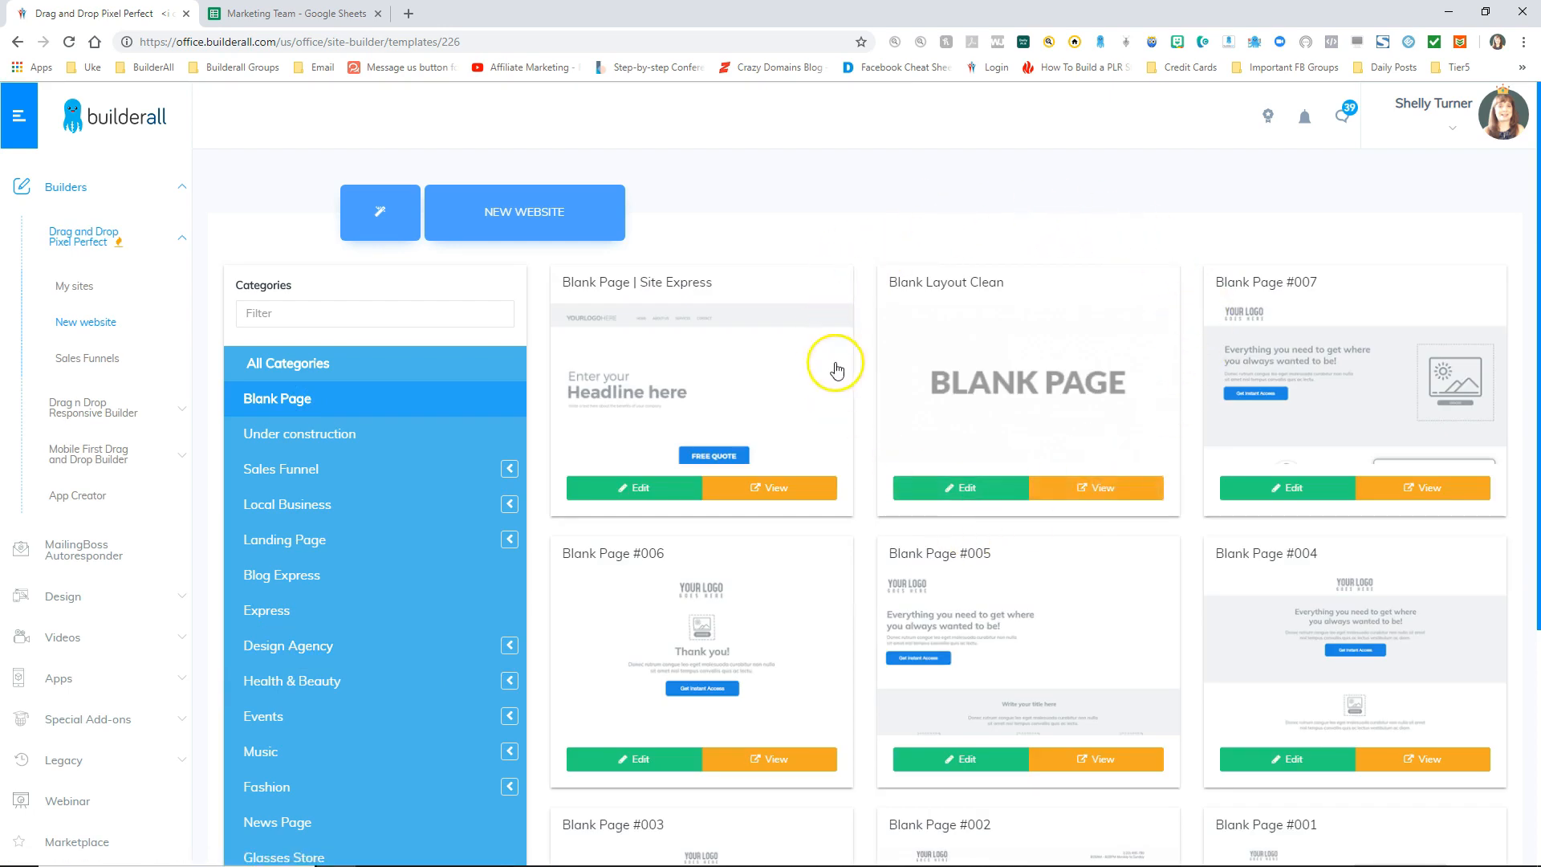
Step: Edit the Blank Layout Clean template, register the site as salesfunnel1, and save it
{"action": "left_click", "coordinate": [970, 490]}
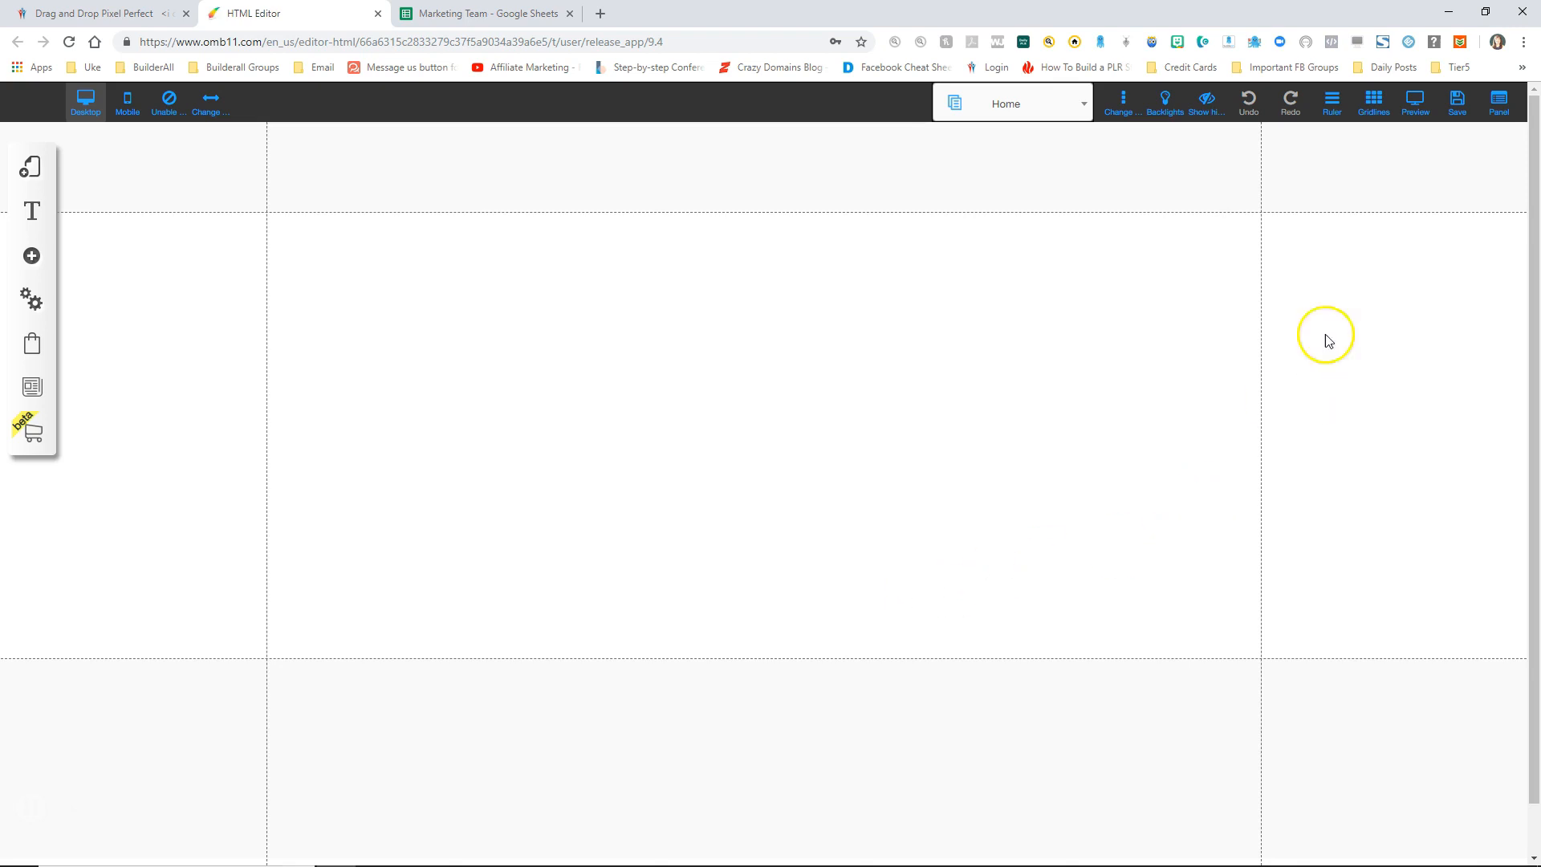
{"action": "left_click", "coordinate": [1457, 114]}
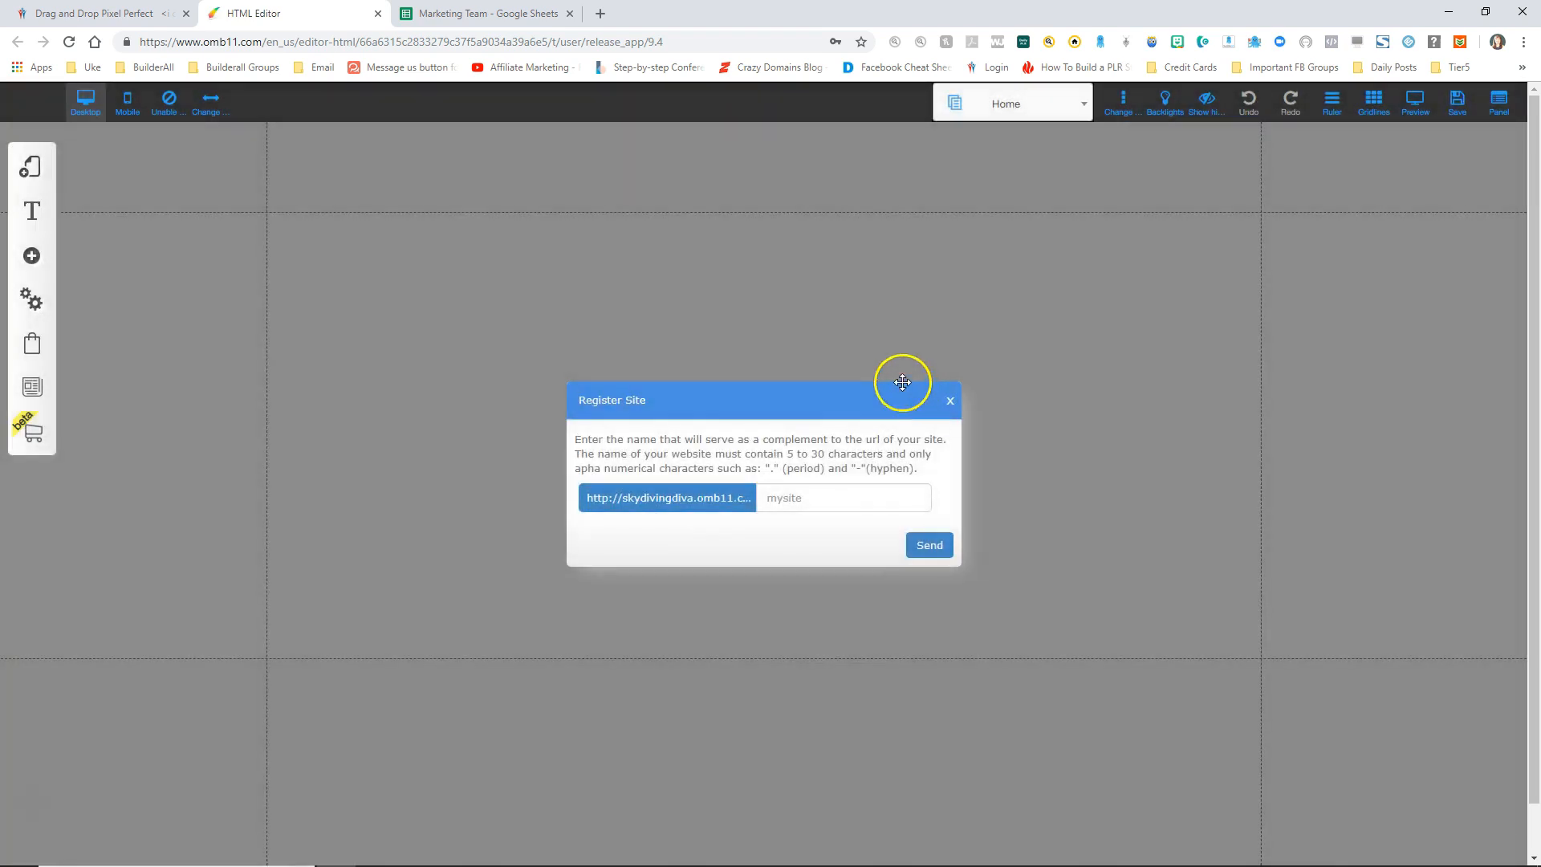
{"action": "left_click", "coordinate": [832, 497]}
{"action": "type", "text": "salesfunnel1"}
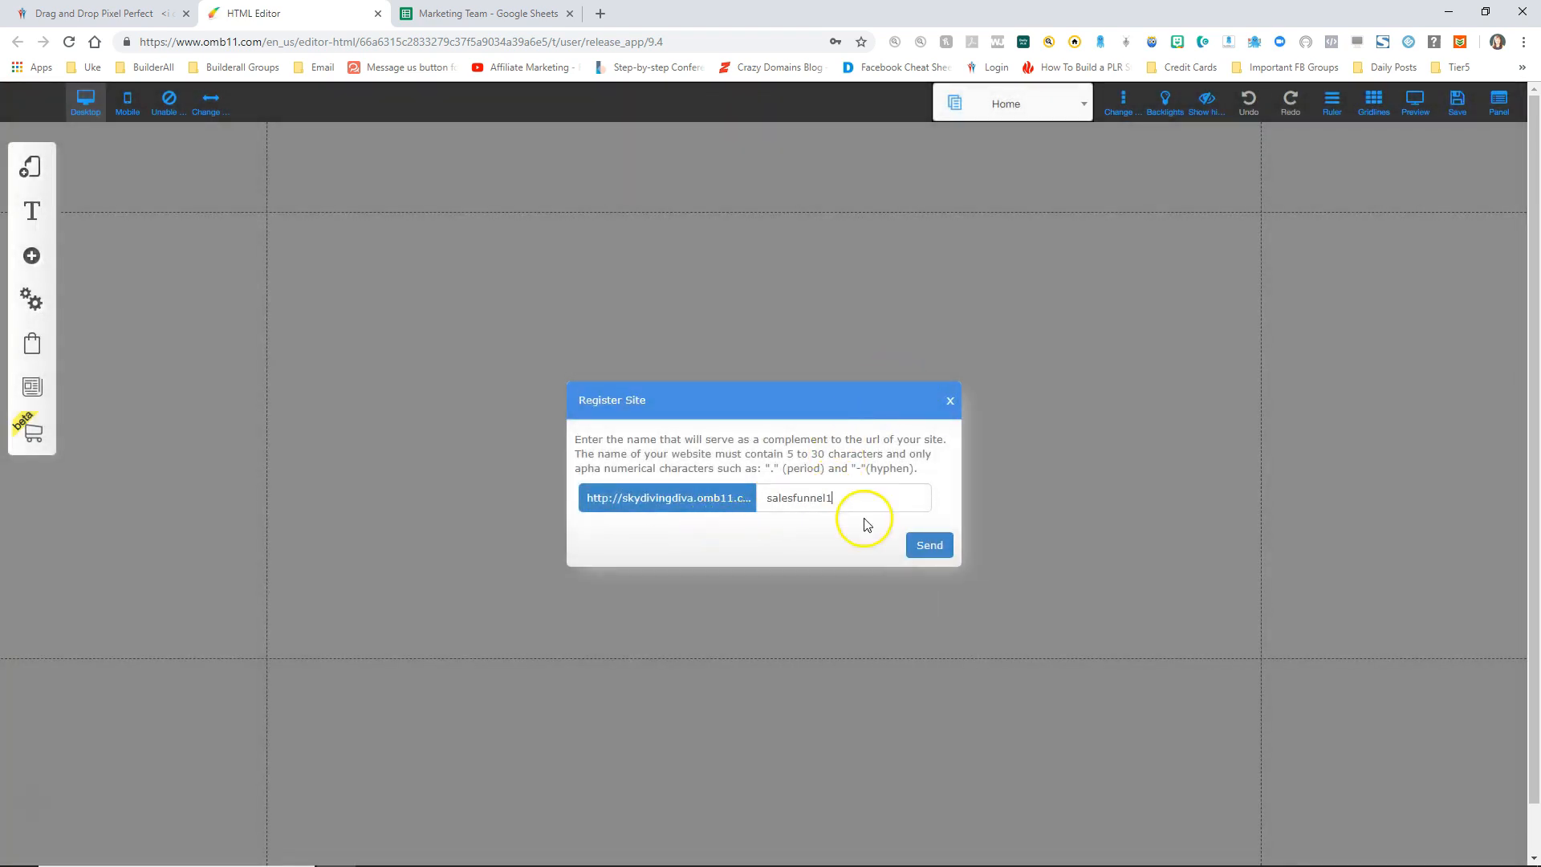
{"action": "left_click", "coordinate": [929, 545]}
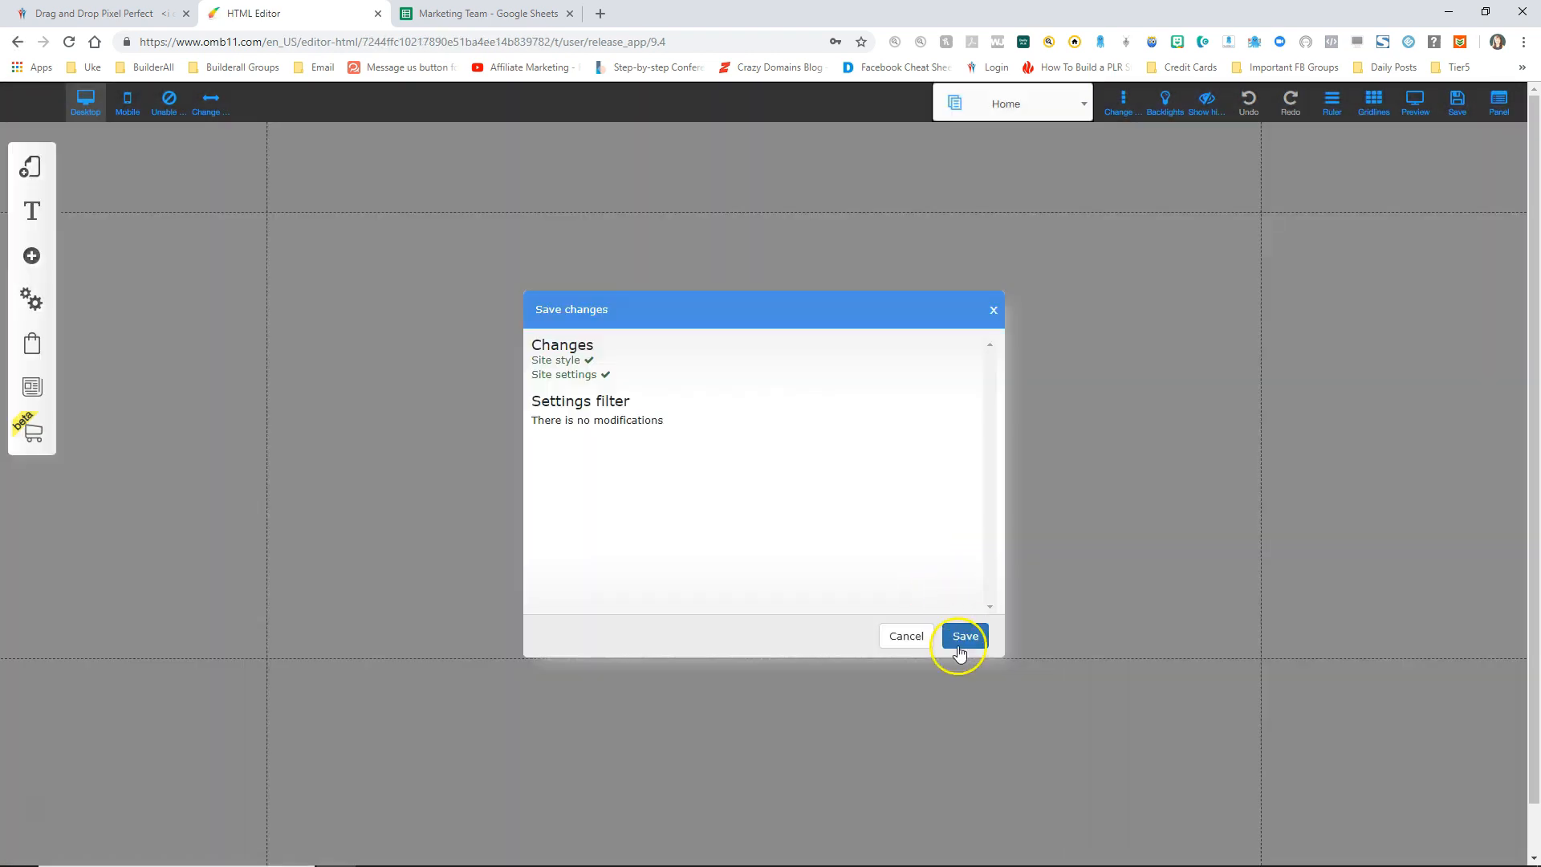
{"action": "left_click", "coordinate": [962, 637]}
{"action": "left_click", "coordinate": [869, 435]}
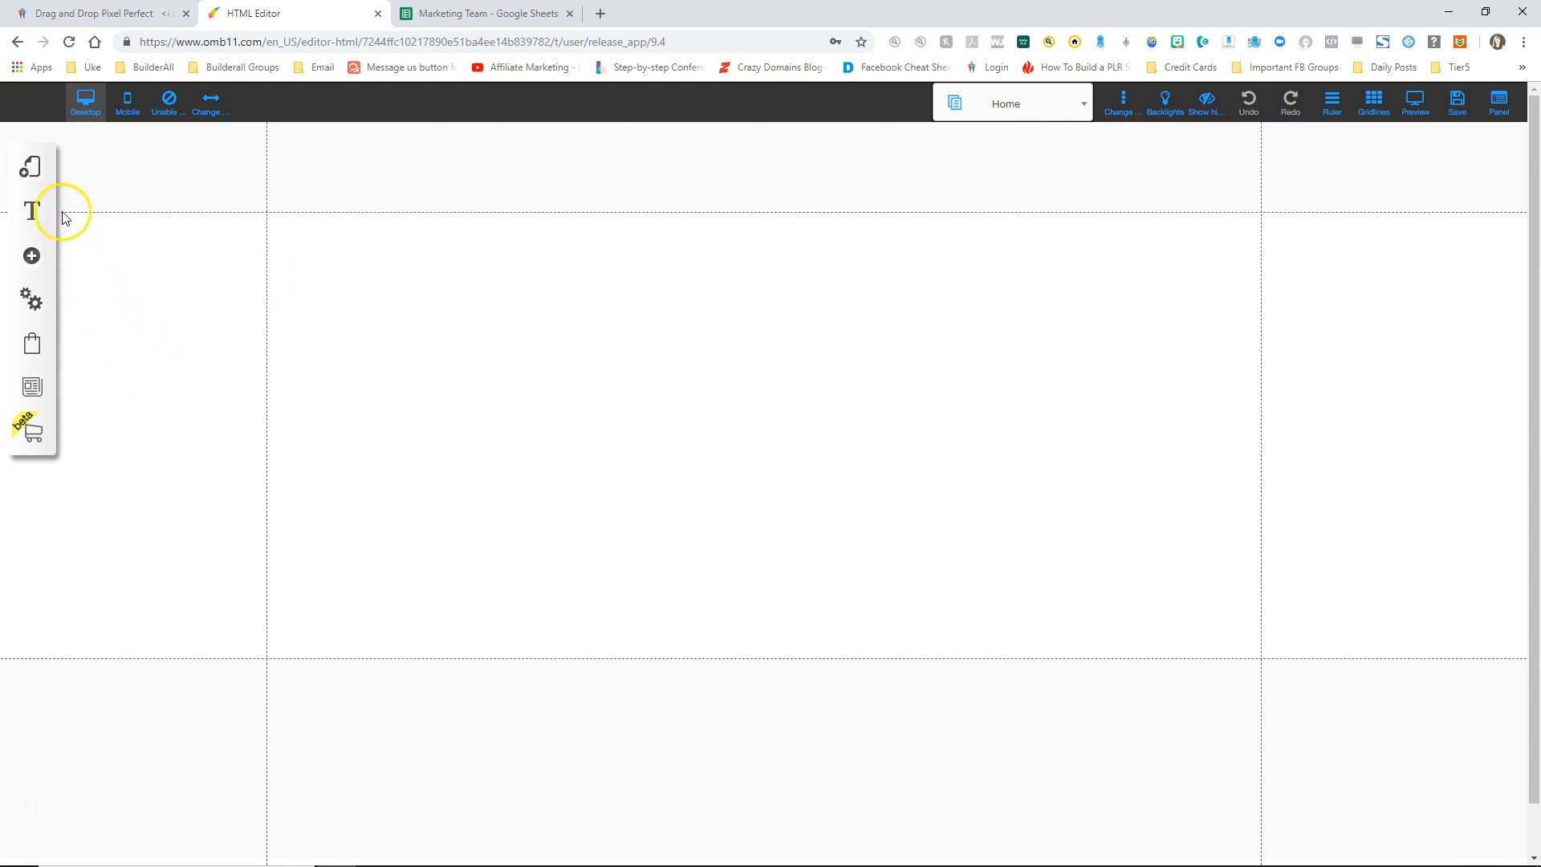
Step: Add a new Blank Page layout named blueprint
{"action": "left_click", "coordinate": [28, 168]}
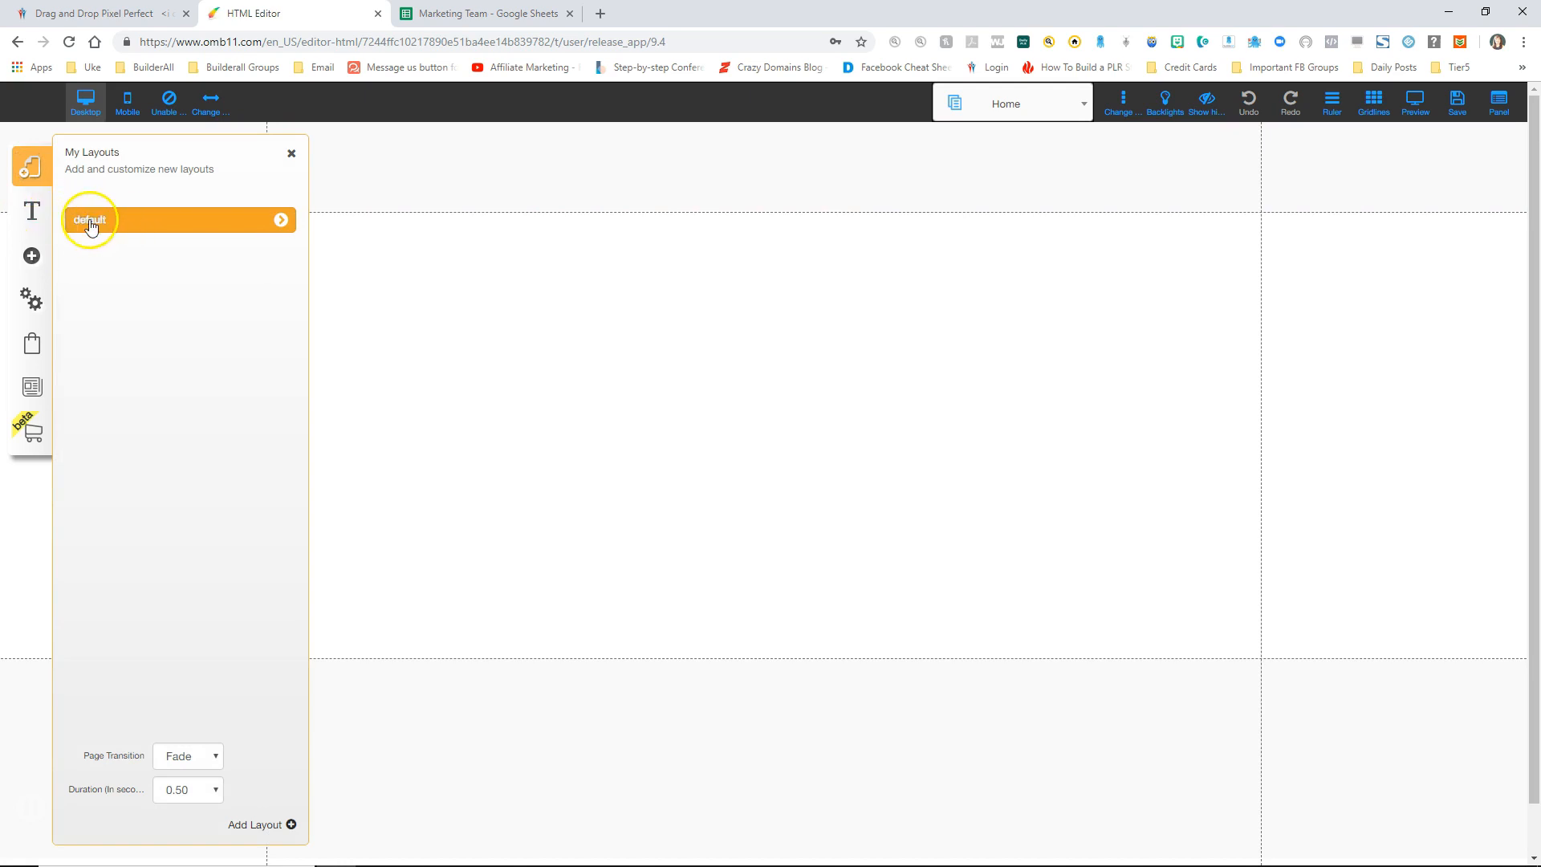
{"action": "left_click", "coordinate": [262, 825]}
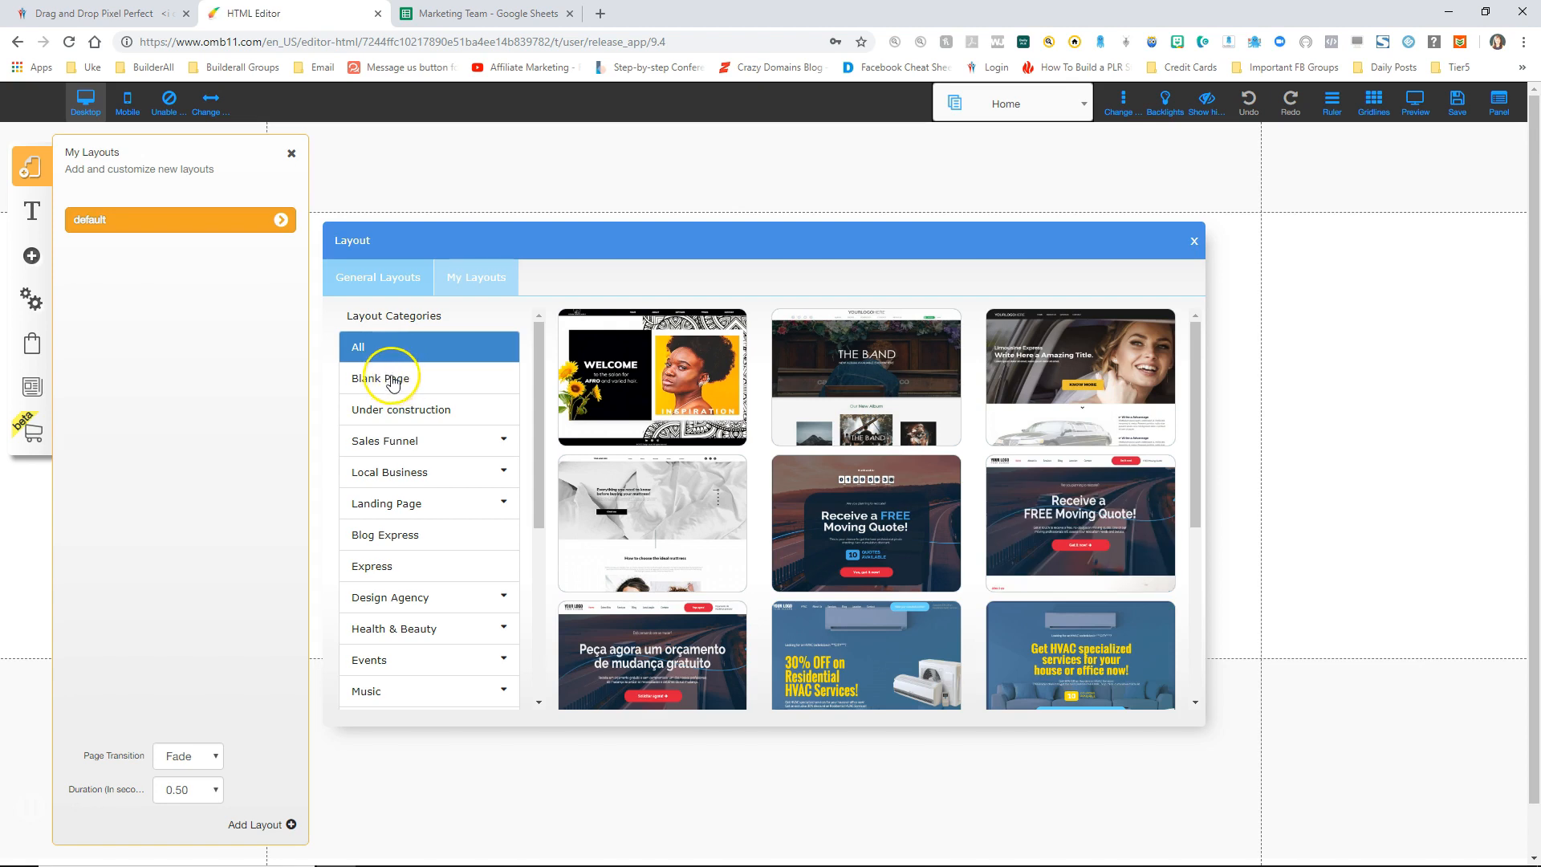
{"action": "left_click", "coordinate": [390, 380]}
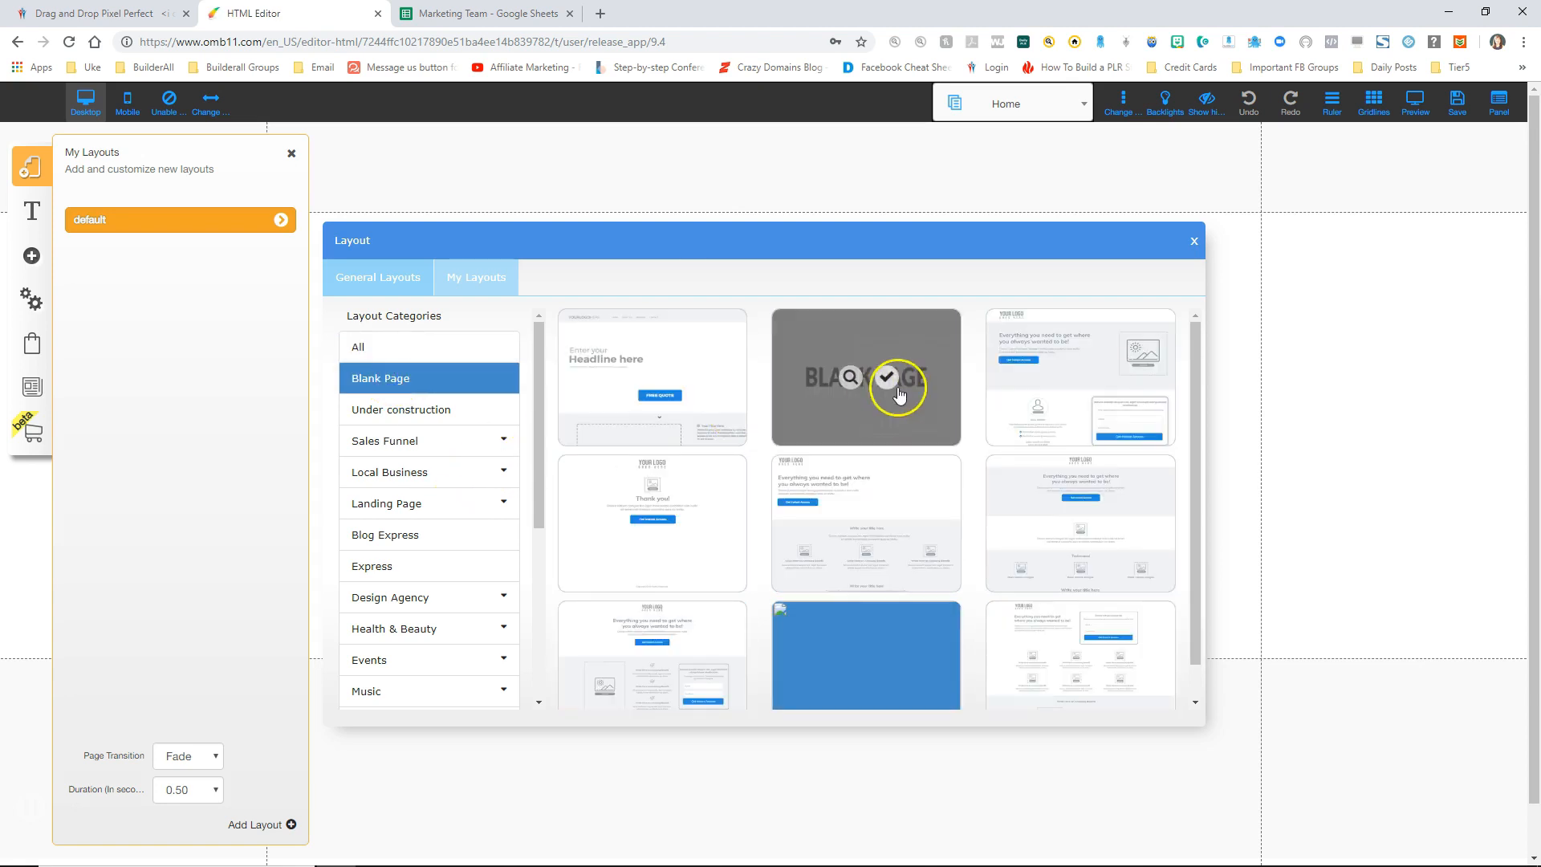
{"action": "left_click", "coordinate": [886, 375]}
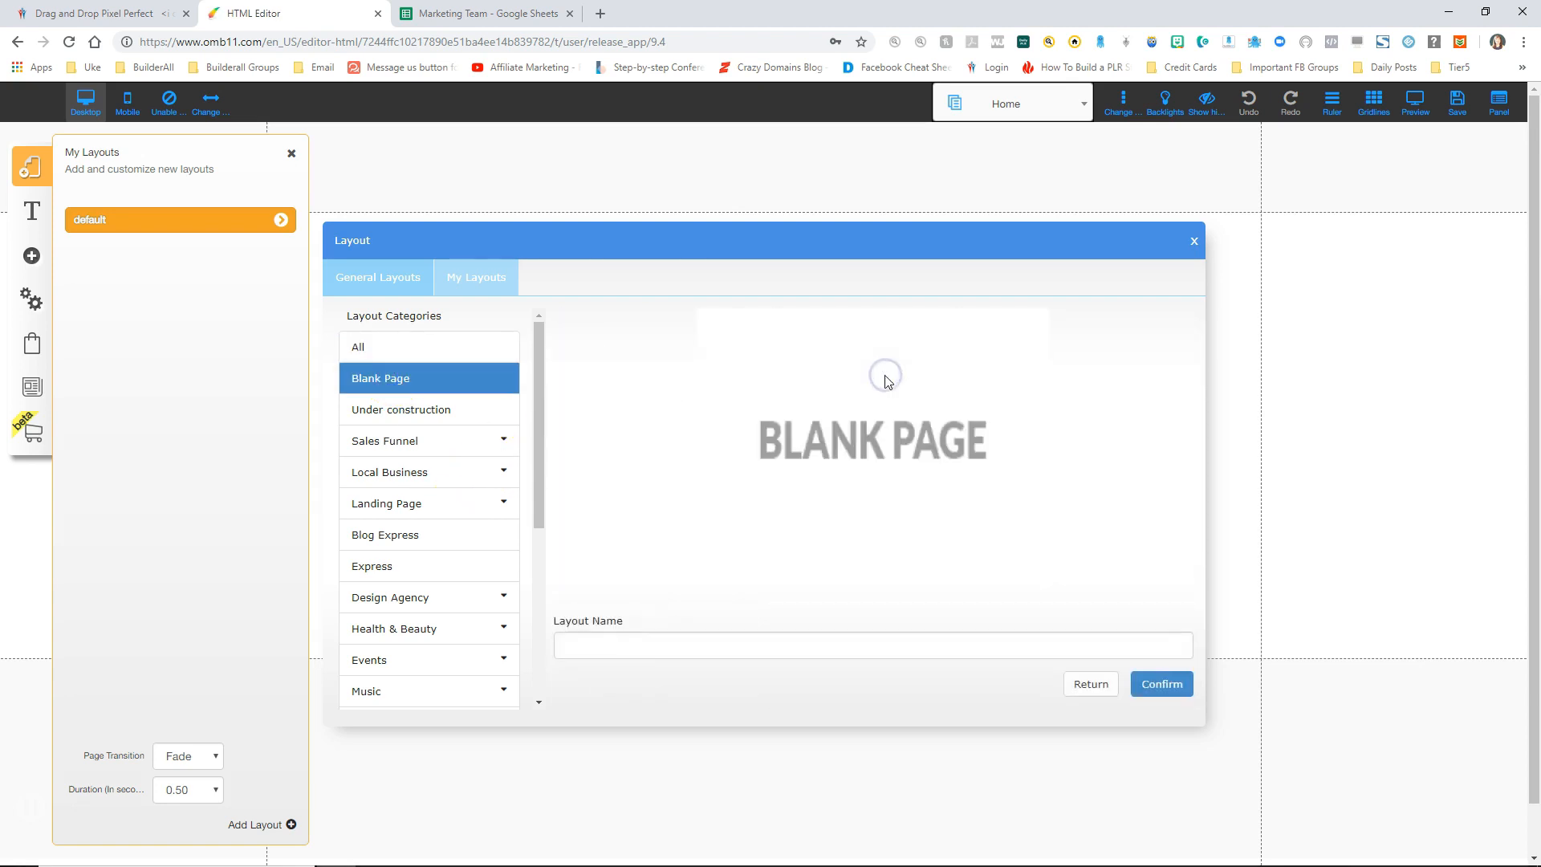
{"action": "left_click", "coordinate": [617, 645]}
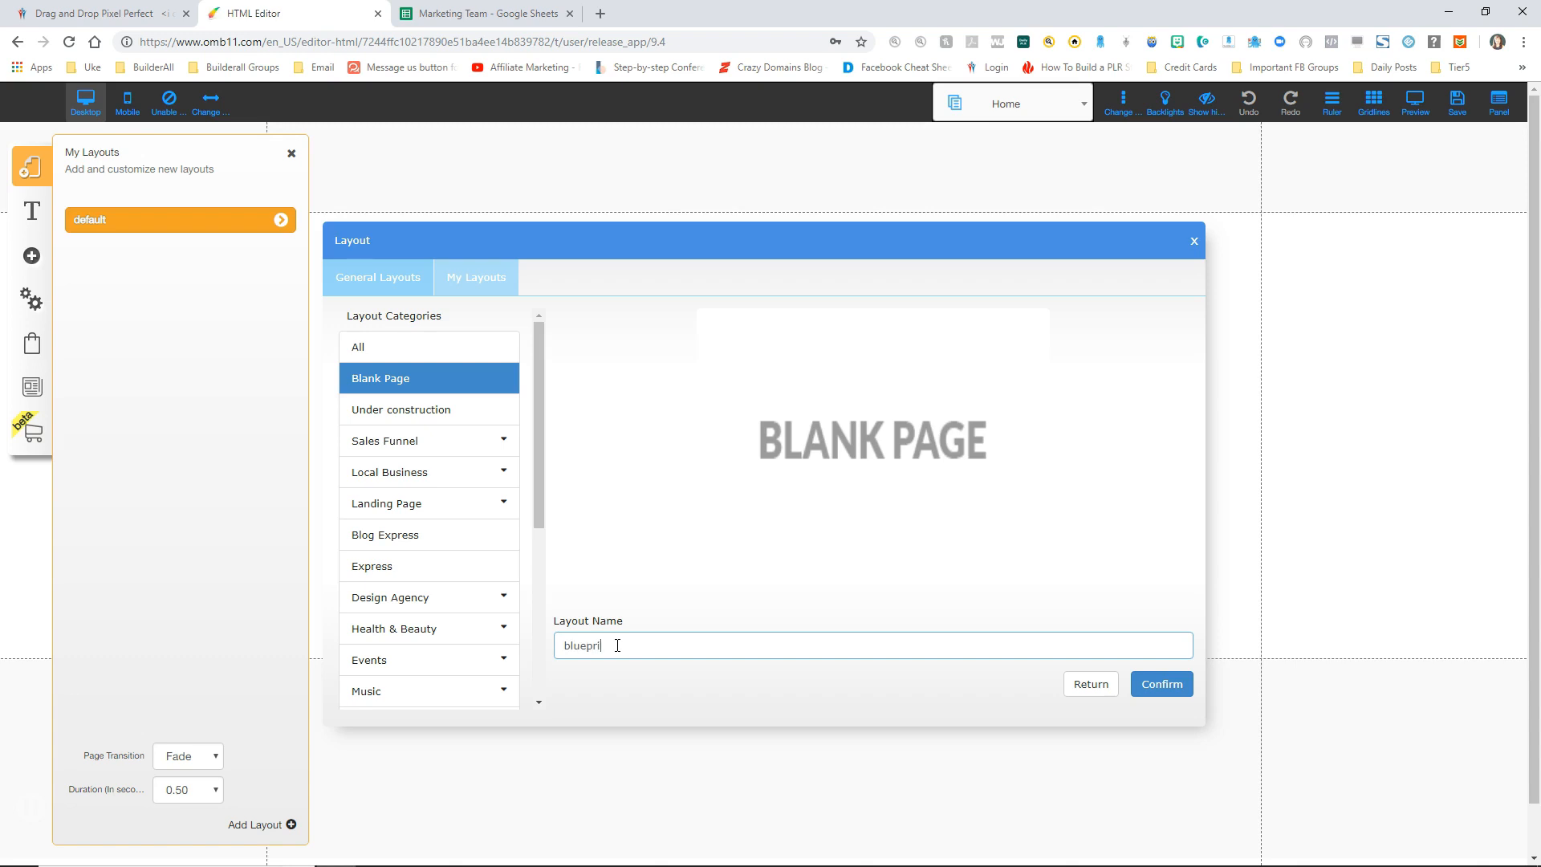
{"action": "left_click", "coordinate": [1162, 684]}
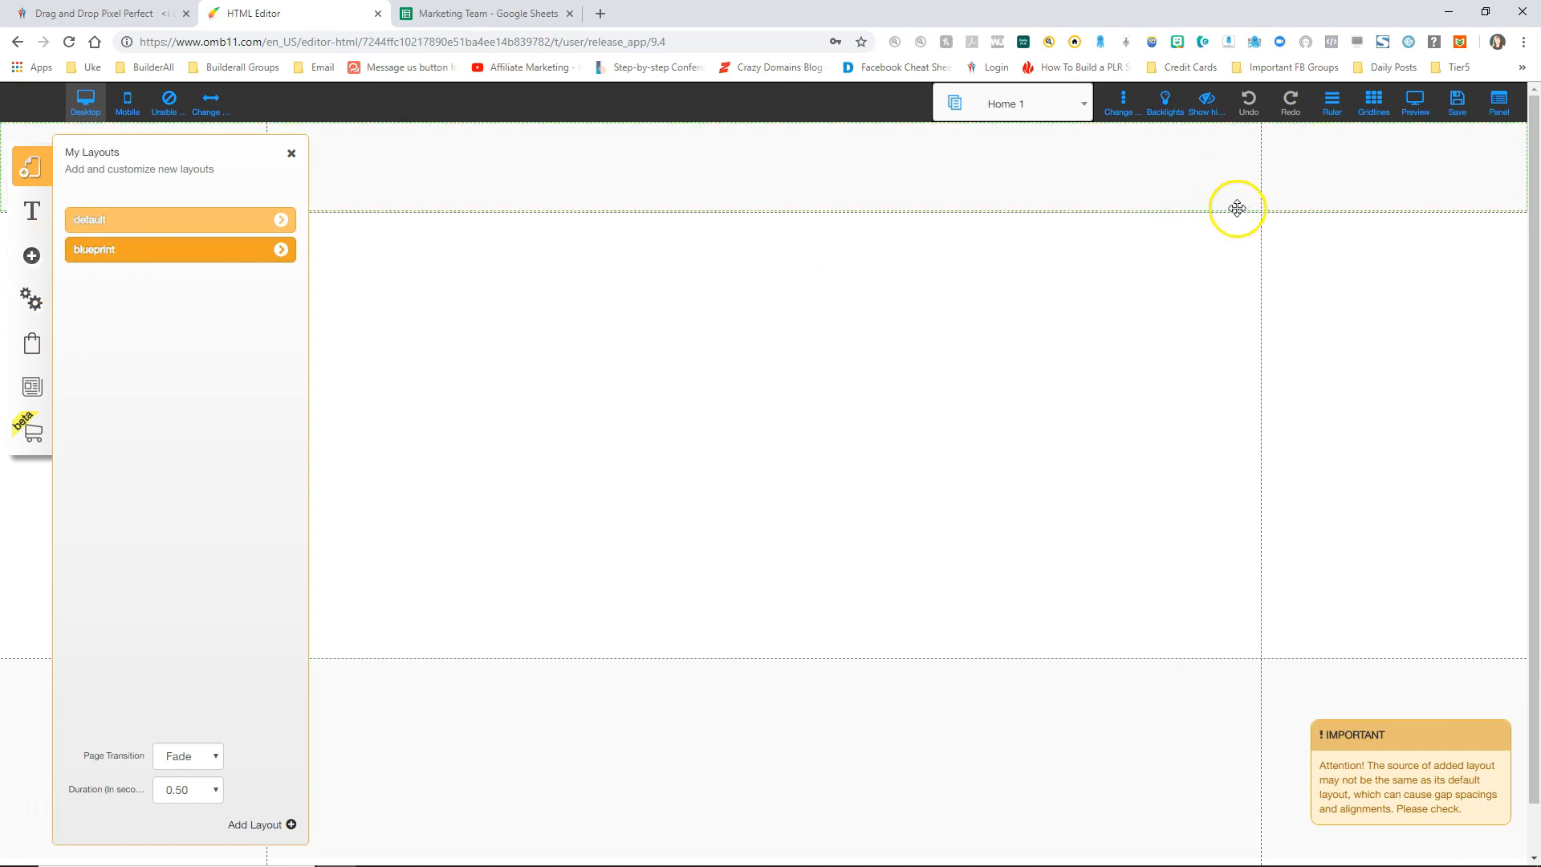
Step: Save the site with the new blueprint layout
{"action": "left_click", "coordinate": [1449, 115]}
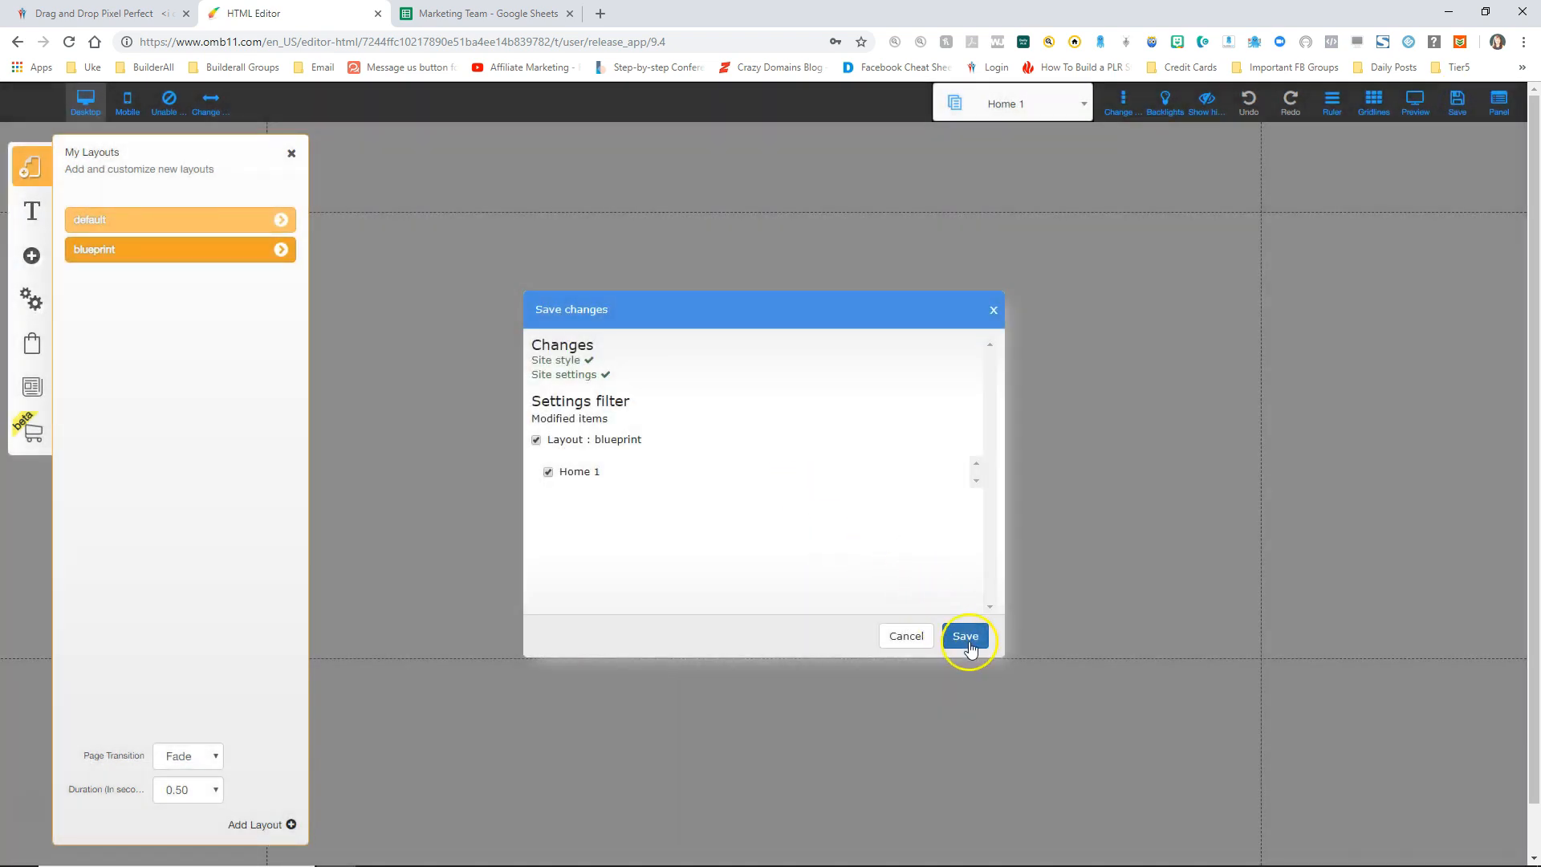
{"action": "left_click", "coordinate": [970, 638]}
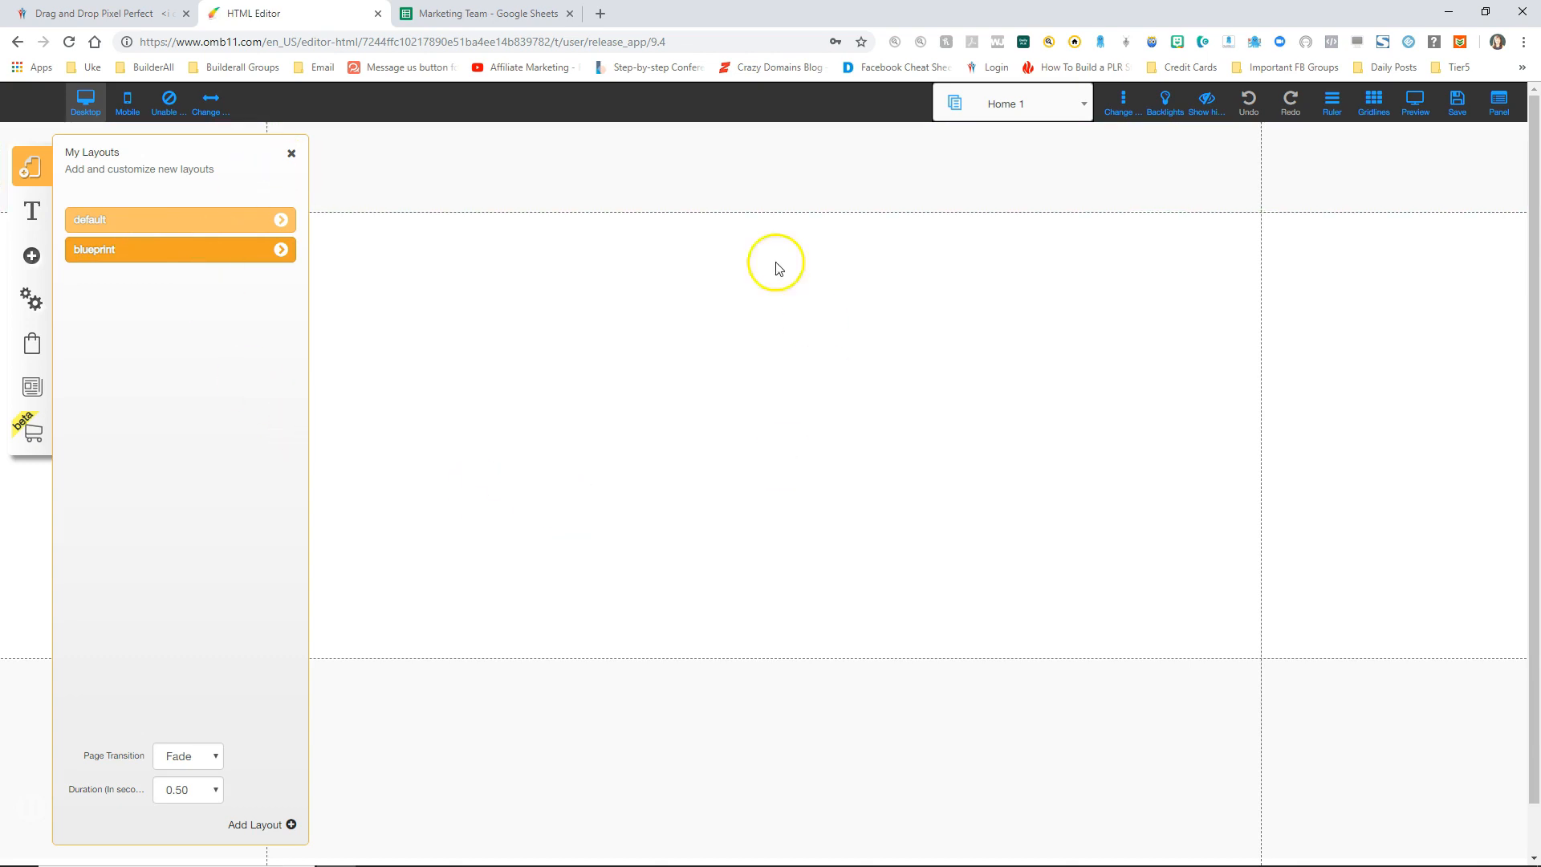
{"action": "left_click", "coordinate": [280, 249]}
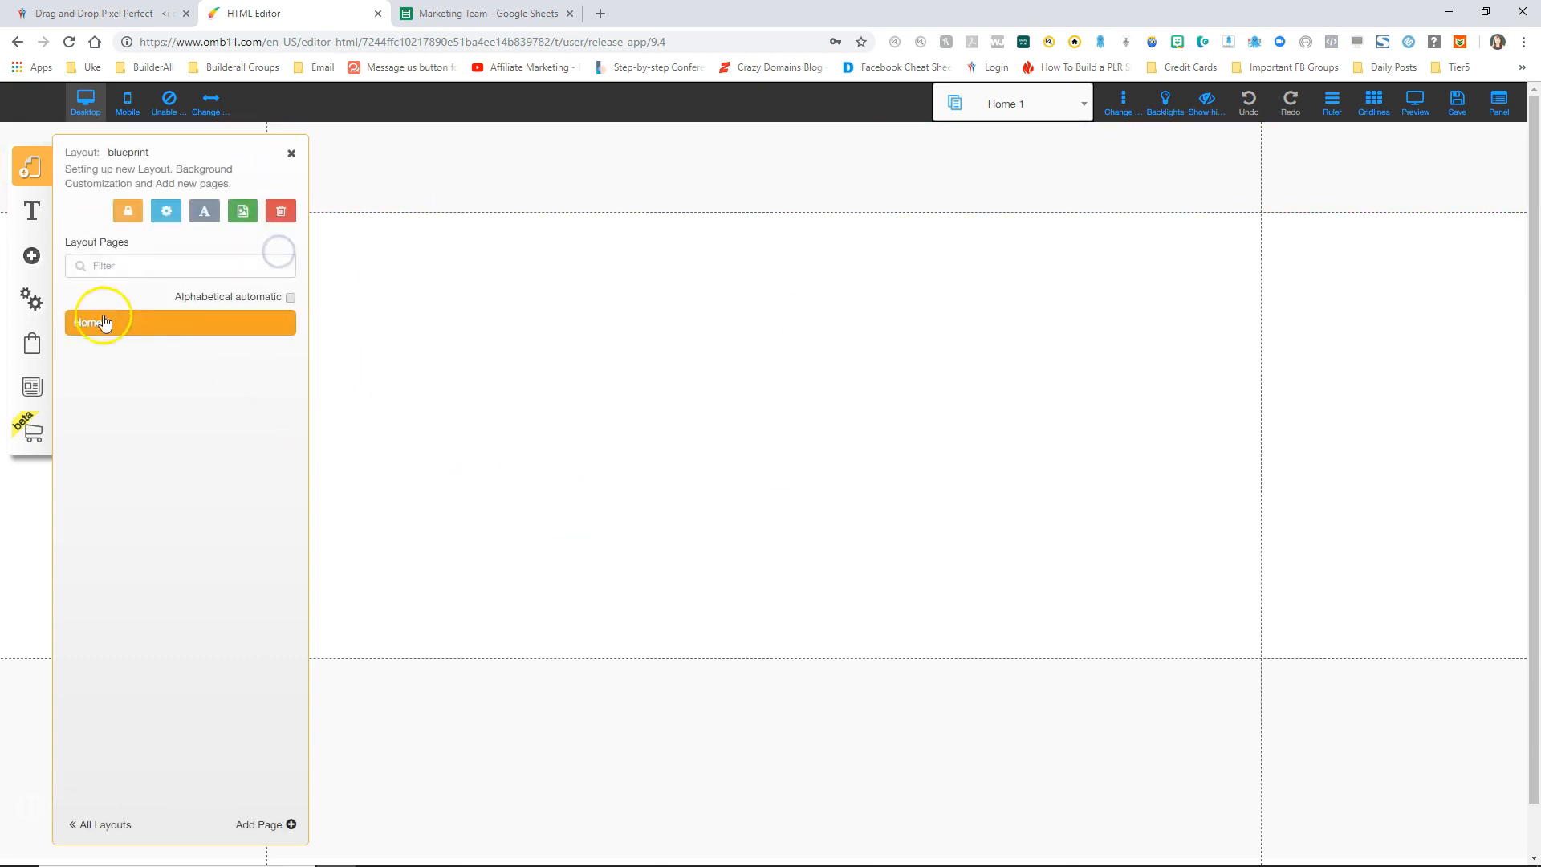
Step: Rename the Home 1 page to blueprint, with matching address and title, and save the site
{"action": "left_click", "coordinate": [282, 323]}
{"action": "left_click_drag", "start_coordinate": [161, 331], "coordinate": [38, 337]}
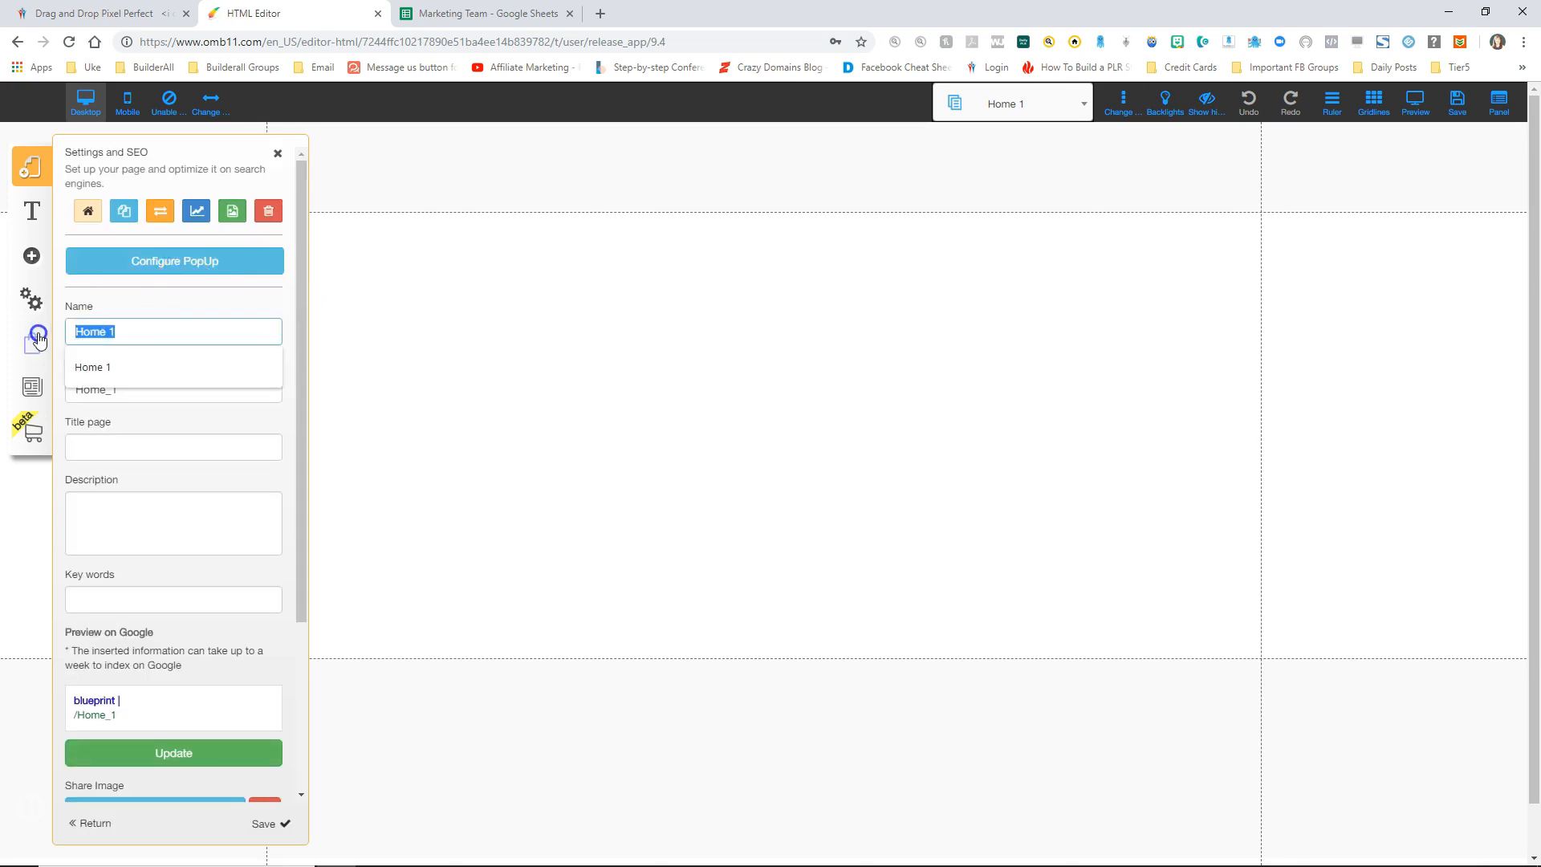
{"action": "type", "text": "blueprint"}
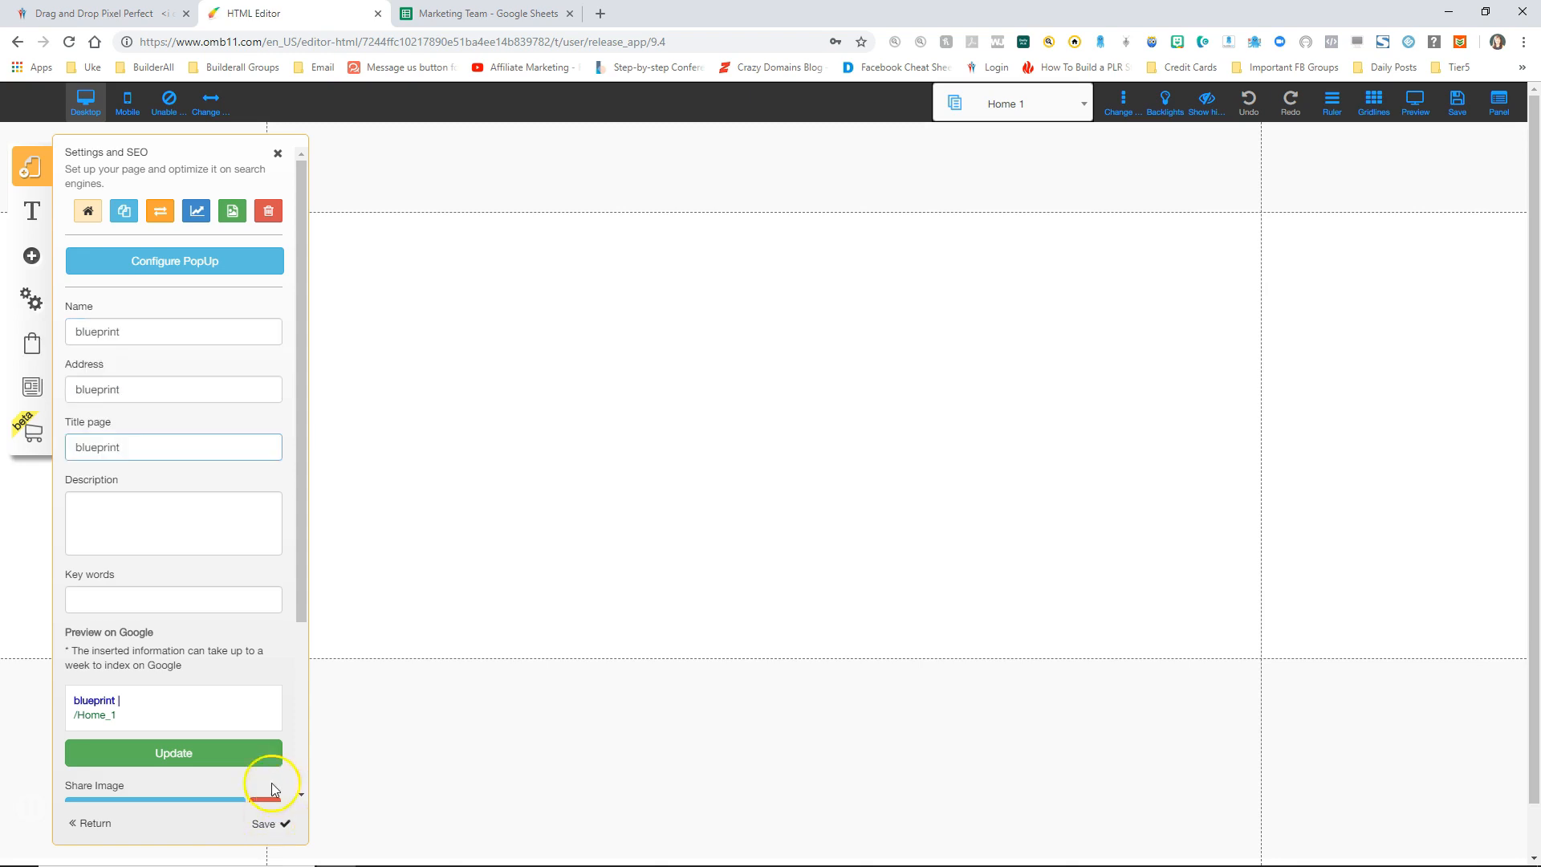
{"action": "left_click", "coordinate": [263, 825]}
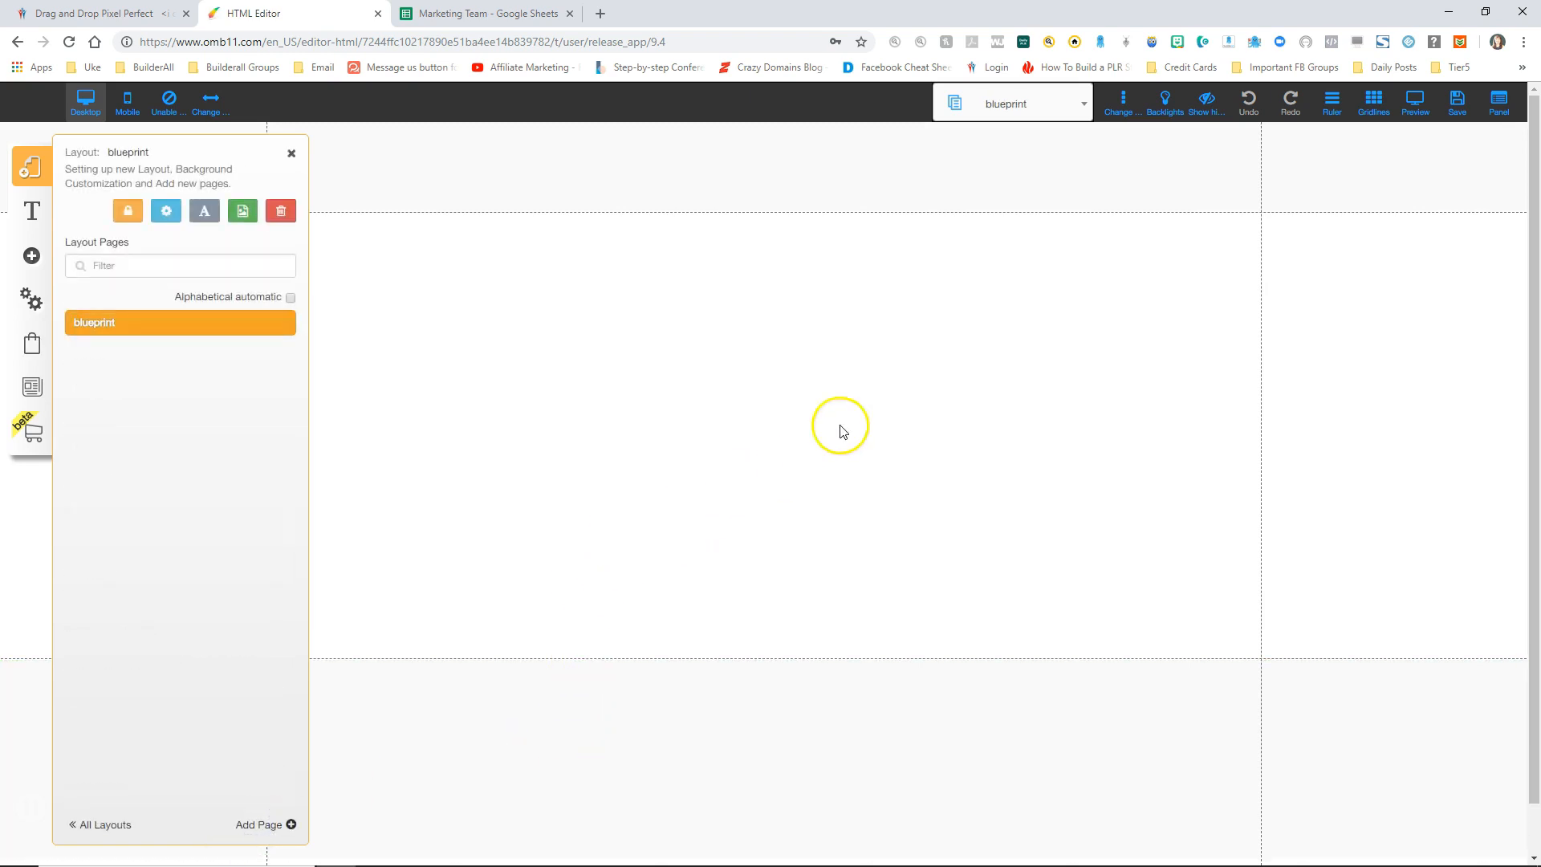
{"action": "left_click", "coordinate": [1456, 103]}
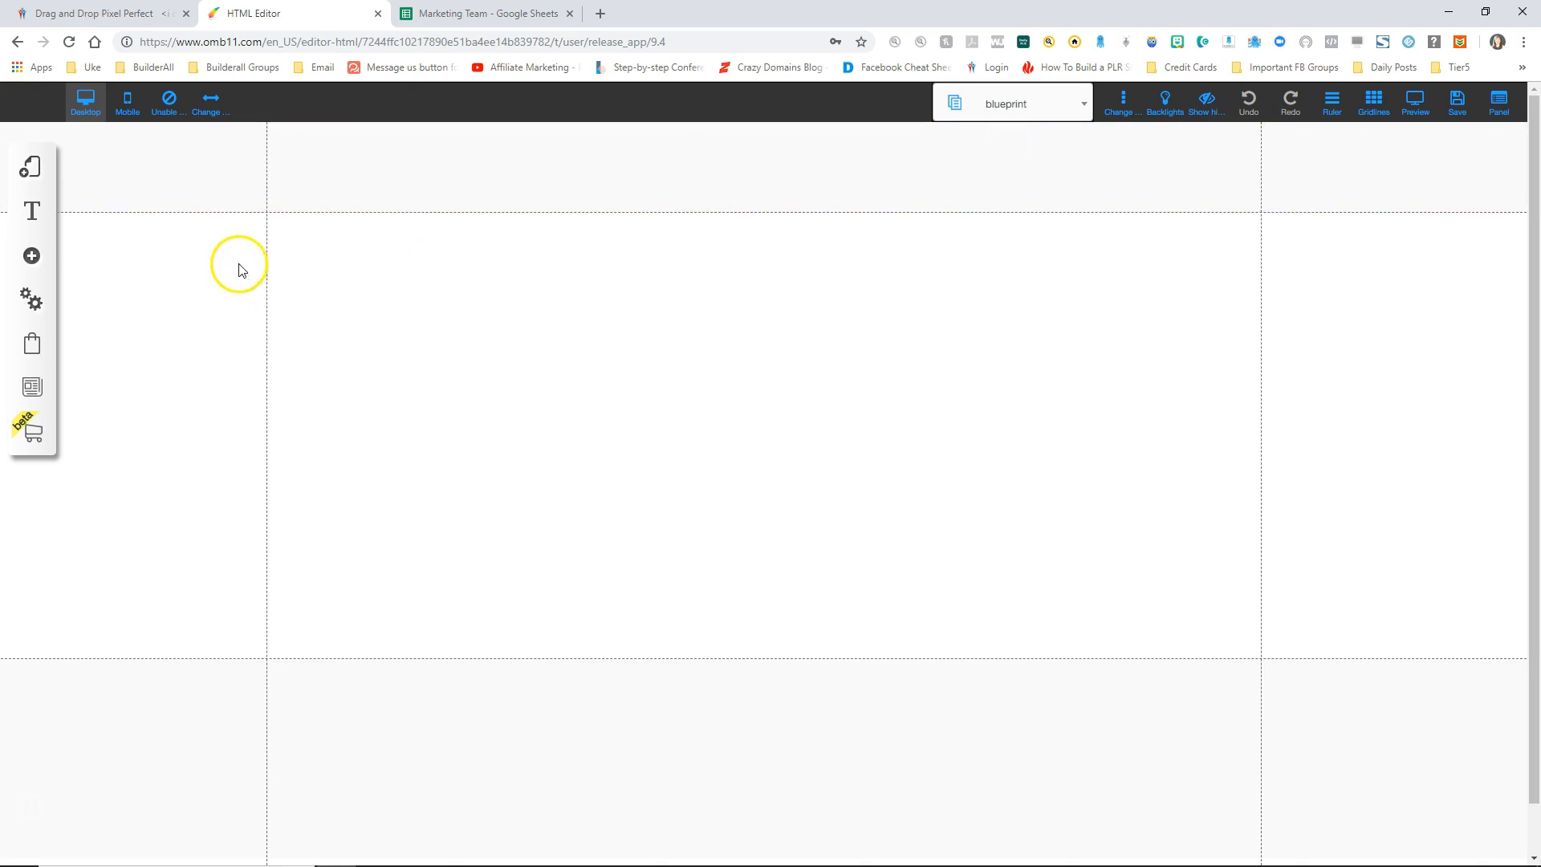
Step: Drag an Image element onto the blueprint page and choose Change Image to replace it
{"action": "left_click", "coordinate": [31, 255]}
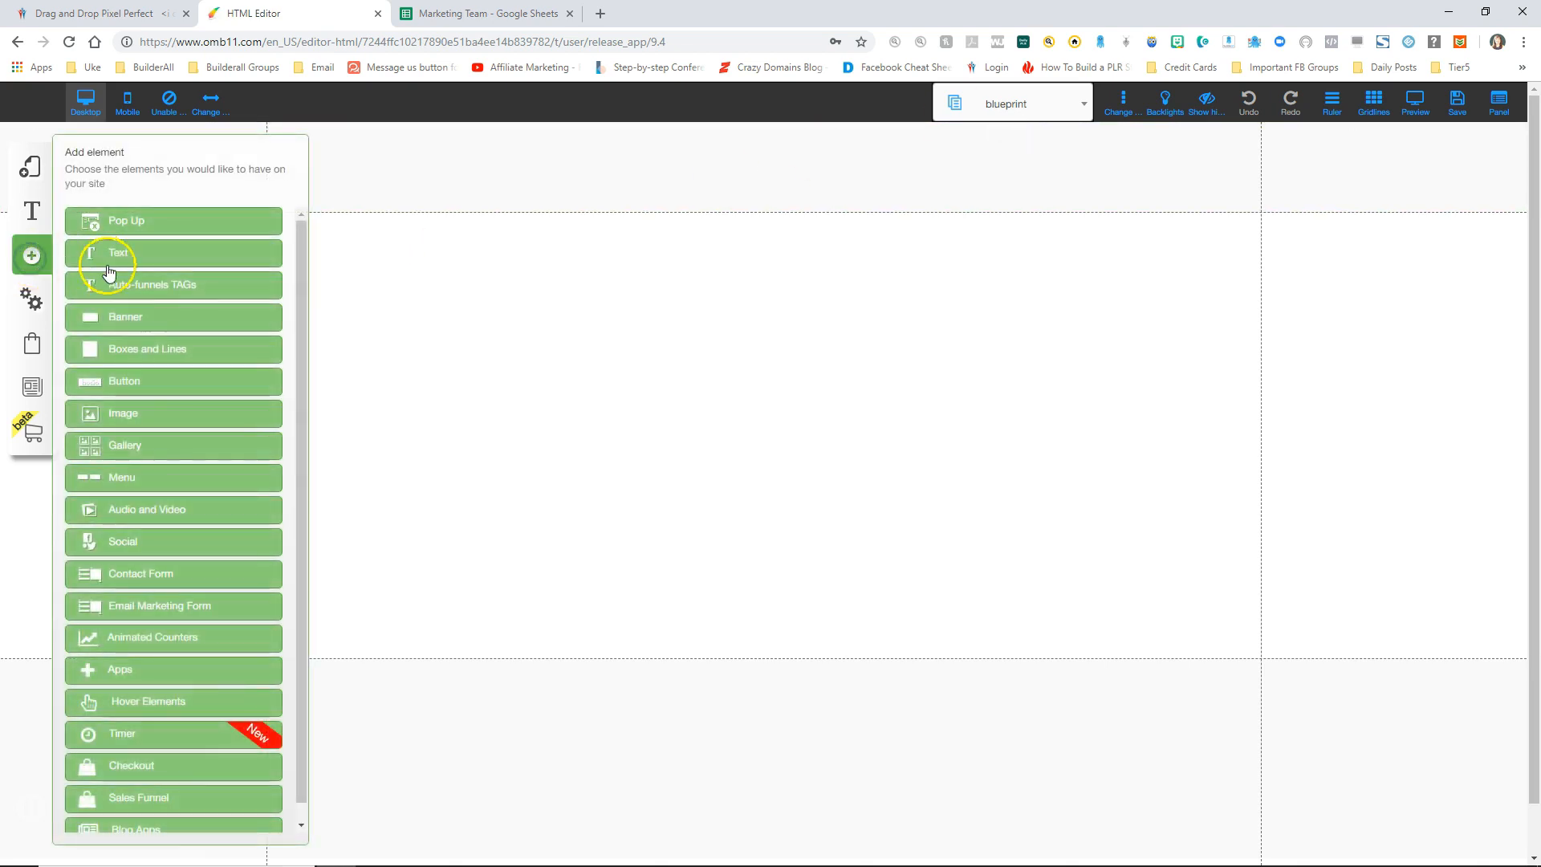
{"action": "left_click", "coordinate": [127, 413]}
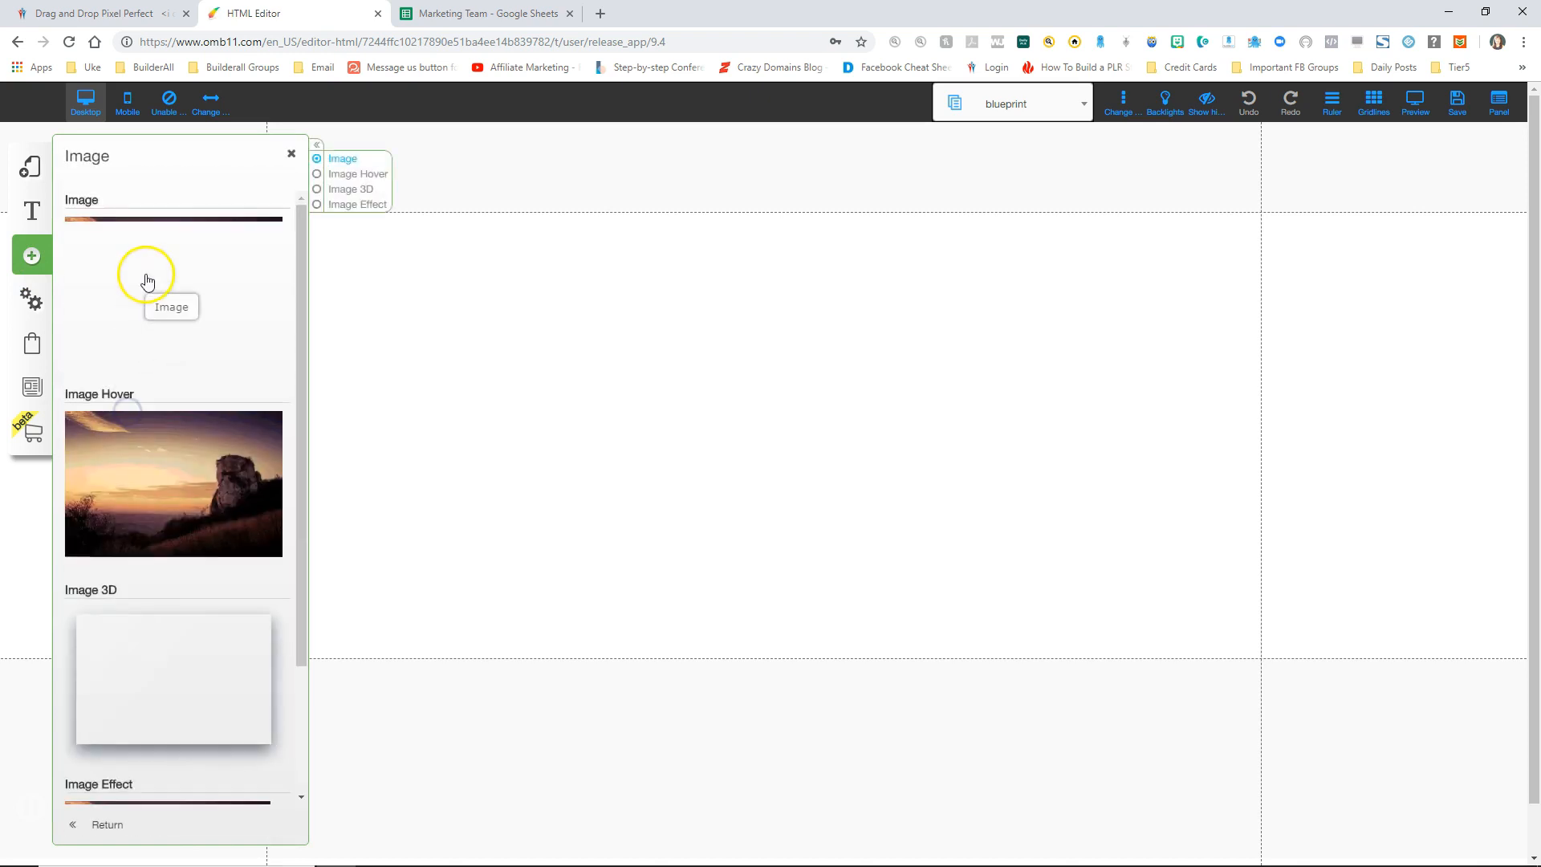
{"action": "left_click_drag", "start_coordinate": [174, 265], "coordinate": [685, 371]}
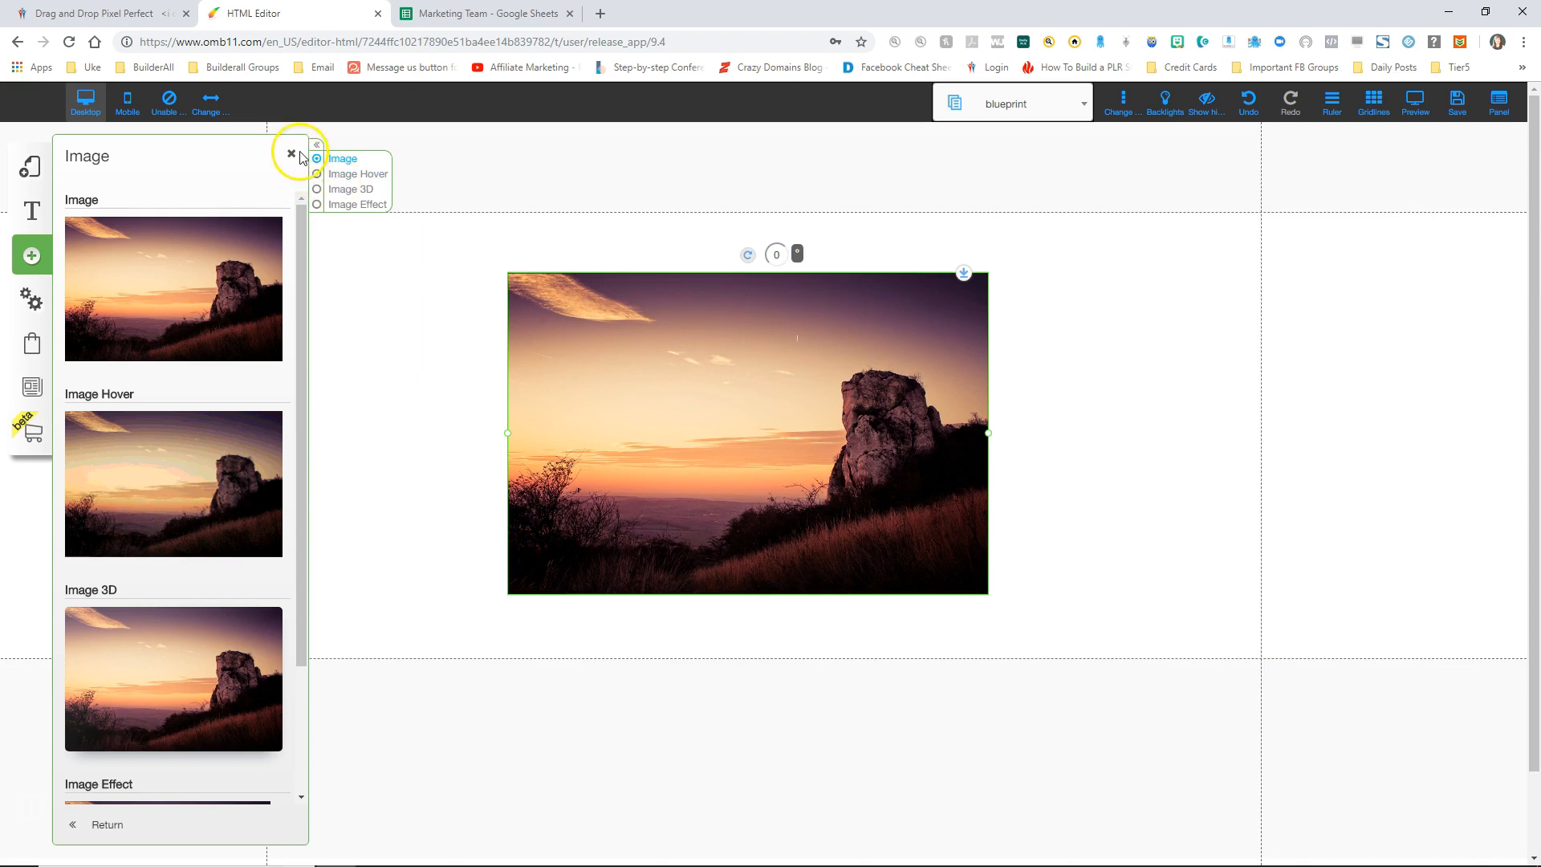
{"action": "left_click", "coordinate": [292, 154]}
{"action": "left_click", "coordinate": [715, 428]}
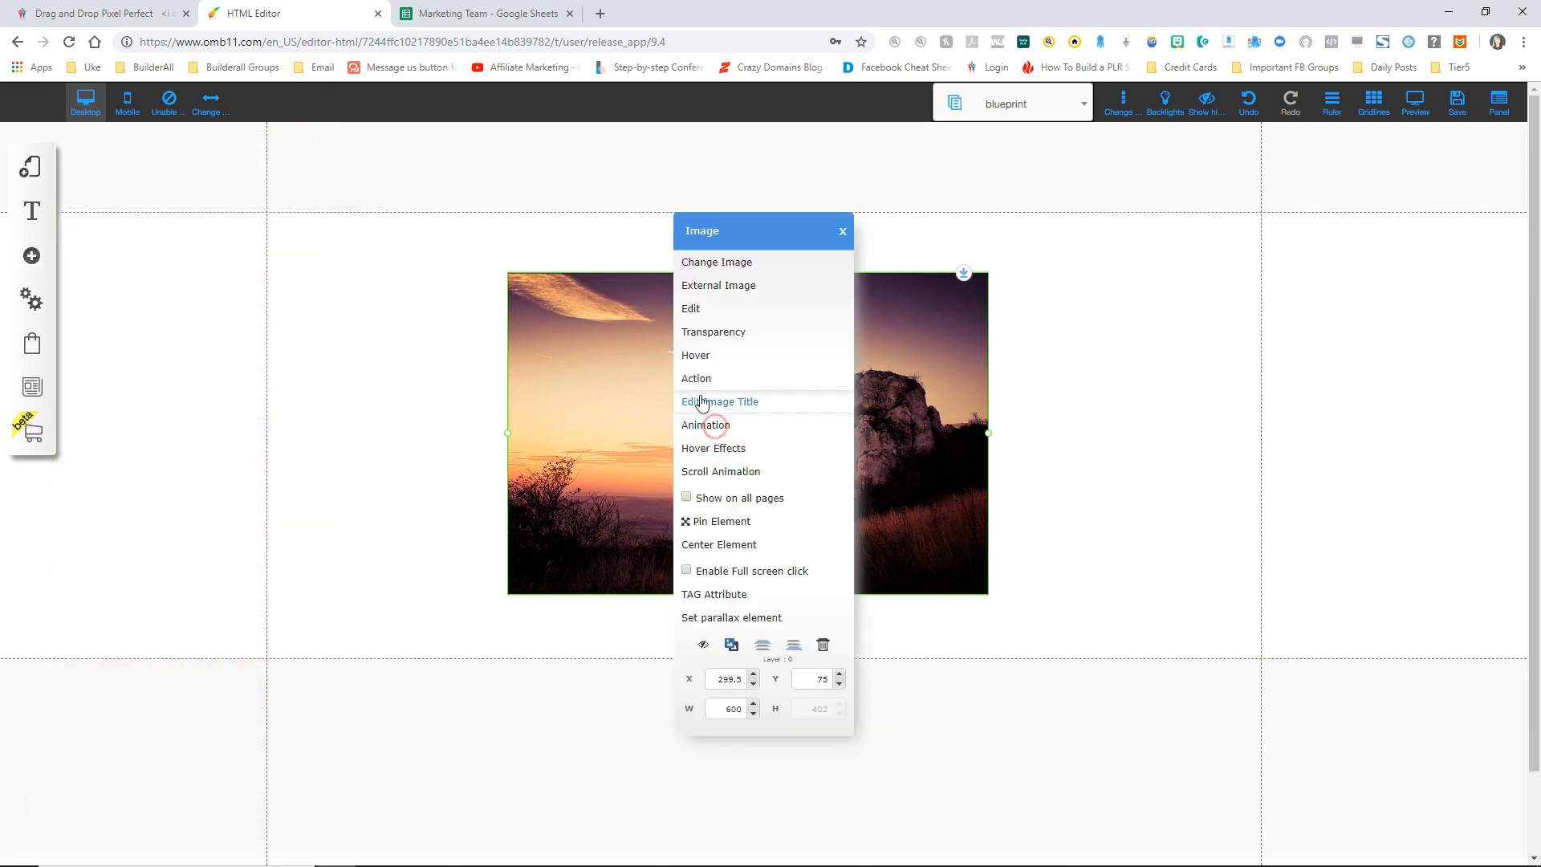
{"action": "left_click", "coordinate": [715, 264]}
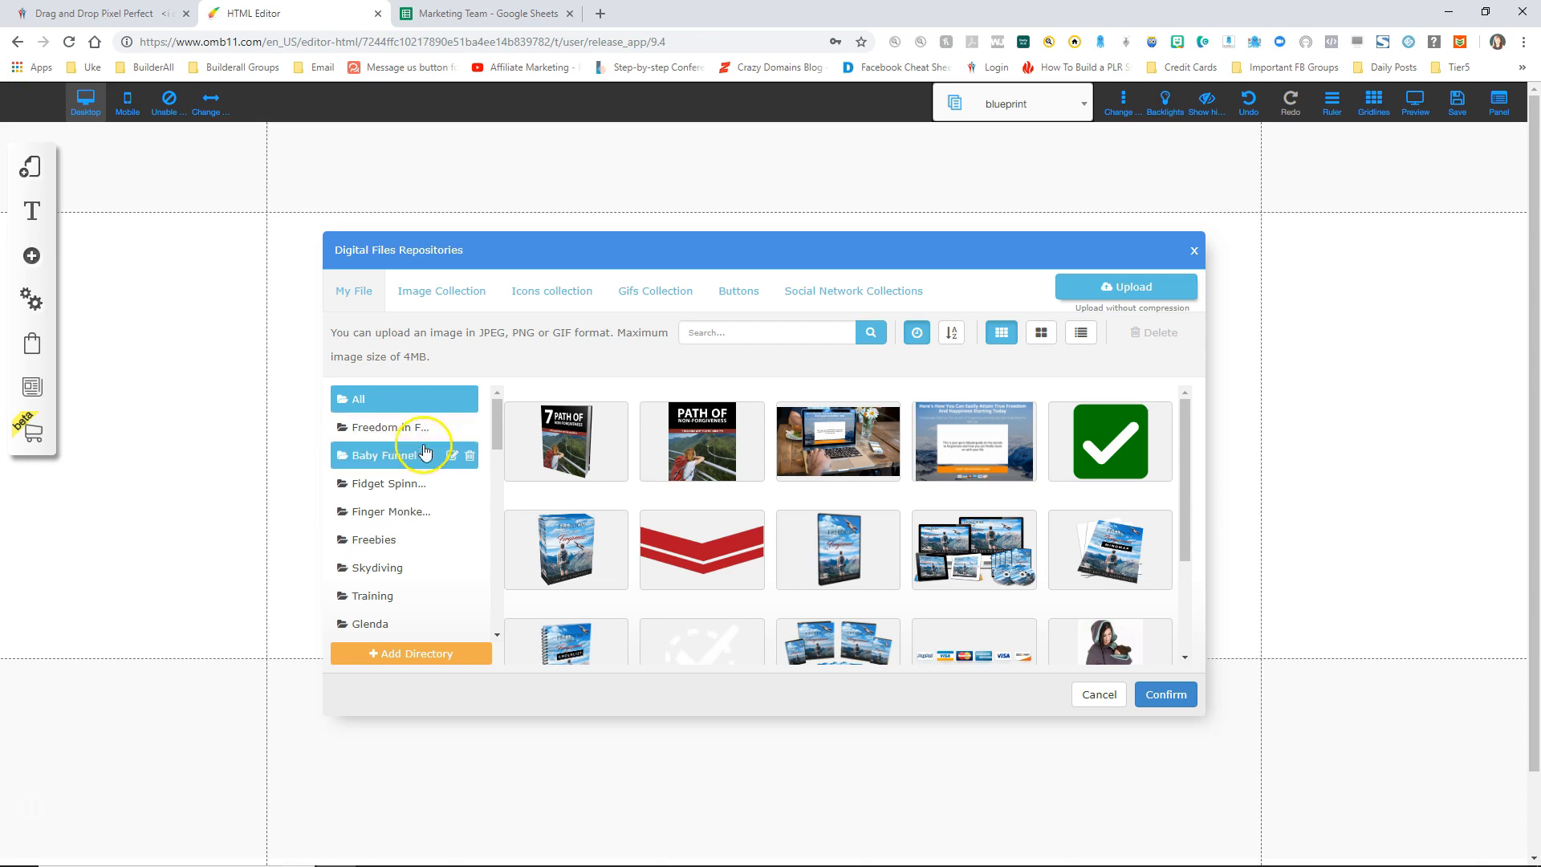
Step: Create a new folder named Sales funnel in the file library
{"action": "left_click", "coordinate": [424, 627]}
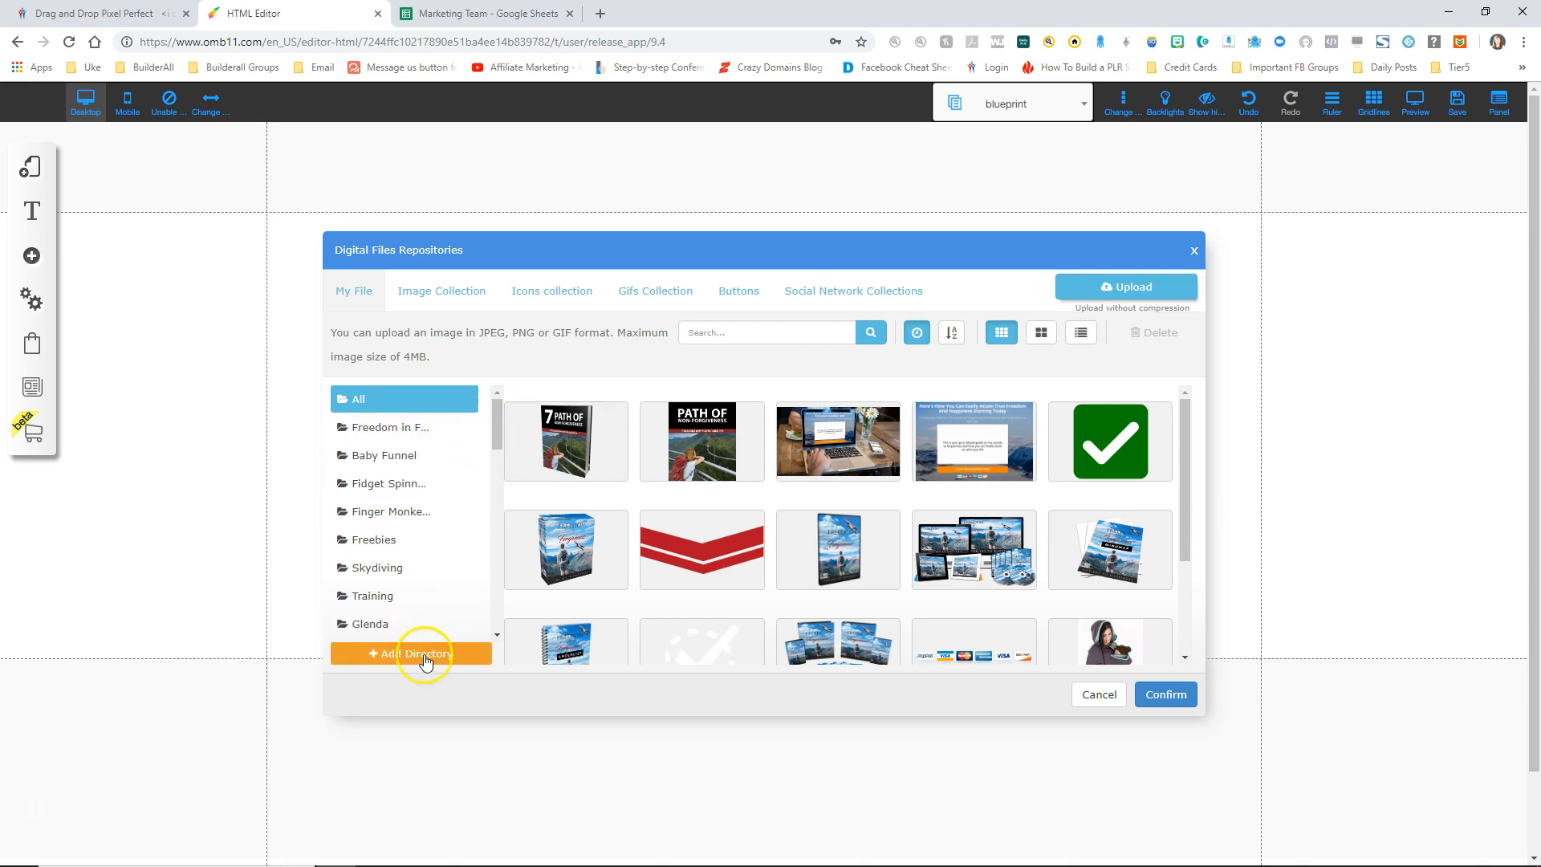
{"action": "left_click", "coordinate": [423, 654]}
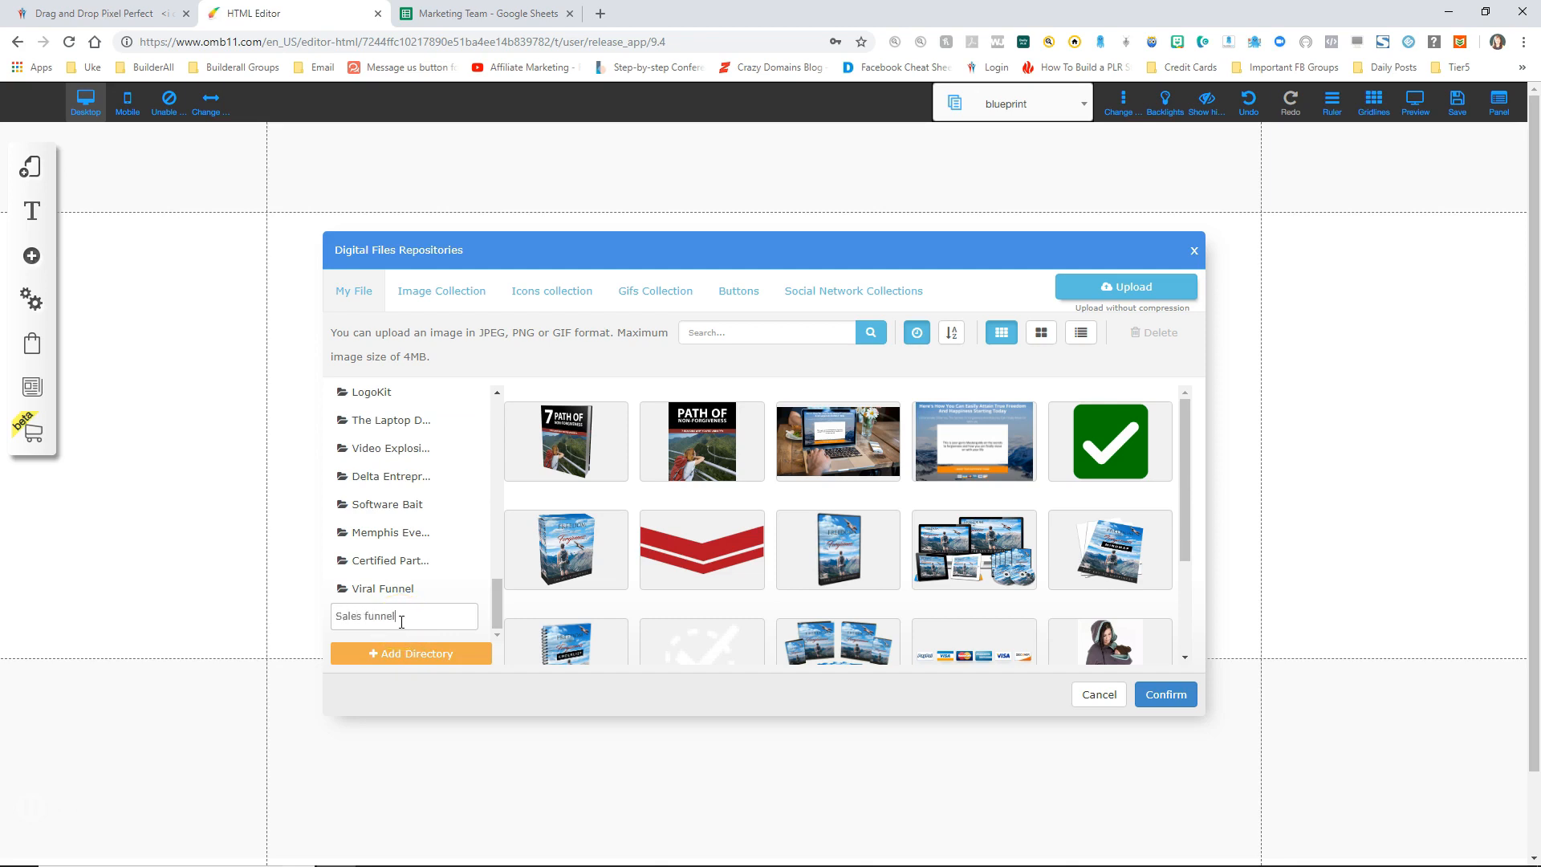
{"action": "type", "text": "Sales funnel"}
{"action": "left_click", "coordinate": [413, 650]}
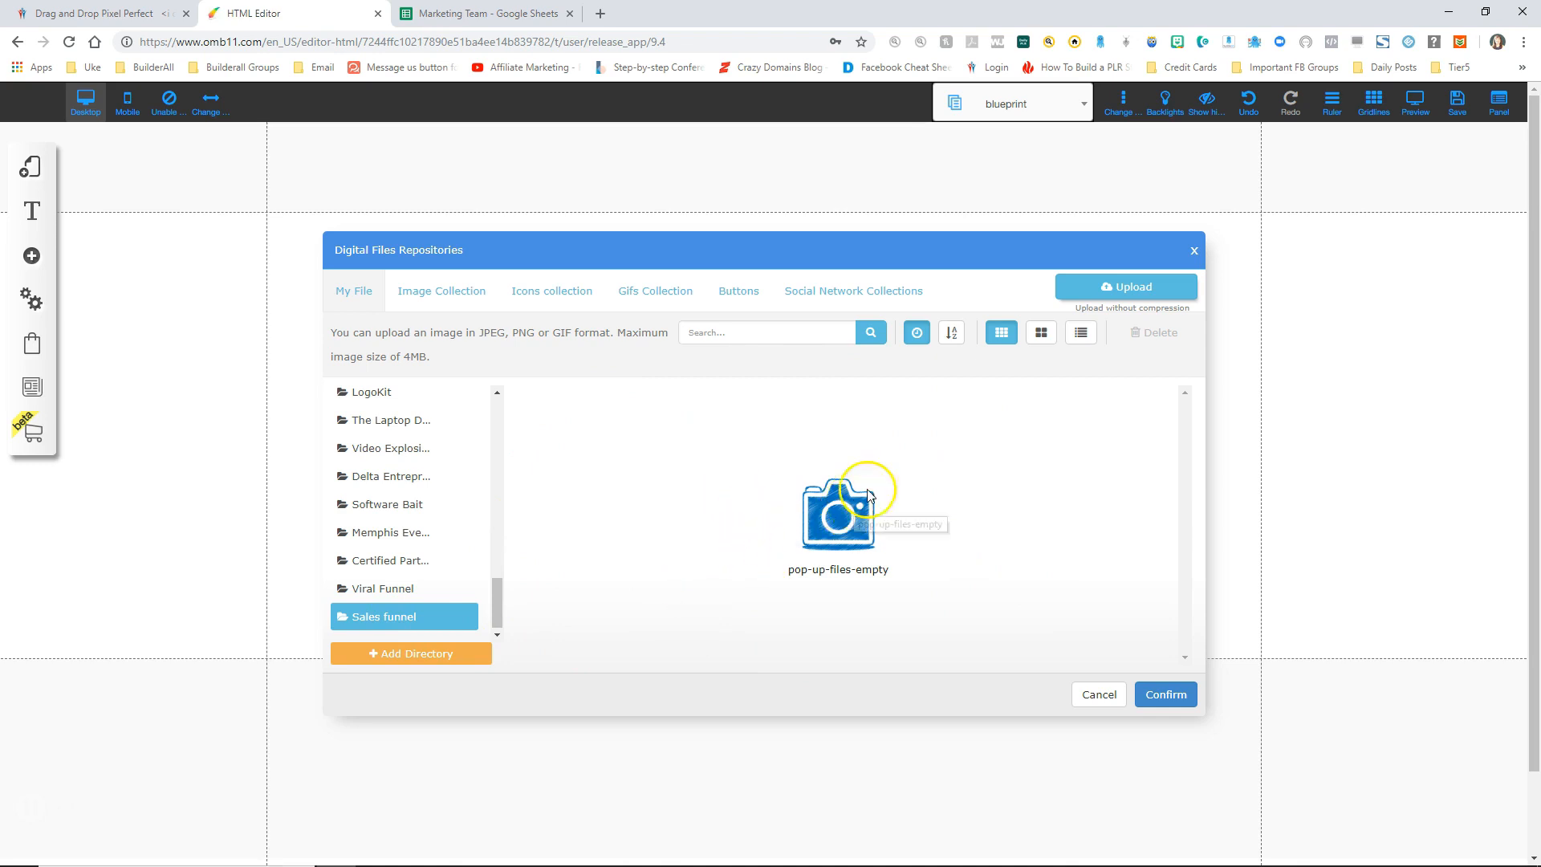
Step: Upload blueprint.png into Sales funnel and confirm it as the page image
{"action": "left_click", "coordinate": [1111, 286]}
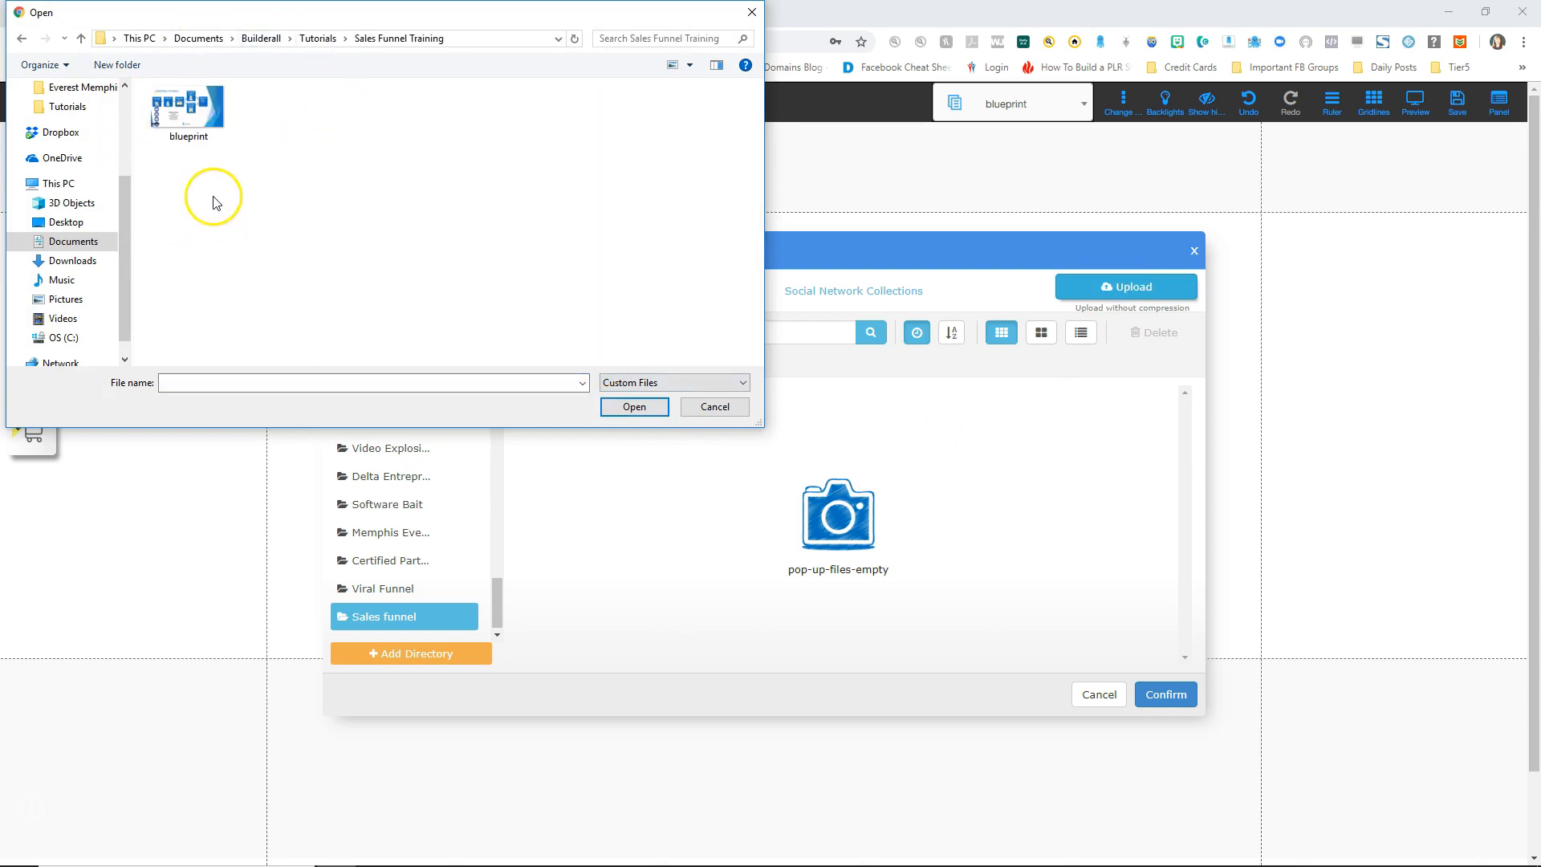
{"action": "left_click", "coordinate": [185, 113]}
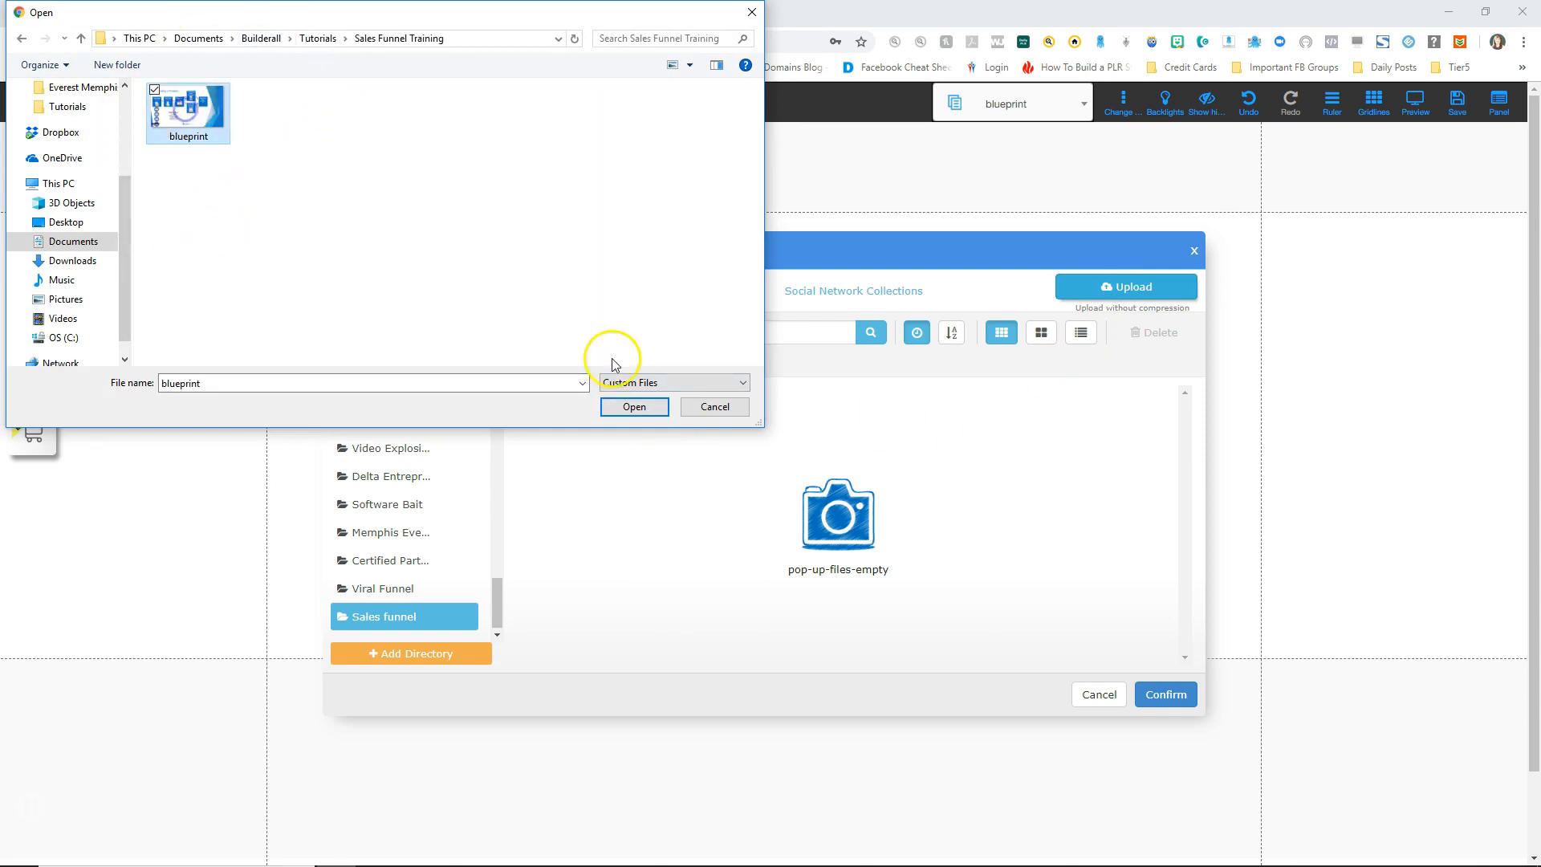
{"action": "left_click", "coordinate": [646, 408]}
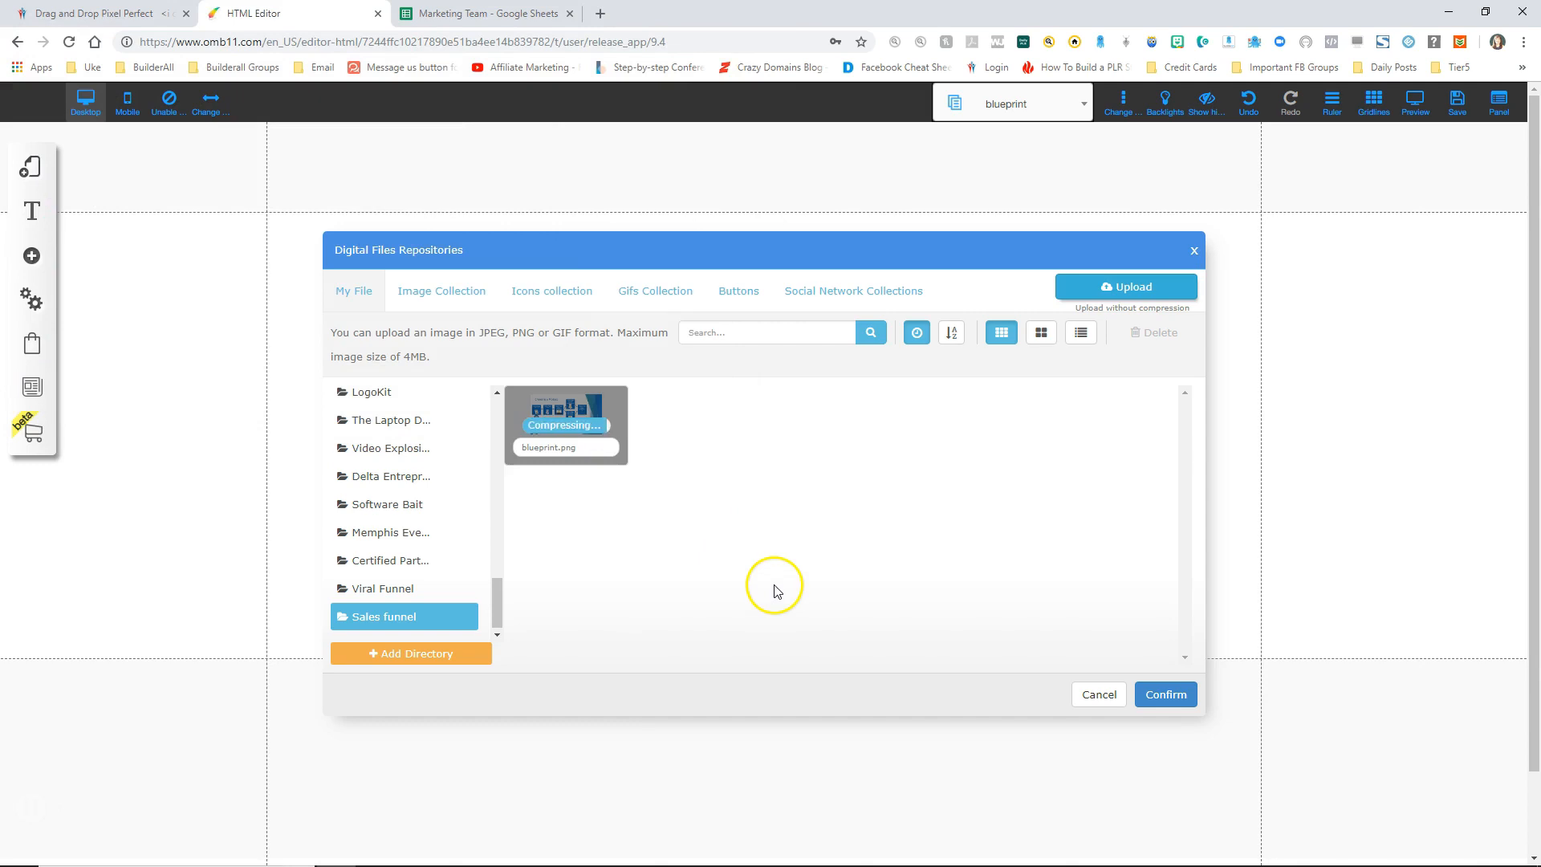
{"action": "left_click", "coordinate": [607, 419]}
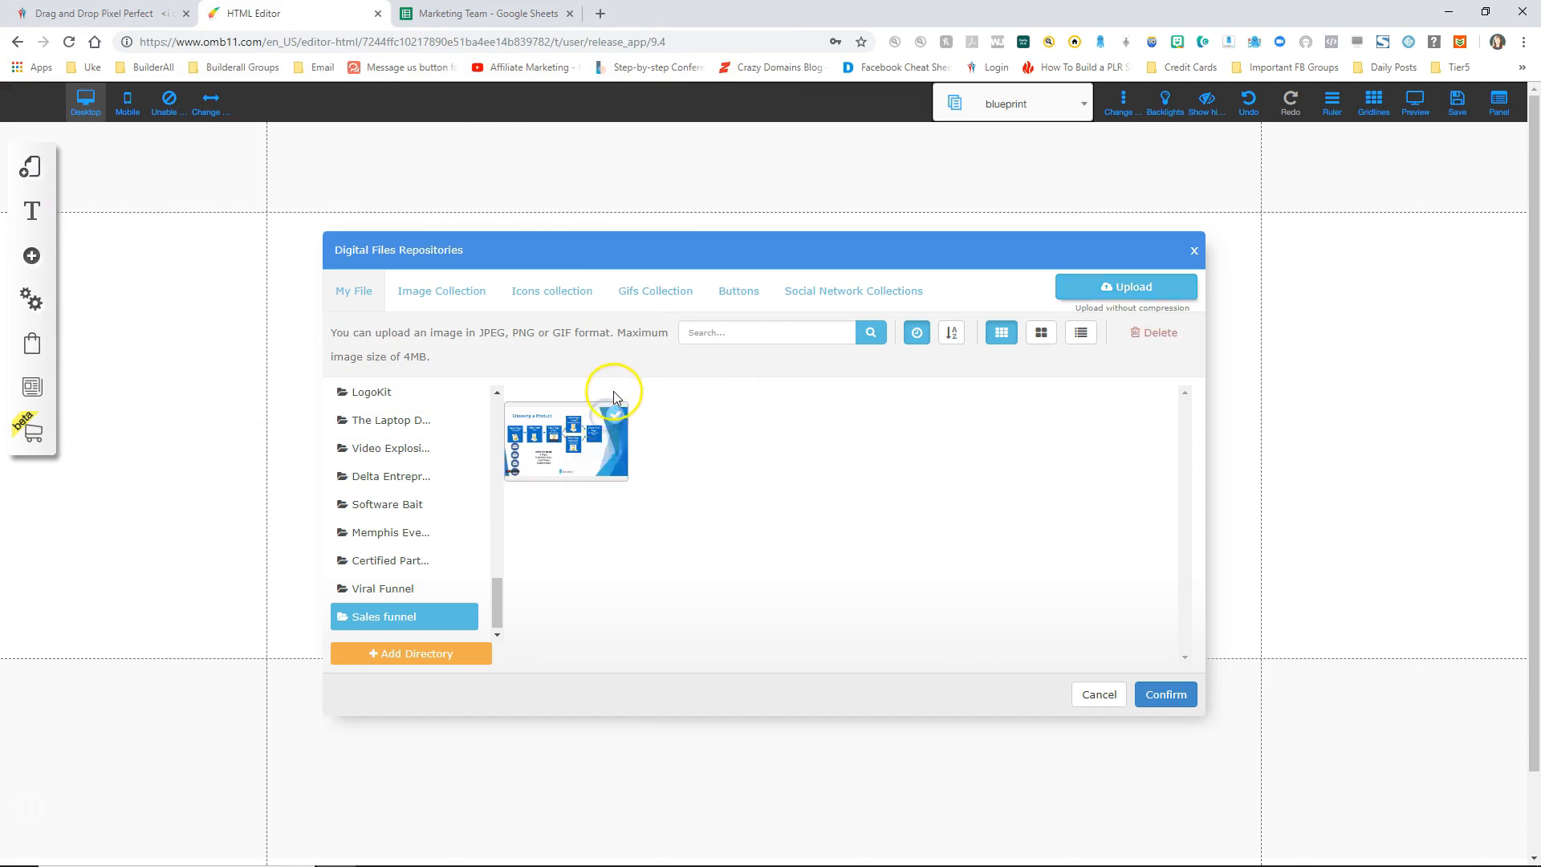
{"action": "left_click", "coordinate": [1168, 694]}
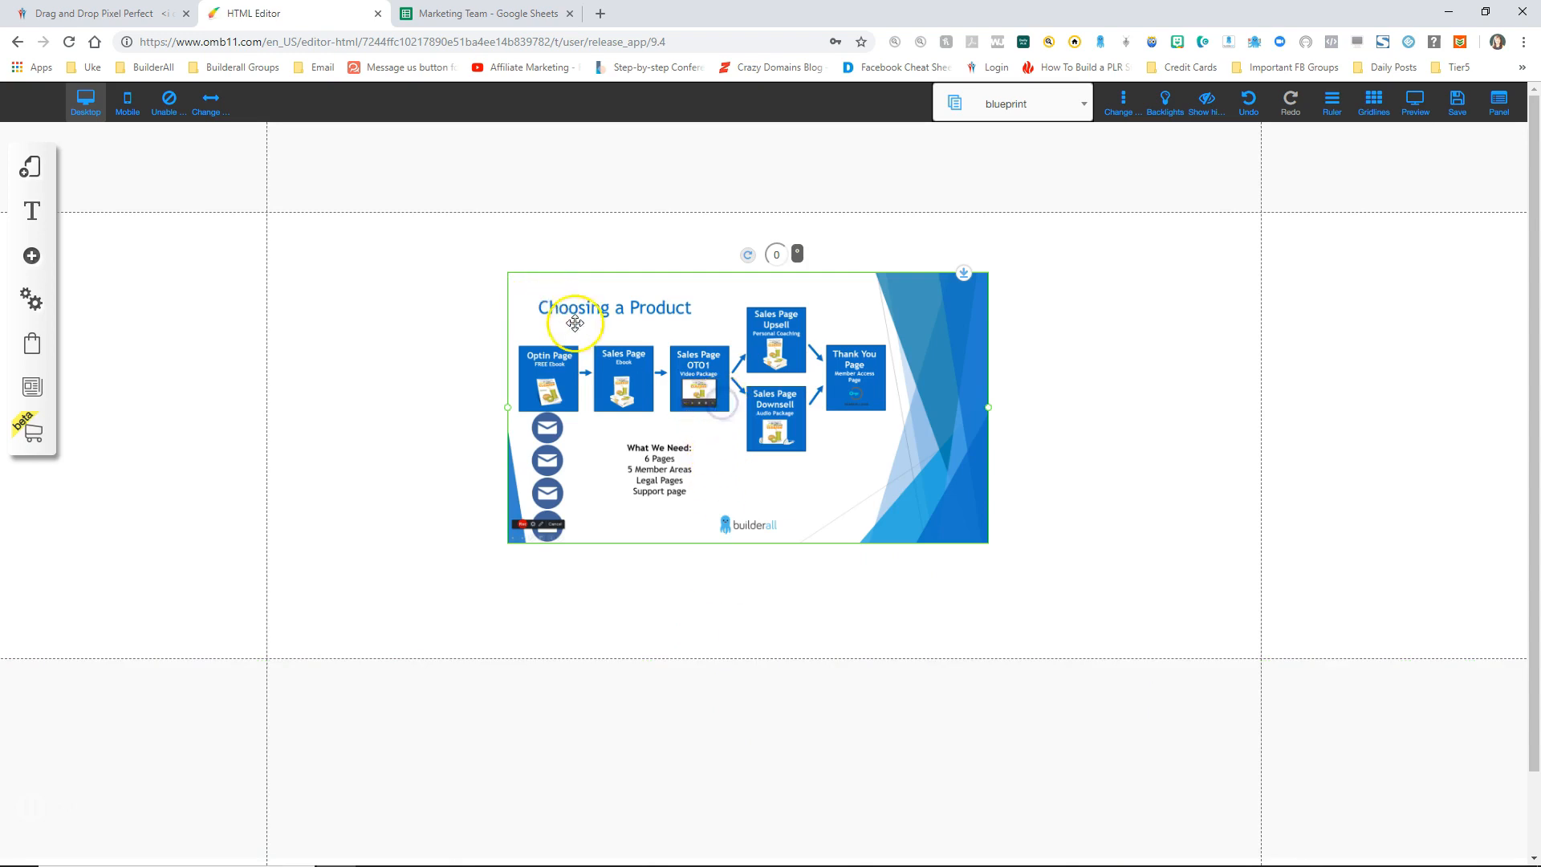
Step: Enlarge the blueprint image across the page, move it higher, and pull the footer up slightly
{"action": "left_click_drag", "start_coordinate": [507, 413], "coordinate": [269, 403]}
{"action": "left_click_drag", "start_coordinate": [362, 421], "coordinate": [362, 360]}
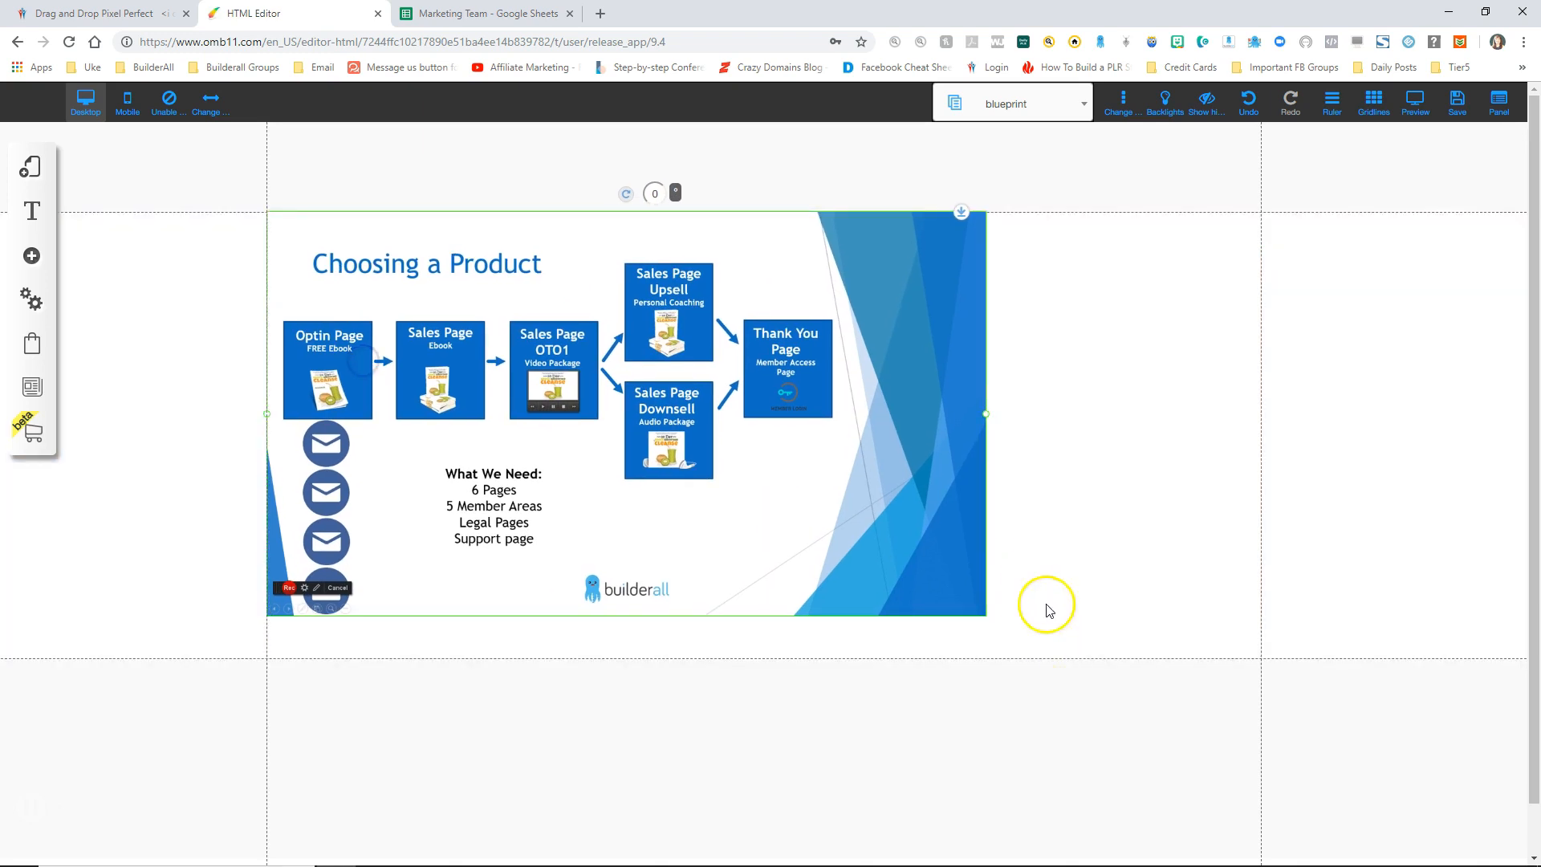
{"action": "left_click_drag", "start_coordinate": [985, 418], "coordinate": [1262, 465]}
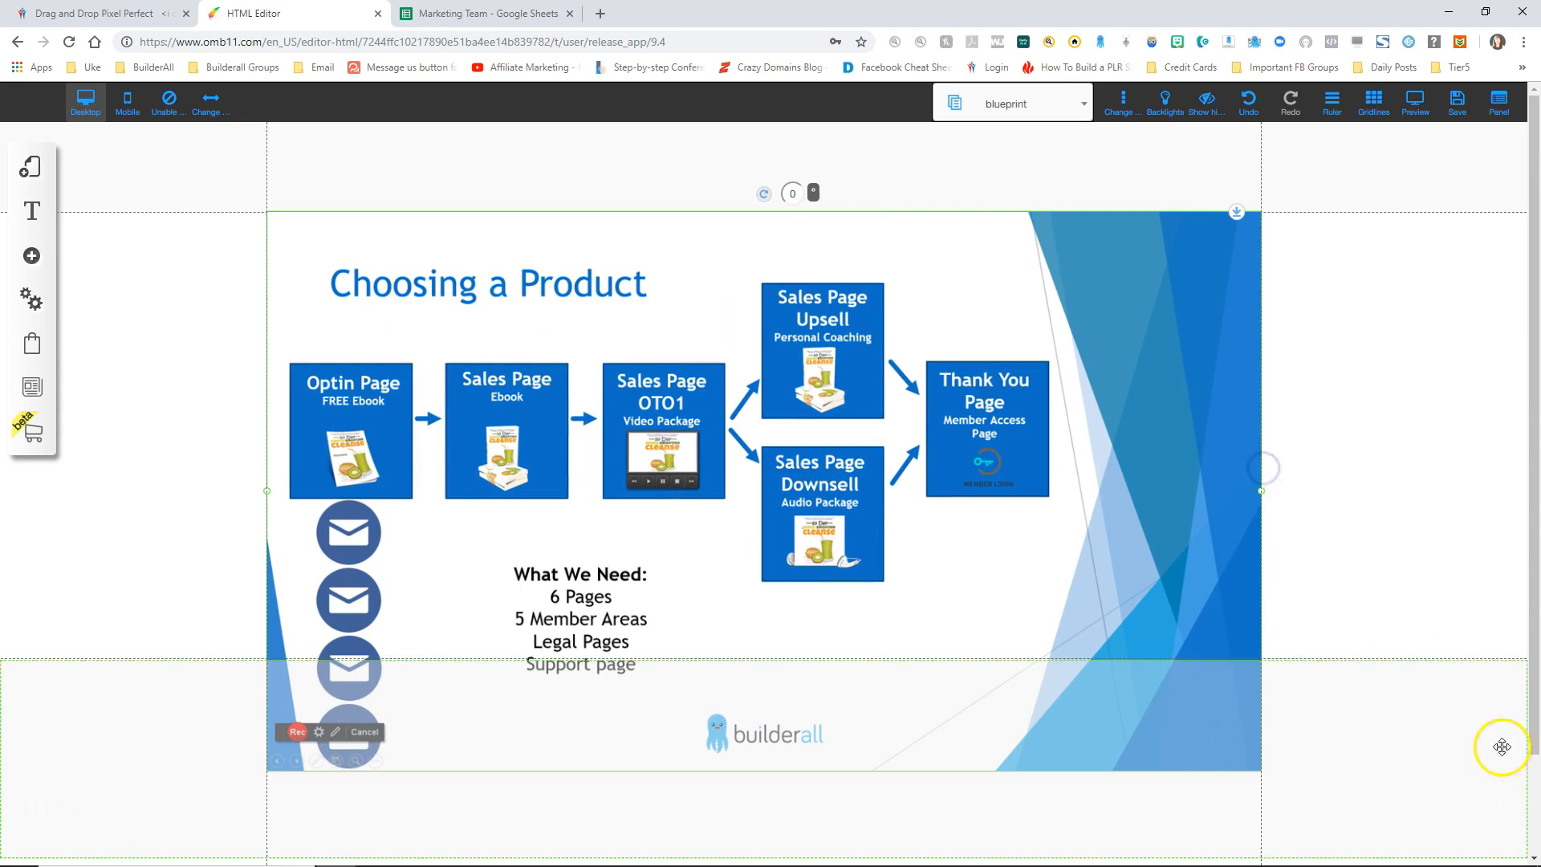
{"action": "left_click_drag", "start_coordinate": [1394, 825], "coordinate": [1390, 812]}
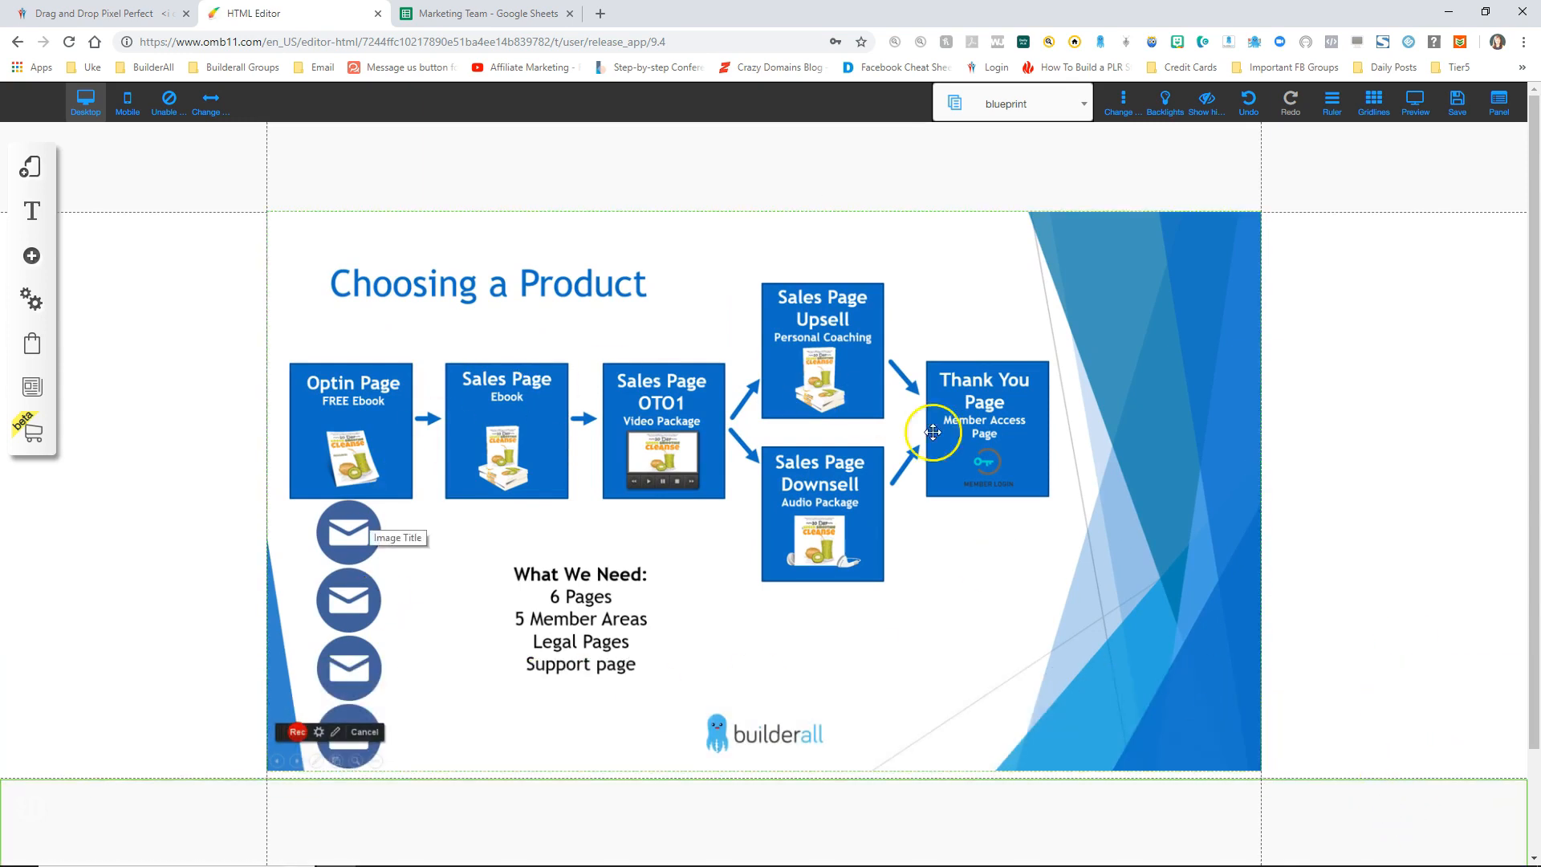
Step: Save the blueprint page changes and dismiss the confirmation
{"action": "left_click", "coordinate": [1456, 101]}
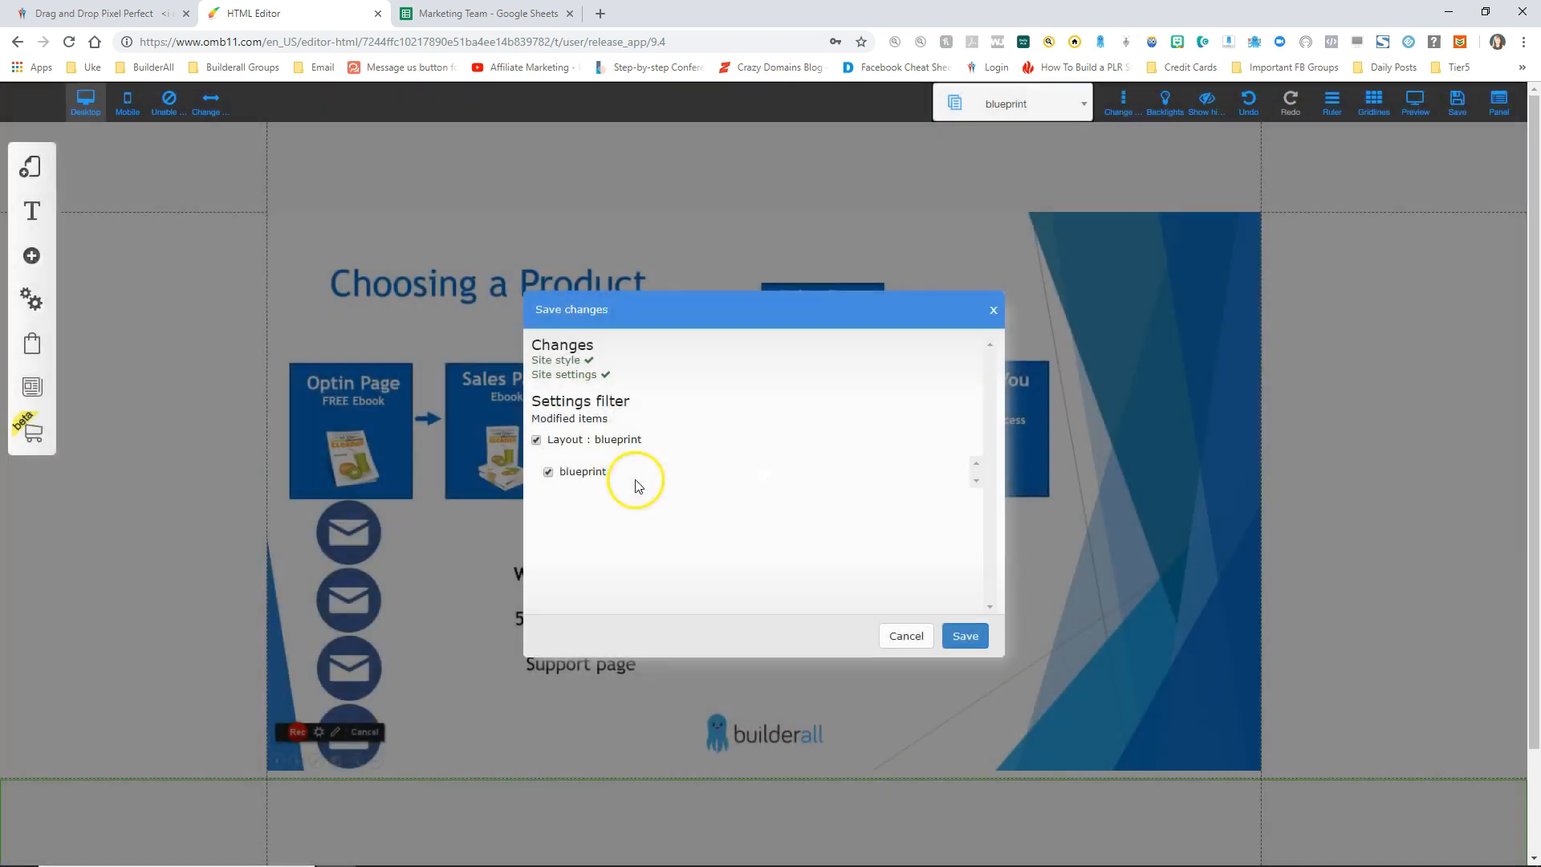
{"action": "left_click", "coordinate": [964, 636]}
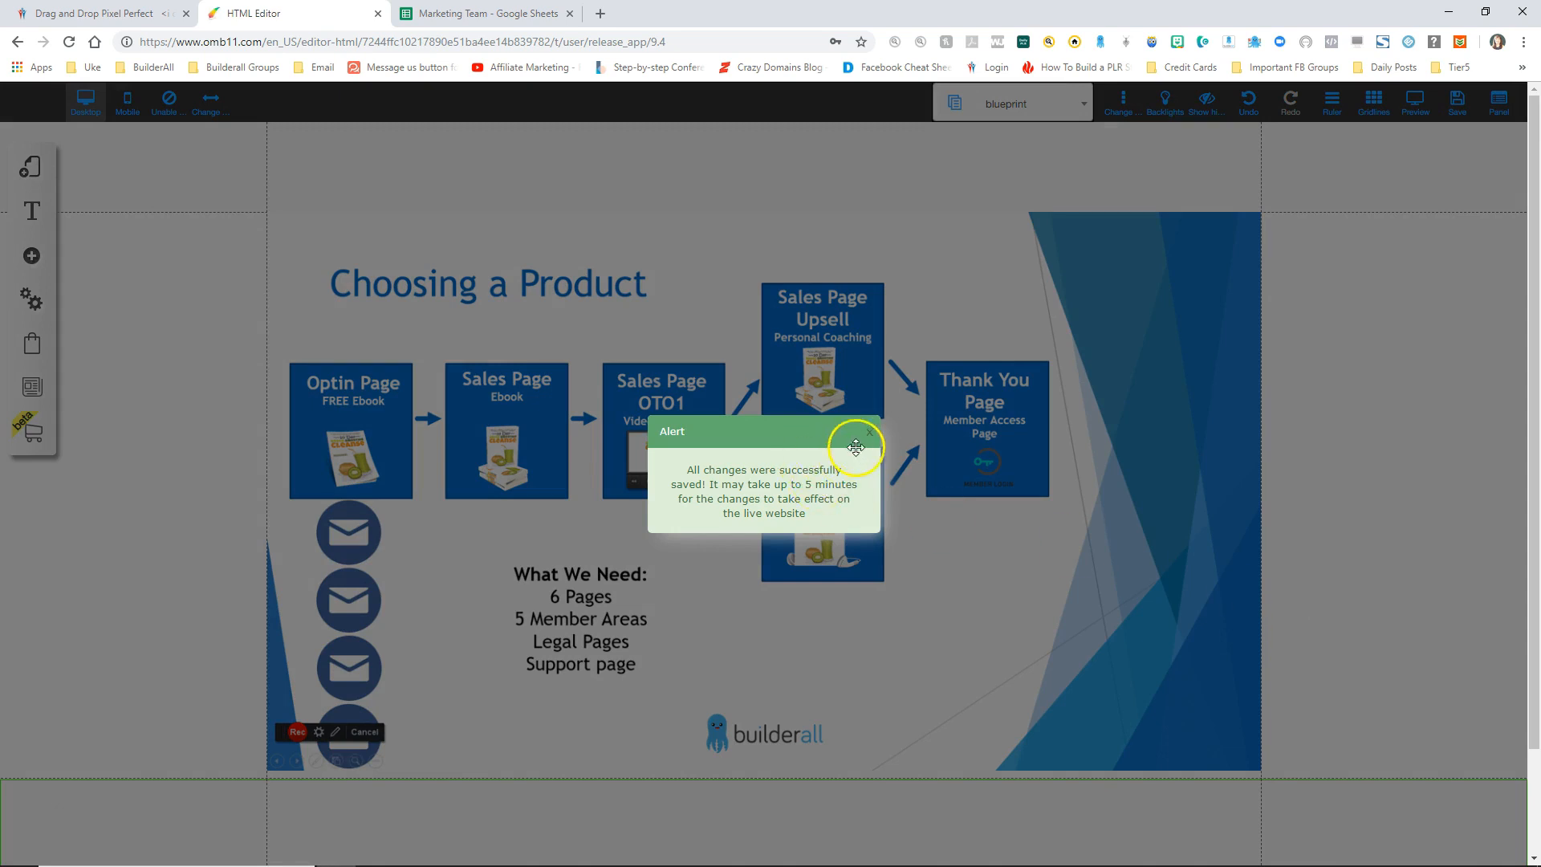
{"action": "left_click", "coordinate": [869, 436]}
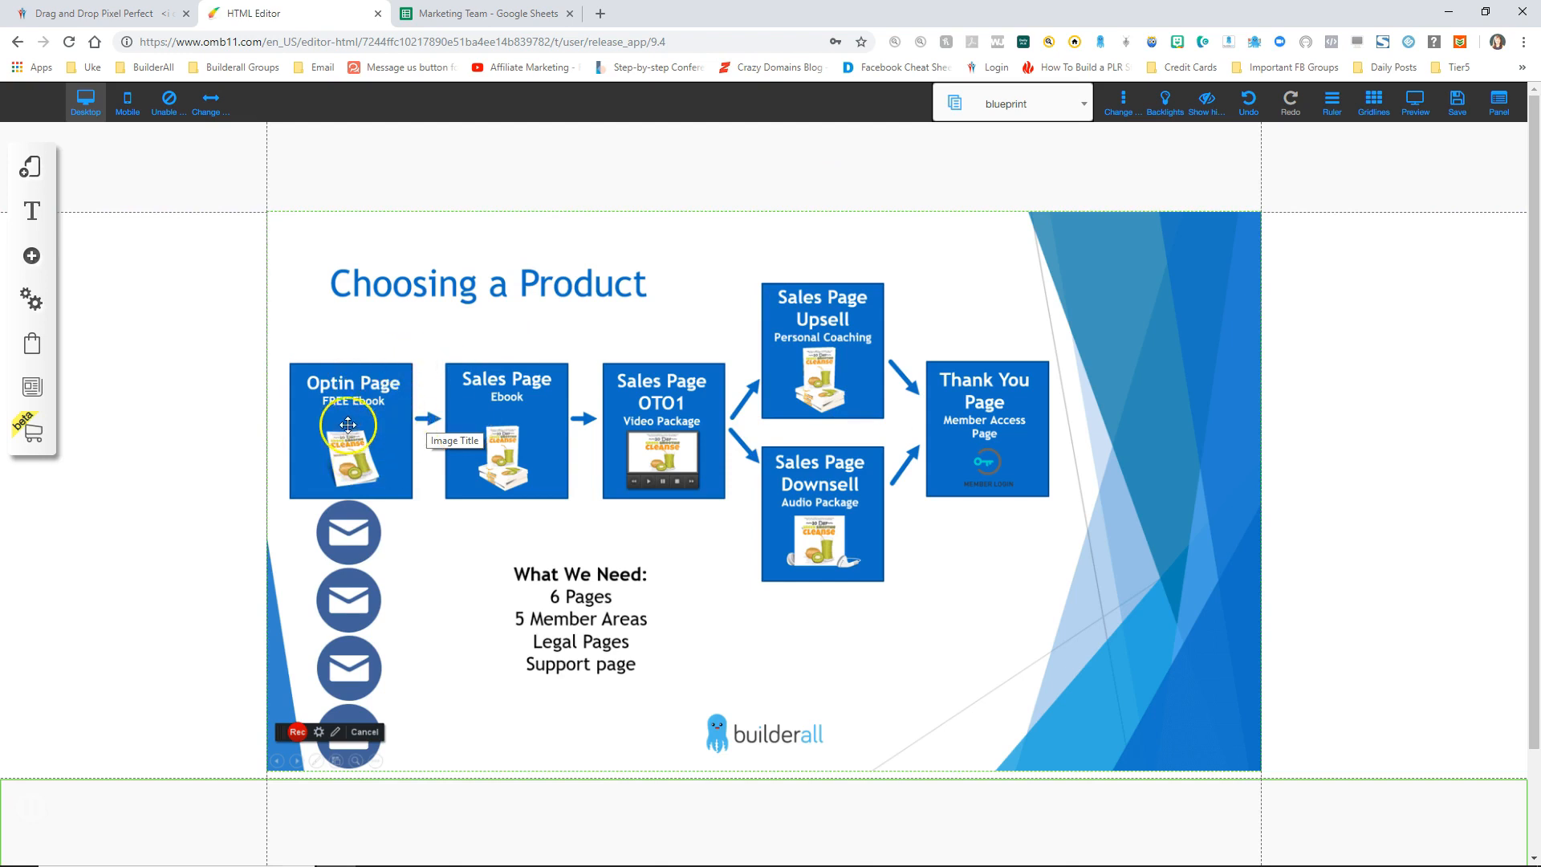
{"action": "left_click", "coordinate": [30, 168]}
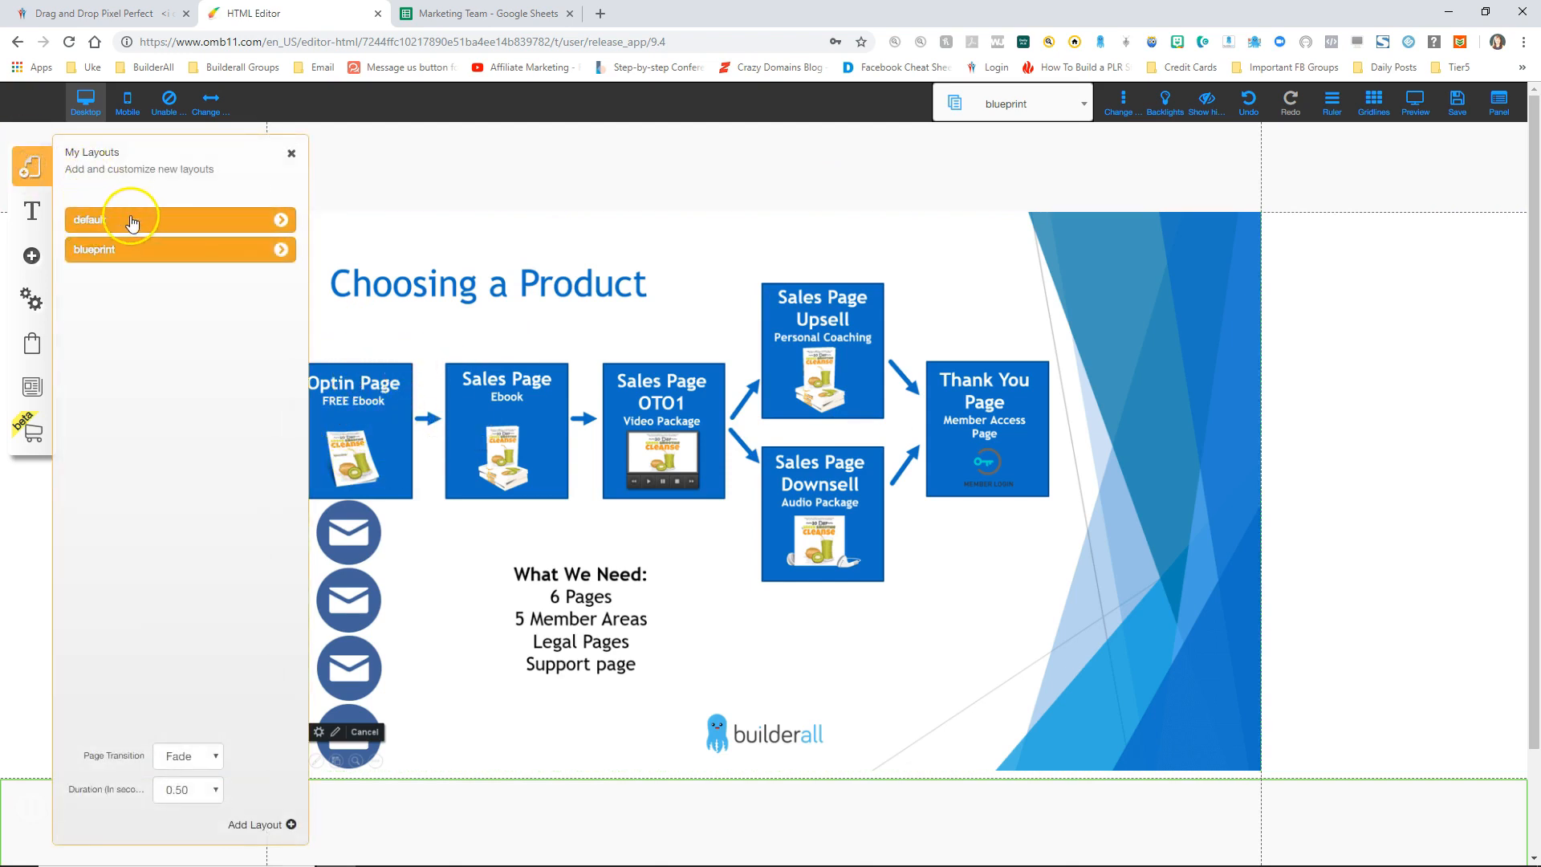
Step: On the default layout's Home page, add the first Email Marketing optin form template and position it
{"action": "left_click", "coordinate": [280, 223]}
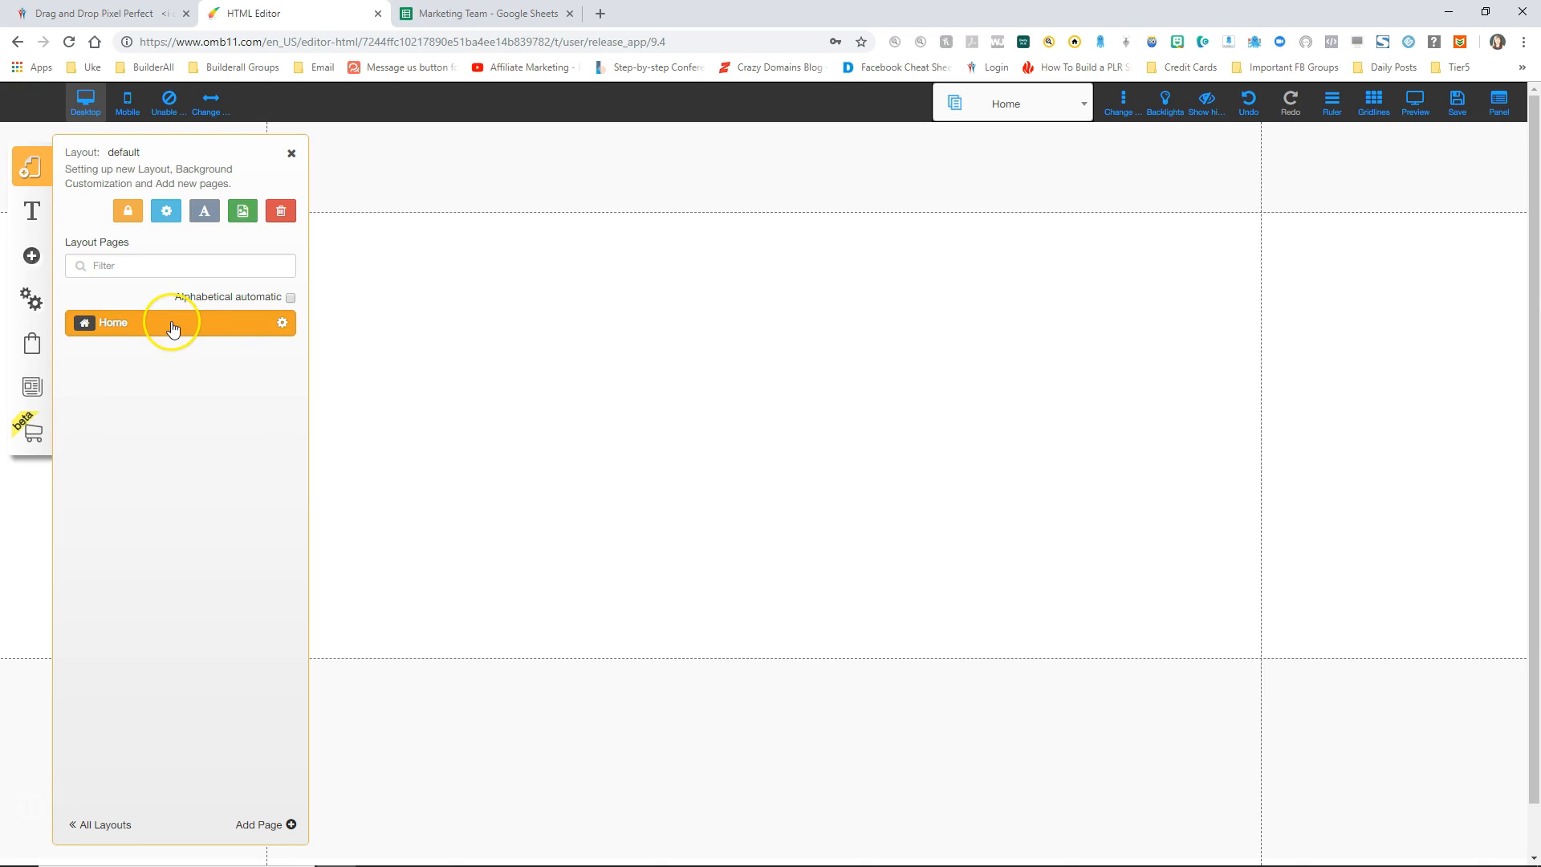
{"action": "left_click", "coordinate": [292, 156]}
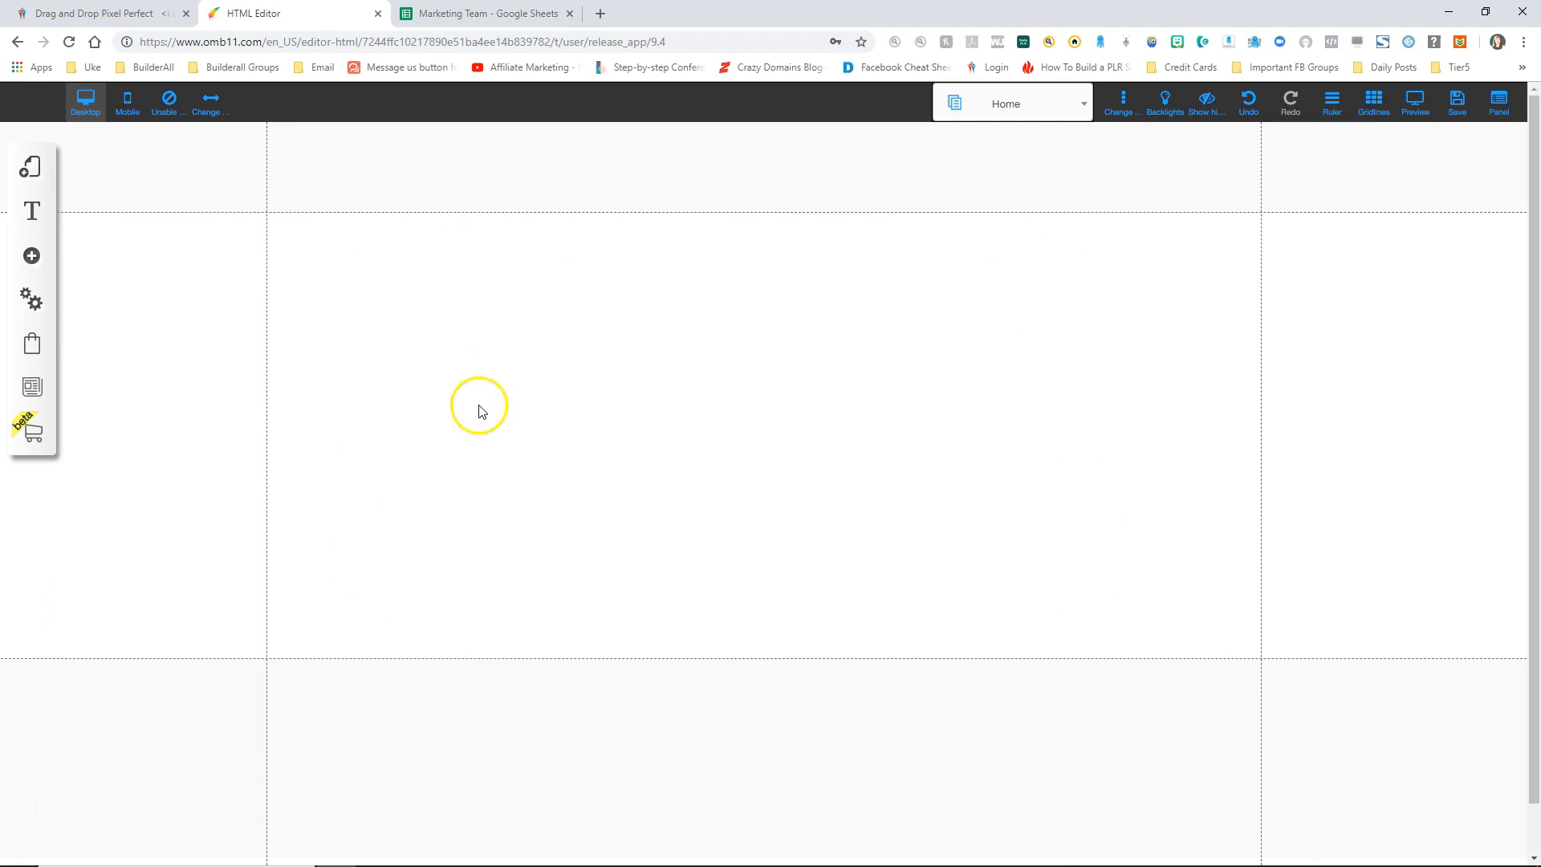
{"action": "left_click", "coordinate": [32, 256]}
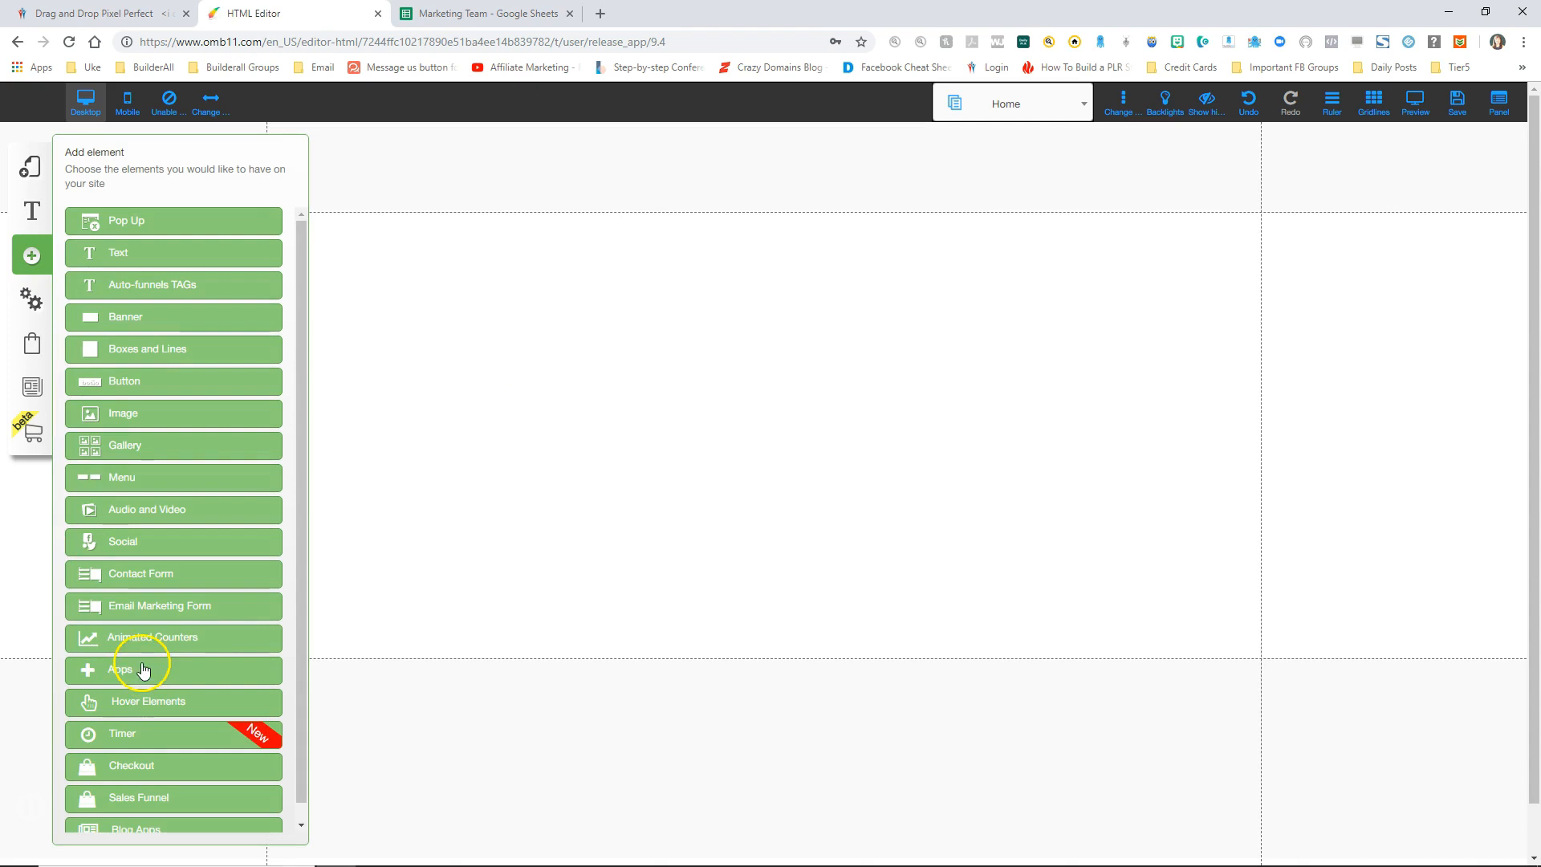
{"action": "left_click", "coordinate": [161, 607]}
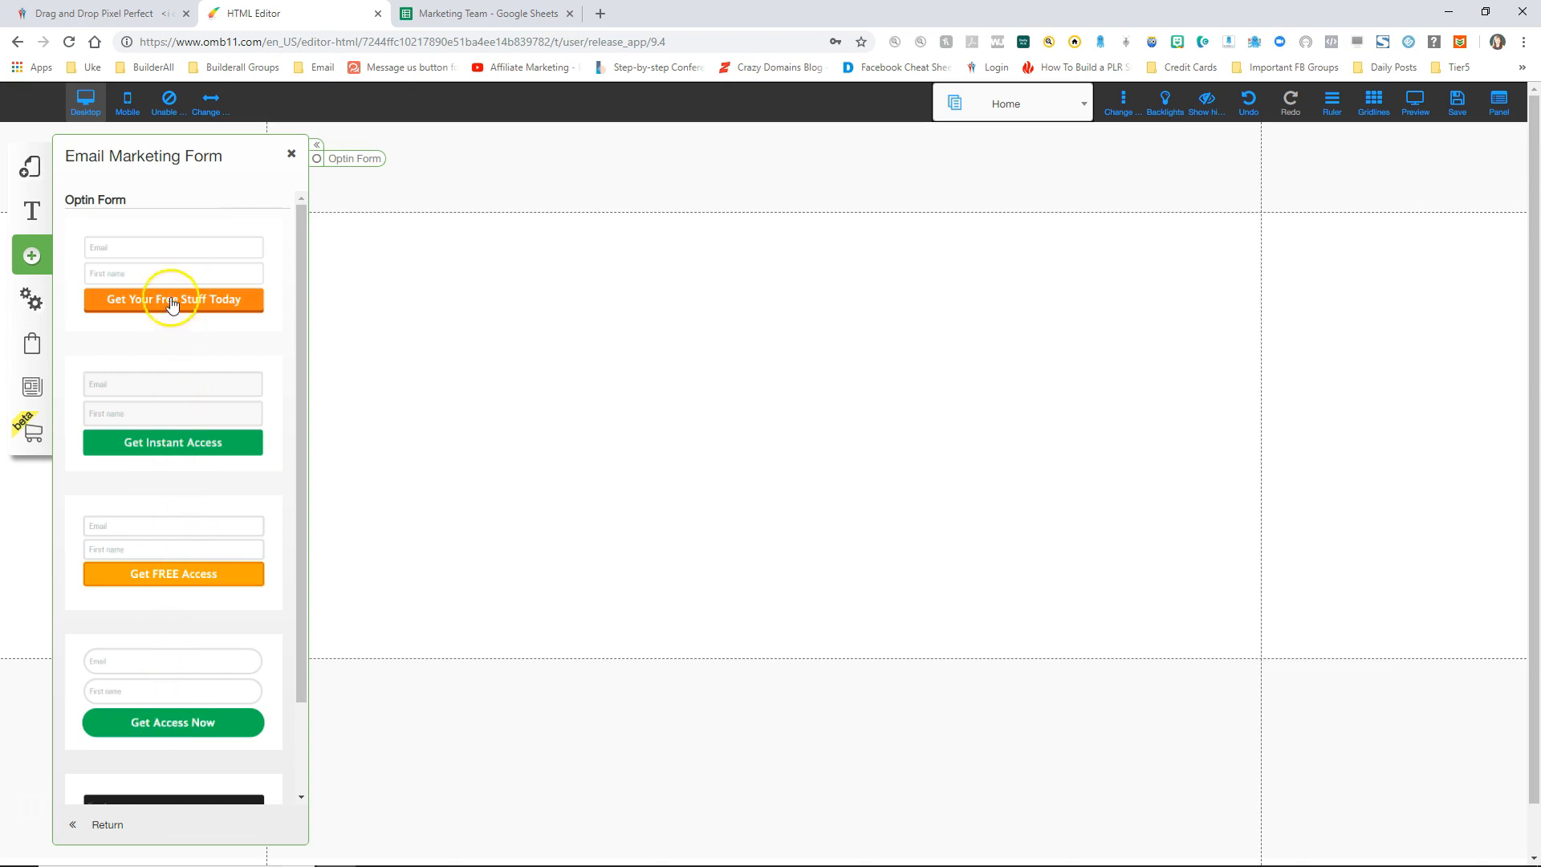
{"action": "left_click", "coordinate": [166, 262]}
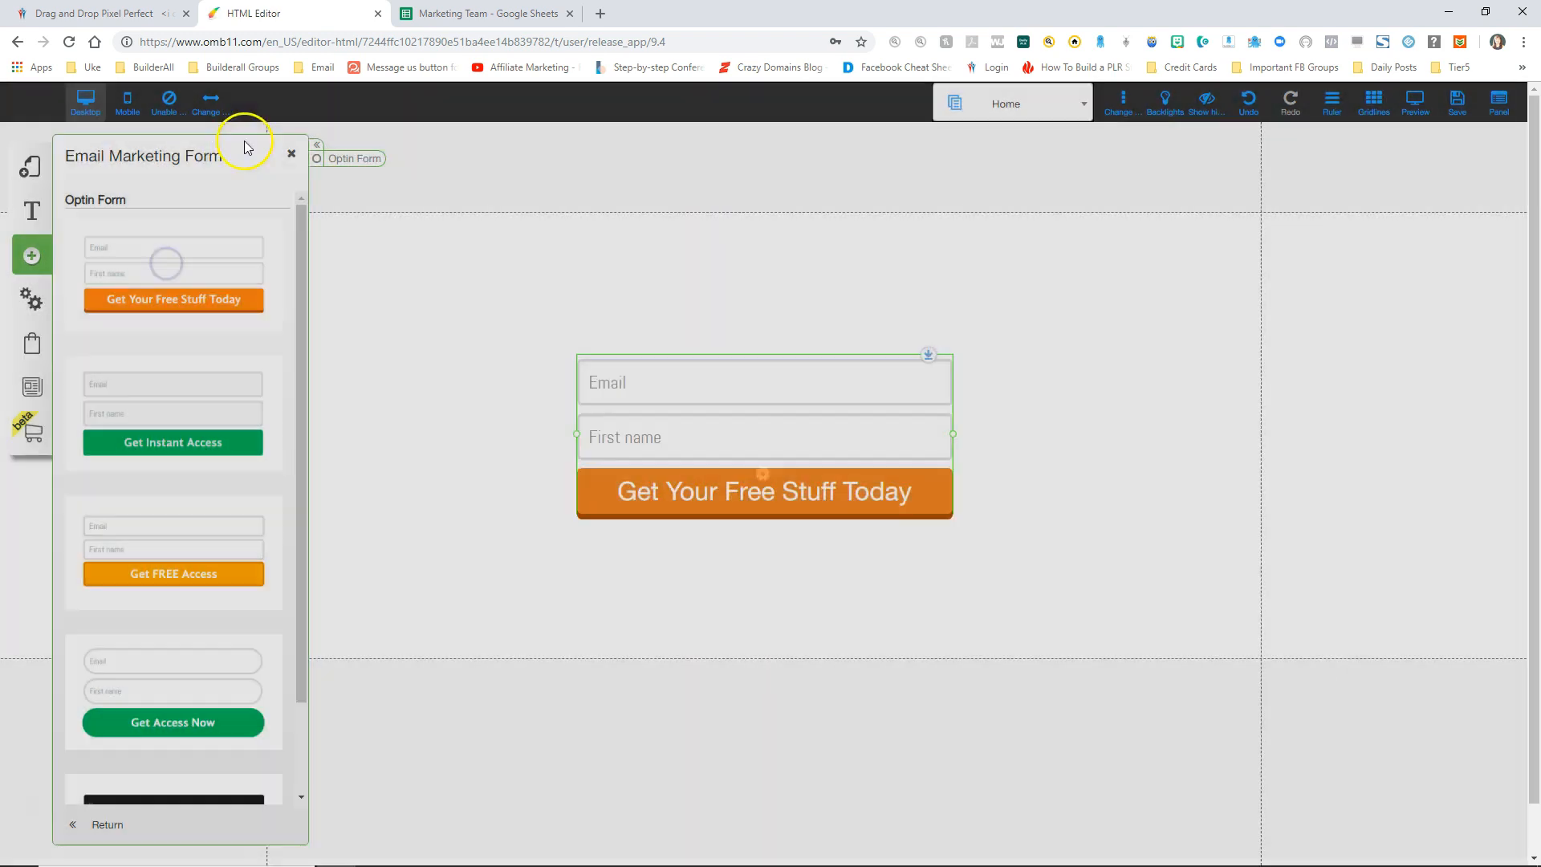
{"action": "left_click", "coordinate": [294, 155]}
{"action": "mouse_move", "coordinate": [743, 420]}
{"action": "left_mouse_down"}
{"action": "mouse_move", "coordinate": [787, 393]}
{"action": "mouse_move", "coordinate": [787, 465]}
{"action": "mouse_move", "coordinate": [715, 430]}
{"action": "left_mouse_up"}
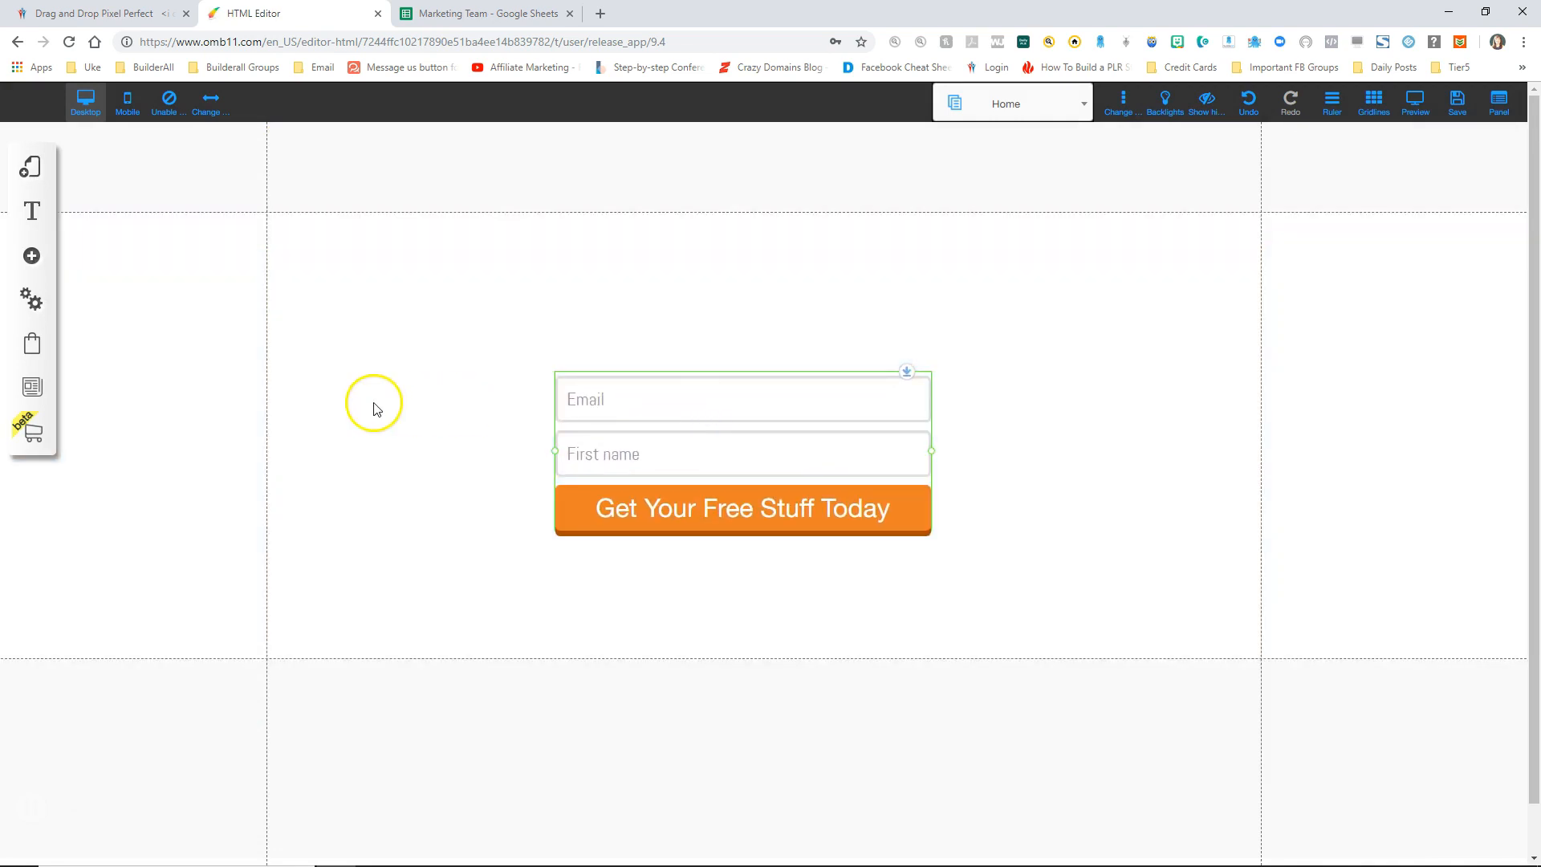
Step: Add a centre-aligned title reading 'Optin Form' above the form
{"action": "left_click", "coordinate": [32, 257]}
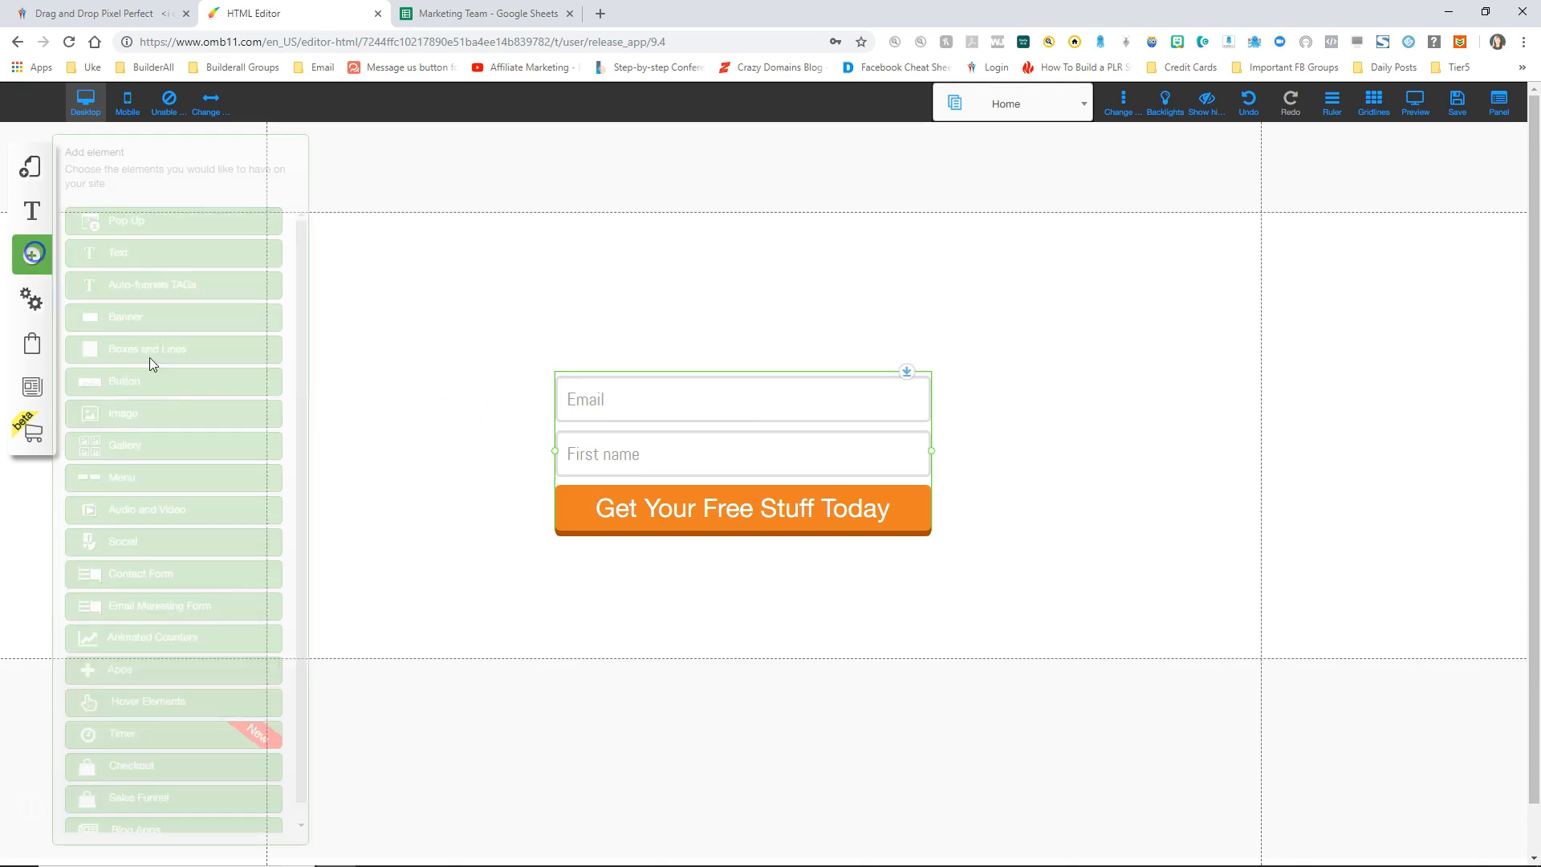
{"action": "left_click", "coordinate": [126, 251]}
{"action": "left_click_drag", "start_coordinate": [217, 255], "coordinate": [636, 233]}
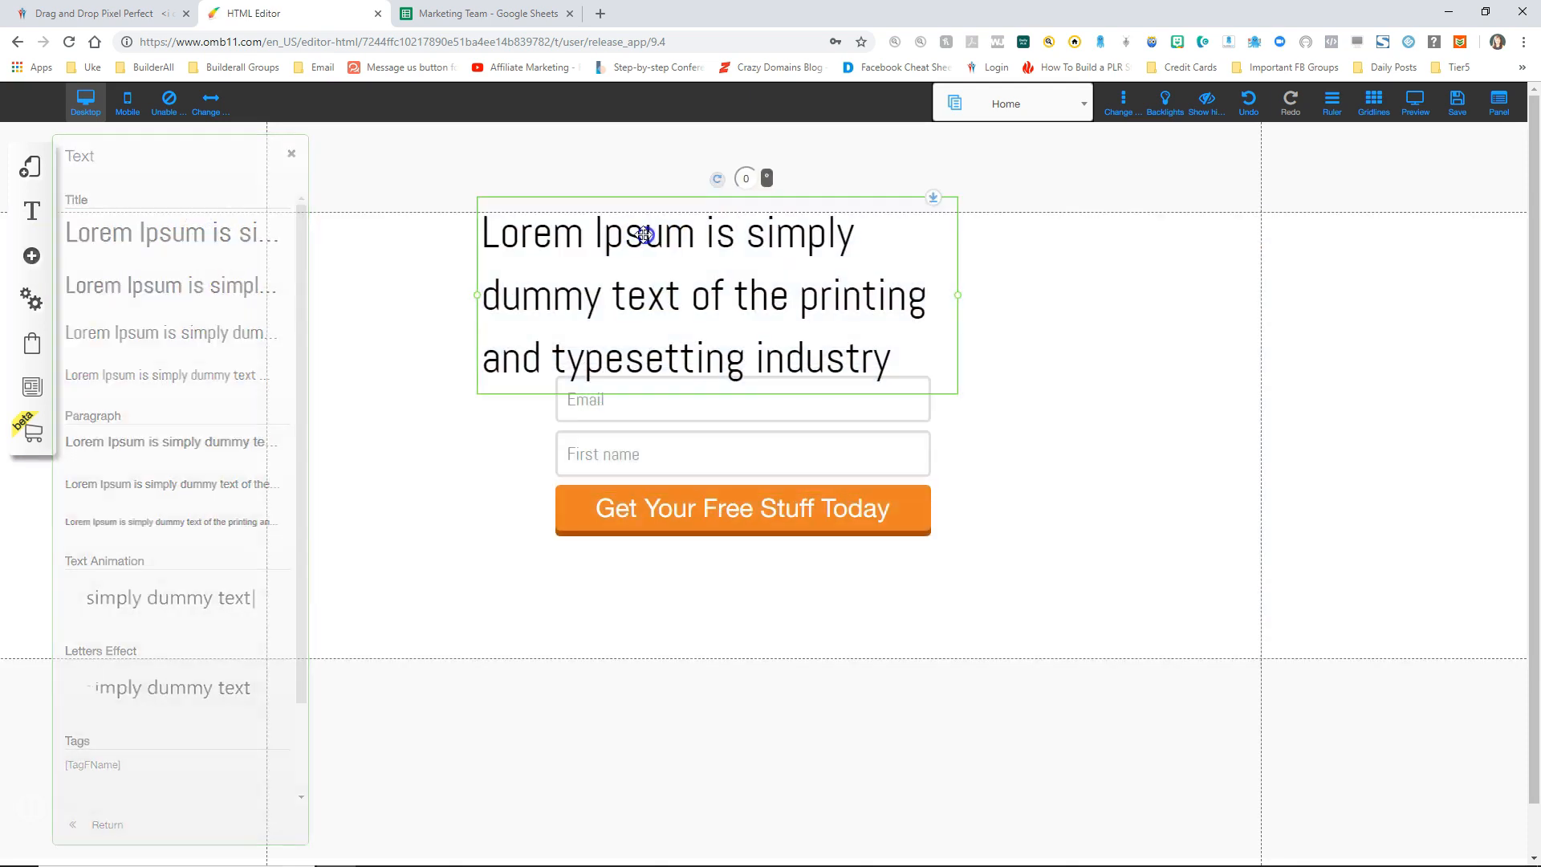
{"action": "double_click", "coordinate": [642, 235]}
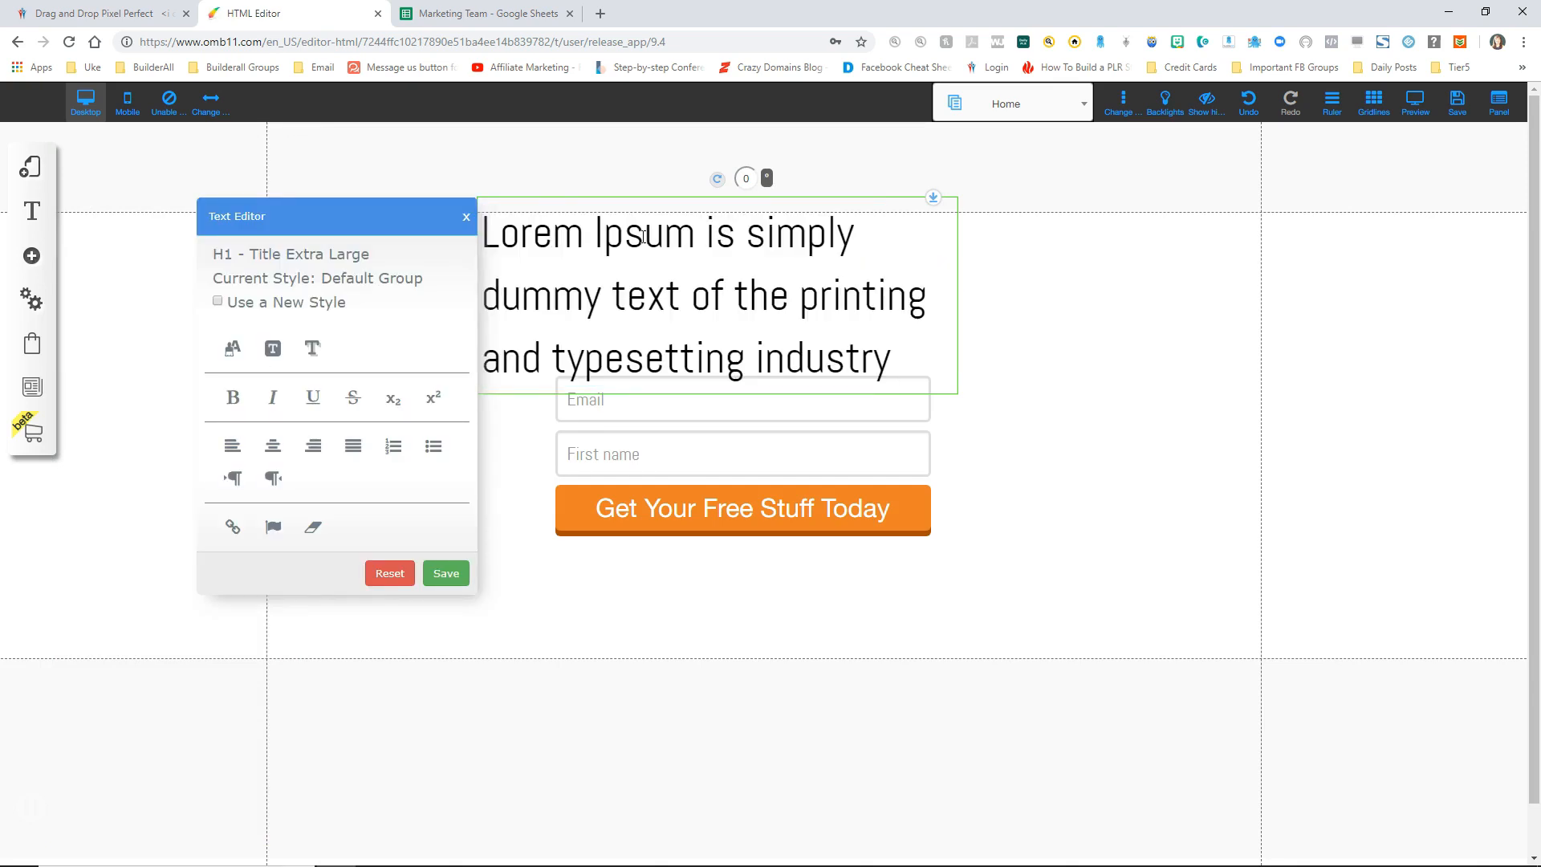
{"action": "key", "text": "ctrl+a"}
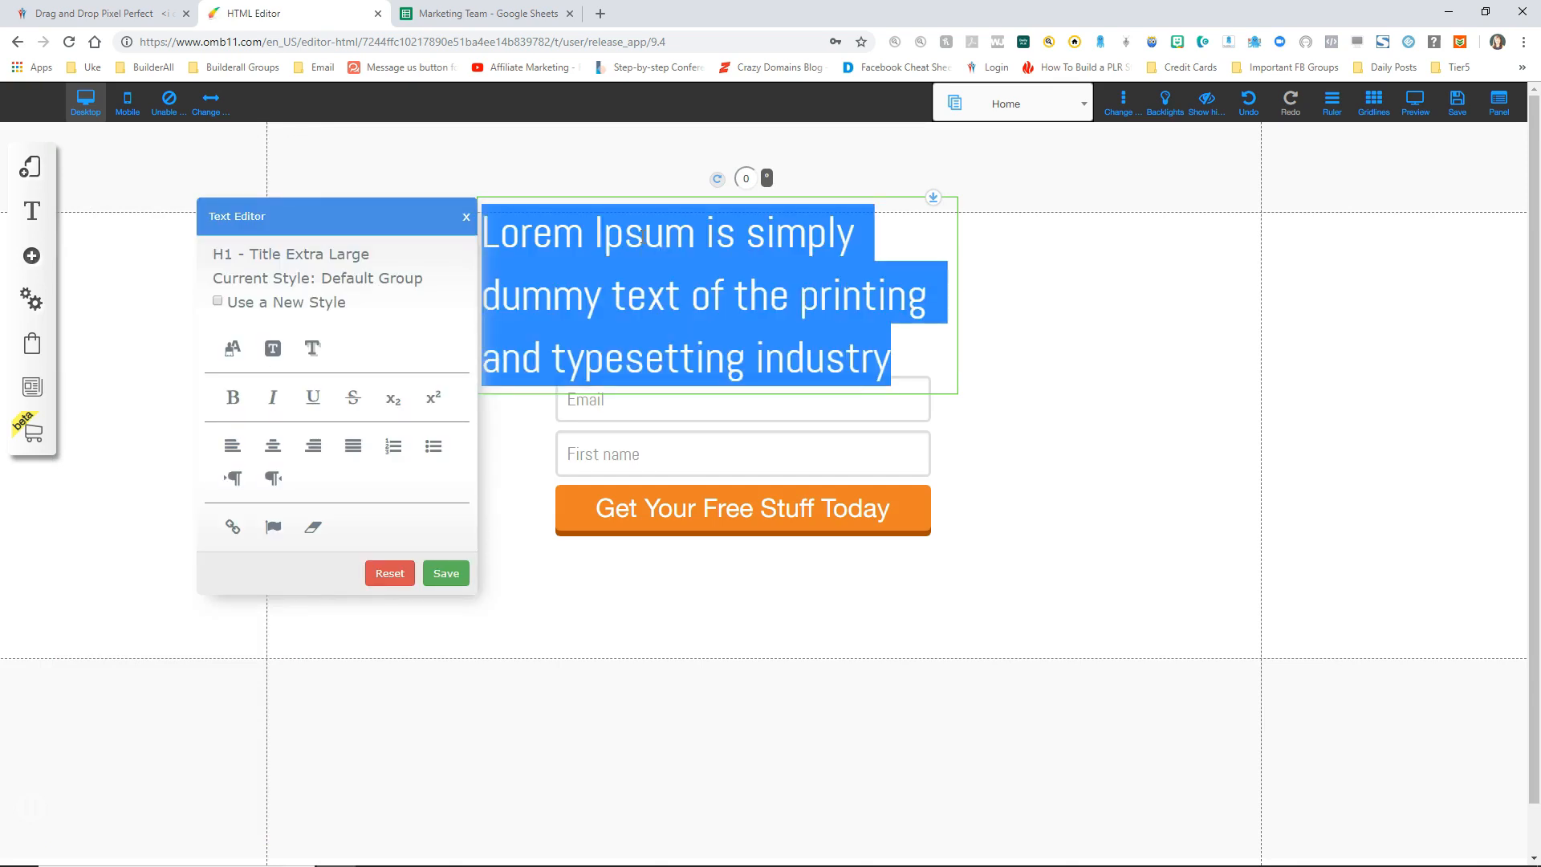
{"action": "type", "text": "Optin Form"}
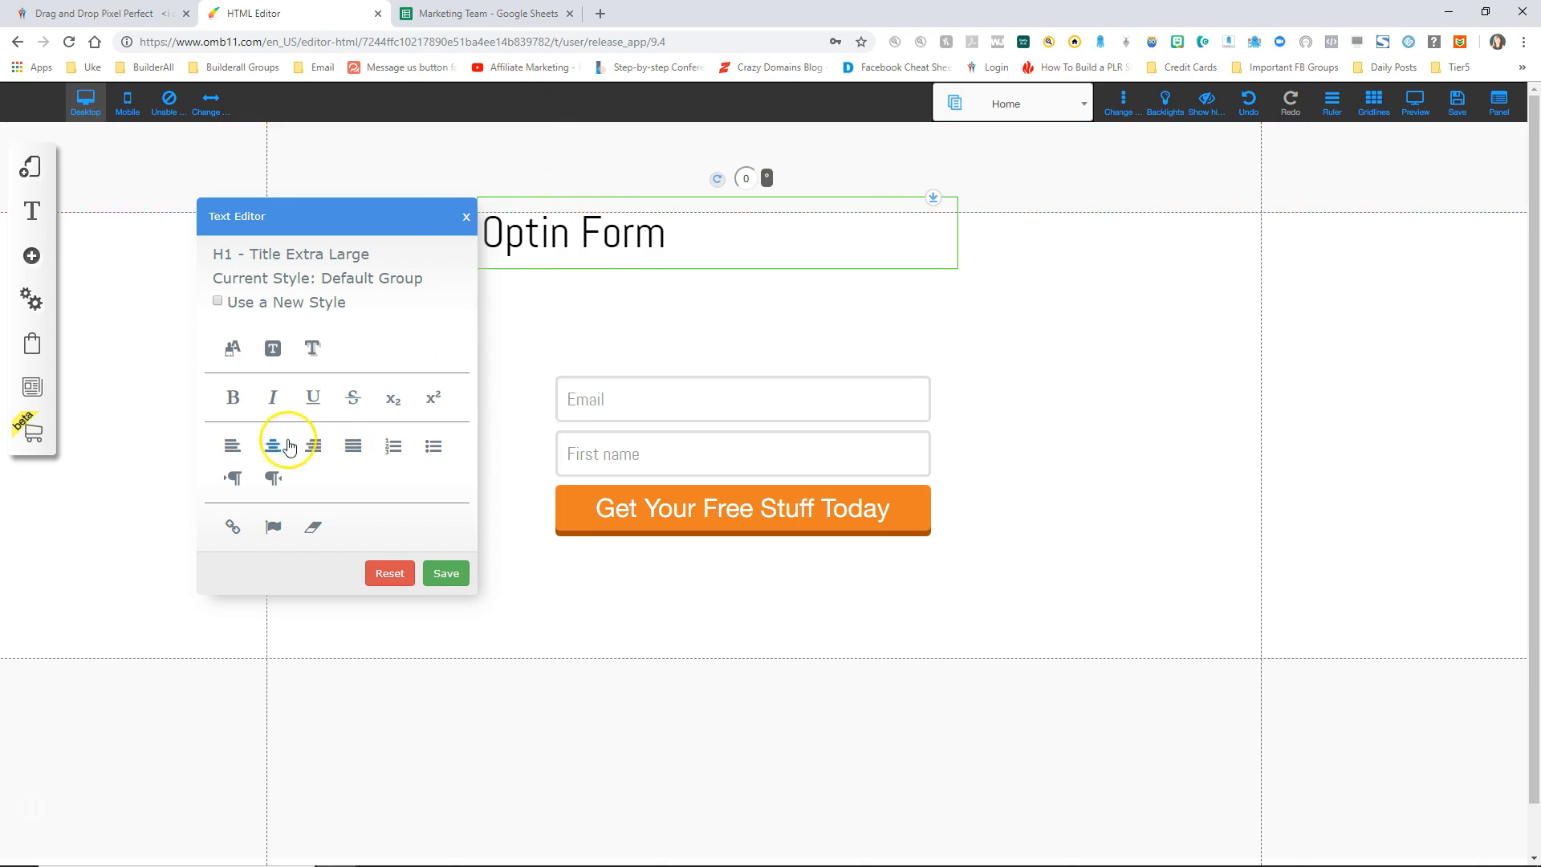
{"action": "left_click", "coordinate": [273, 447]}
{"action": "left_click", "coordinate": [466, 217]}
Step: Move the title to the top centre and the optin form up beneath it
{"action": "left_click_drag", "start_coordinate": [792, 234], "coordinate": [782, 251]}
{"action": "left_click", "coordinate": [730, 368]}
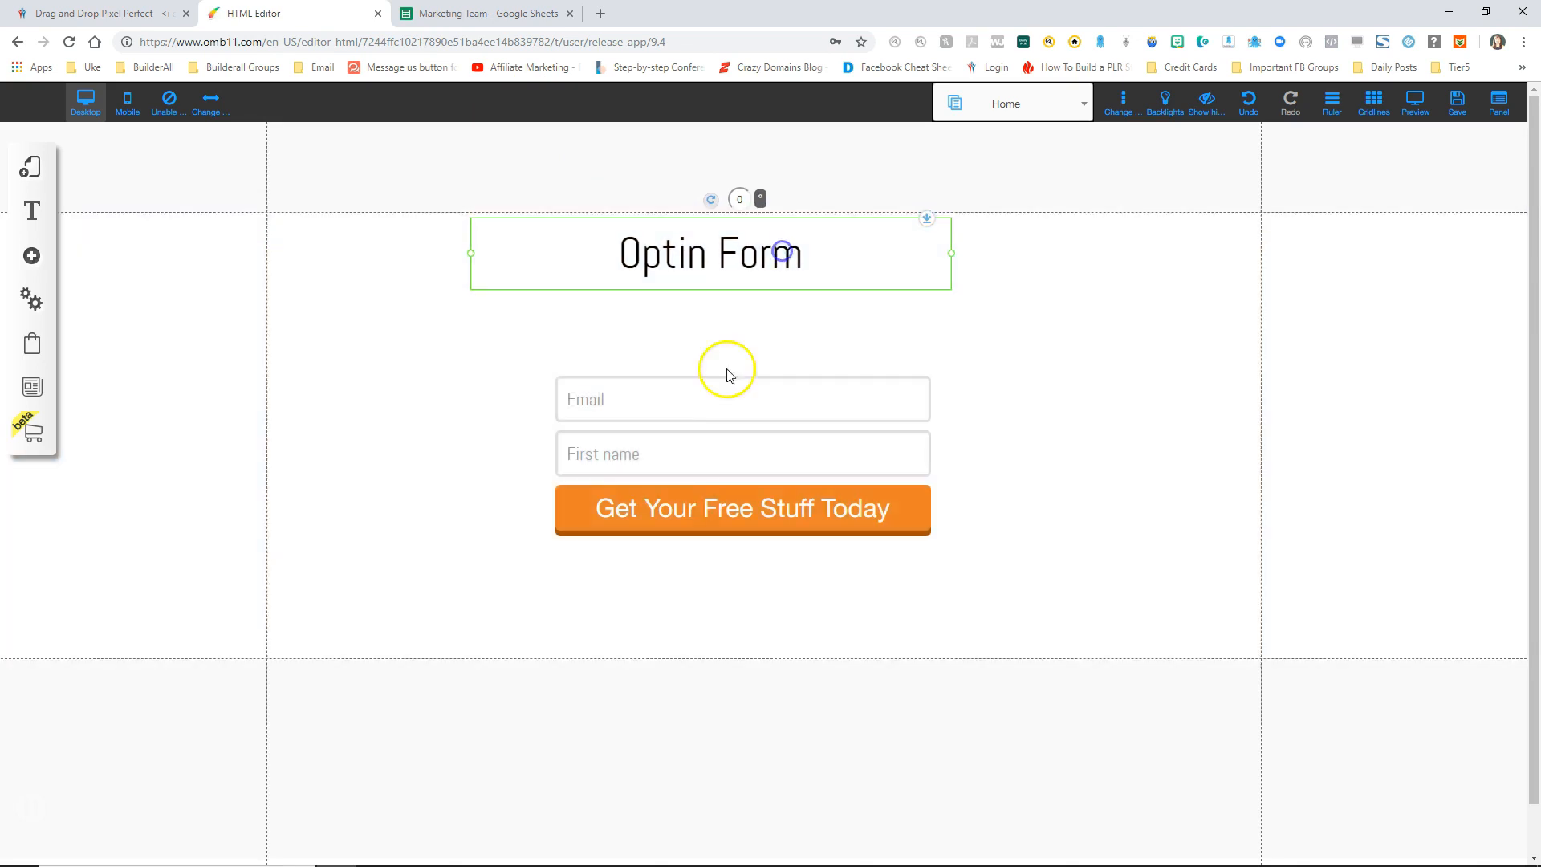
{"action": "left_click_drag", "start_coordinate": [720, 447], "coordinate": [714, 397]}
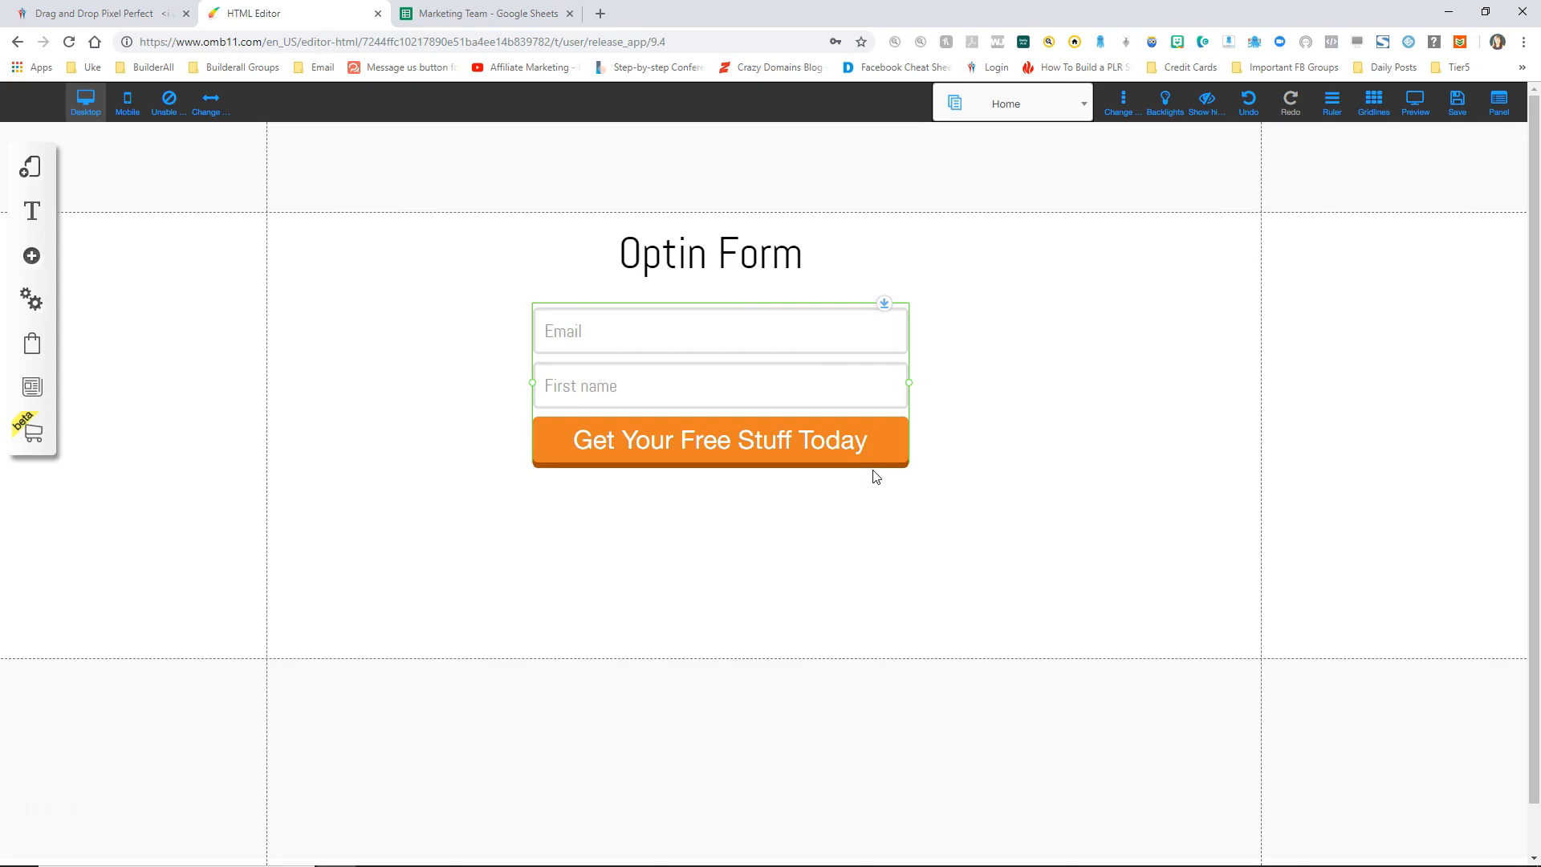
{"action": "left_click", "coordinate": [672, 379]}
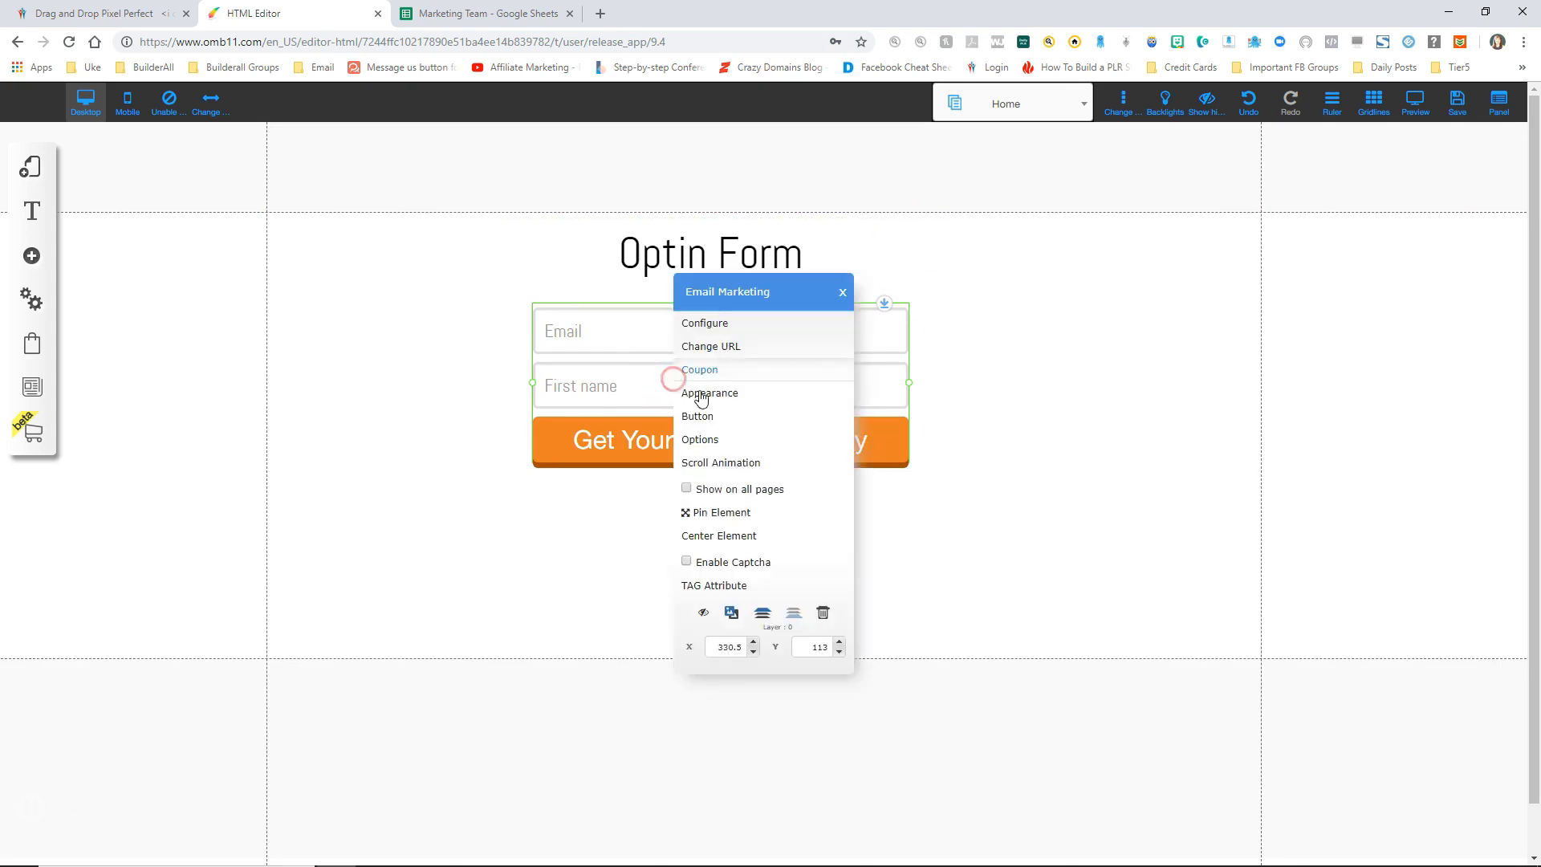
Step: Connect the optin form to MailingBoss, sending sign-ups to Test List 1
{"action": "left_click", "coordinate": [724, 324]}
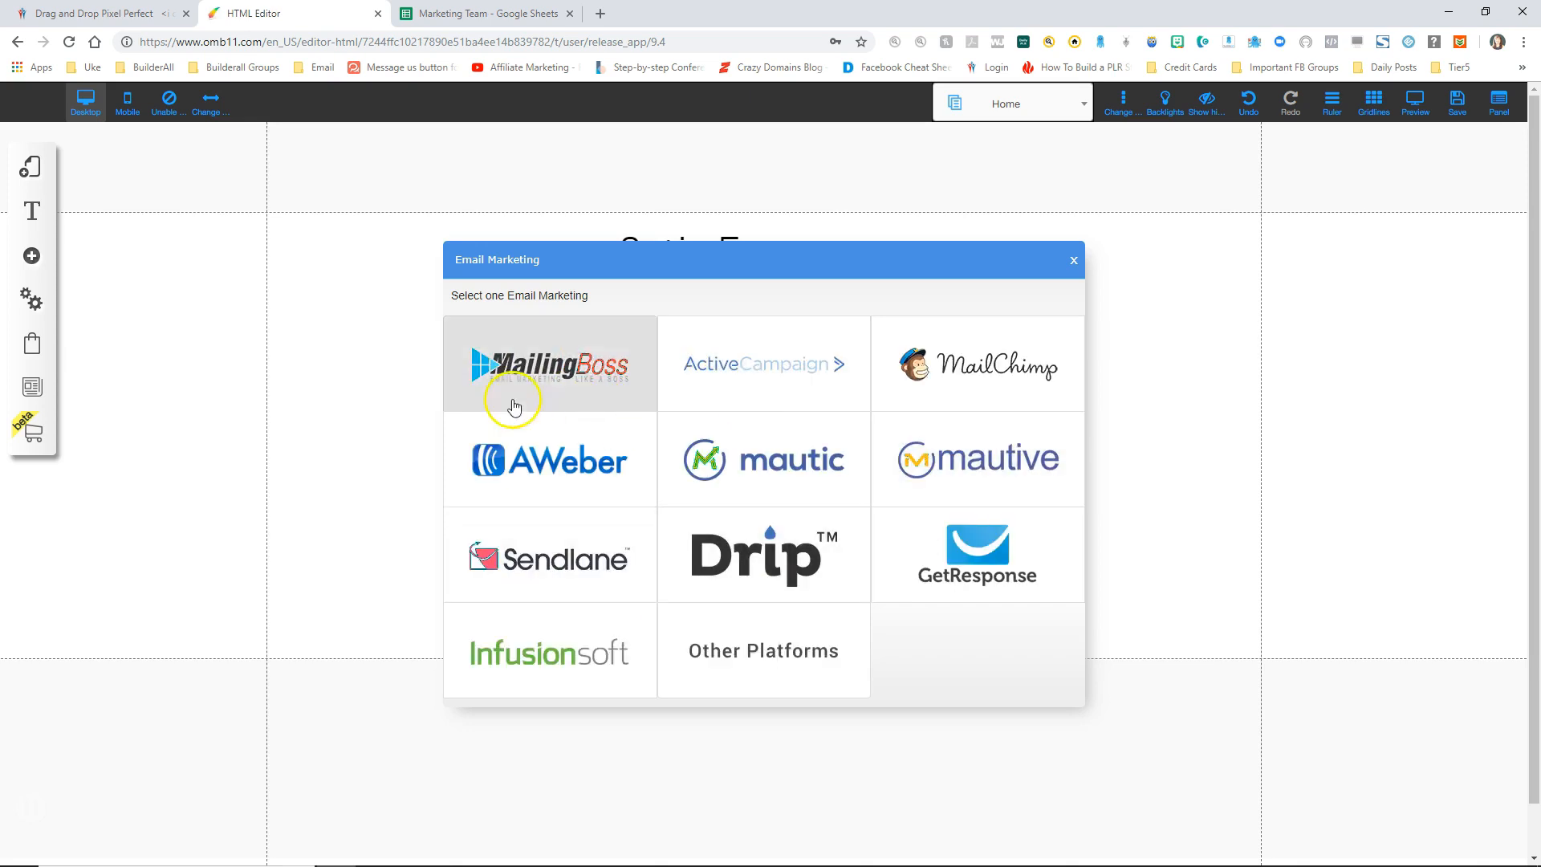
{"action": "left_click", "coordinate": [551, 365]}
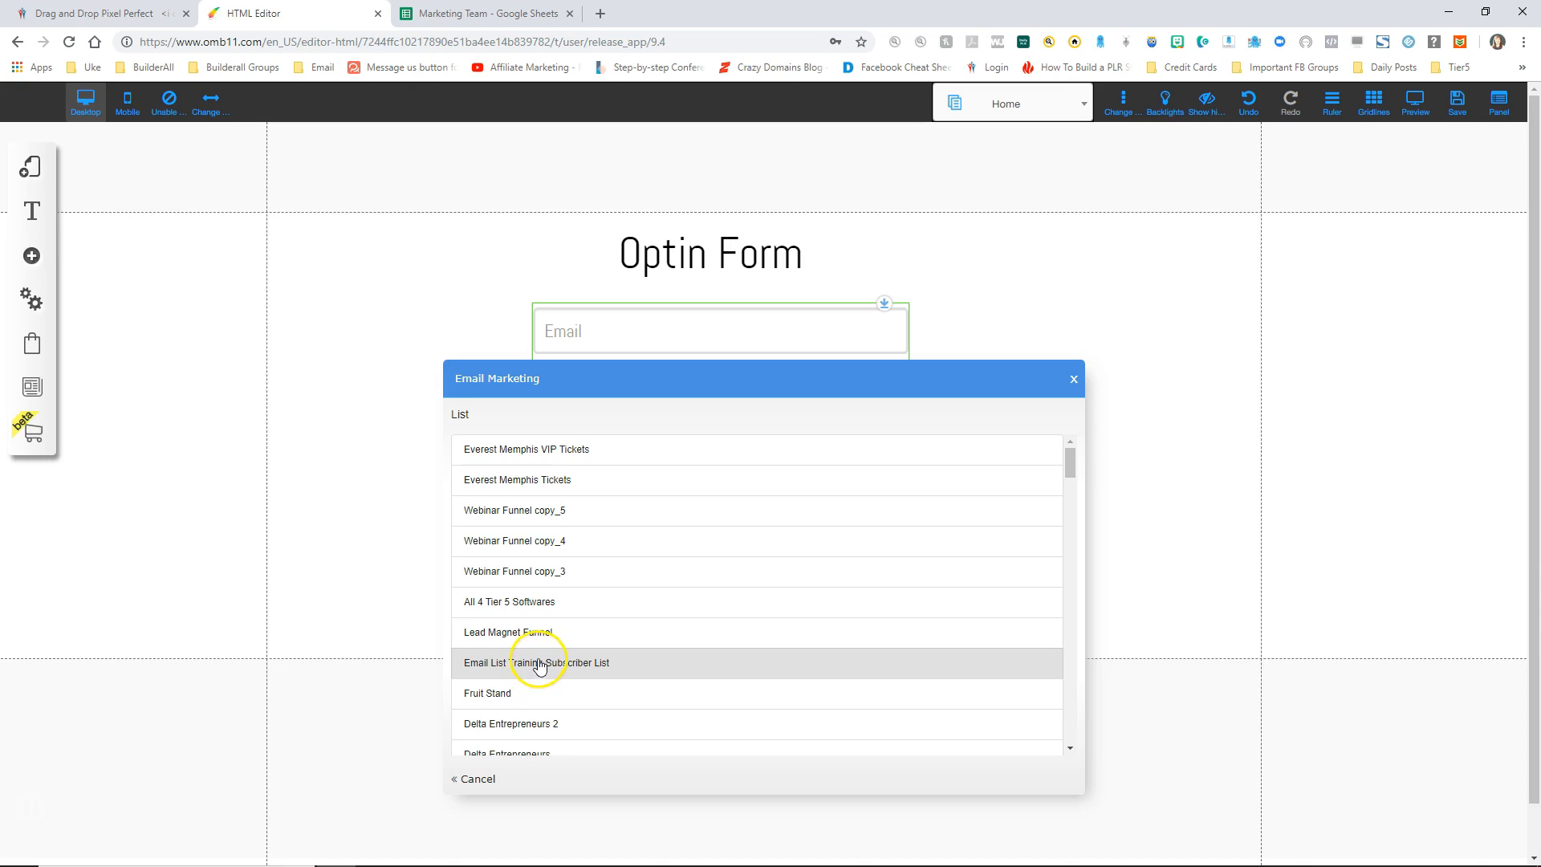
{"action": "scroll", "coordinate": [538, 665], "scroll_direction": "down", "scroll_amount": 1}
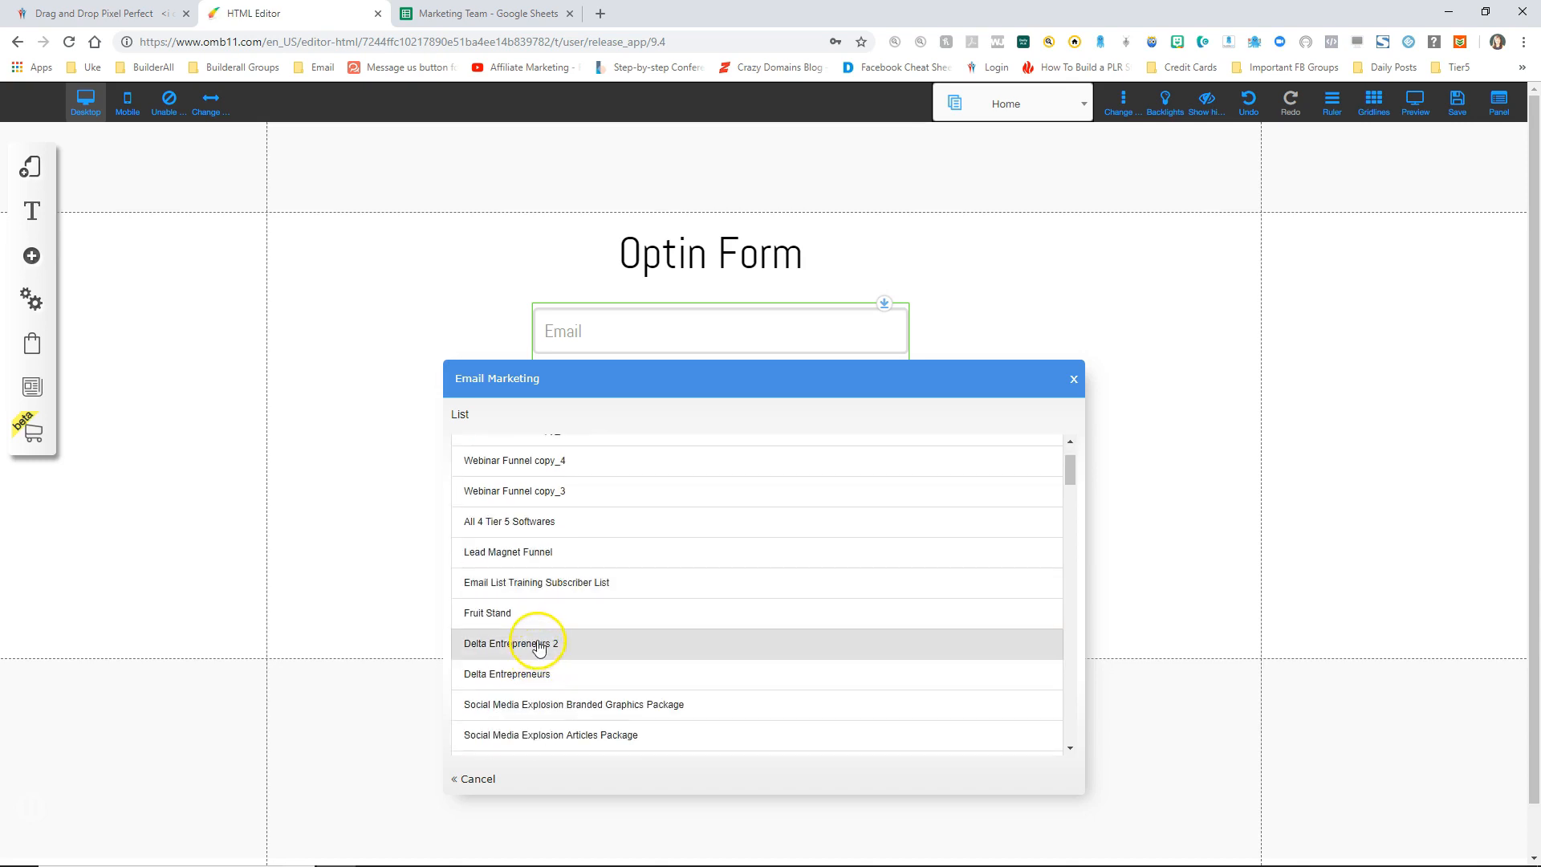
{"action": "scroll", "coordinate": [534, 642], "scroll_direction": "down", "scroll_amount": 1}
{"action": "scroll", "coordinate": [554, 643], "scroll_direction": "down", "scroll_amount": 4}
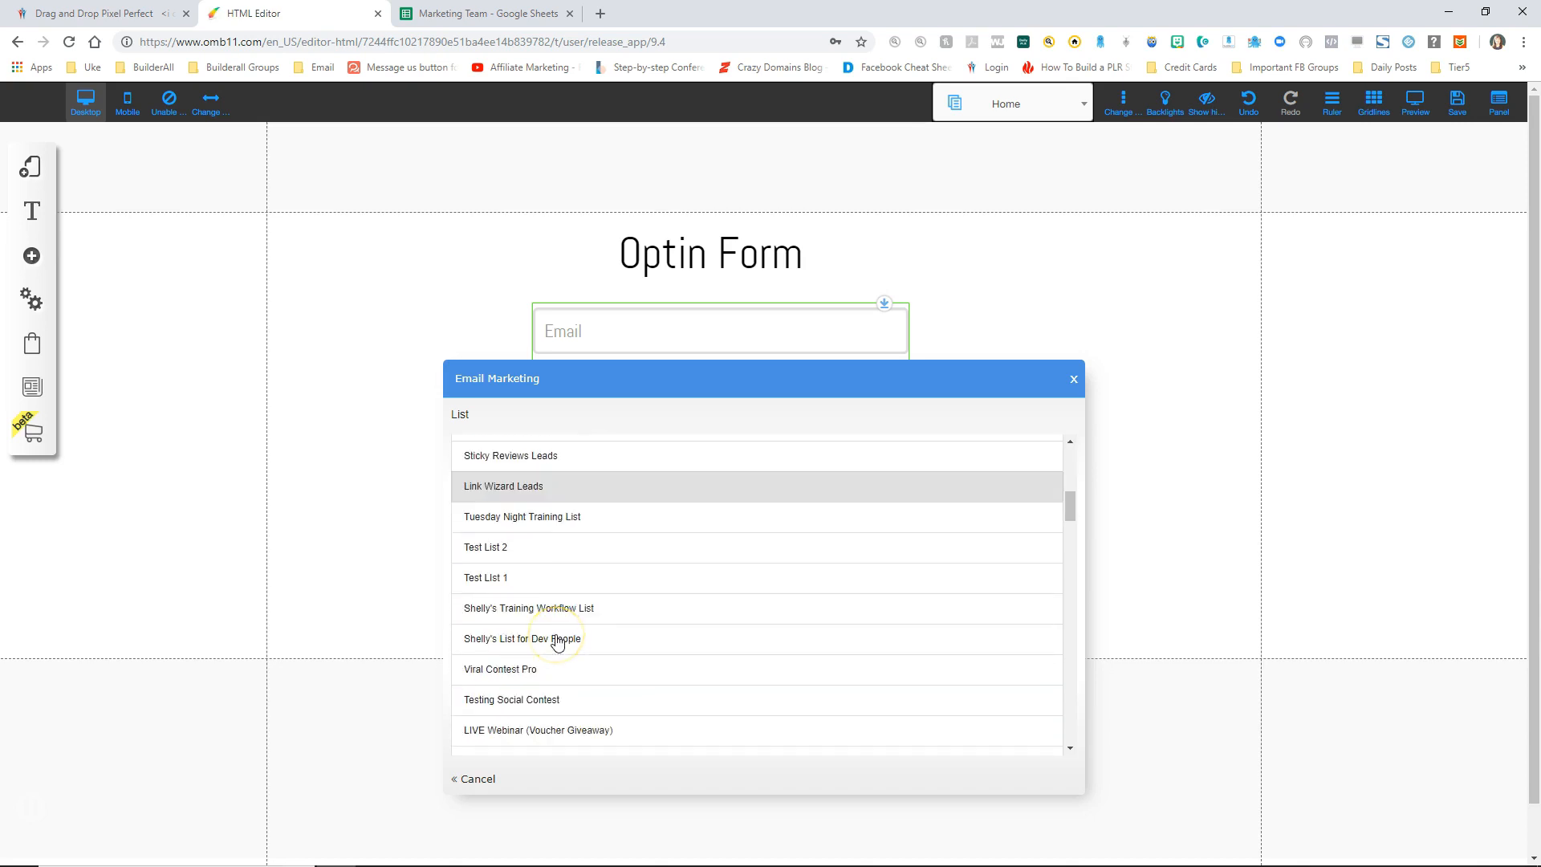
{"action": "left_click", "coordinate": [510, 580]}
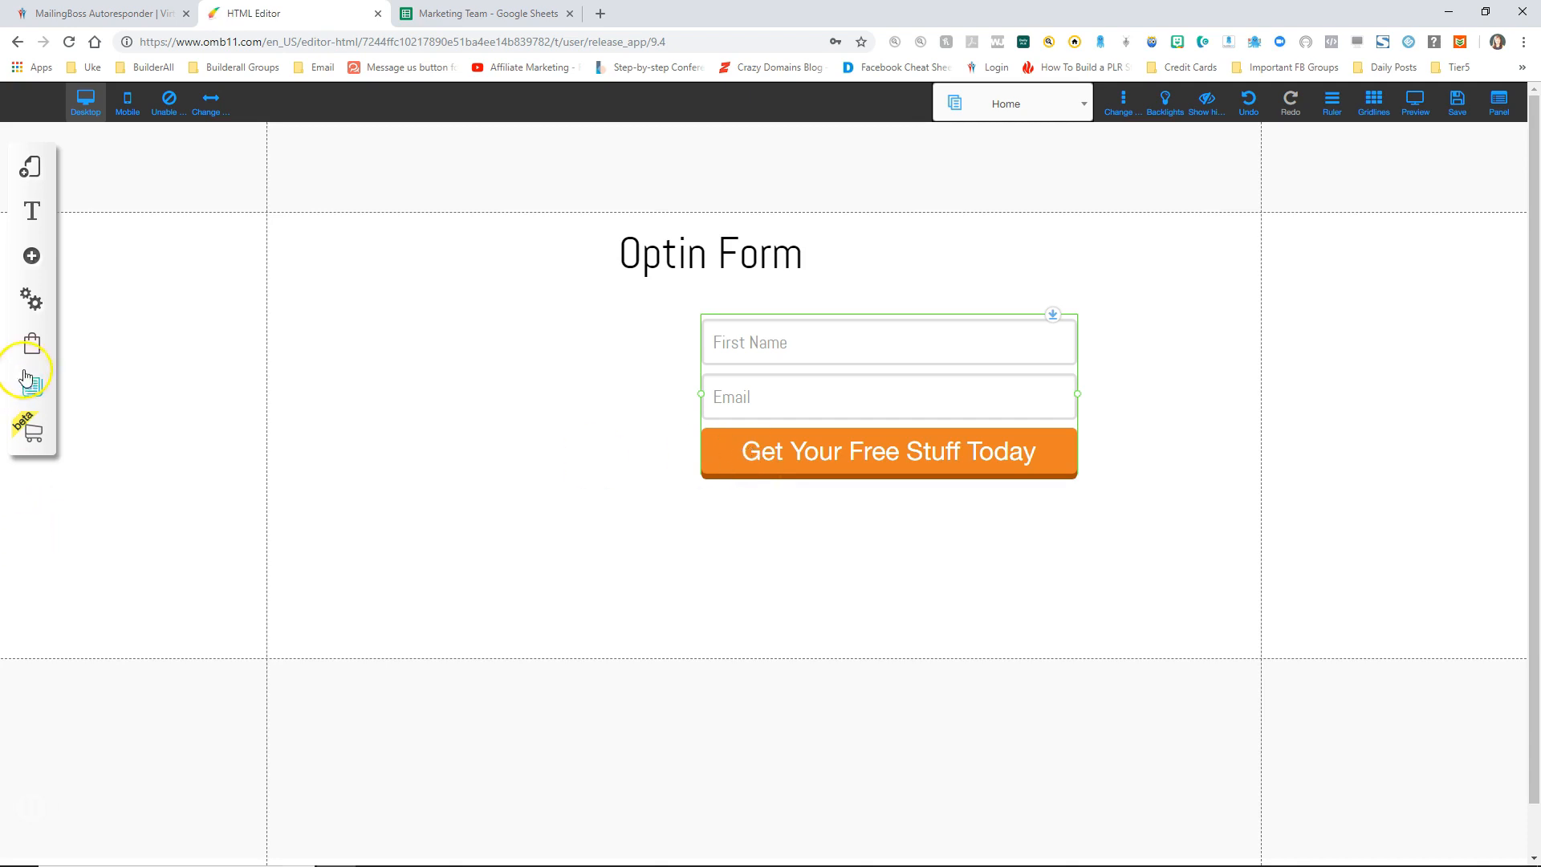
{"action": "left_click", "coordinate": [32, 255]}
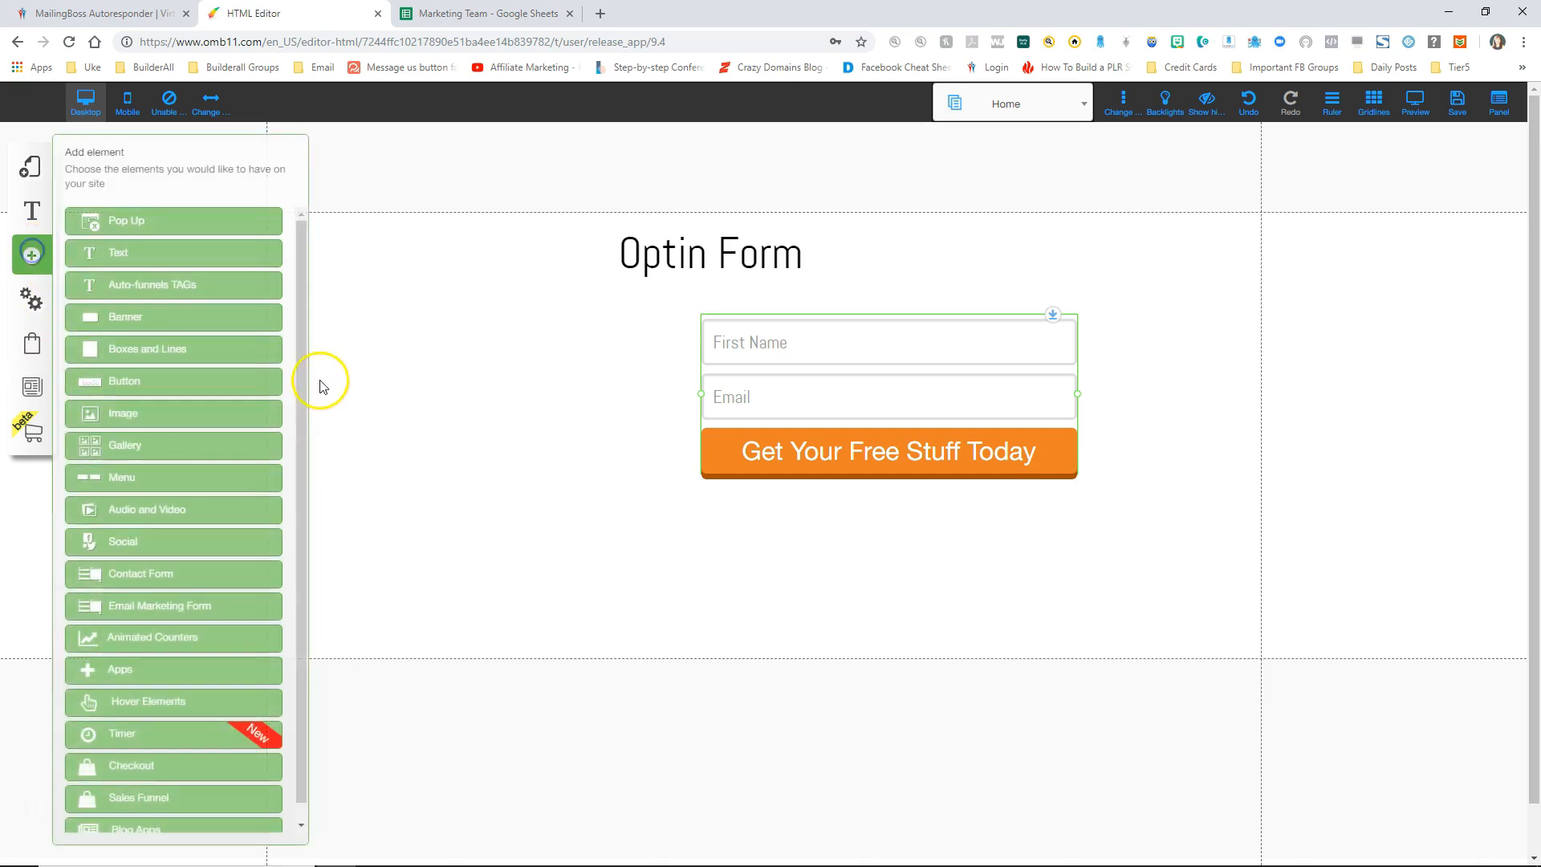
Step: Place a new image element on the Home page and open the Sales funnel folder to replace it
{"action": "left_click", "coordinate": [121, 408]}
{"action": "left_click_drag", "start_coordinate": [240, 291], "coordinate": [519, 393]}
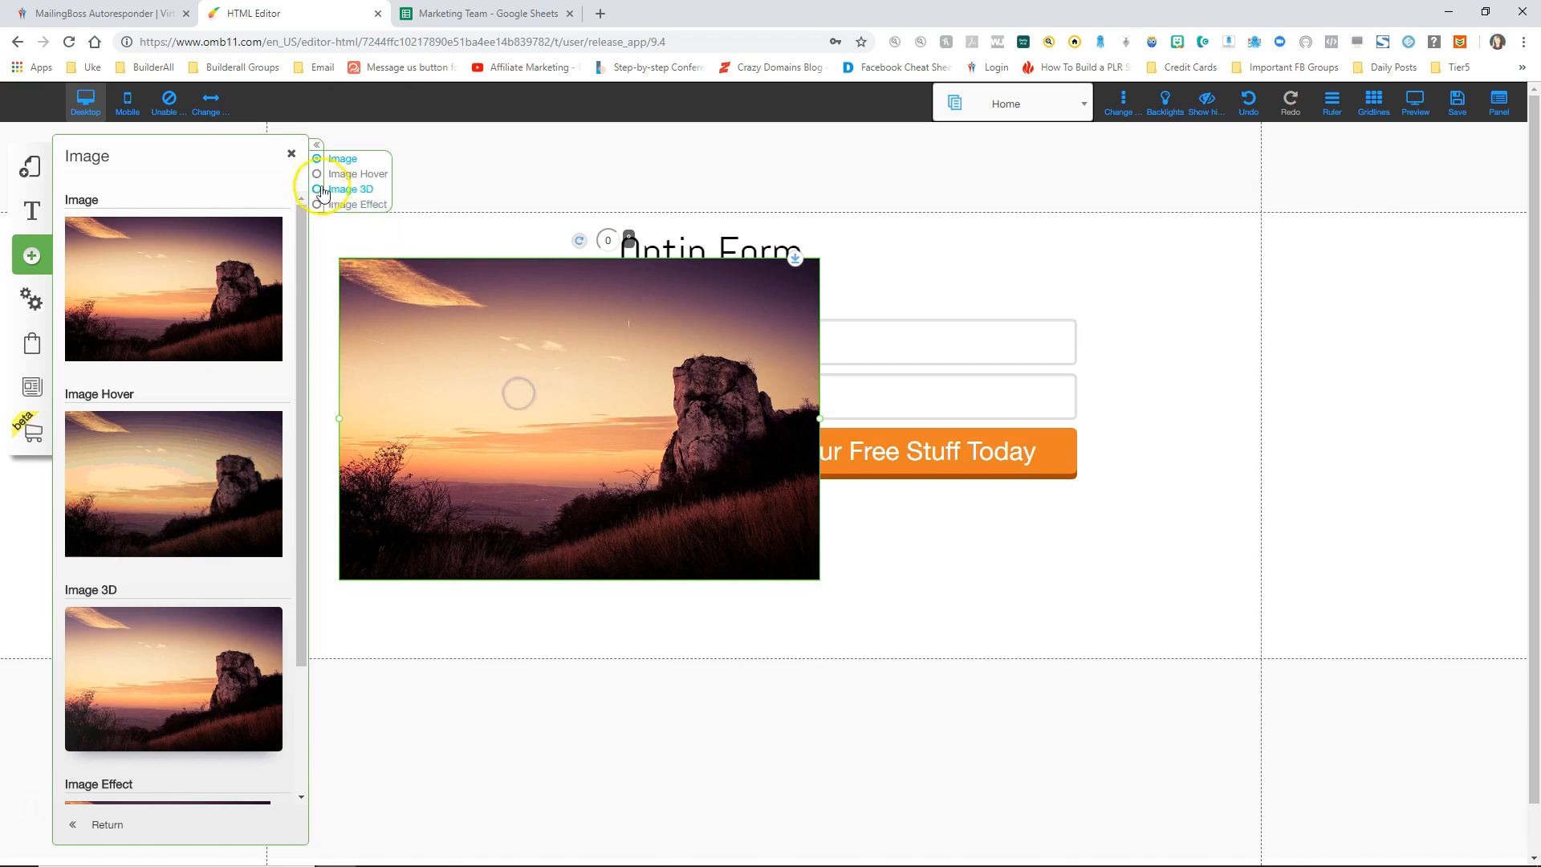
{"action": "left_click", "coordinate": [291, 154]}
{"action": "right_click", "coordinate": [380, 372]}
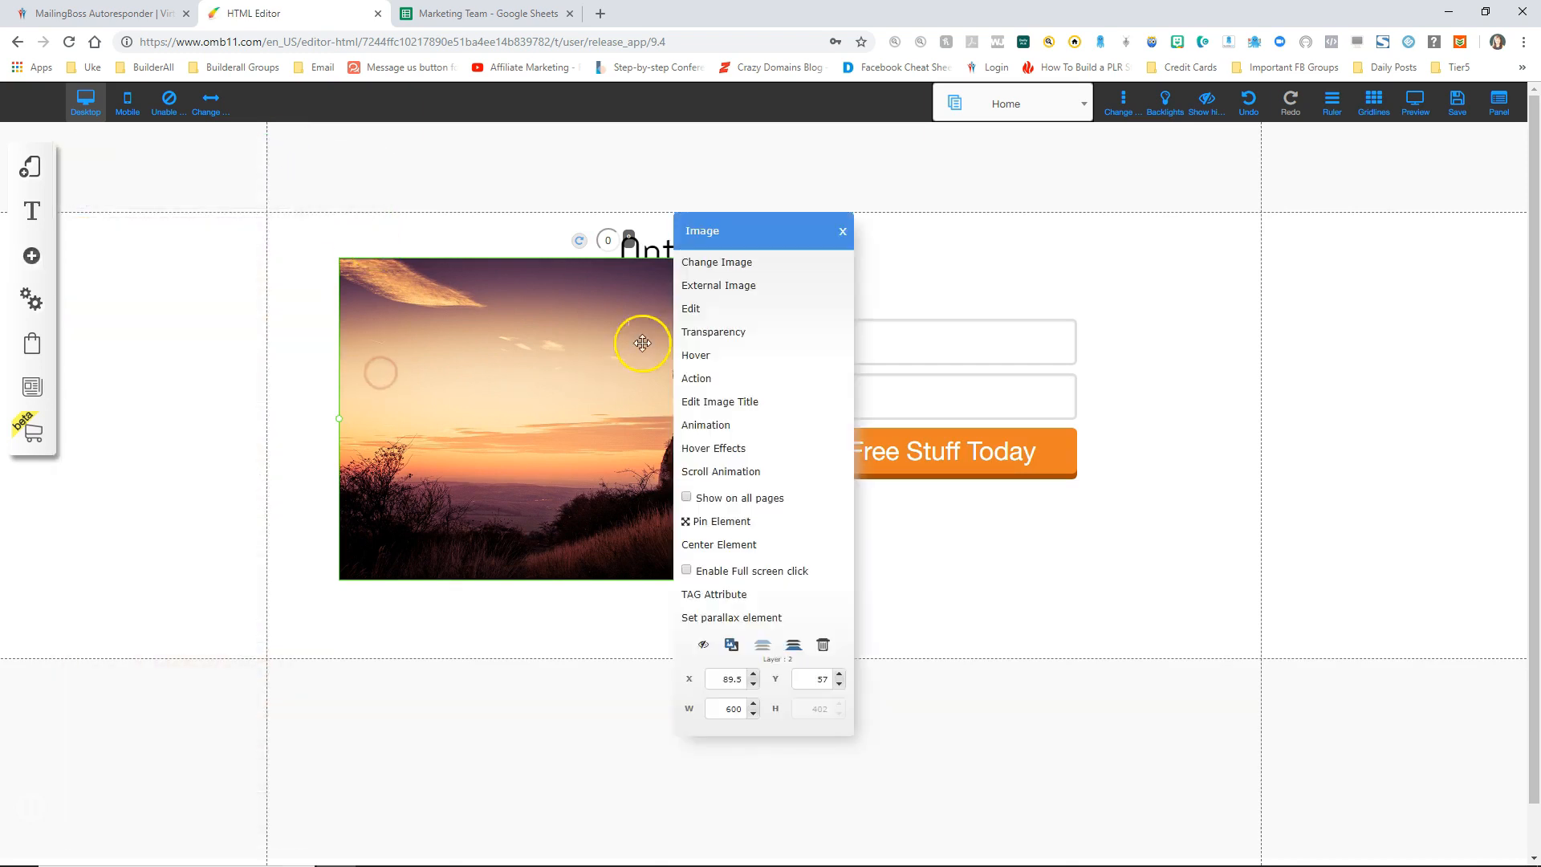
{"action": "left_click", "coordinate": [716, 264]}
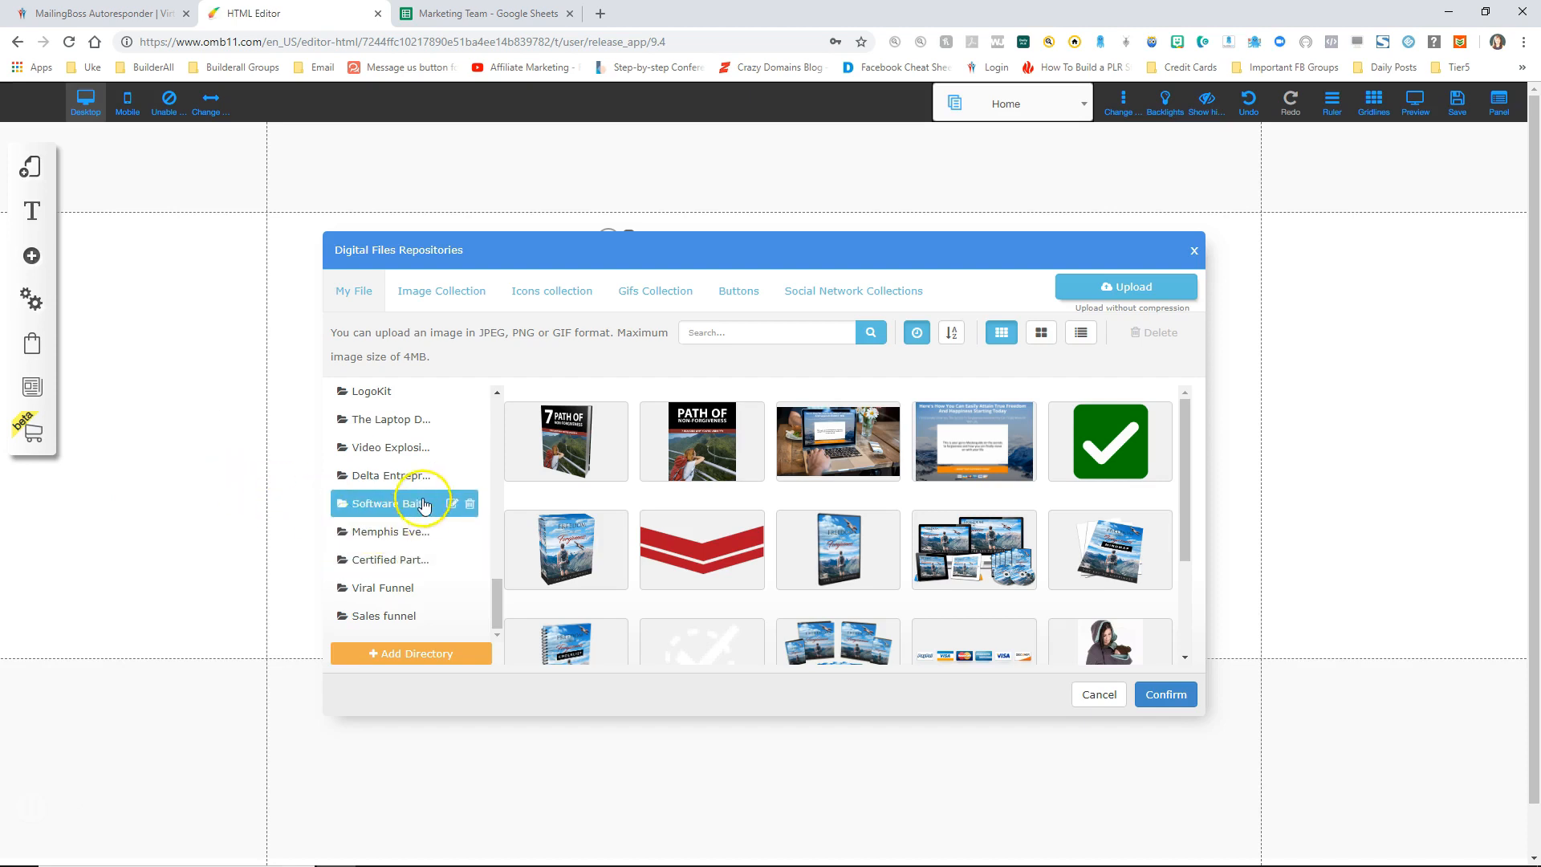
{"action": "left_click", "coordinate": [390, 617]}
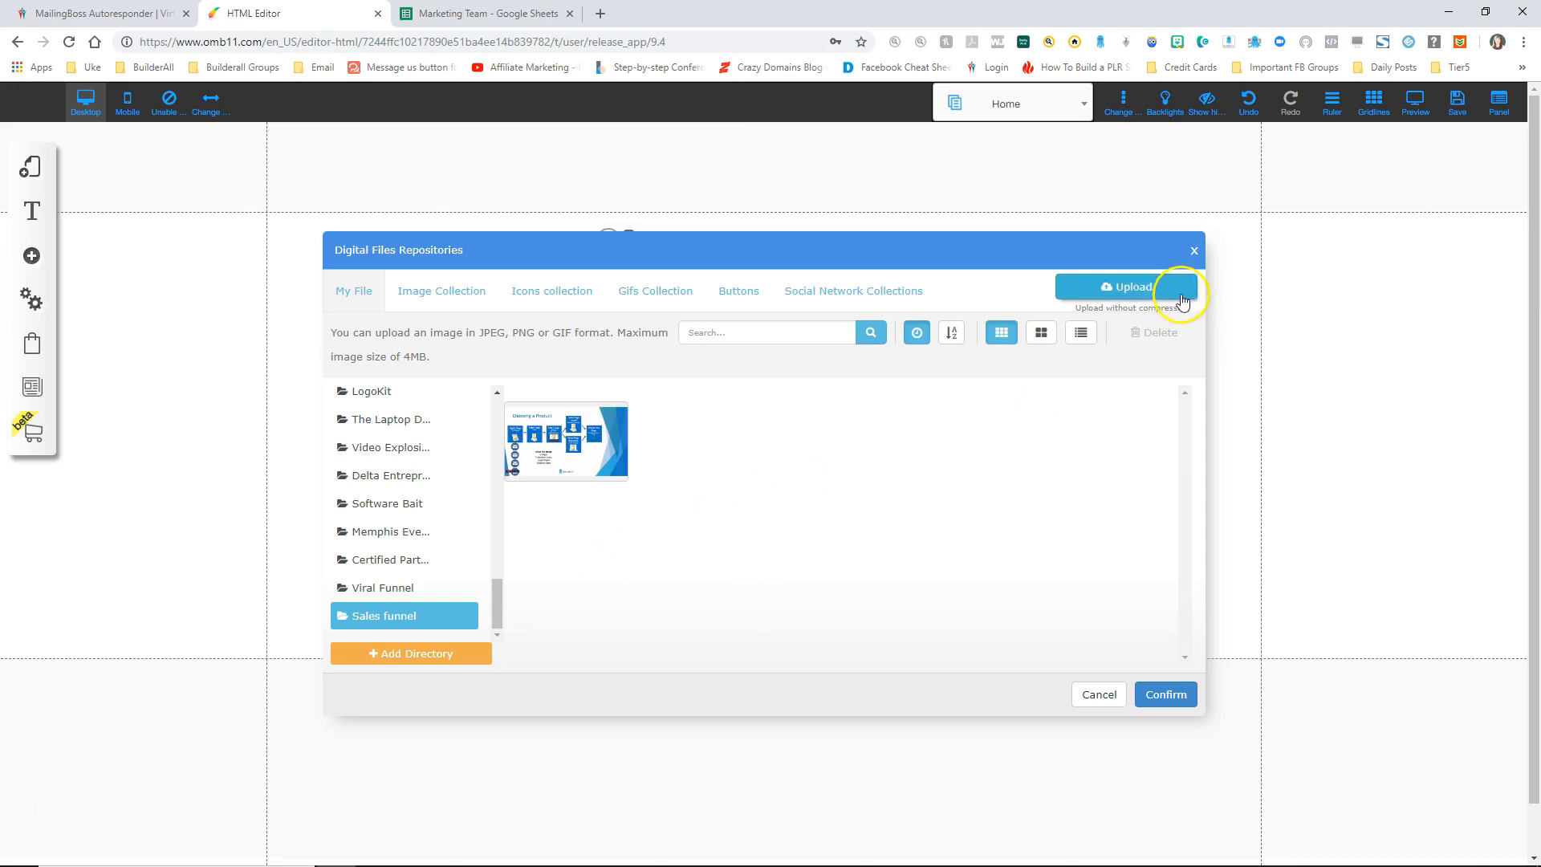
Step: Upload the five product files (audio, ebook, free ebook, personal coaching, video) to Sales funnel
{"action": "left_click", "coordinate": [1133, 290]}
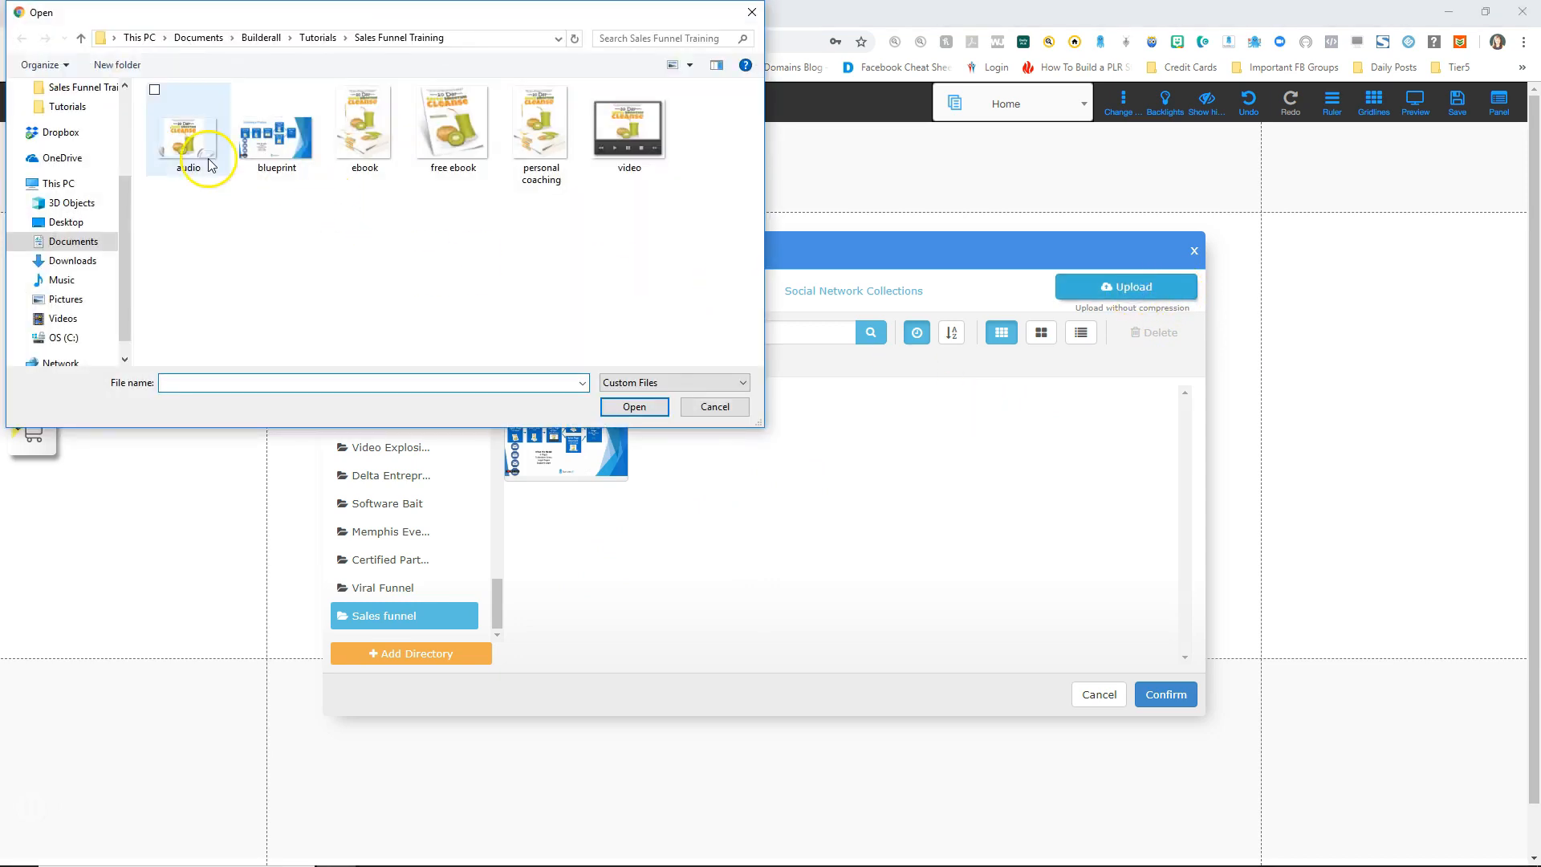
{"action": "left_click", "coordinate": [191, 148]}
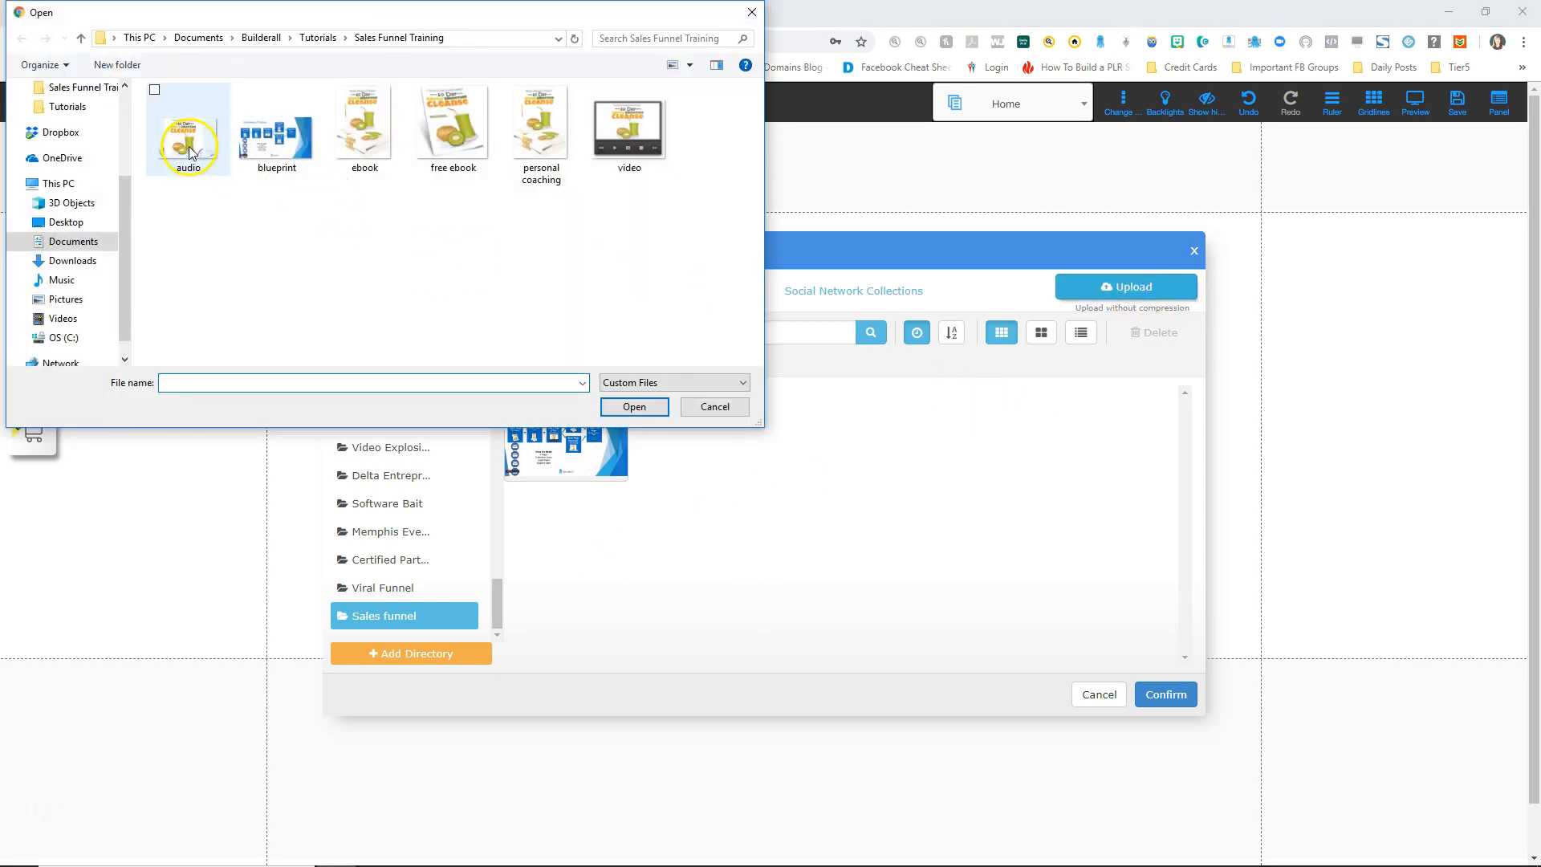
{"action": "left_click", "coordinate": [374, 143], "text": "ctrl"}
{"action": "left_click", "coordinate": [451, 139], "text": "ctrl"}
{"action": "left_click", "coordinate": [527, 137], "text": "ctrl"}
{"action": "left_click", "coordinate": [614, 140], "text": "ctrl"}
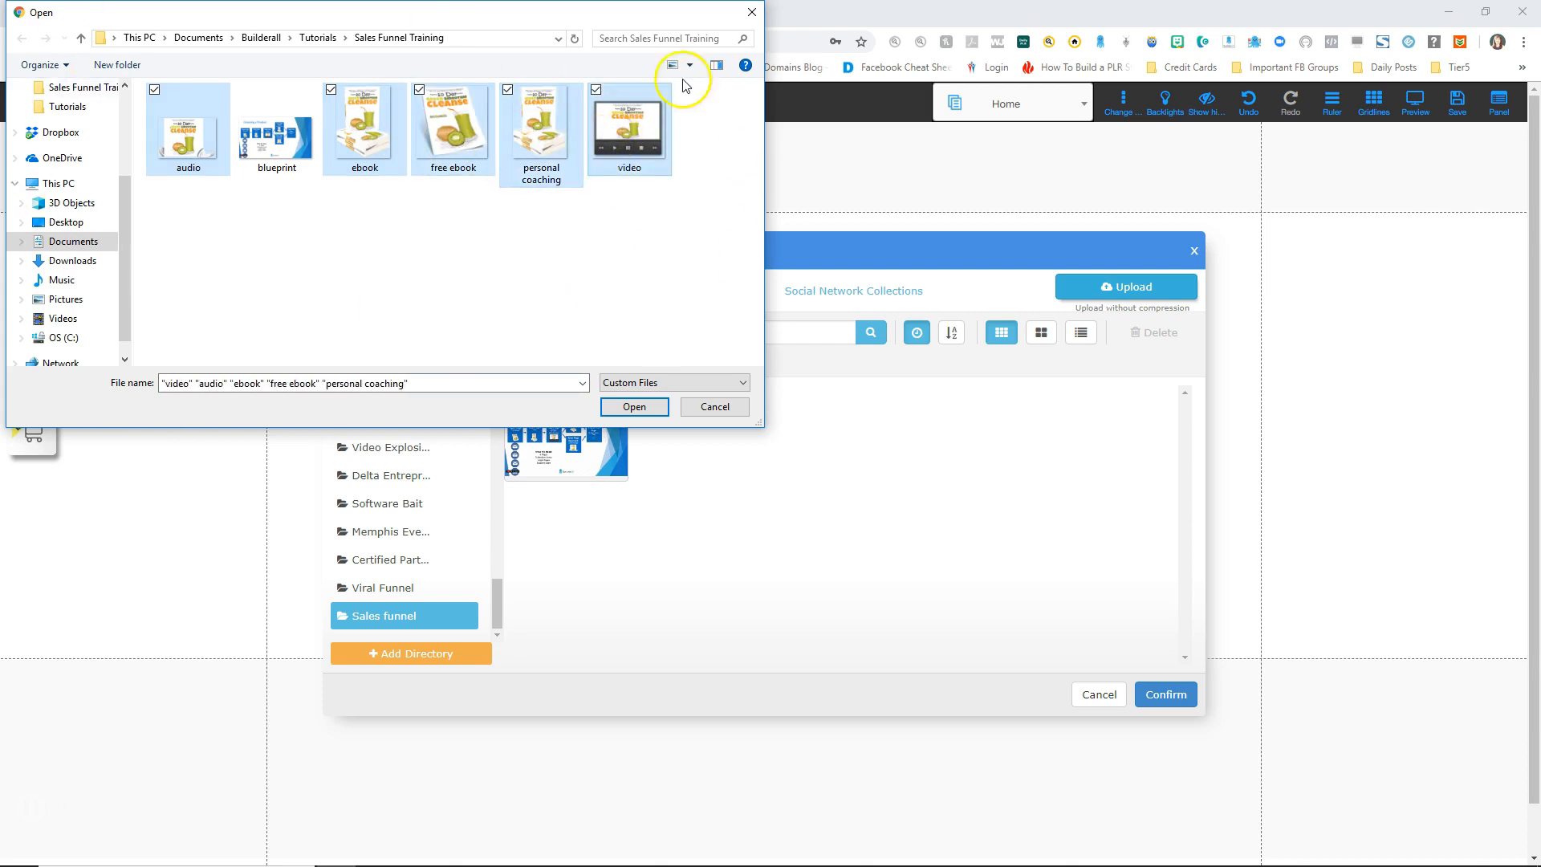
{"action": "left_click", "coordinate": [644, 406]}
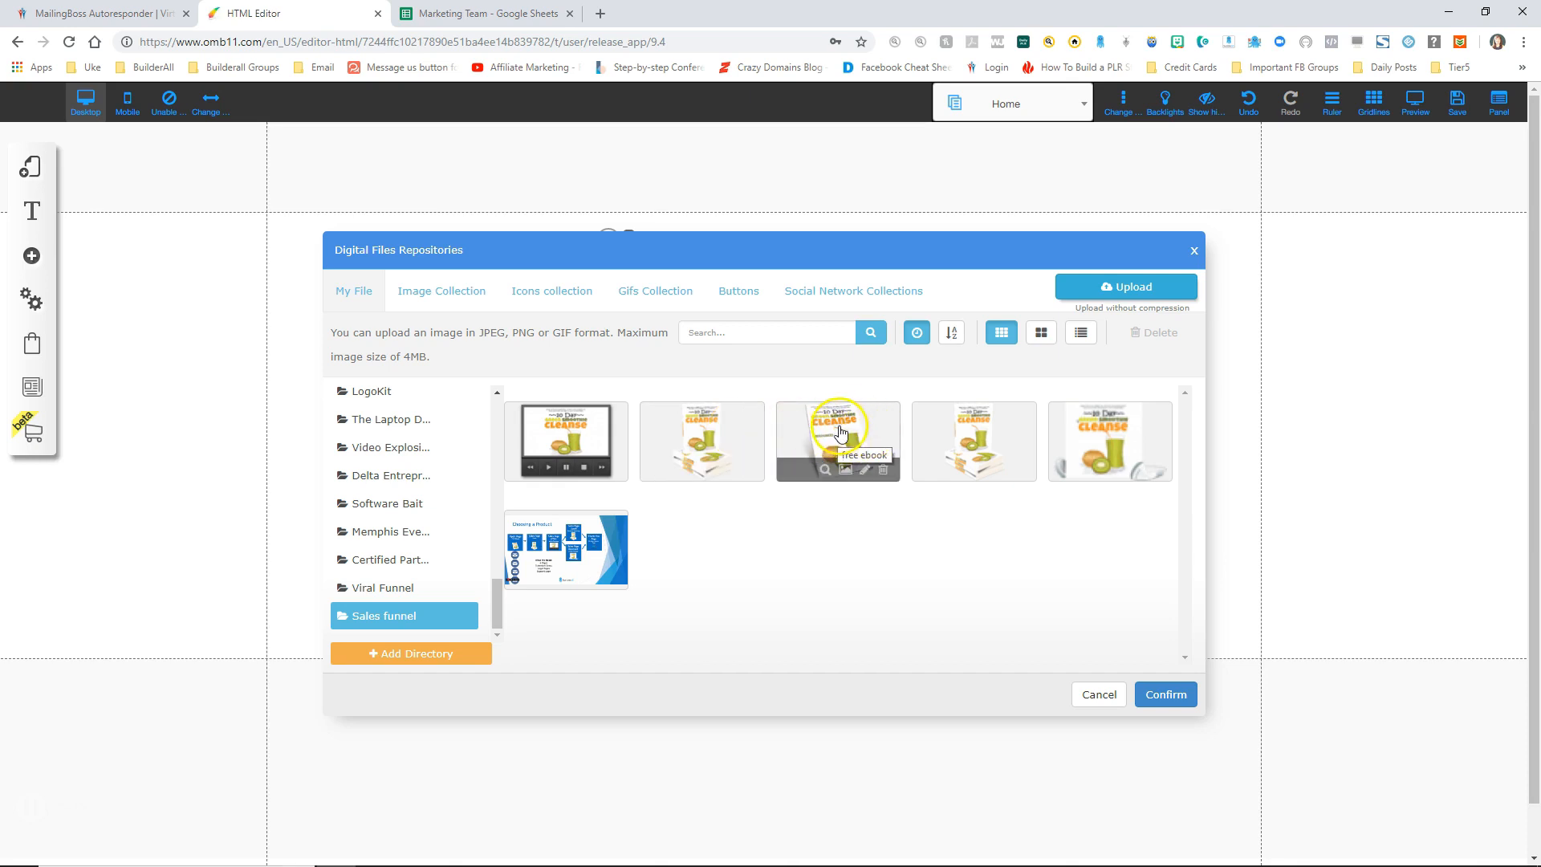
Step: Insert the free ebook cleanse cover, resize it, move the optin form beside it, and save
{"action": "left_click", "coordinate": [882, 419]}
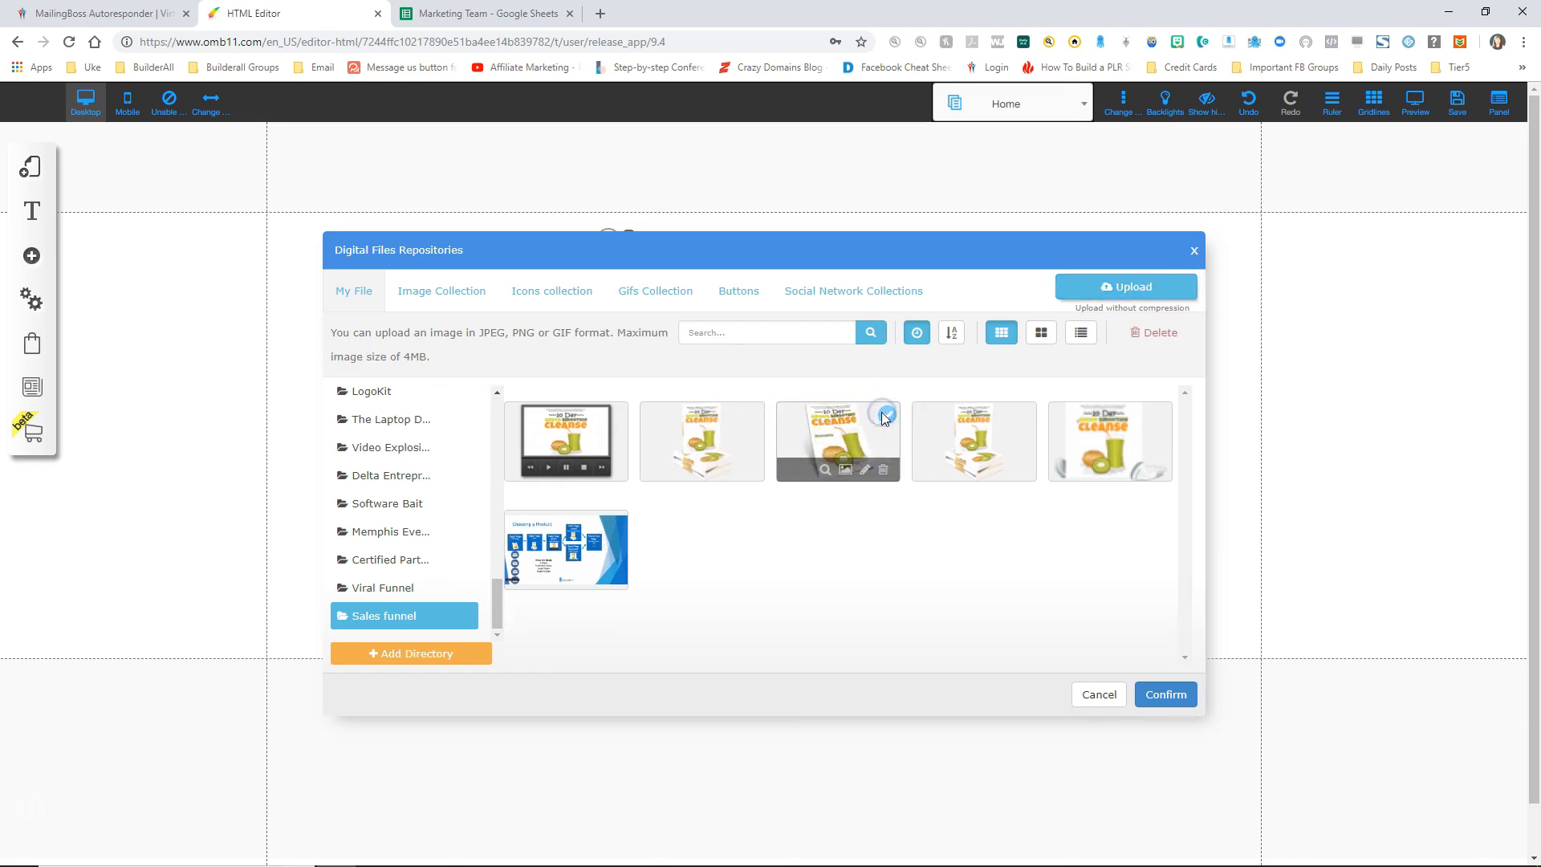
{"action": "left_click", "coordinate": [1166, 698]}
{"action": "left_click_drag", "start_coordinate": [819, 505], "coordinate": [609, 388]}
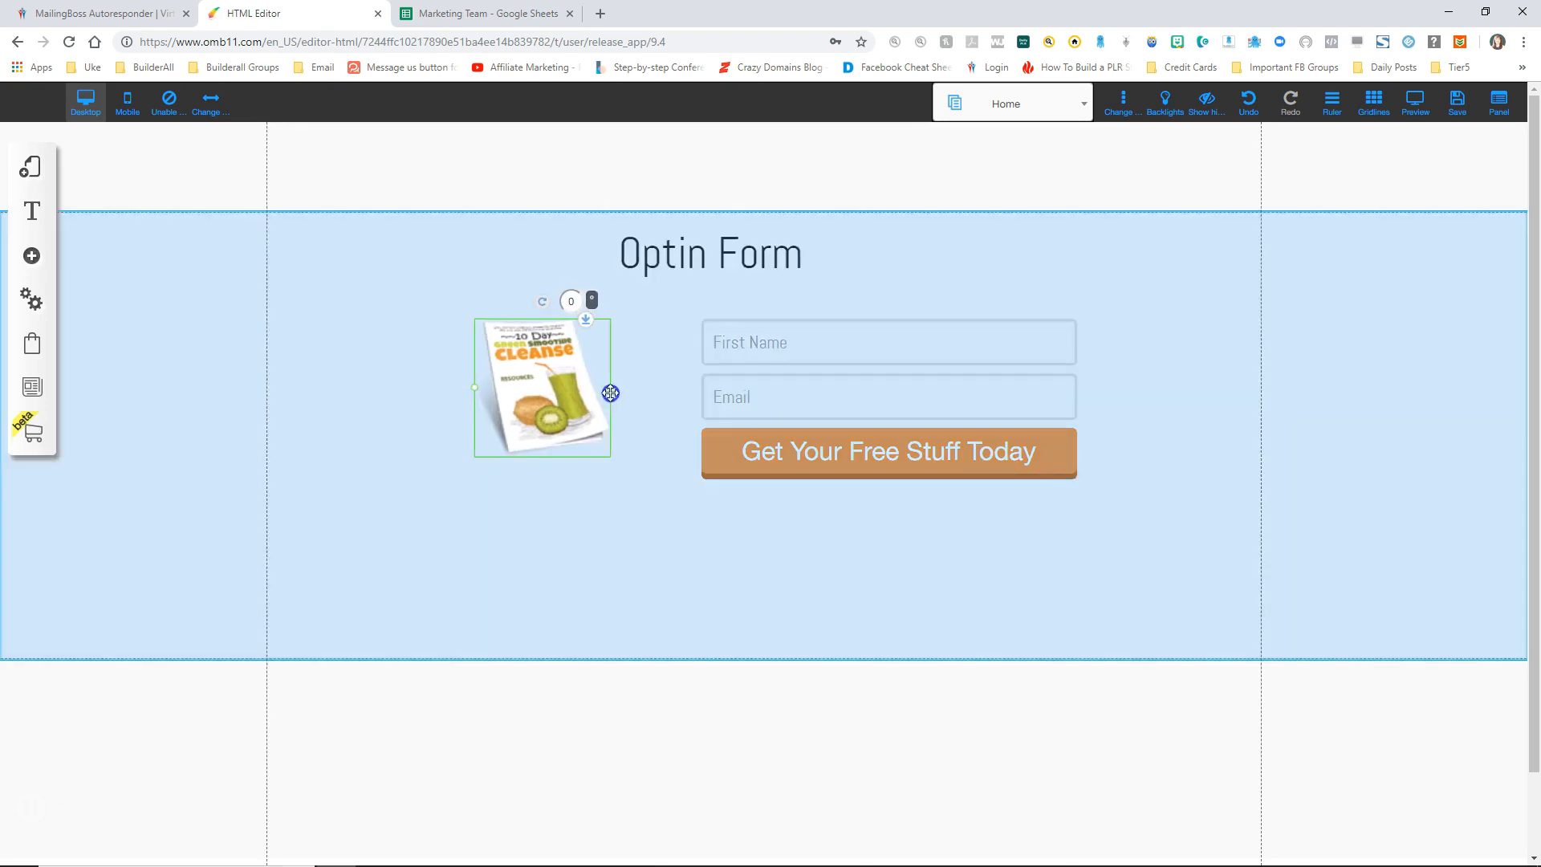
{"action": "left_click_drag", "start_coordinate": [478, 388], "coordinate": [436, 388]}
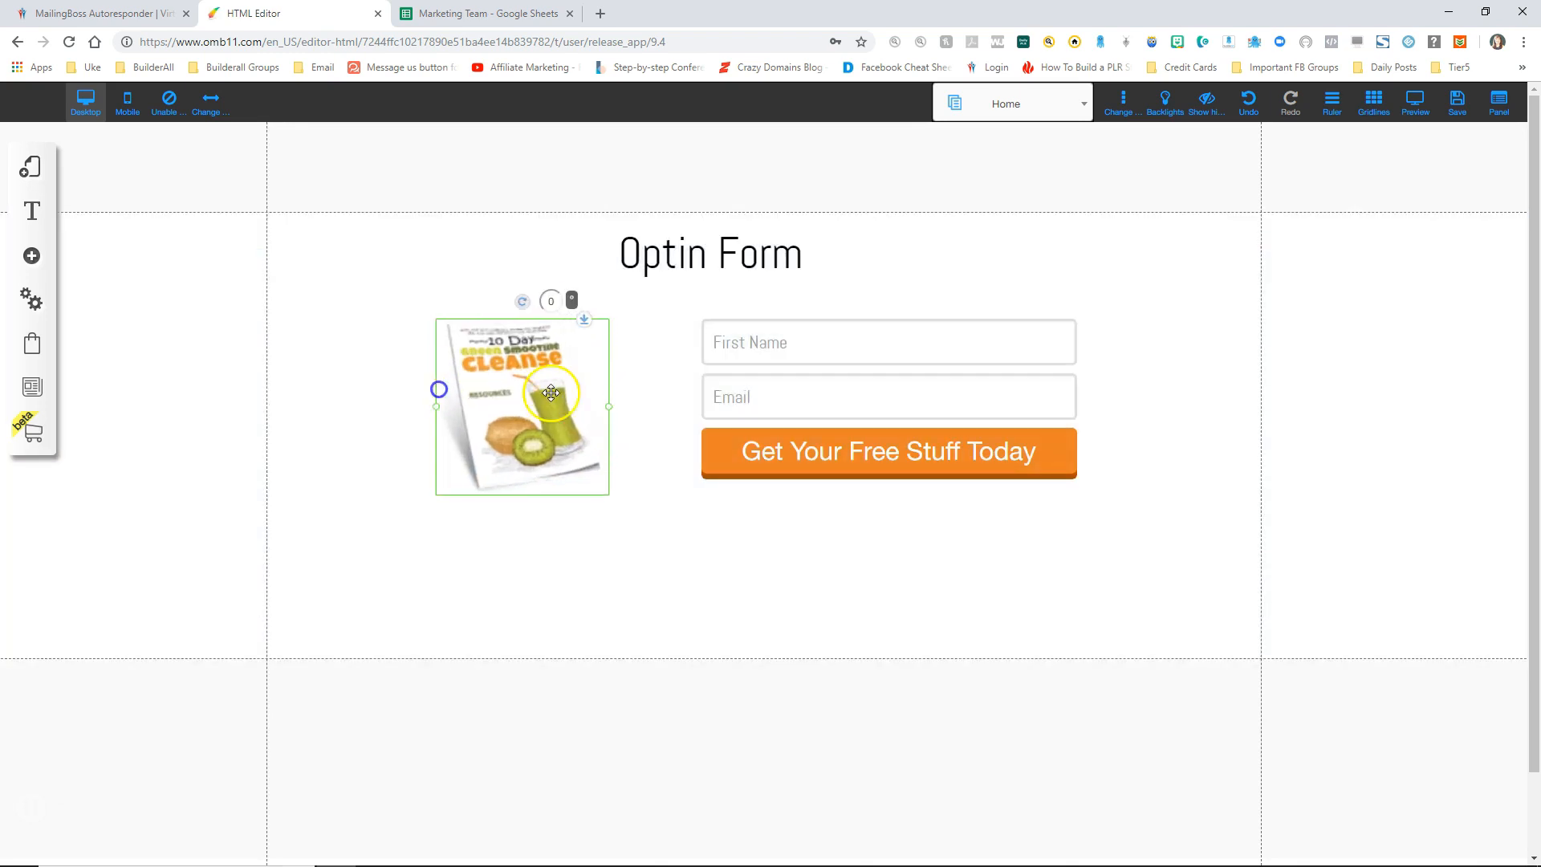
{"action": "left_click_drag", "start_coordinate": [805, 385], "coordinate": [770, 379]}
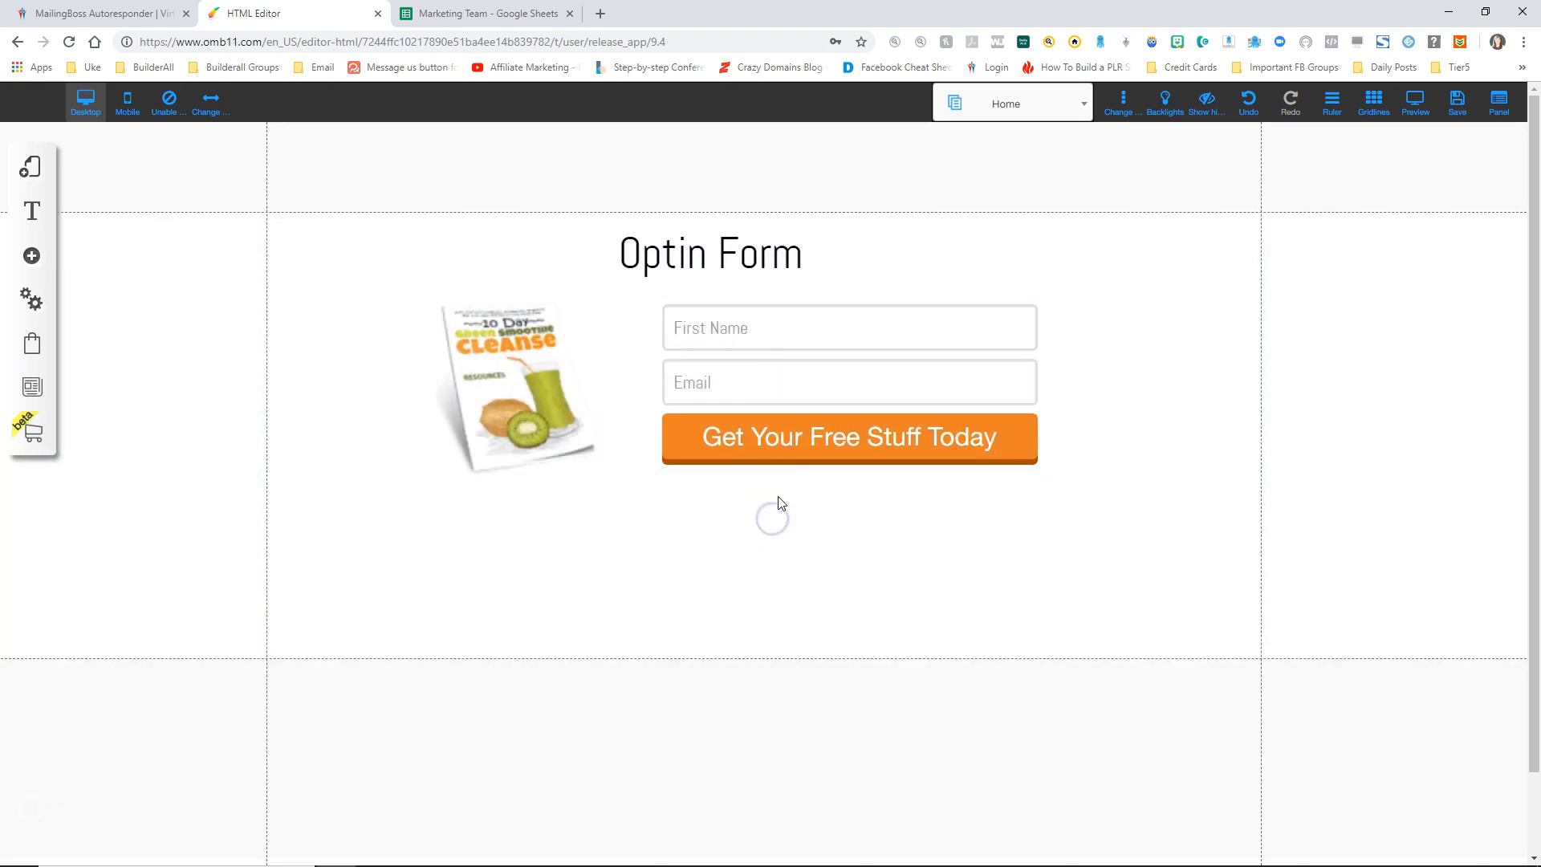
{"action": "left_click", "coordinate": [1457, 102]}
Step: Save the optin page changes, then browse the default layout's pages and the Home page settings
{"action": "left_click", "coordinate": [966, 635]}
{"action": "left_click", "coordinate": [869, 434]}
{"action": "left_click", "coordinate": [30, 168]}
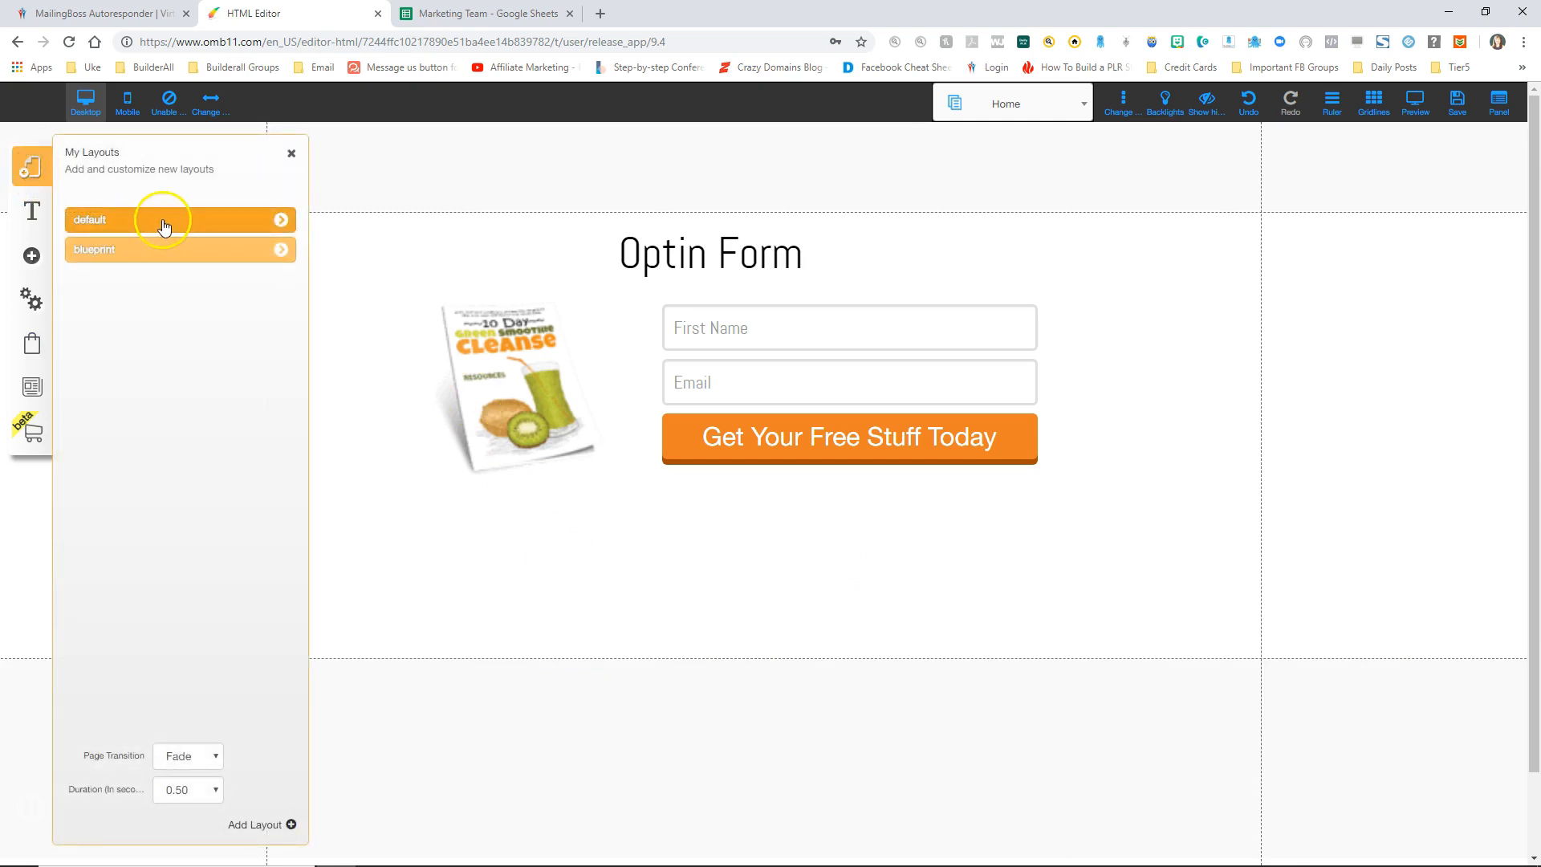
{"action": "left_click", "coordinate": [278, 220]}
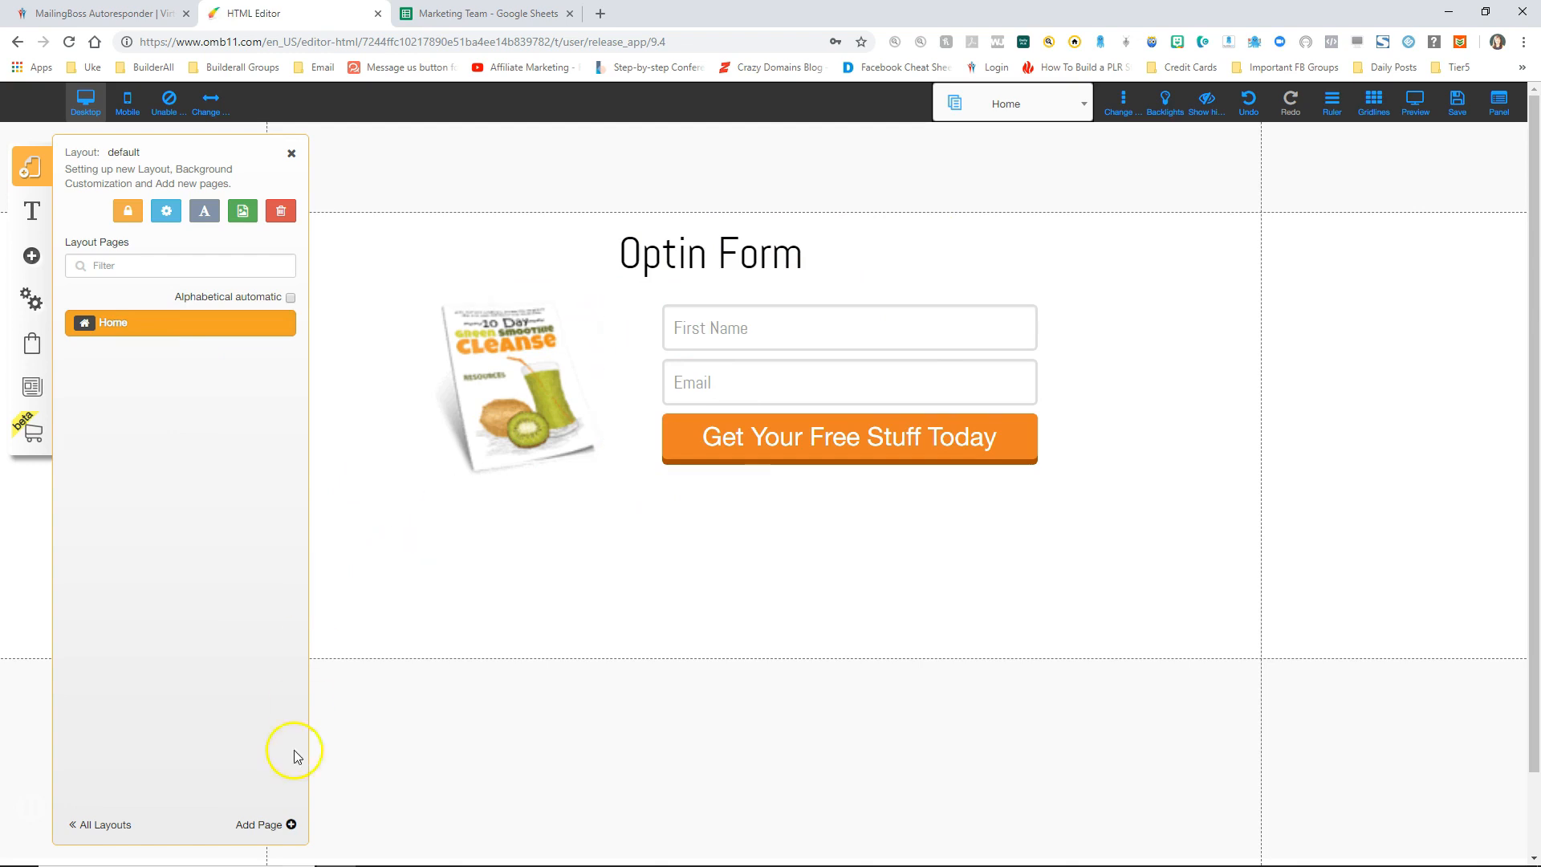
{"action": "left_click", "coordinate": [262, 824]}
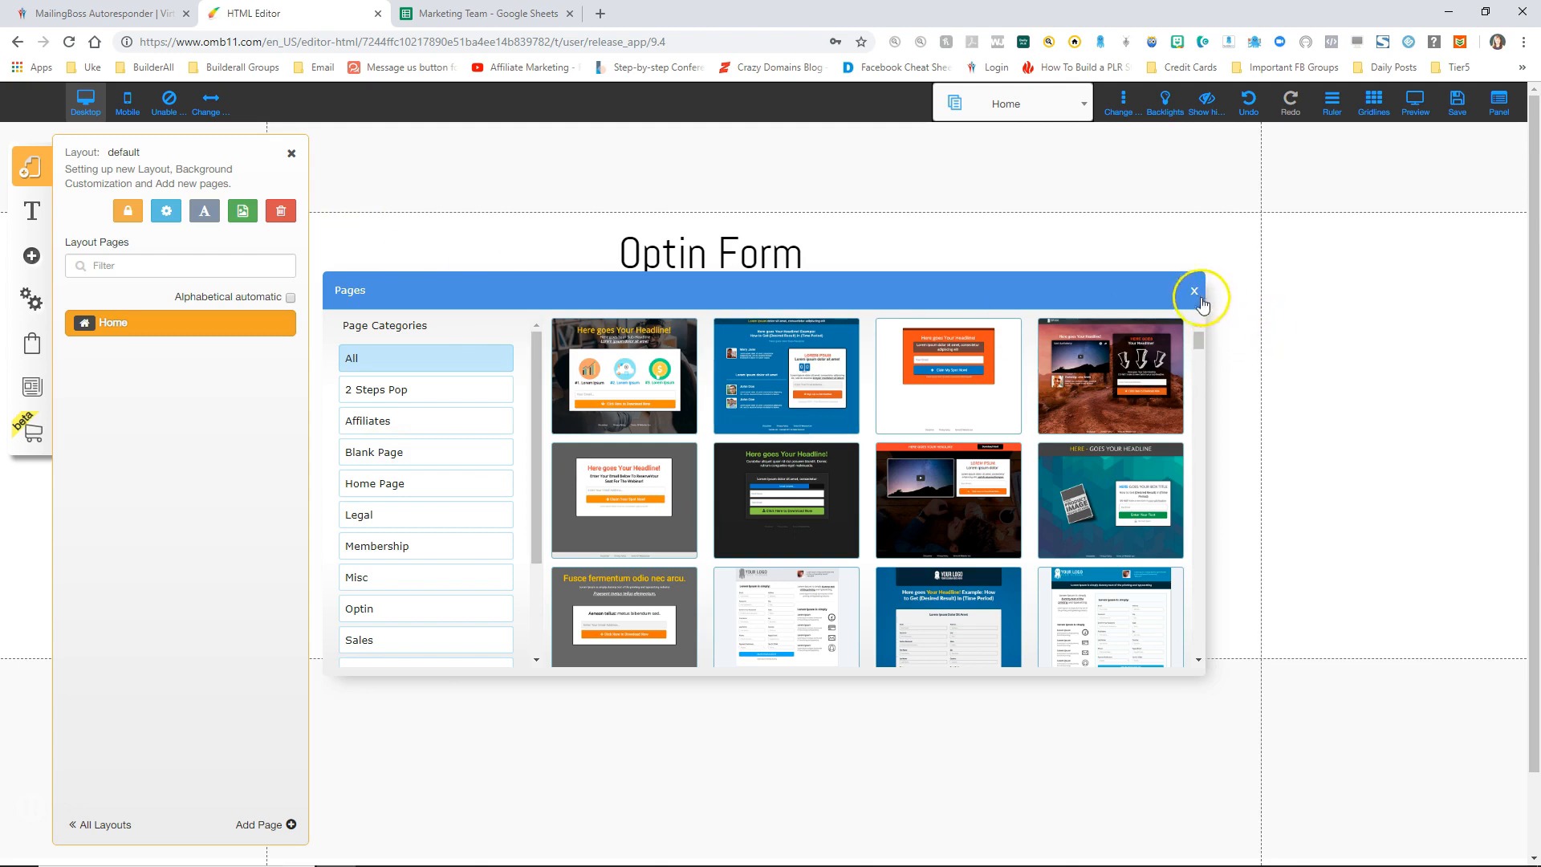
{"action": "left_click", "coordinate": [1194, 290]}
{"action": "mouse_move", "coordinate": [159, 328]}
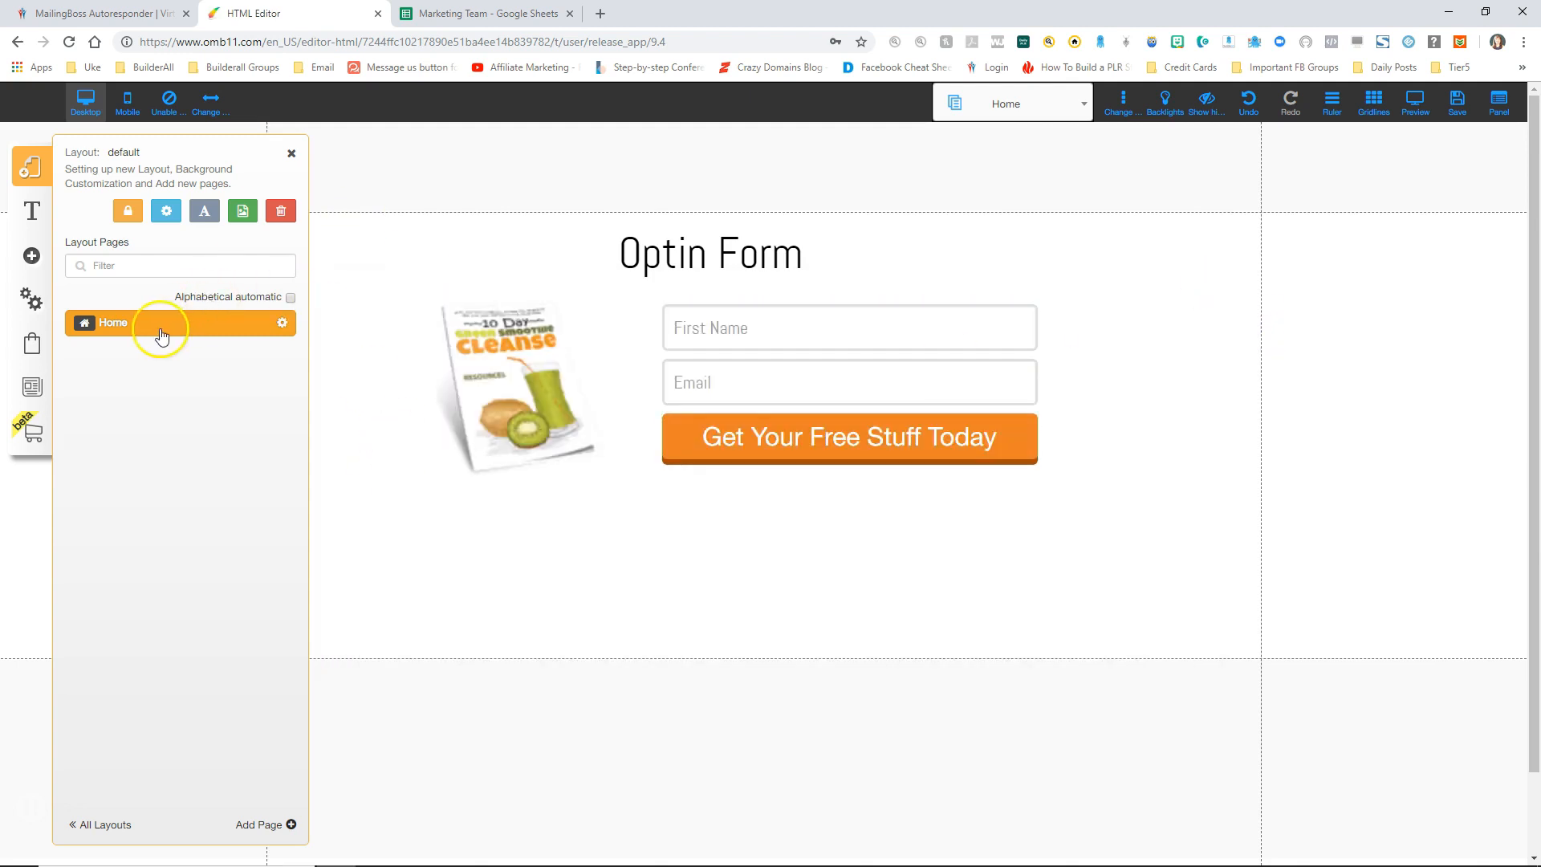
{"action": "left_click", "coordinate": [283, 325]}
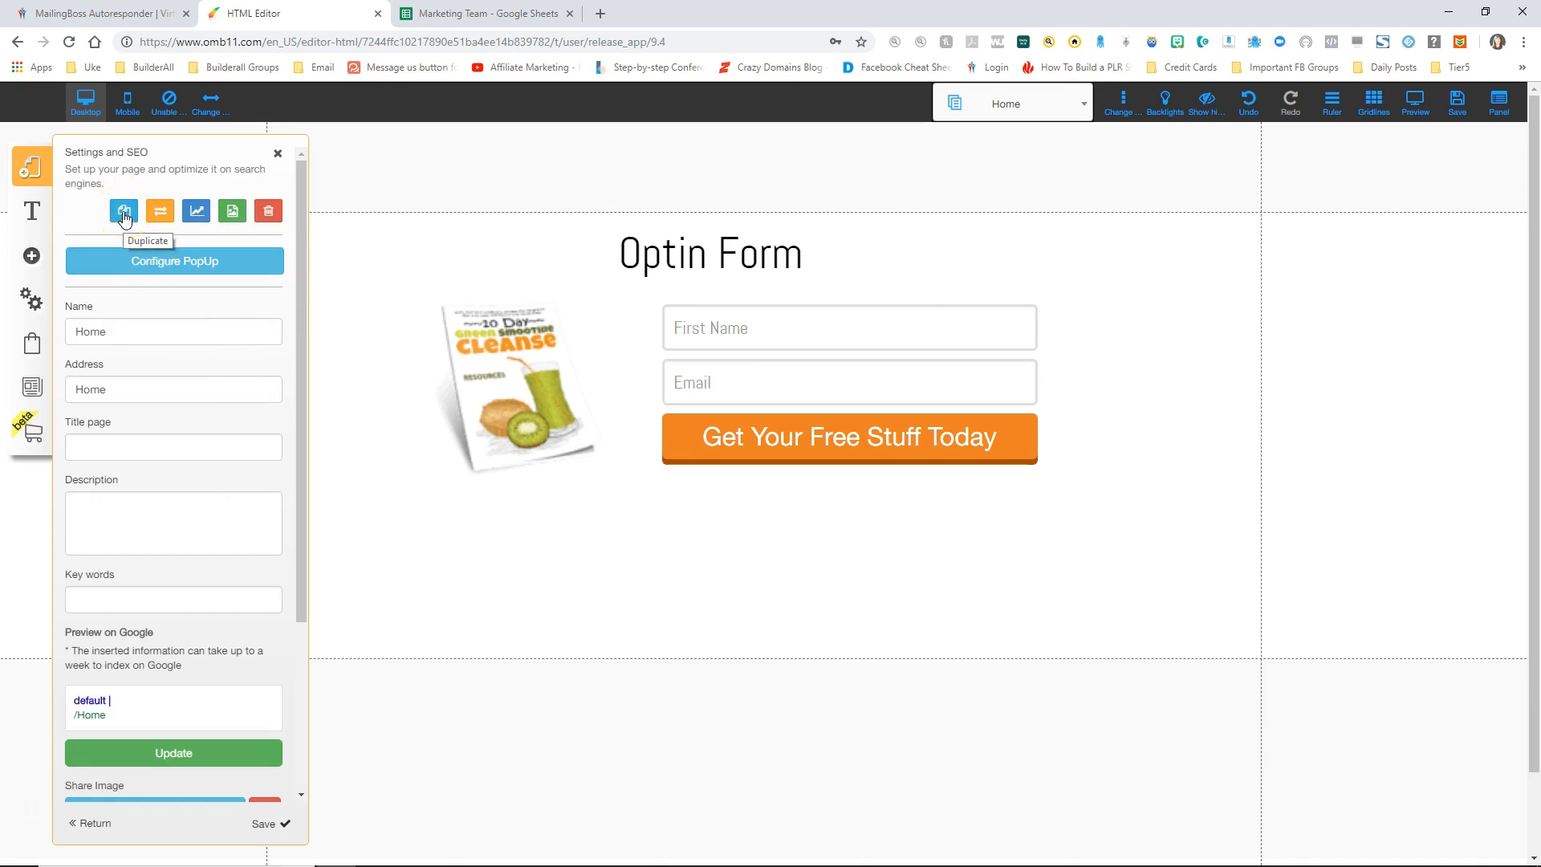
{"action": "left_click", "coordinate": [89, 827]}
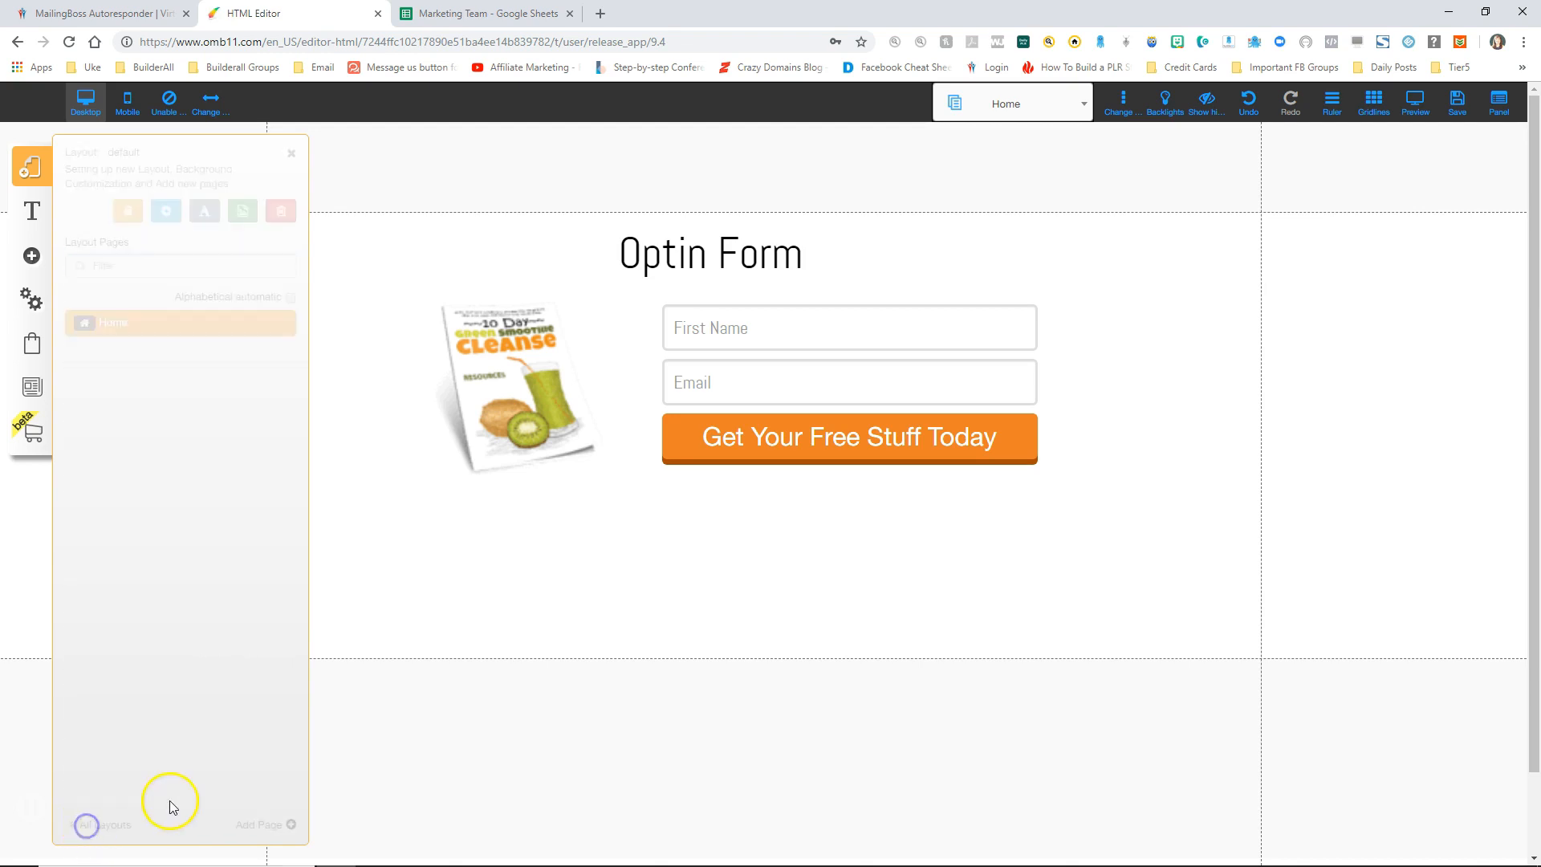
Step: Create a blank page named 'ebook sales page' and extend its first section downward
{"action": "left_click", "coordinate": [262, 822]}
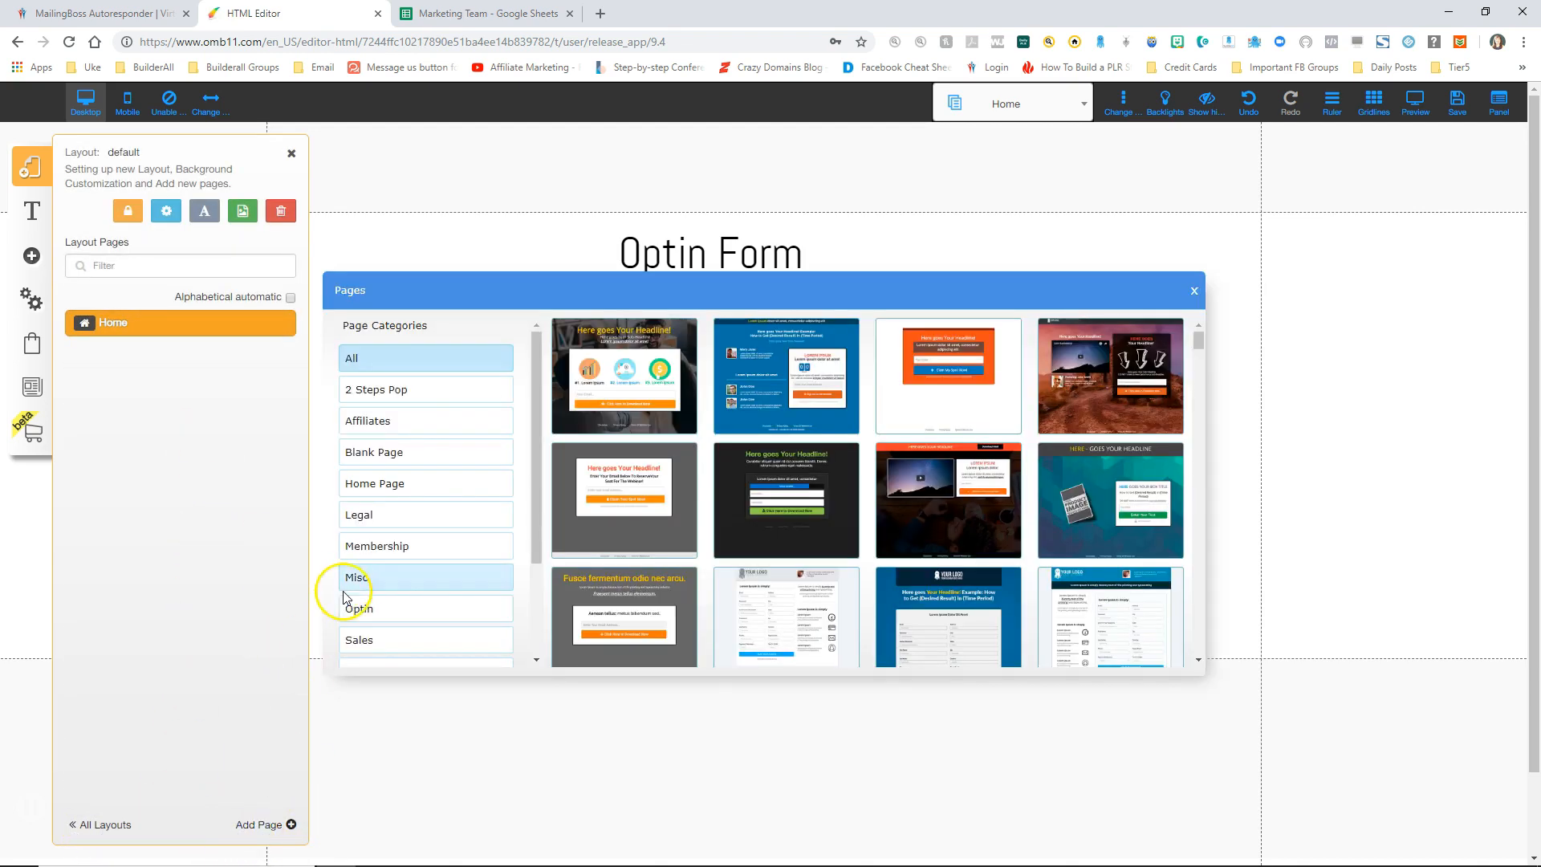
{"action": "left_click", "coordinate": [395, 449]}
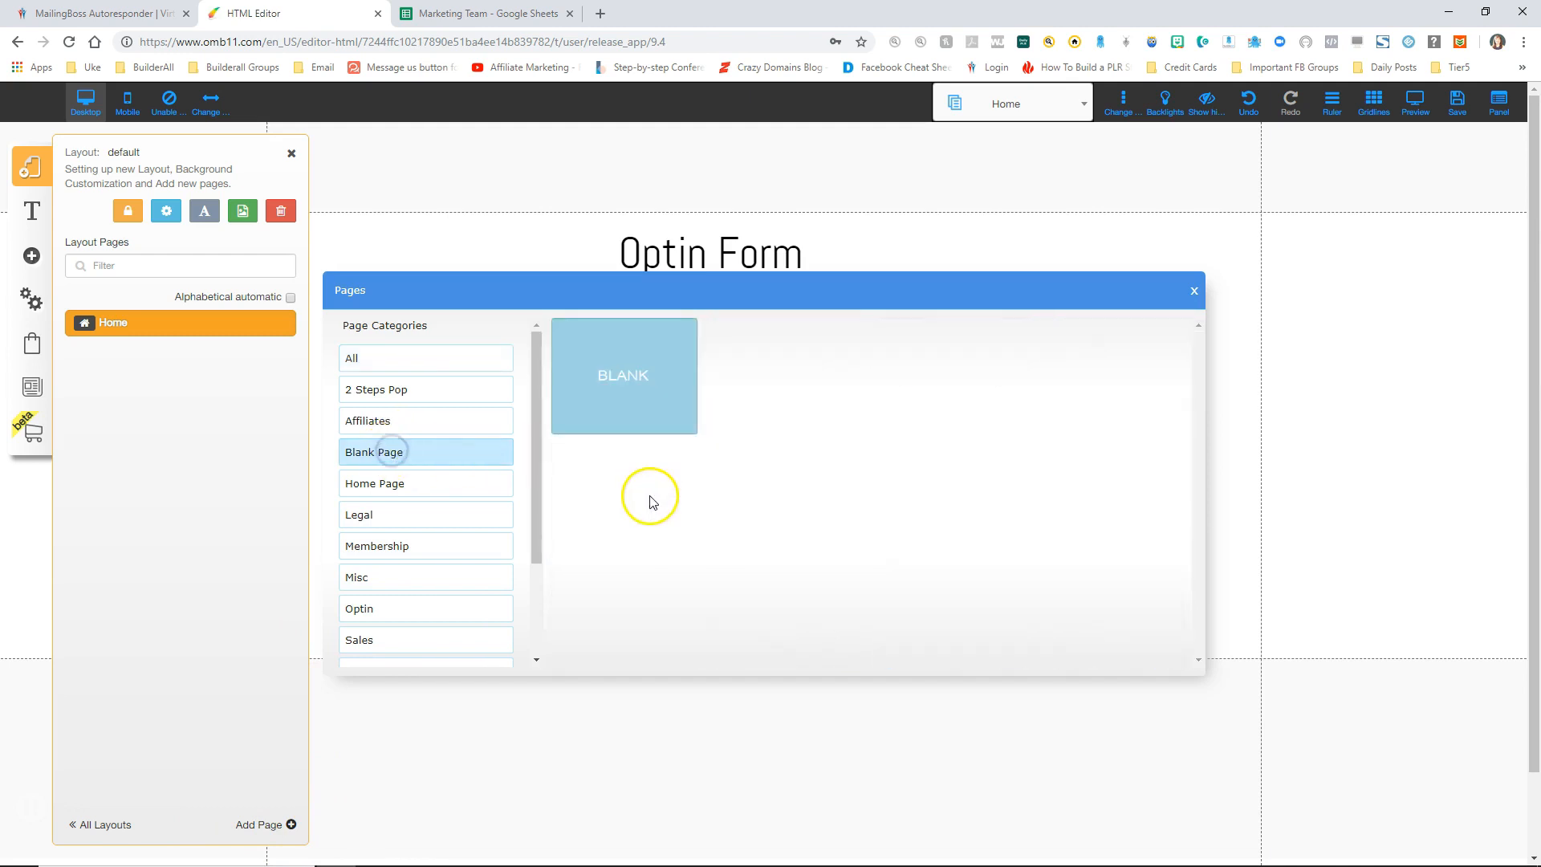
{"action": "left_click", "coordinate": [653, 371]}
{"action": "left_click", "coordinate": [648, 621]}
{"action": "type", "text": "ebook sales page"}
{"action": "left_click", "coordinate": [1159, 654]}
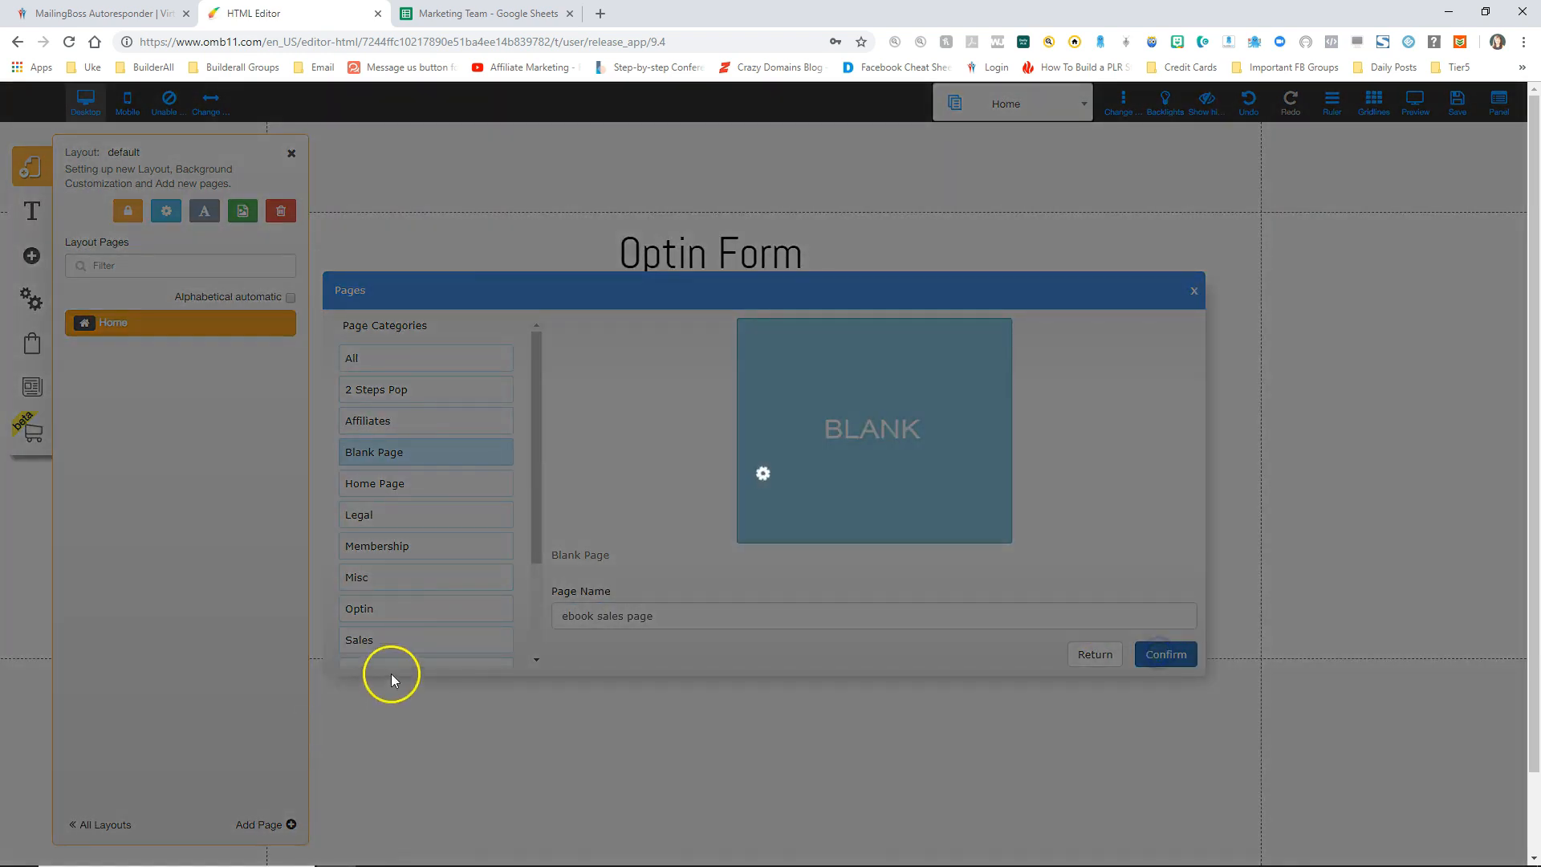
{"action": "left_click", "coordinate": [292, 154]}
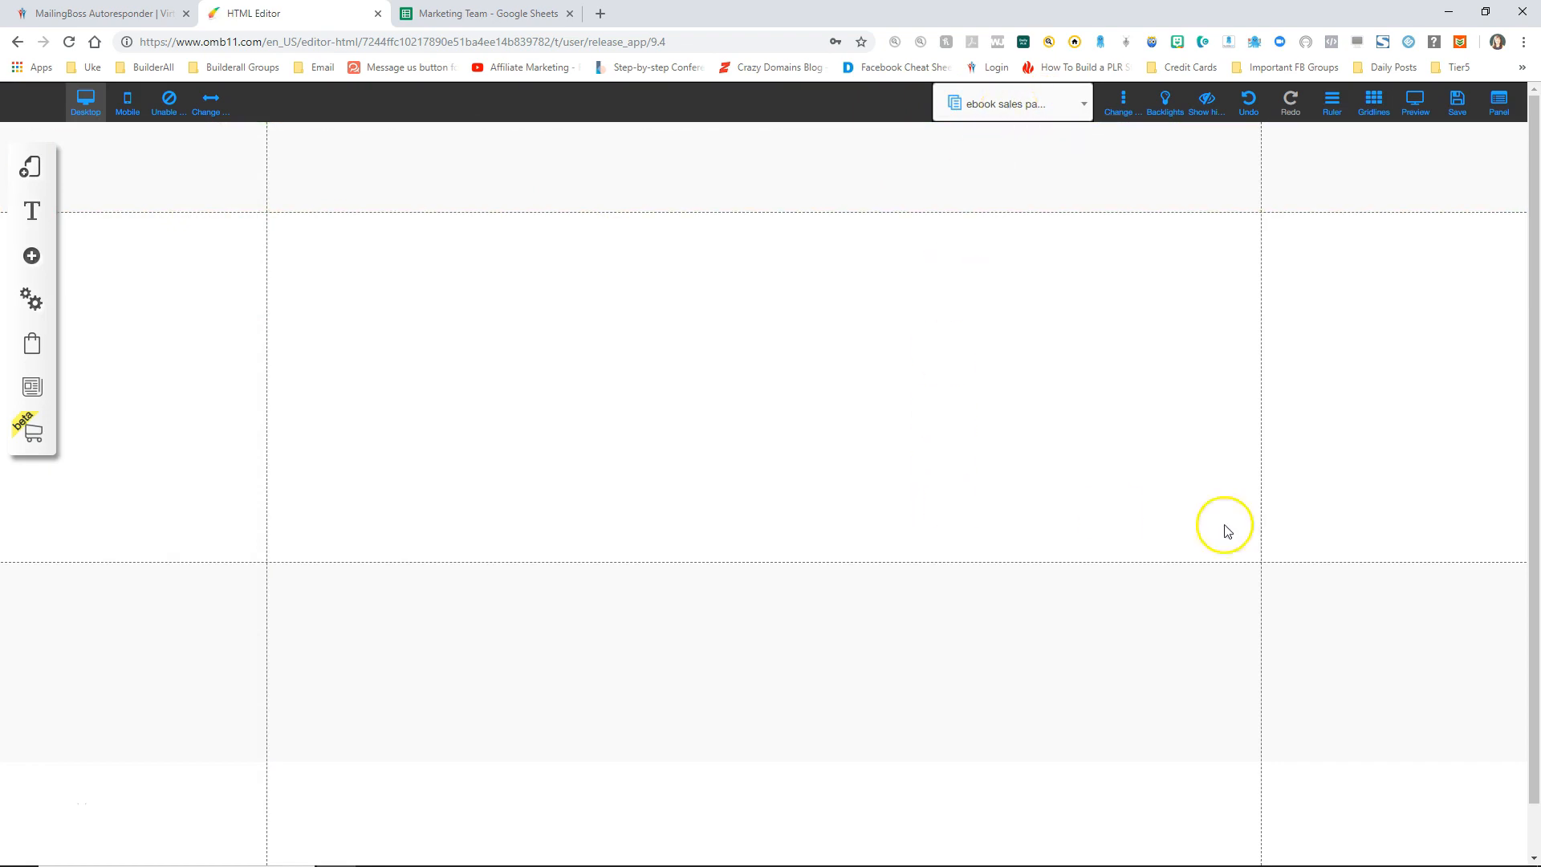
{"action": "left_click_drag", "start_coordinate": [1413, 601], "coordinate": [1426, 778]}
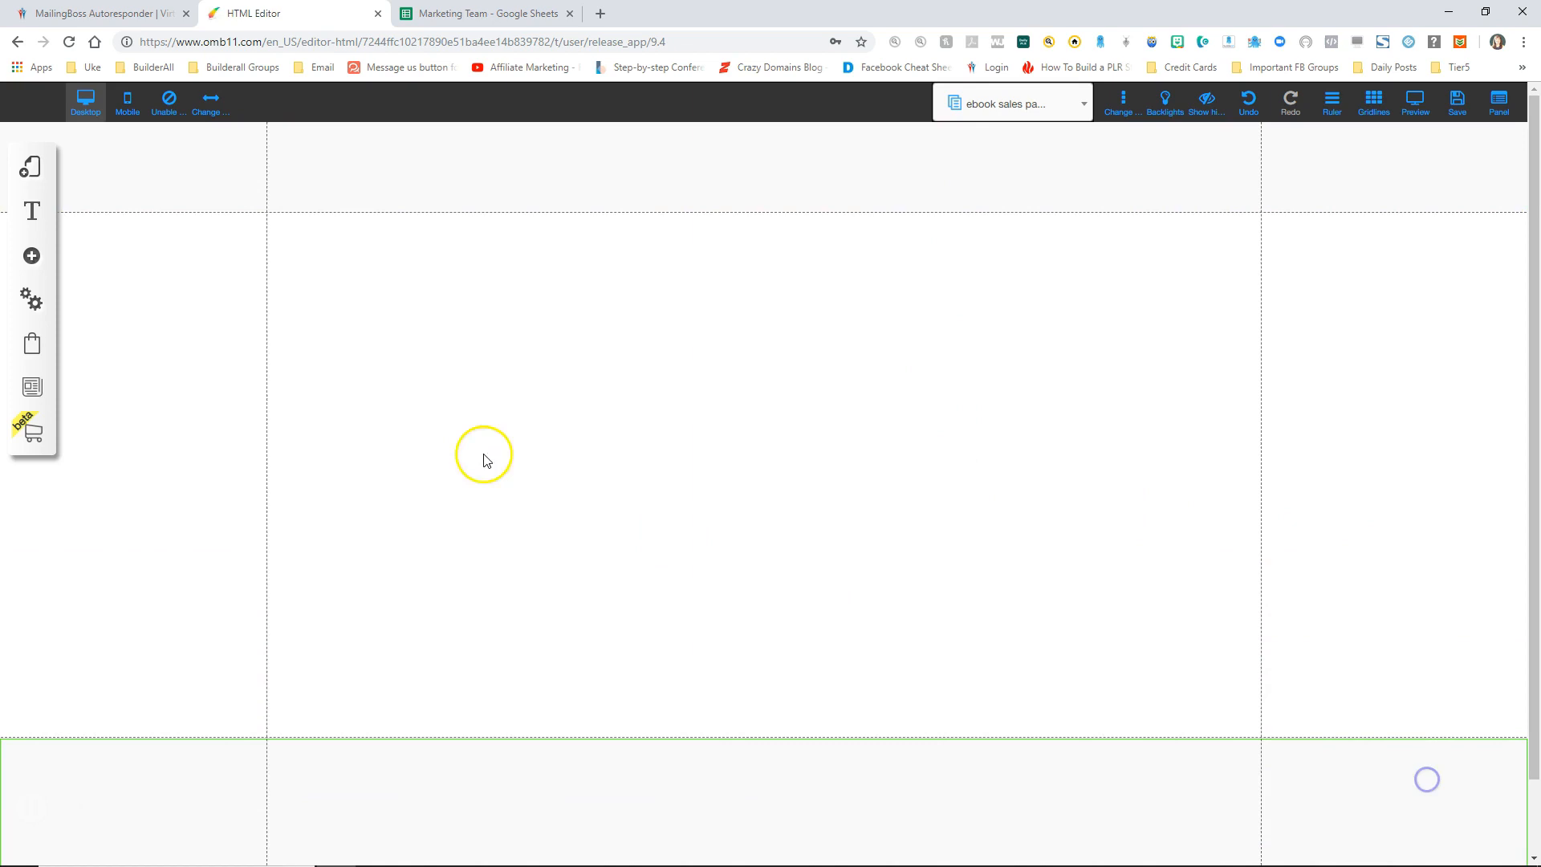
Step: Add a sample image element to the ebook sales page, moved toward the left
{"action": "left_click", "coordinate": [32, 257]}
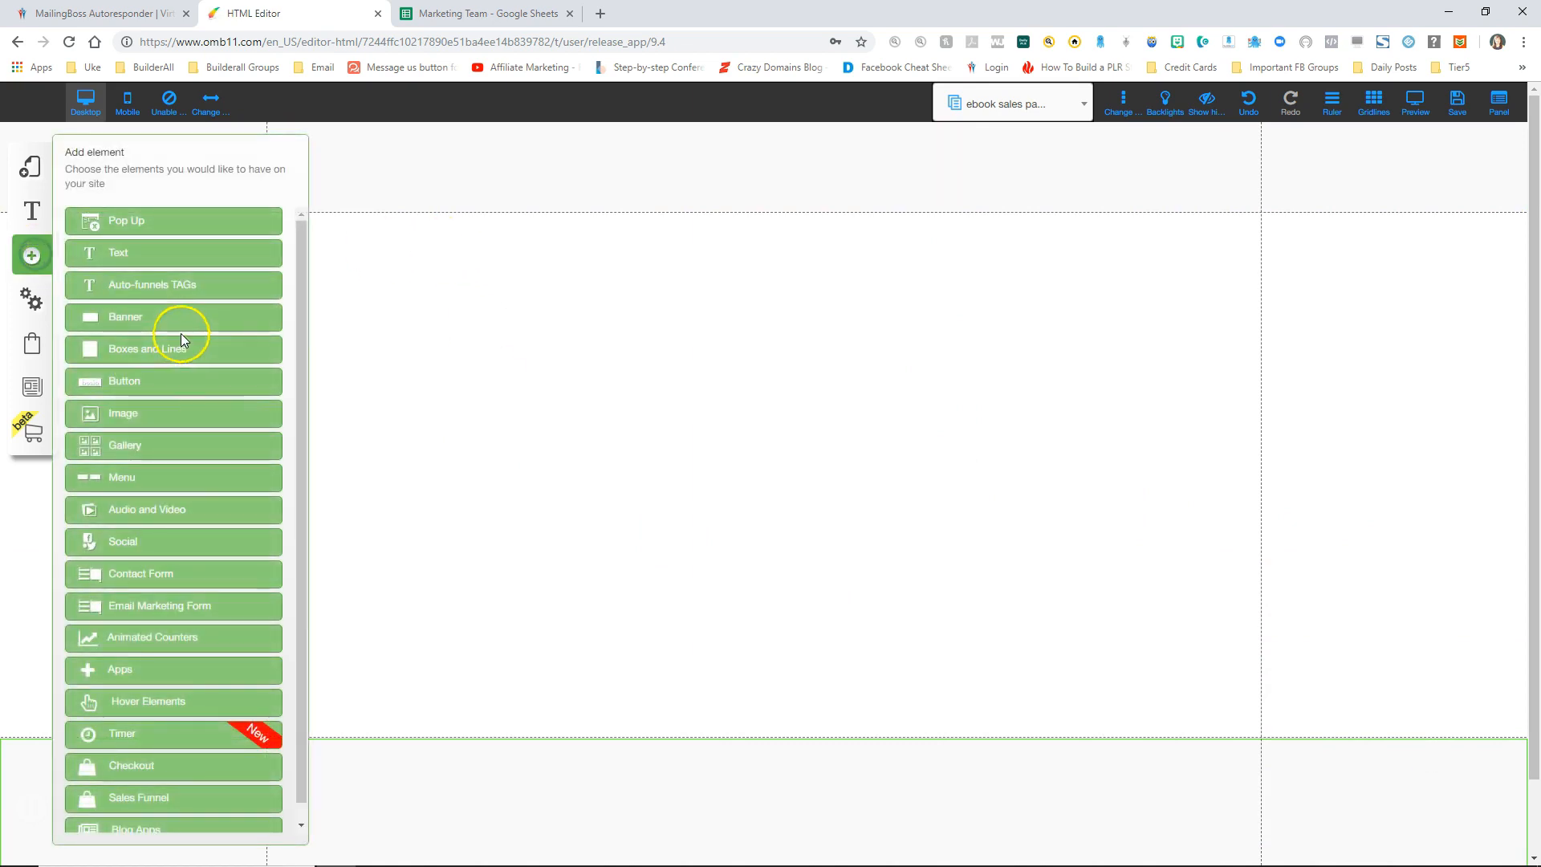
{"action": "left_click", "coordinate": [127, 413]}
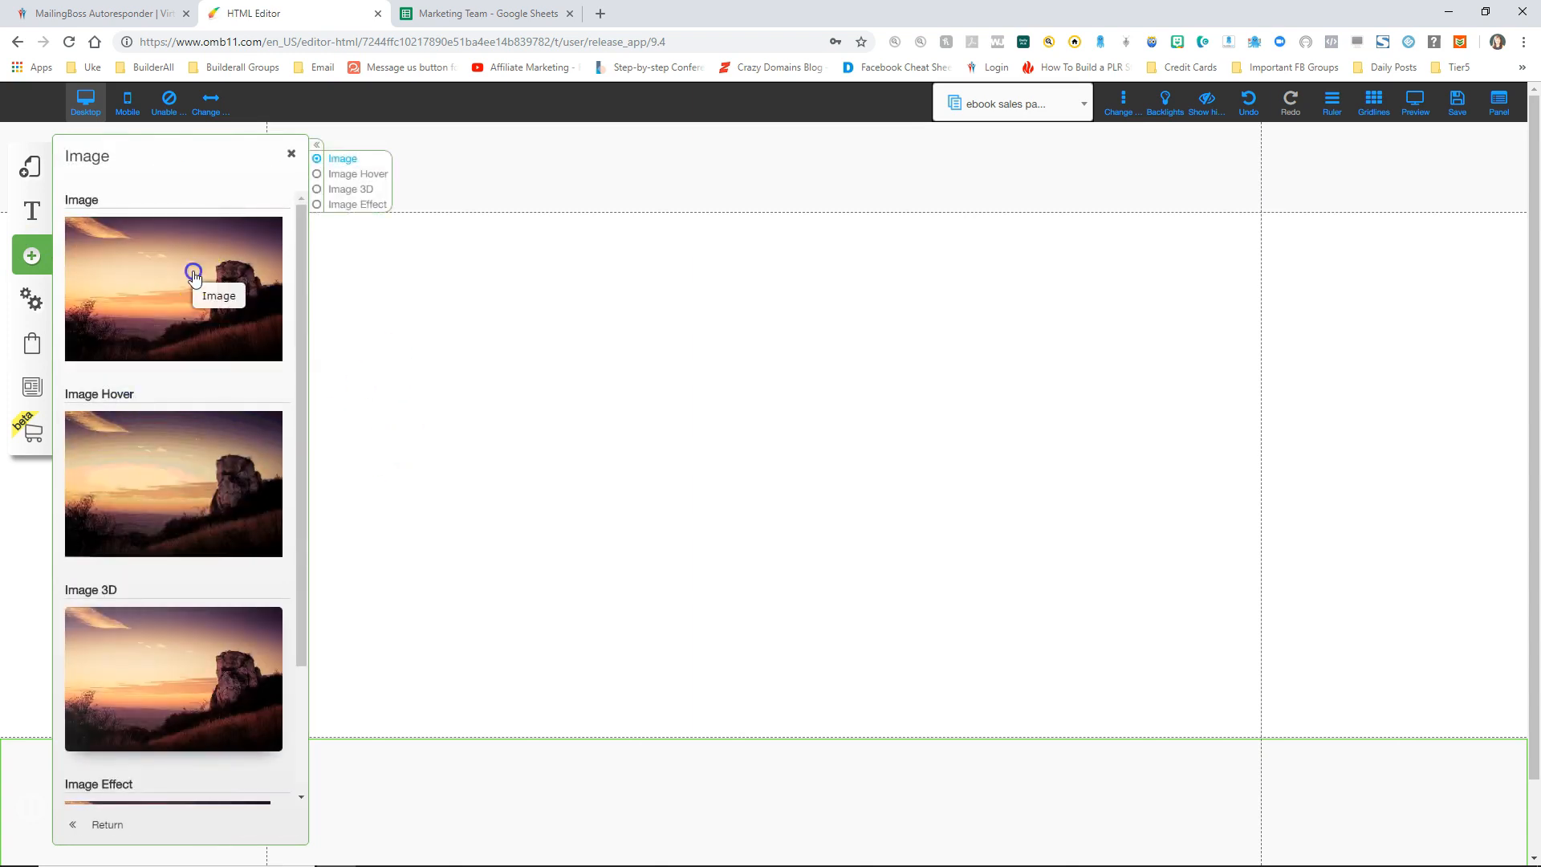
{"action": "left_click", "coordinate": [193, 272]}
{"action": "left_click", "coordinate": [293, 156]}
{"action": "left_click_drag", "start_coordinate": [652, 328], "coordinate": [427, 310]}
Step: Replace the sample with the ebook cleanse image from the Sales funnel folder and shrink it
{"action": "left_click", "coordinate": [462, 376]}
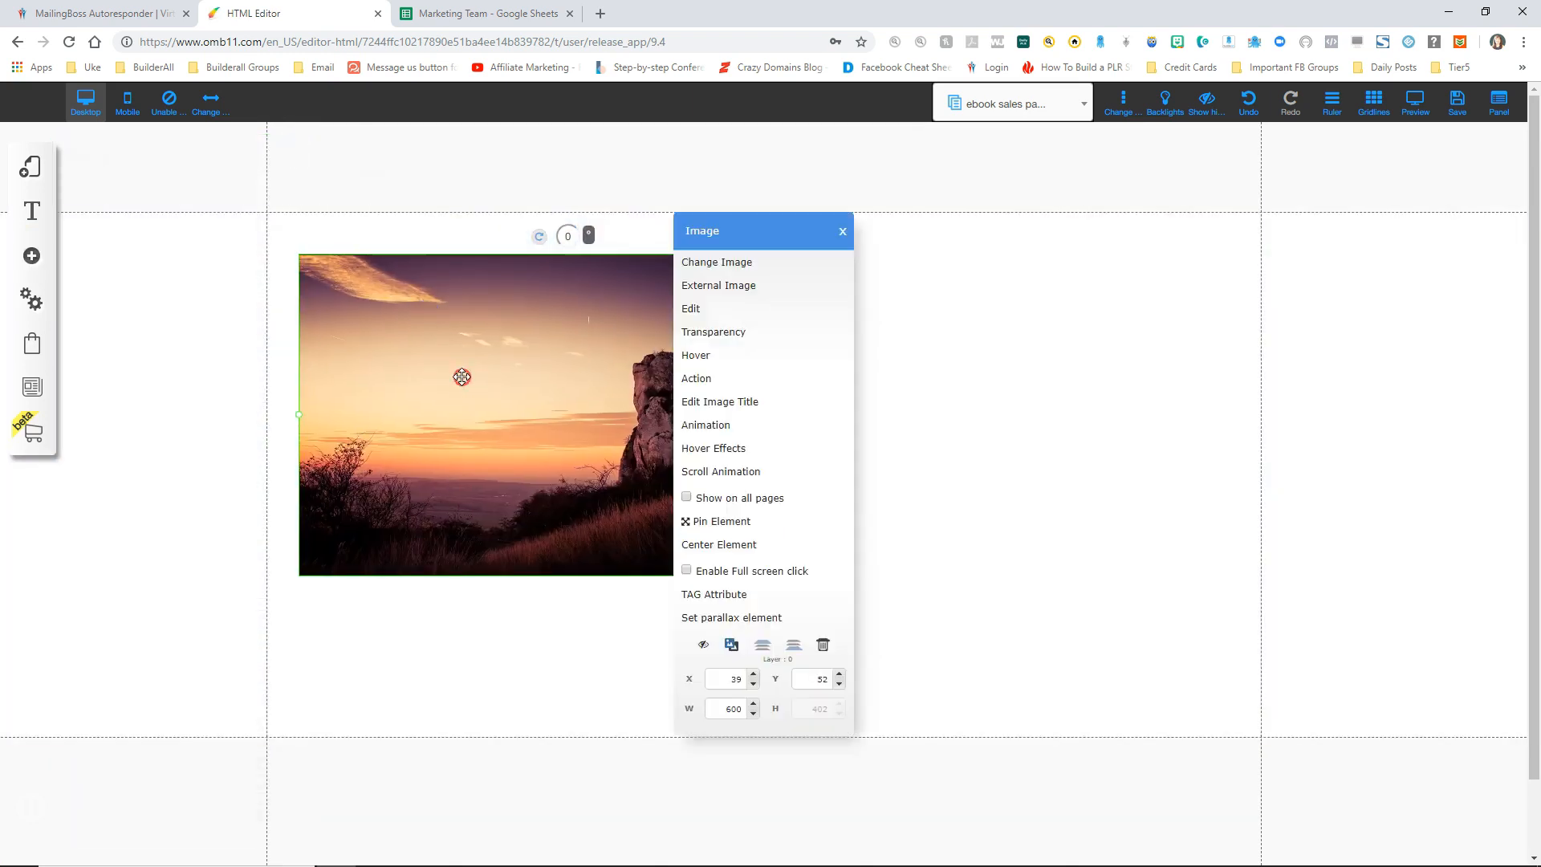
{"action": "left_click", "coordinate": [726, 265]}
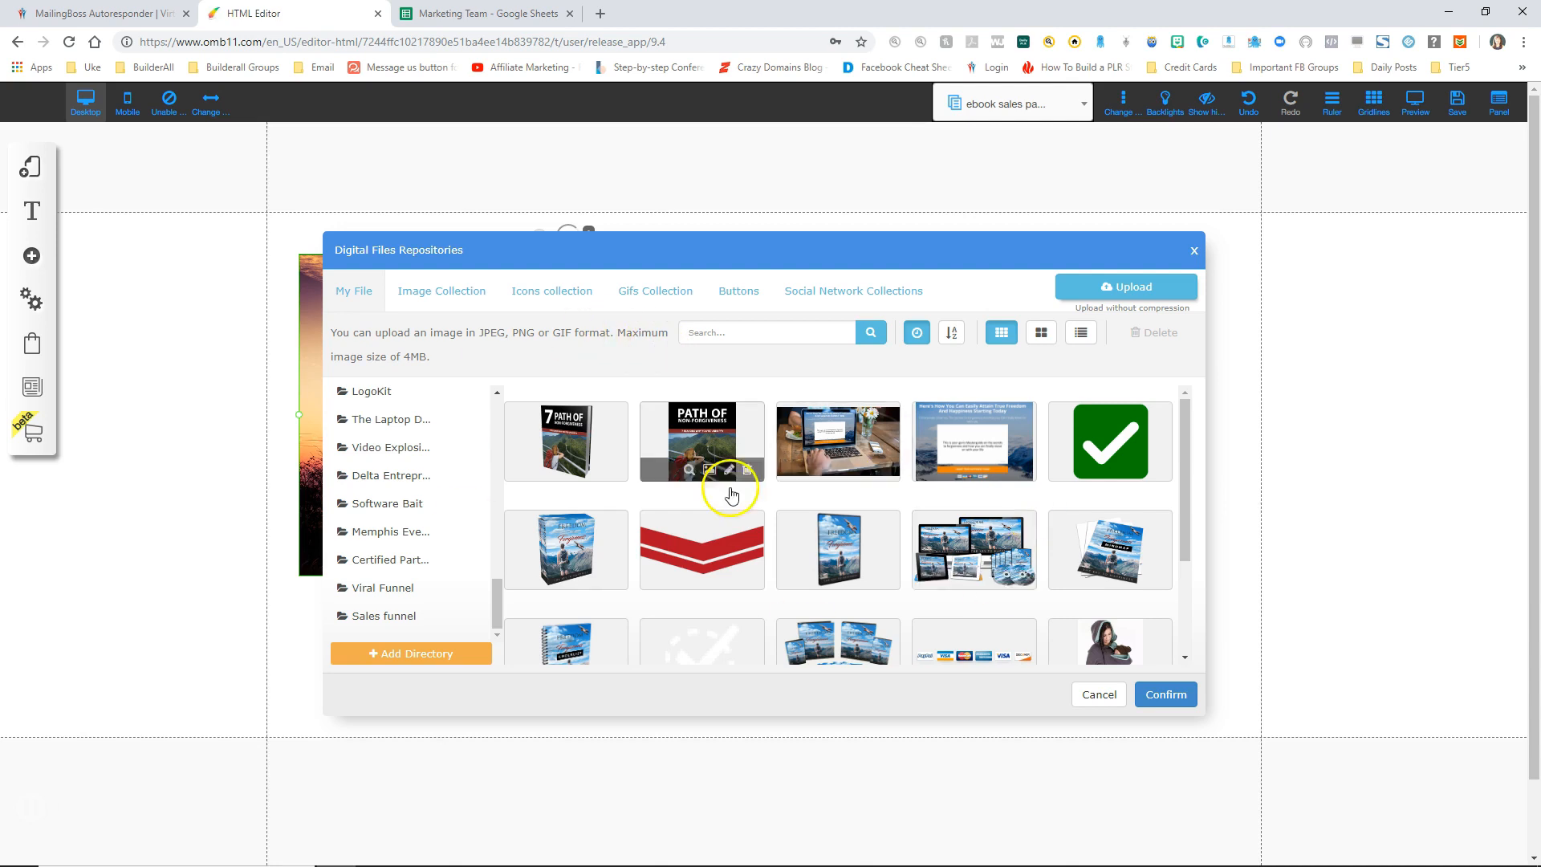
{"action": "left_click", "coordinate": [361, 619]}
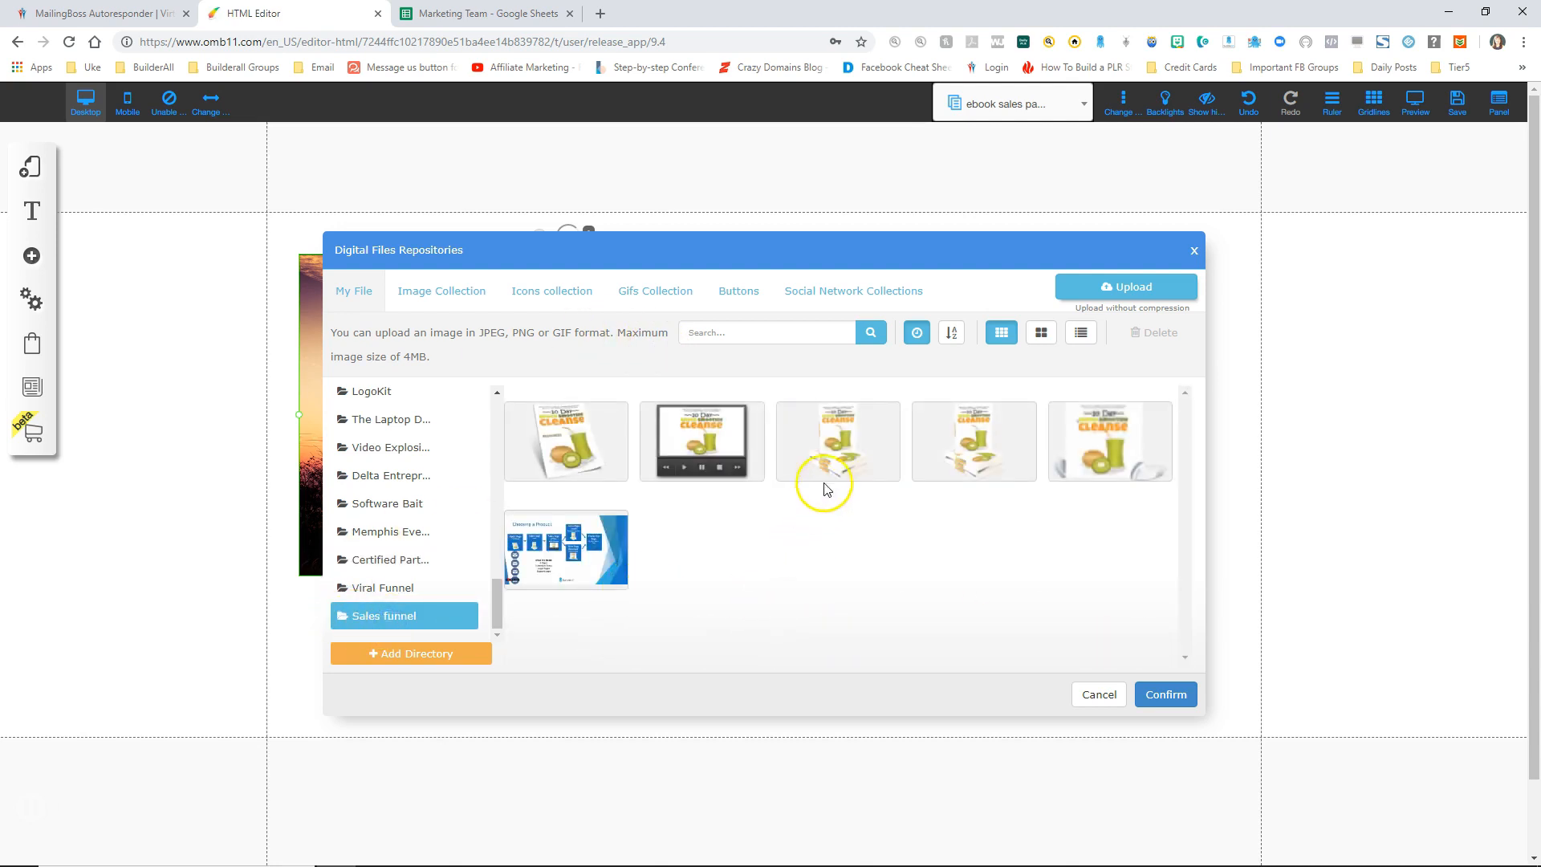
{"action": "mouse_move", "coordinate": [850, 442]}
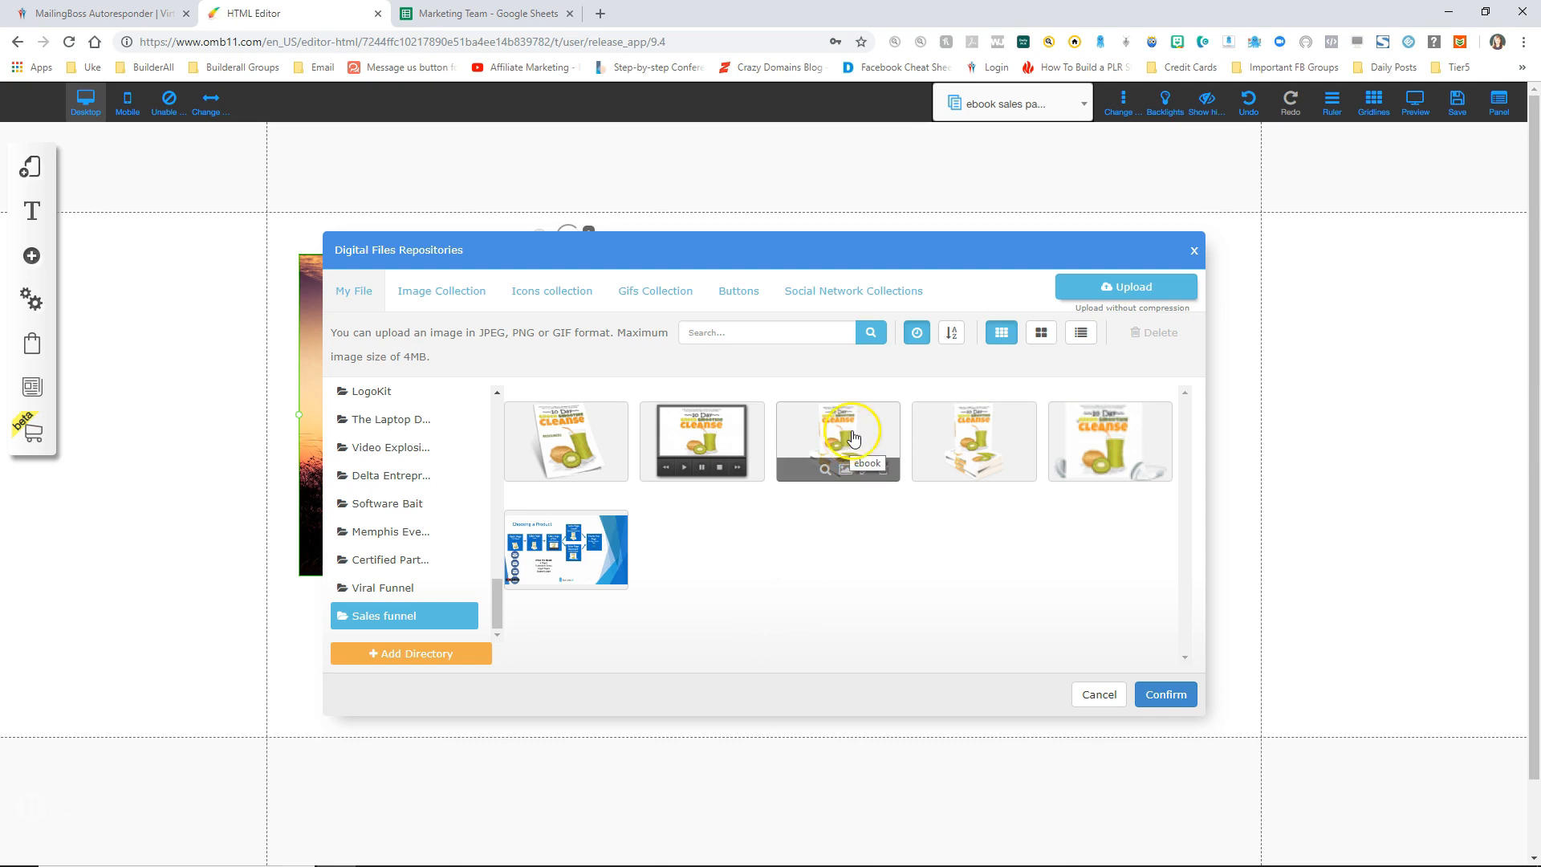
{"action": "left_click", "coordinate": [858, 429]}
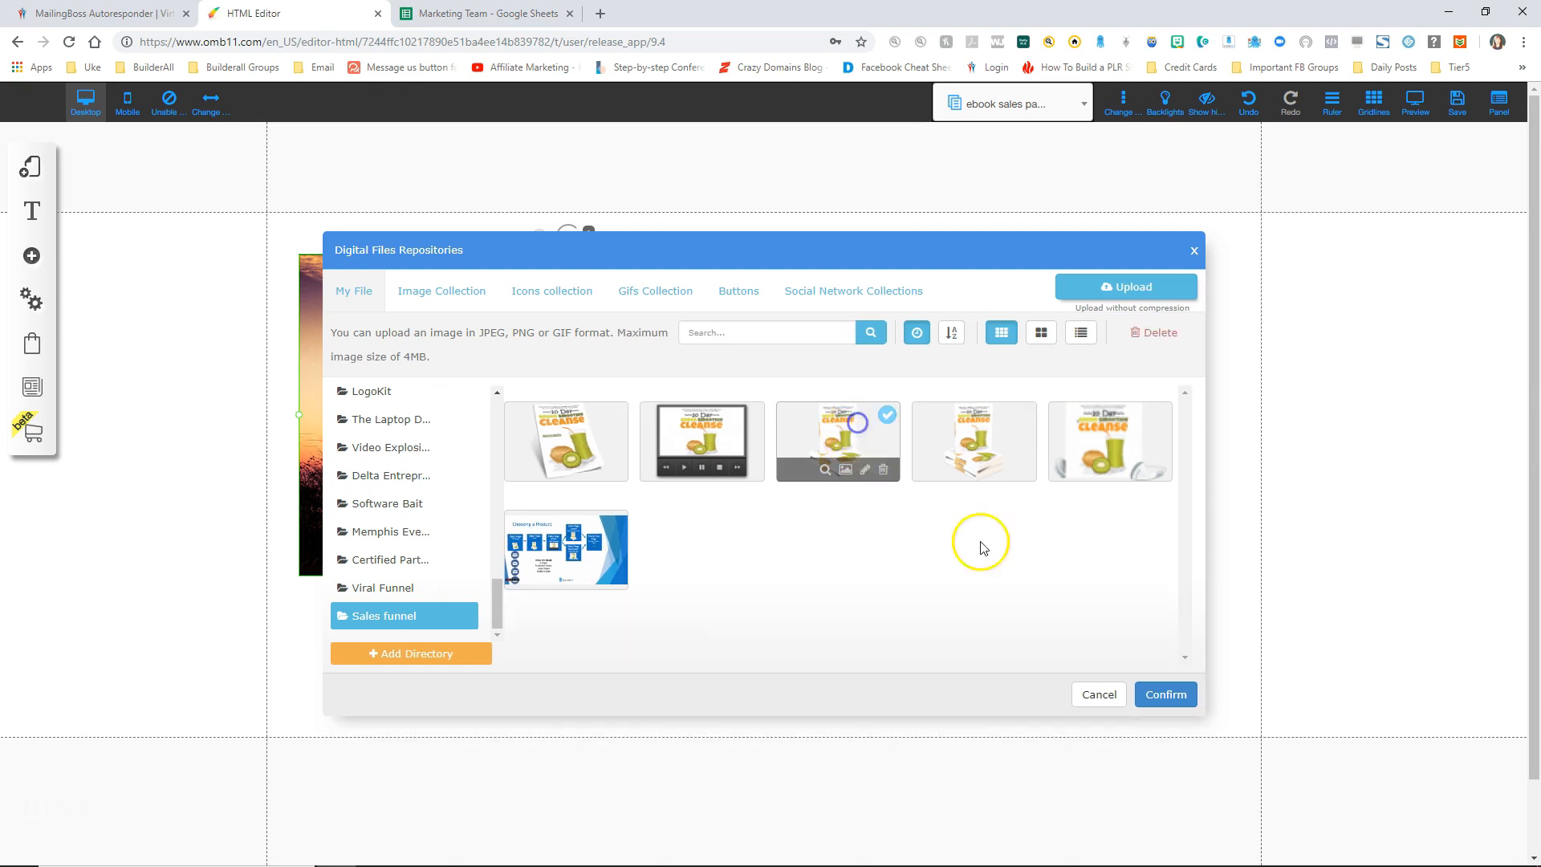
{"action": "left_click", "coordinate": [1178, 698]}
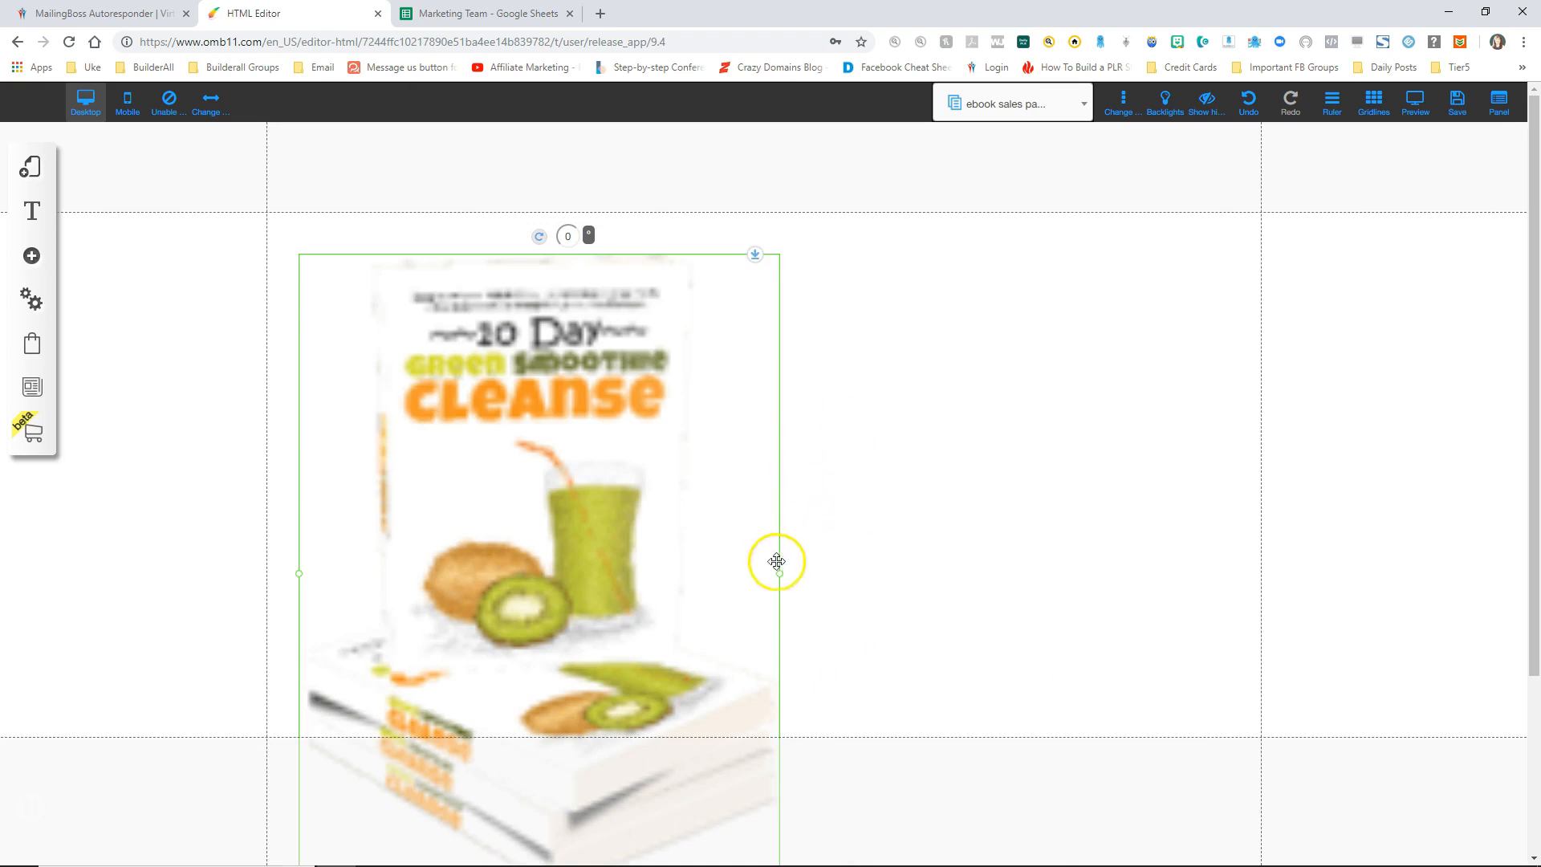
{"action": "left_click_drag", "start_coordinate": [780, 574], "coordinate": [498, 406]}
{"action": "left_click_drag", "start_coordinate": [425, 353], "coordinate": [444, 334]}
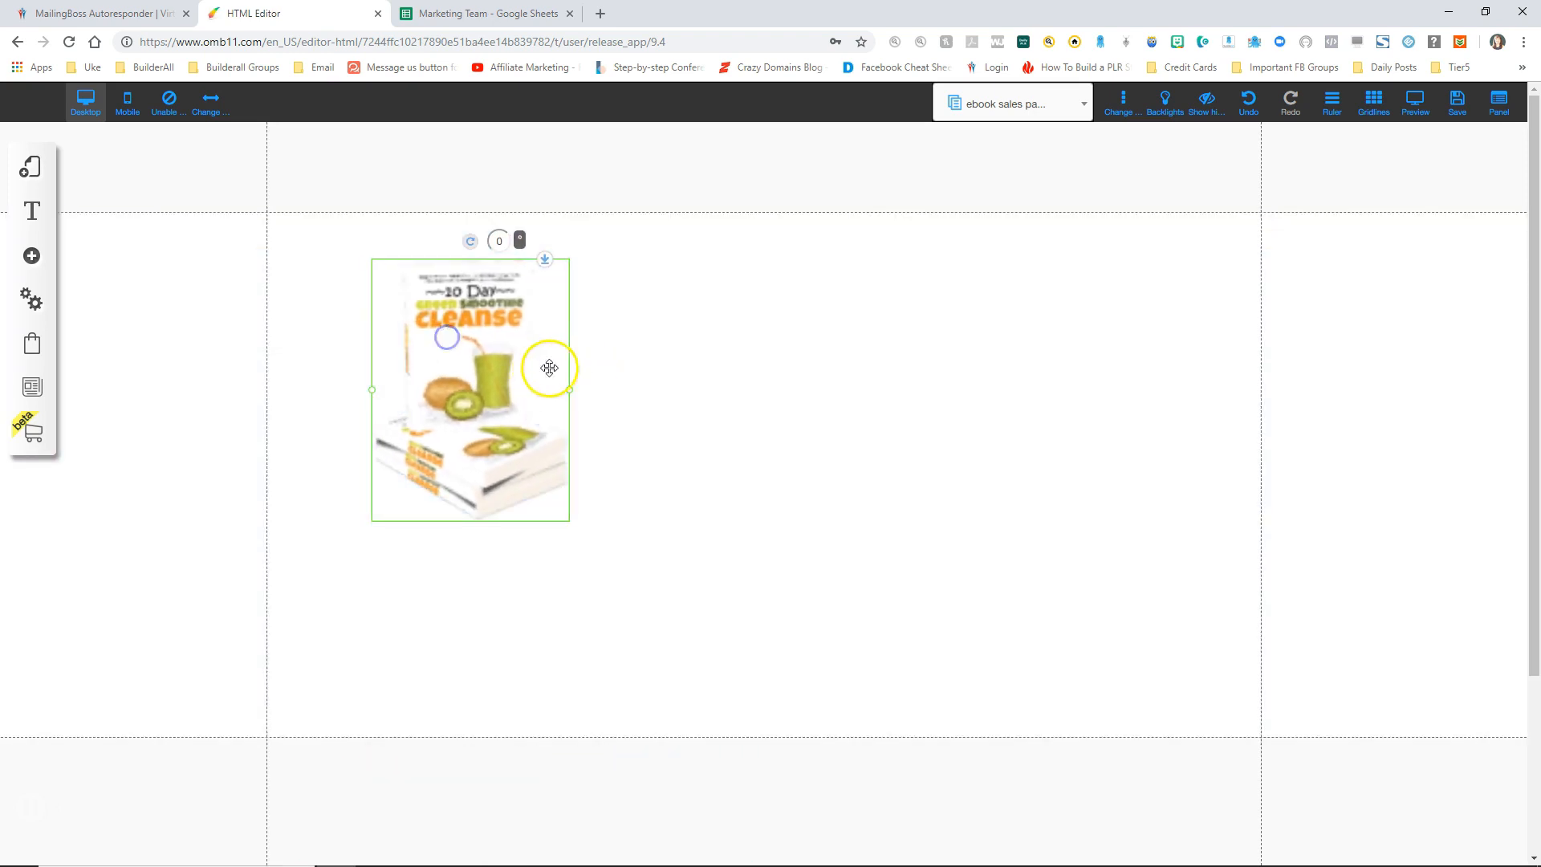
{"action": "left_click_drag", "start_coordinate": [568, 389], "coordinate": [484, 343]}
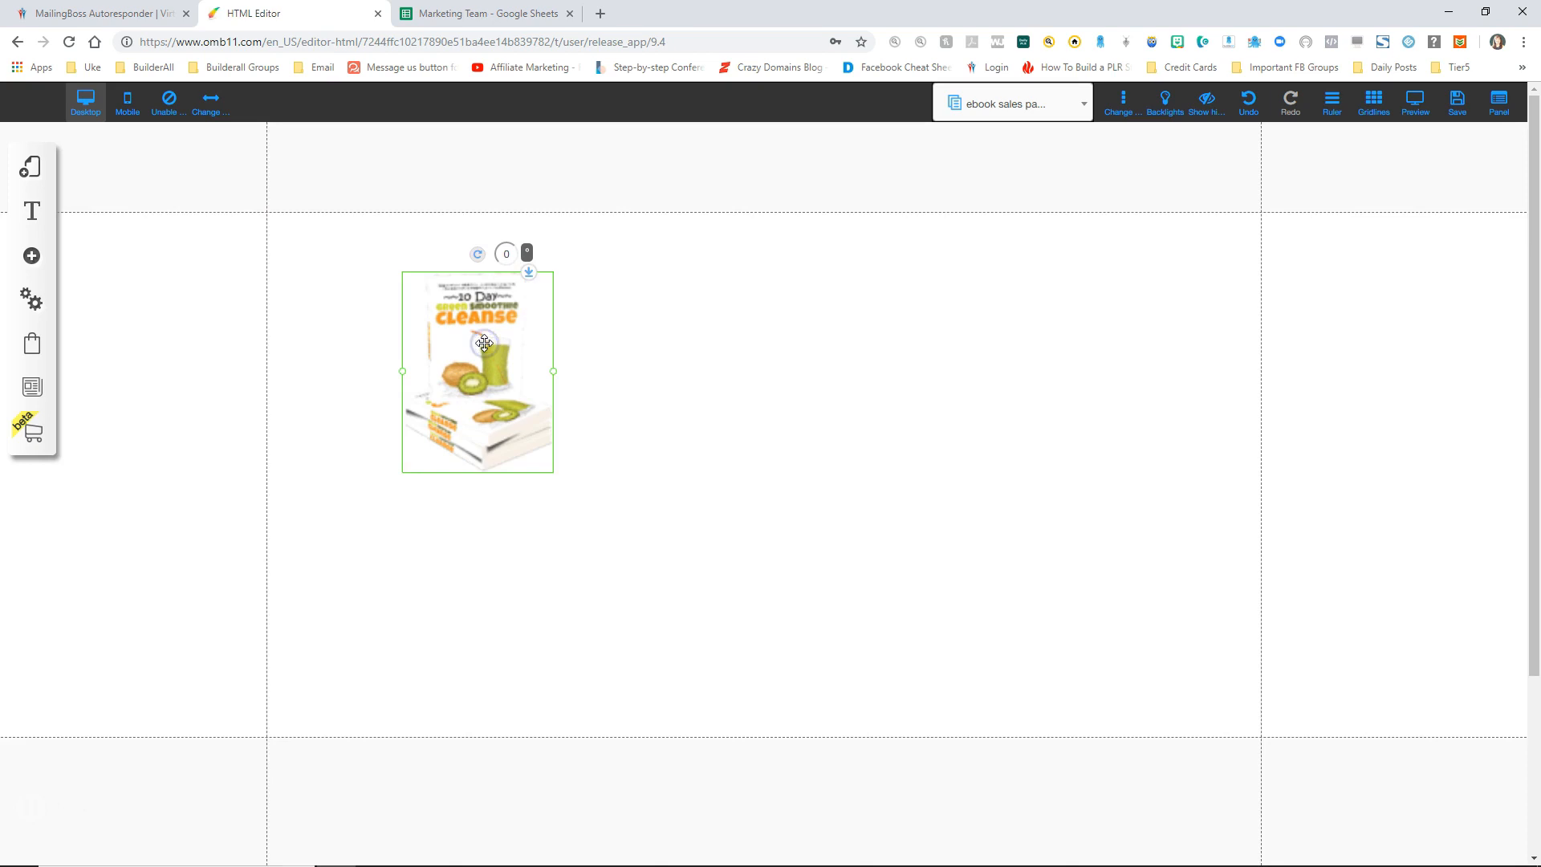
Step: Add a 'Sales Page - Ebook' headline at the top and centre the cleanse image beneath it
{"action": "left_click", "coordinate": [32, 257]}
{"action": "left_click", "coordinate": [137, 248]}
{"action": "left_click_drag", "start_coordinate": [732, 382], "coordinate": [706, 268]}
{"action": "left_click", "coordinate": [512, 383]}
{"action": "left_click_drag", "start_coordinate": [512, 382], "coordinate": [757, 385]}
{"action": "left_click", "coordinate": [726, 400]}
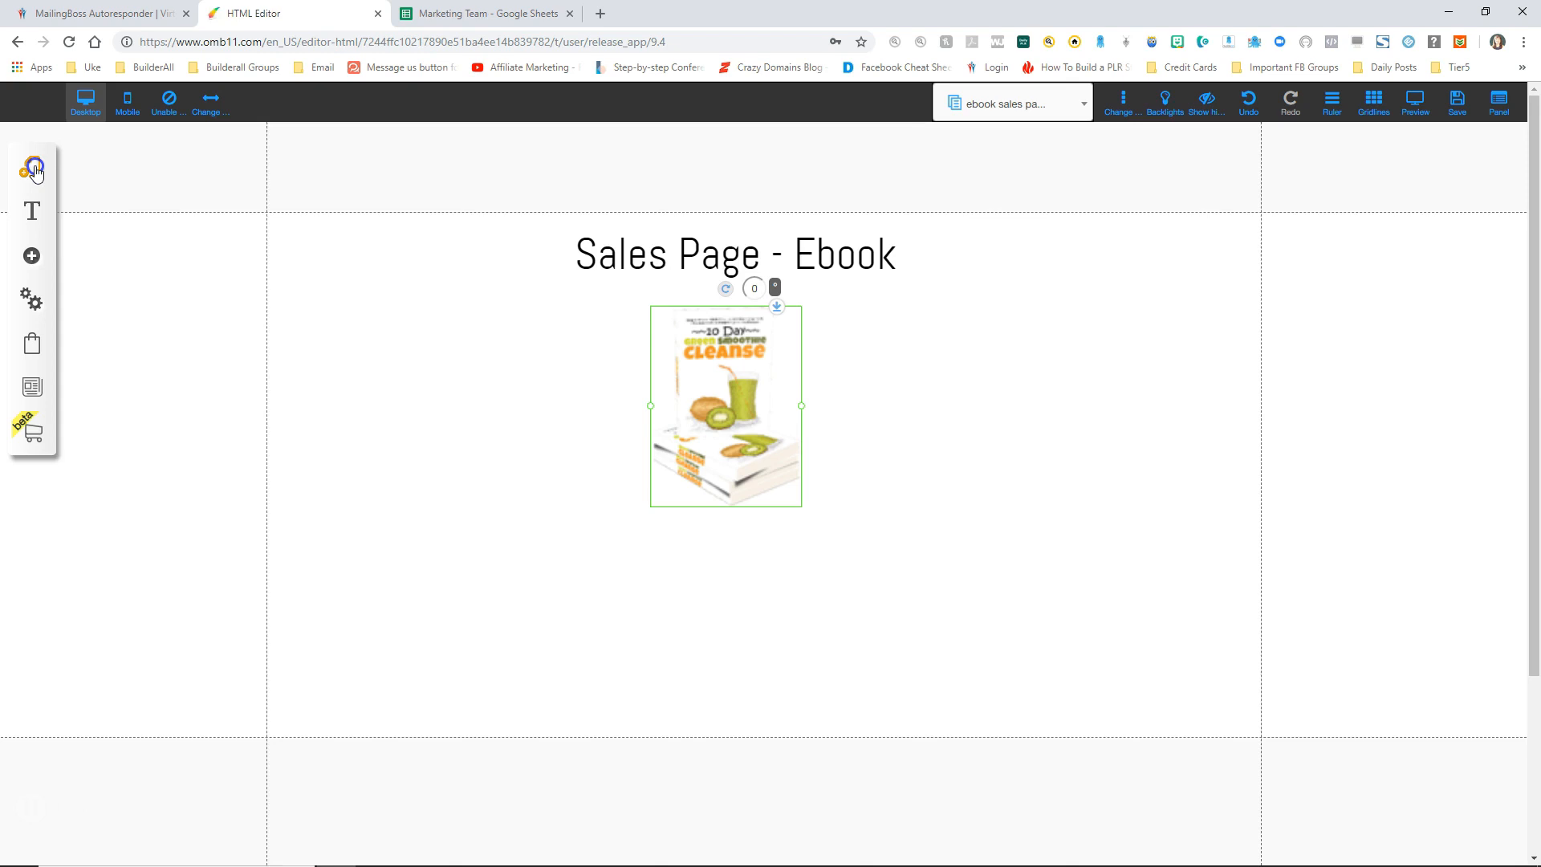
{"action": "left_click", "coordinate": [34, 169]}
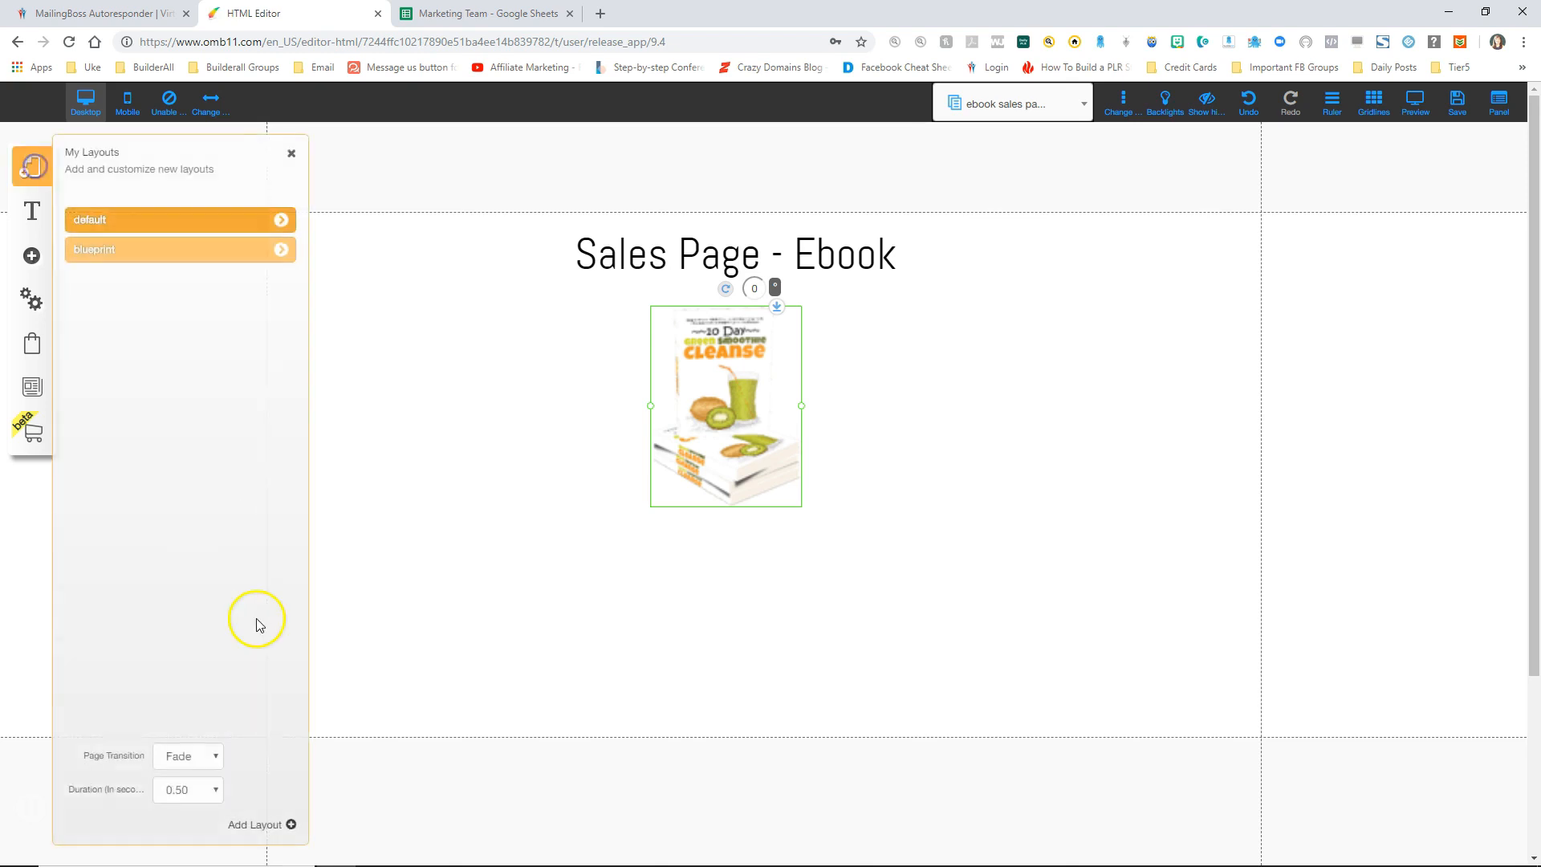
Step: In the default layout, add a blank page named 'video sales page' and close the pages panel
{"action": "left_click", "coordinate": [280, 221]}
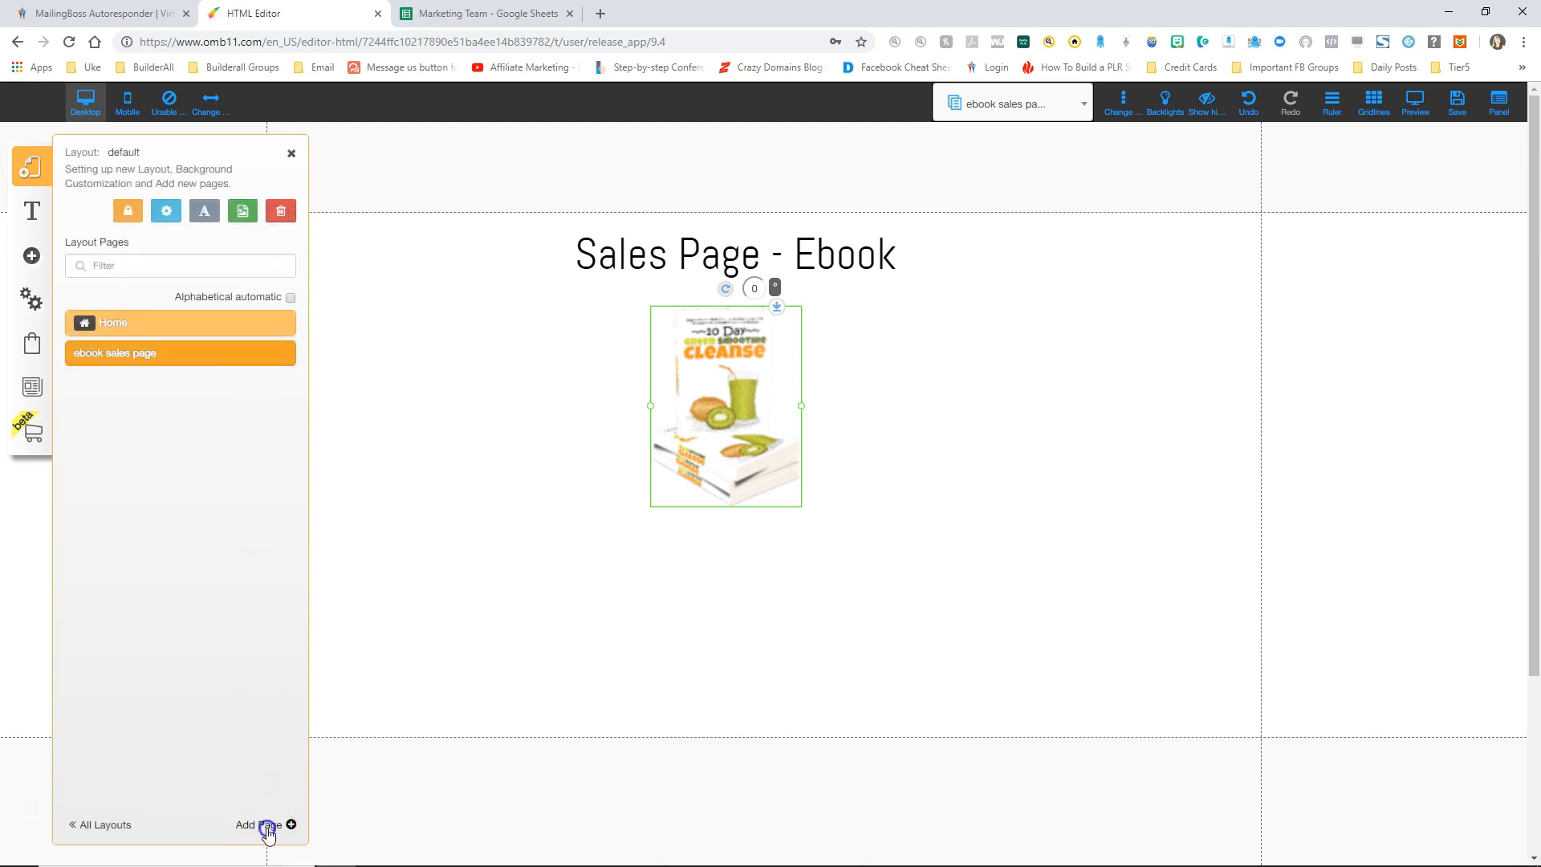
{"action": "left_click", "coordinate": [267, 827]}
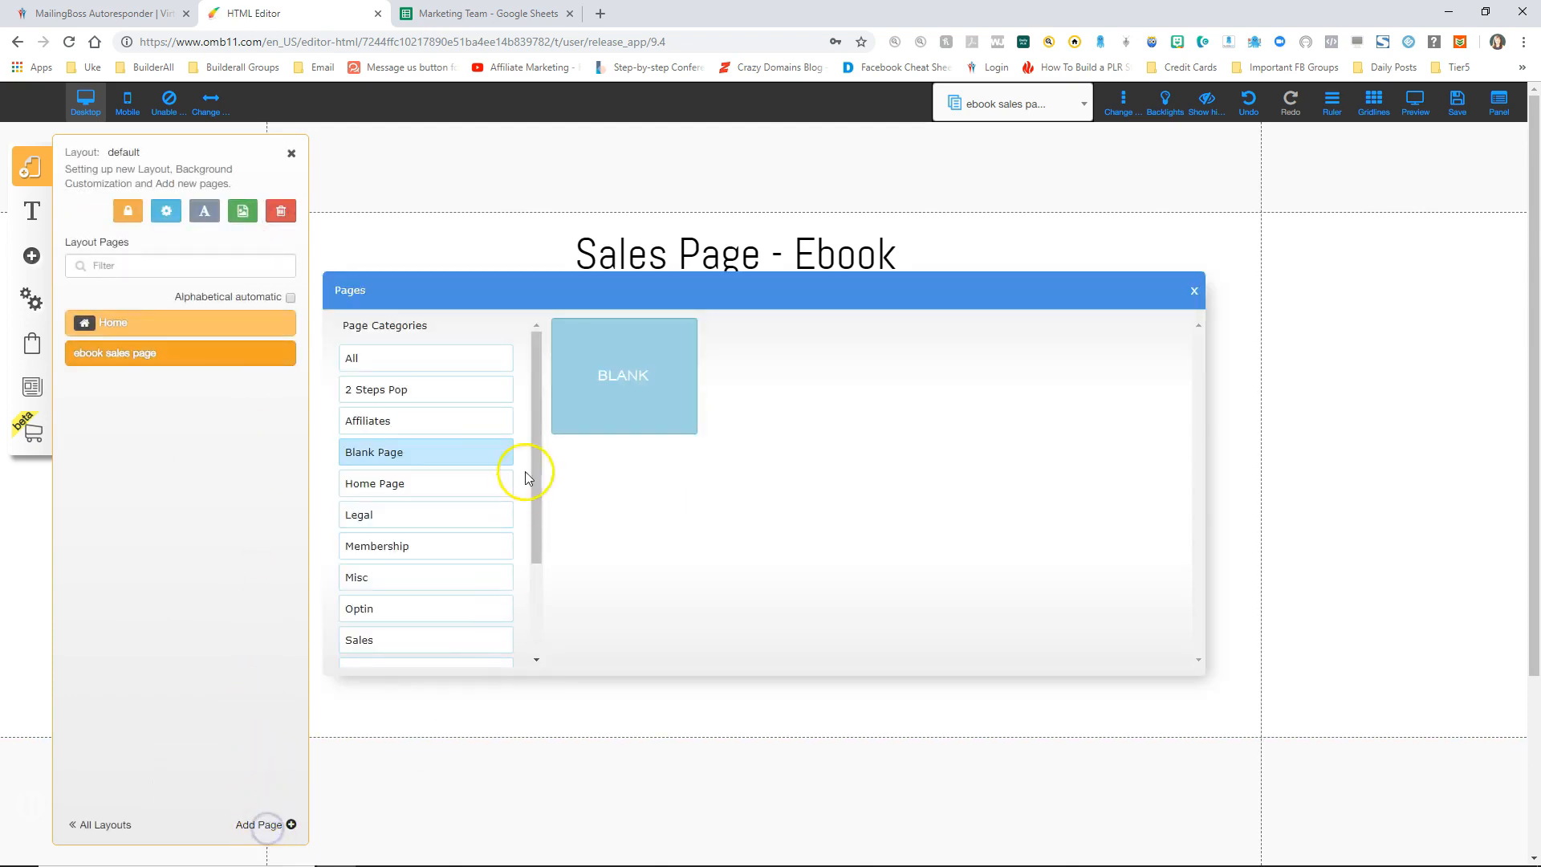
{"action": "left_click", "coordinate": [633, 381]}
{"action": "left_click", "coordinate": [633, 623]}
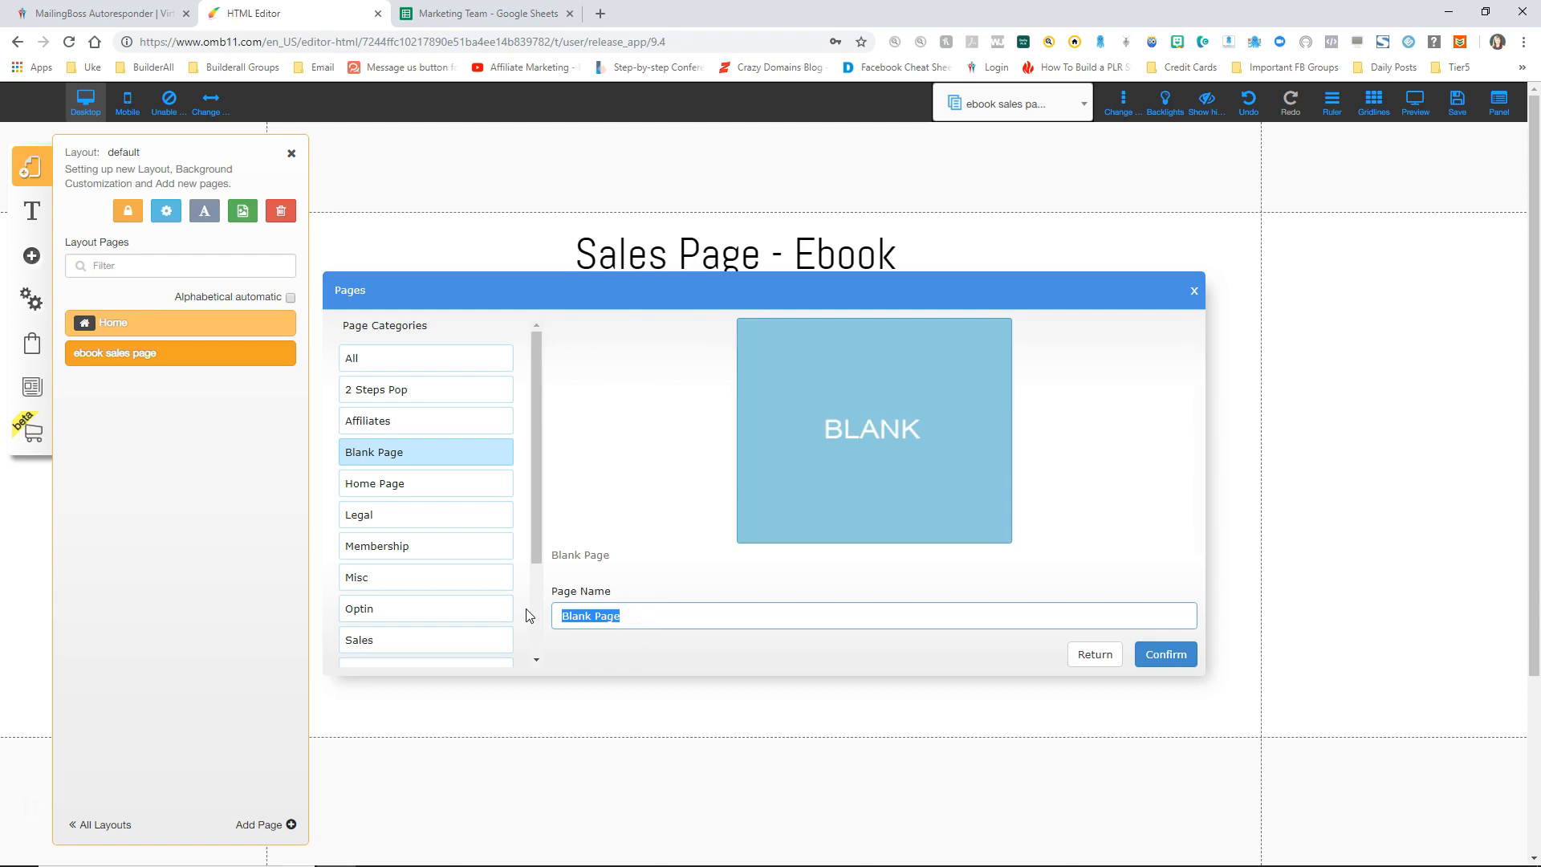
{"action": "type", "text": "video sales page"}
{"action": "left_click", "coordinate": [1165, 653]}
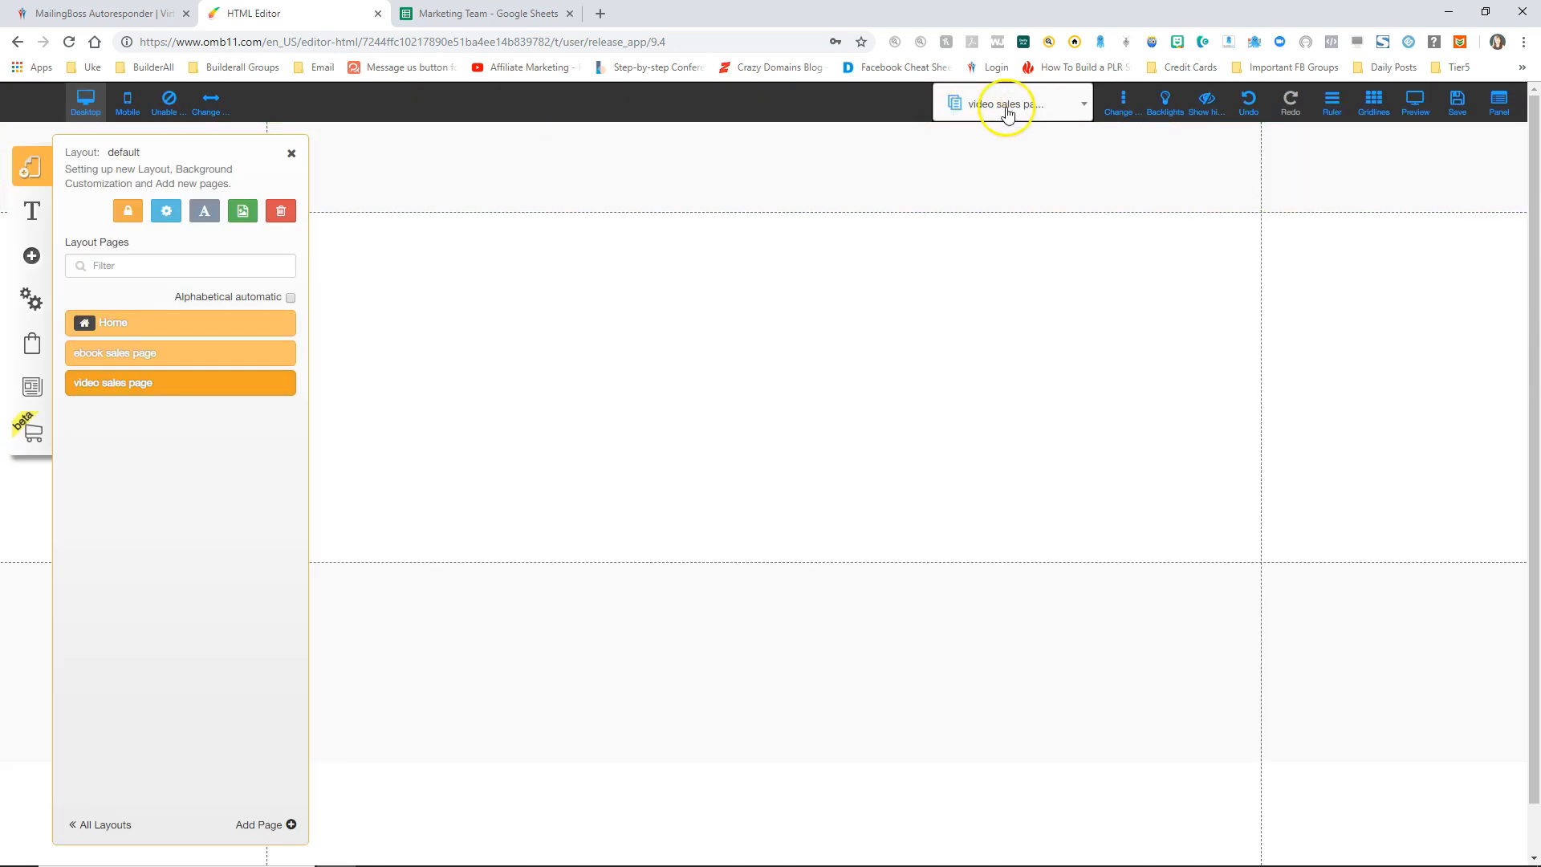
{"action": "left_click", "coordinate": [291, 153]}
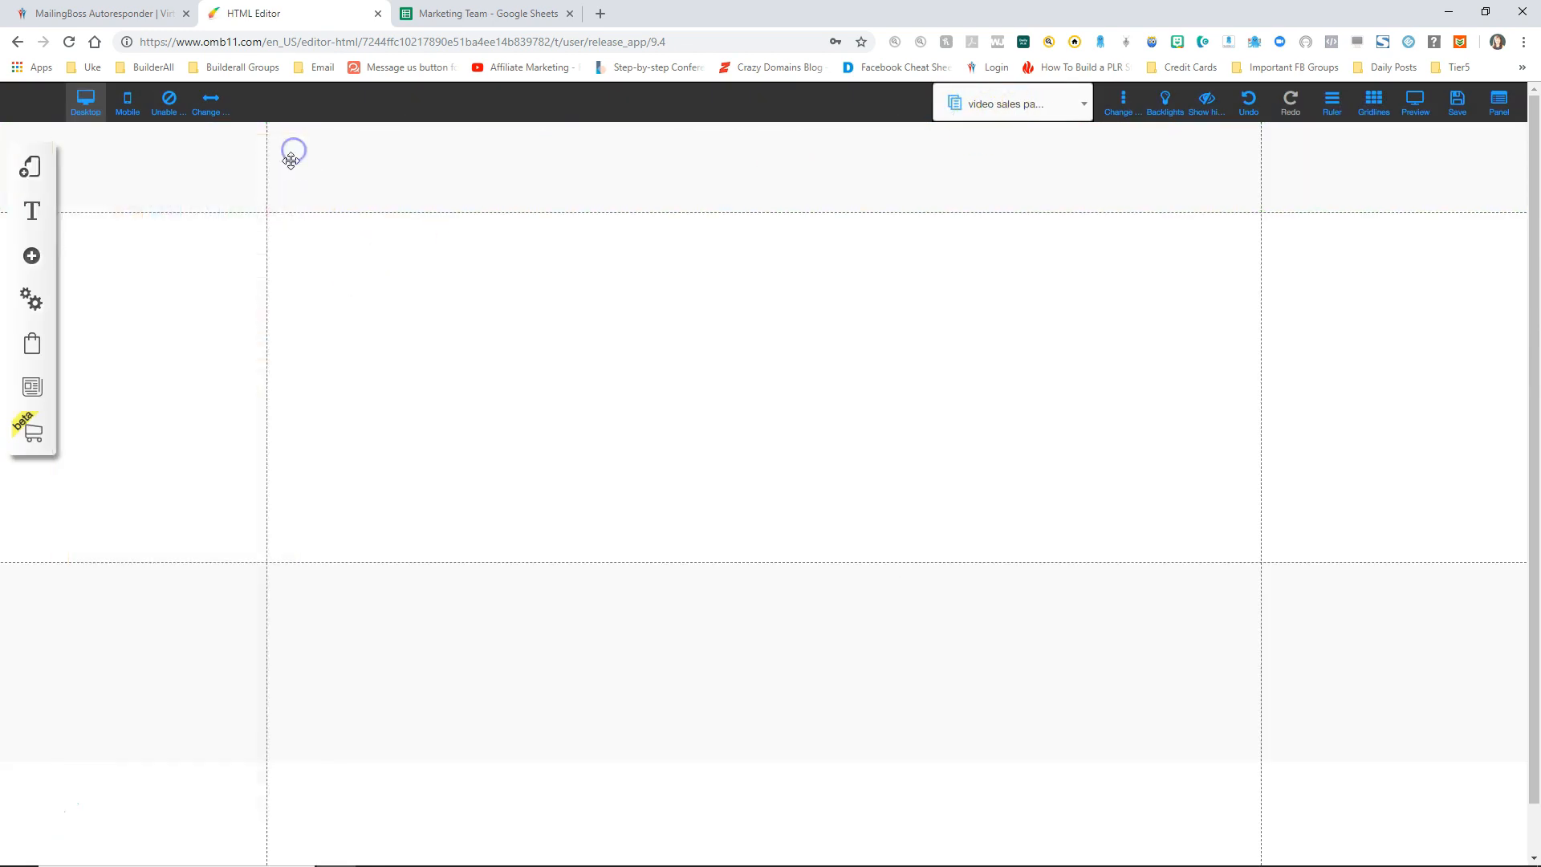
Step: Add an image element and swap it for the video-player cleanse image from the Sales funnel folder
{"action": "left_click", "coordinate": [30, 257]}
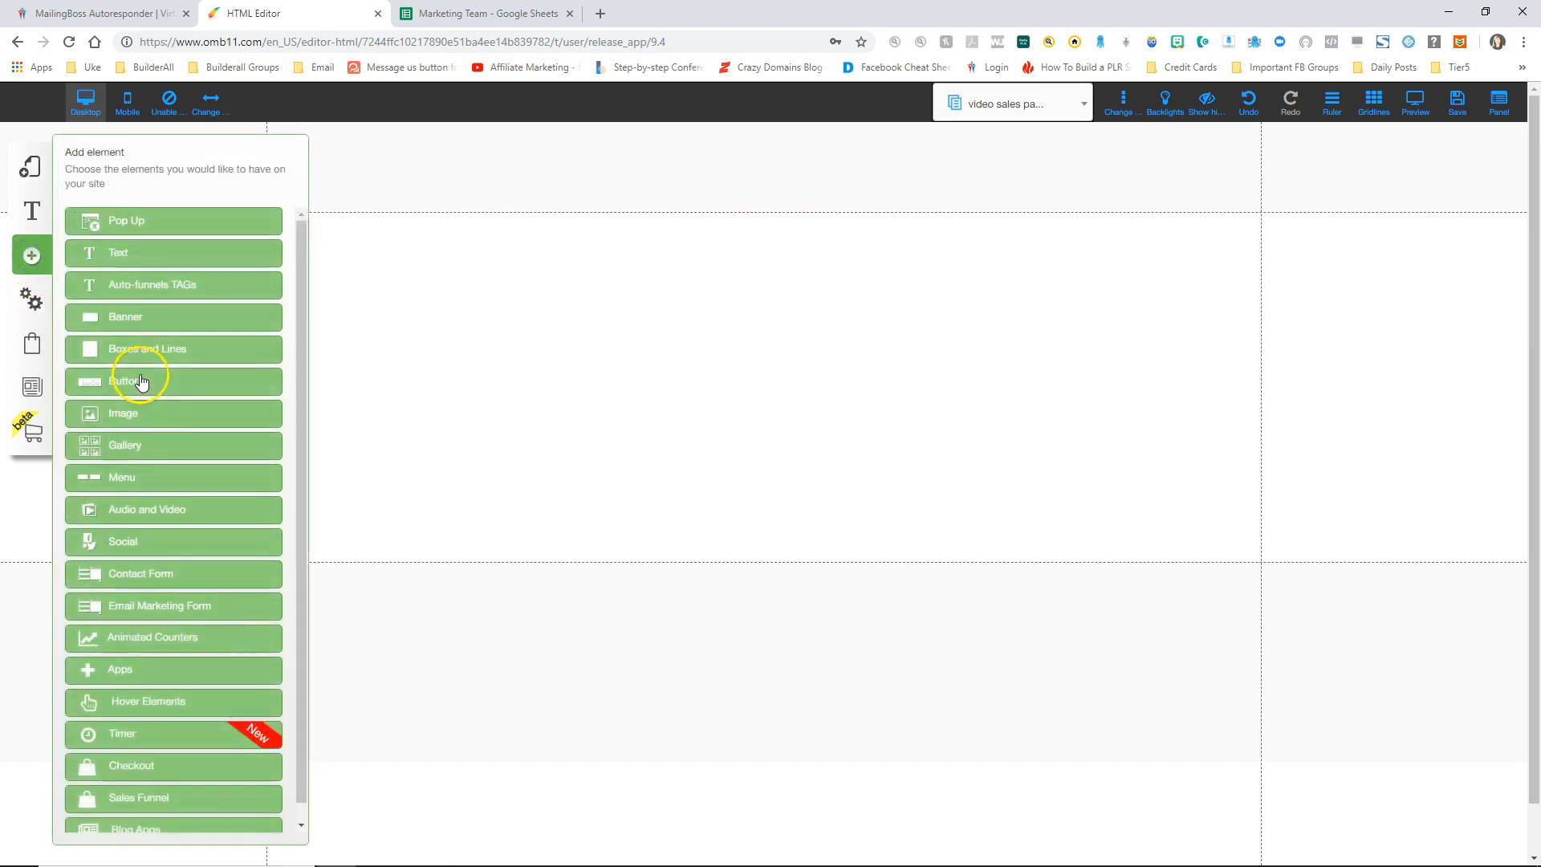
{"action": "left_click_drag", "start_coordinate": [136, 411], "coordinate": [183, 417]}
{"action": "left_click_drag", "start_coordinate": [196, 286], "coordinate": [784, 430]}
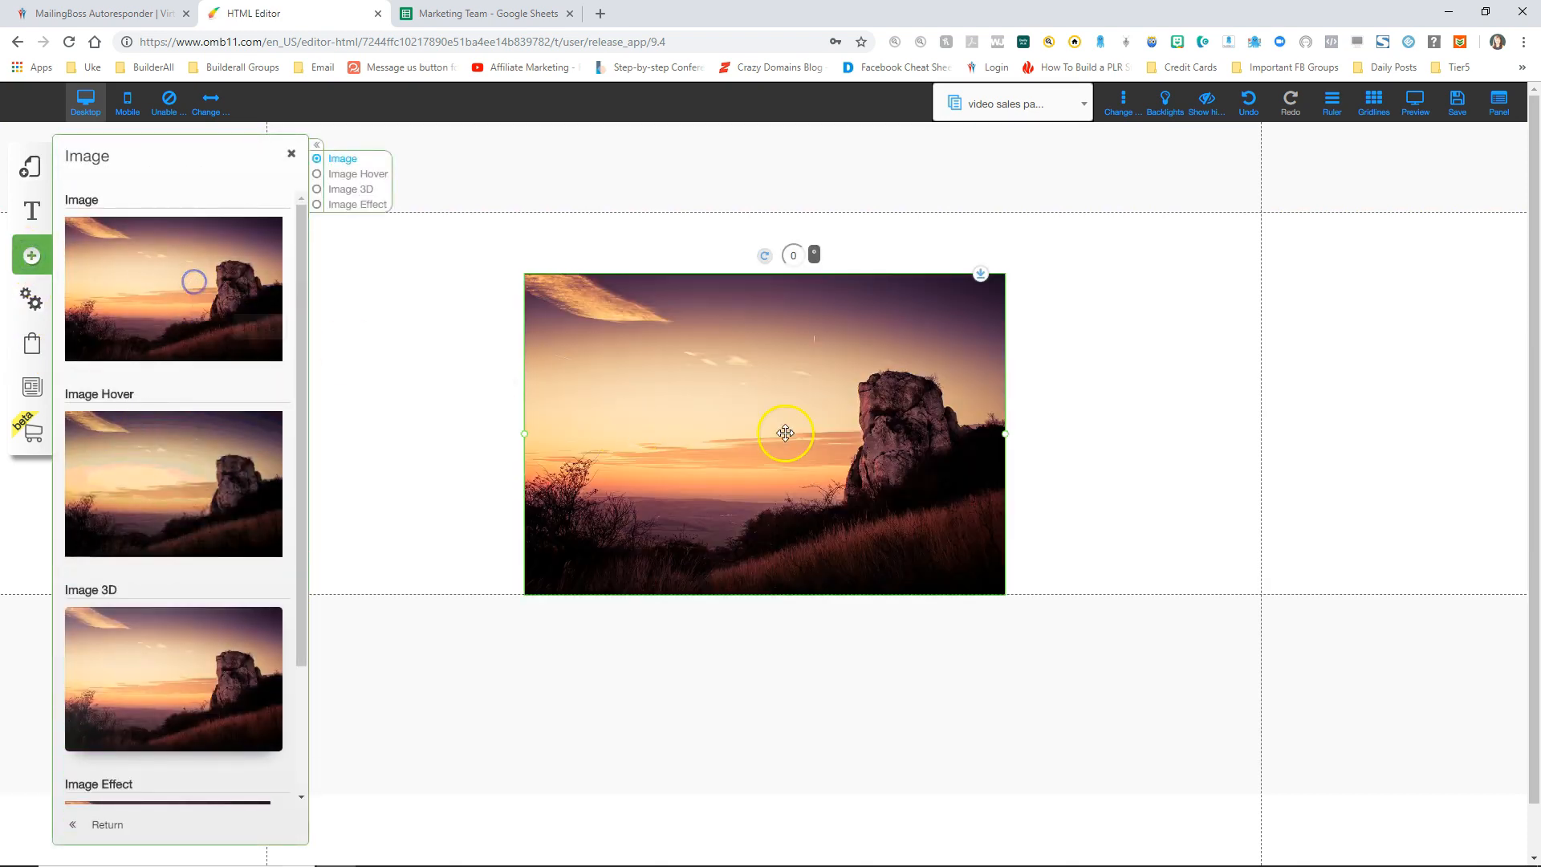
{"action": "right_click", "coordinate": [774, 430]}
{"action": "left_click", "coordinate": [722, 262]}
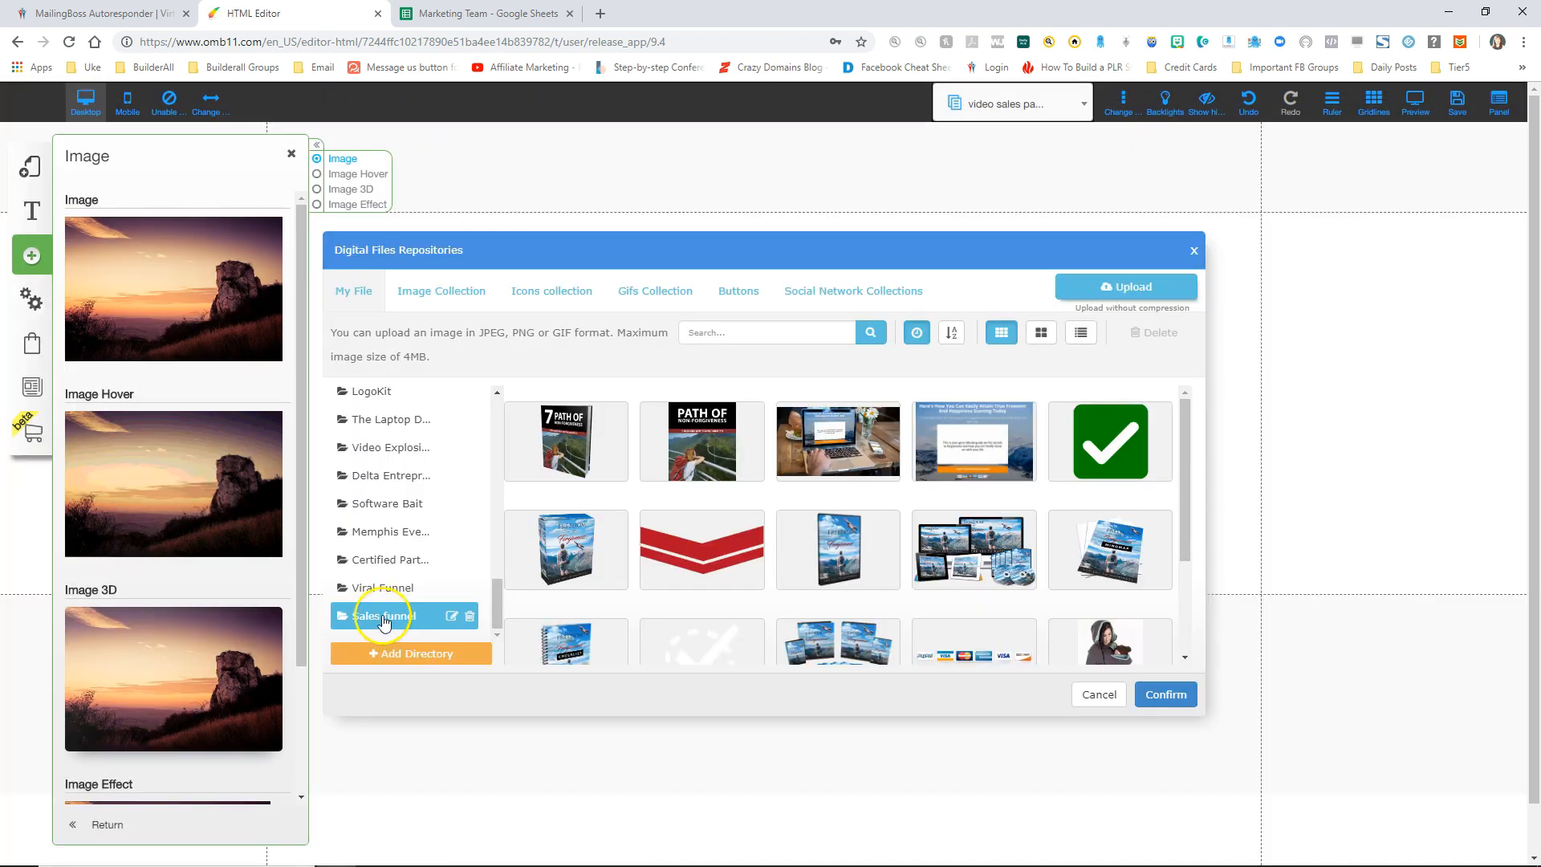
{"action": "left_click", "coordinate": [384, 617]}
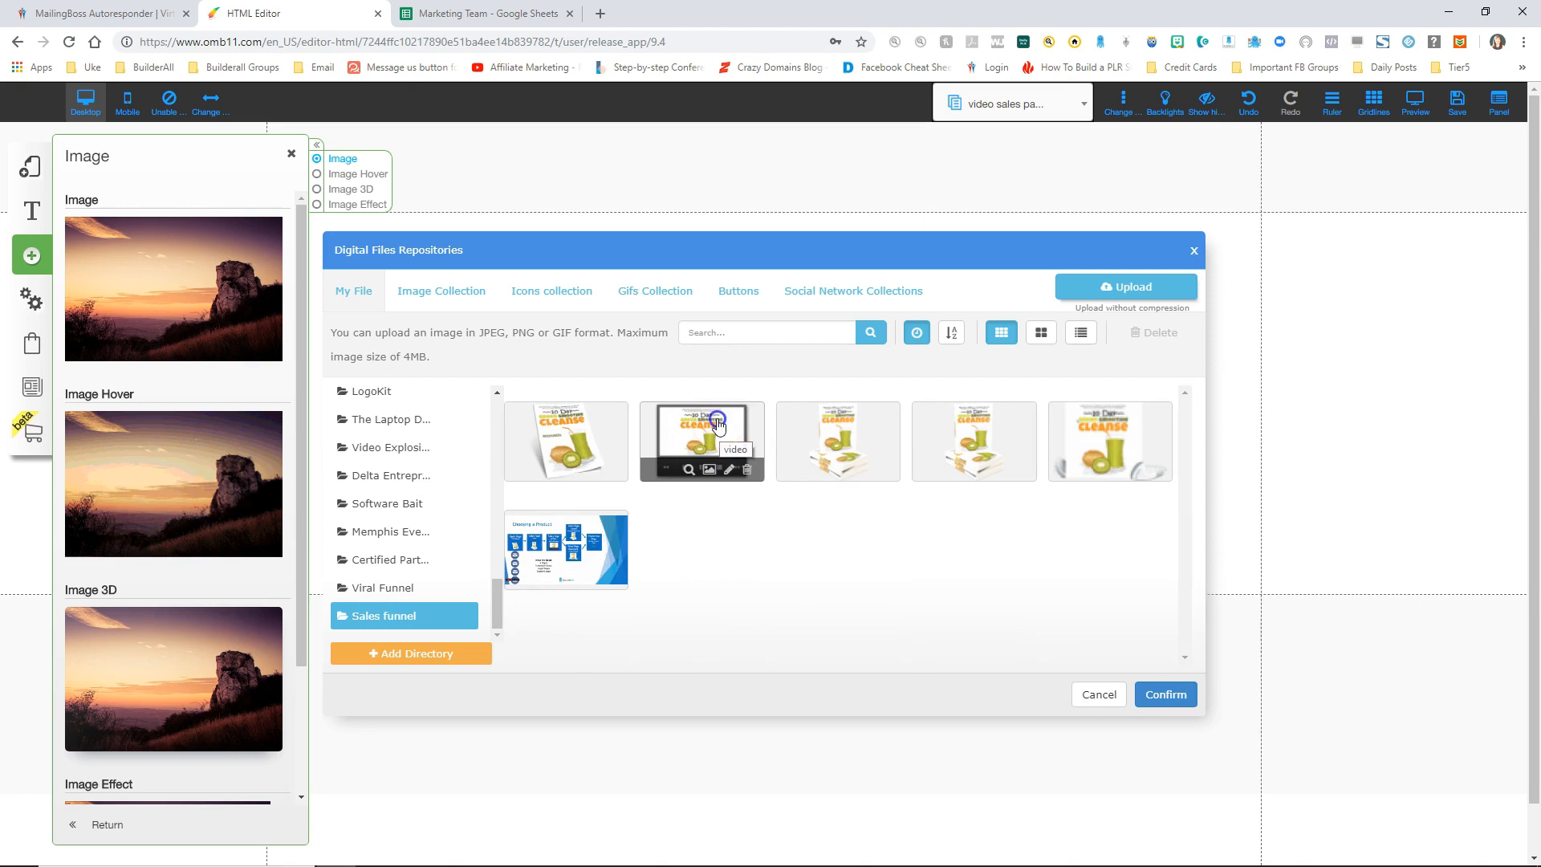
{"action": "left_click", "coordinate": [718, 424]}
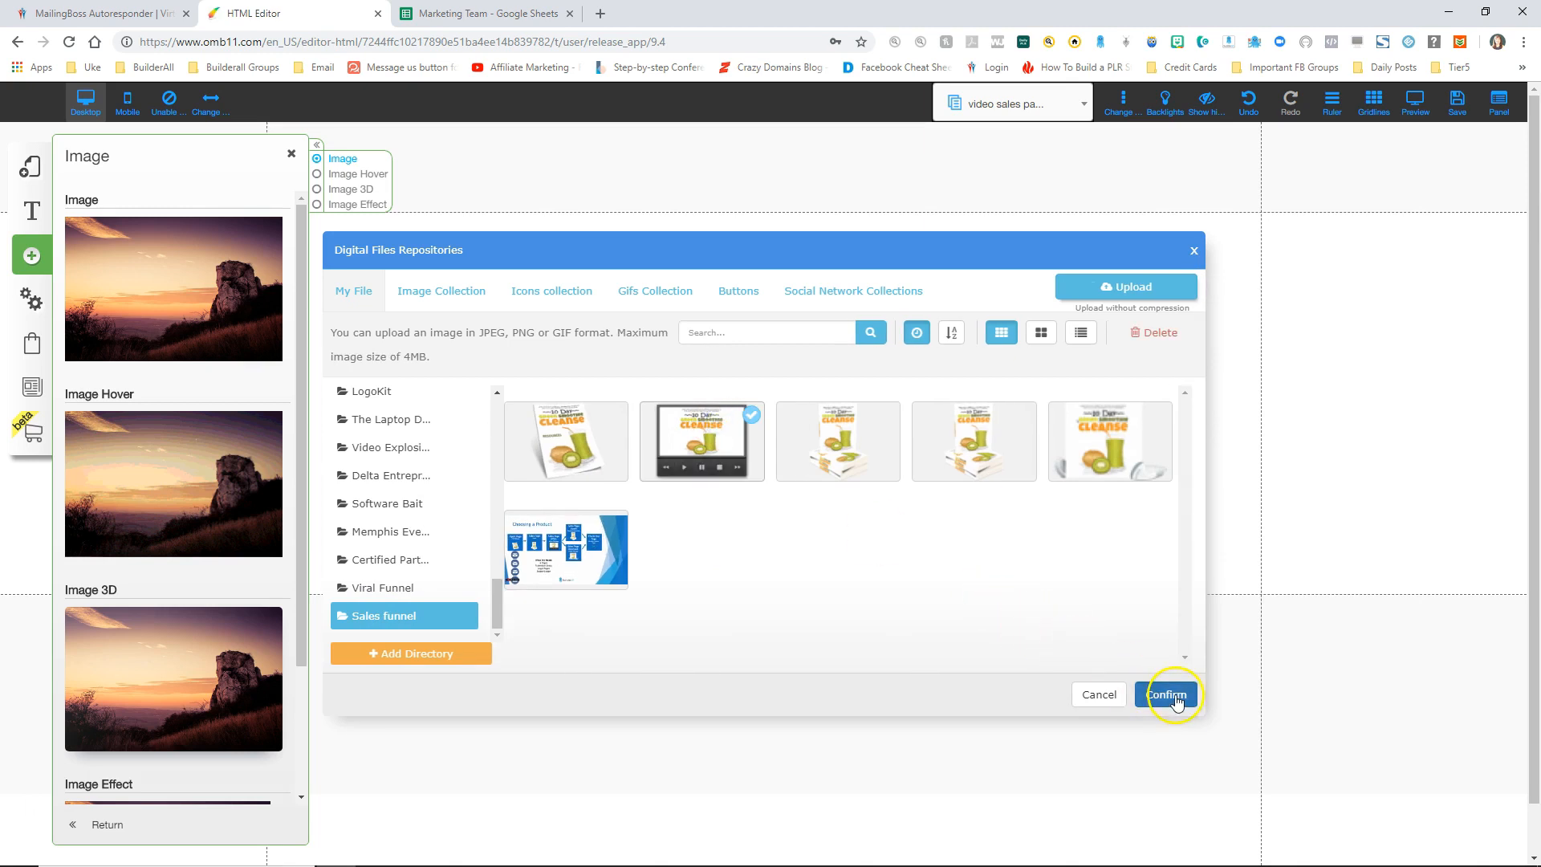
{"action": "left_click", "coordinate": [1168, 694]}
Step: Shrink the video image and position it under the Sales Page - Video heading
{"action": "left_click_drag", "start_coordinate": [1006, 469], "coordinate": [750, 399]}
{"action": "left_click_drag", "start_coordinate": [658, 345], "coordinate": [782, 391]}
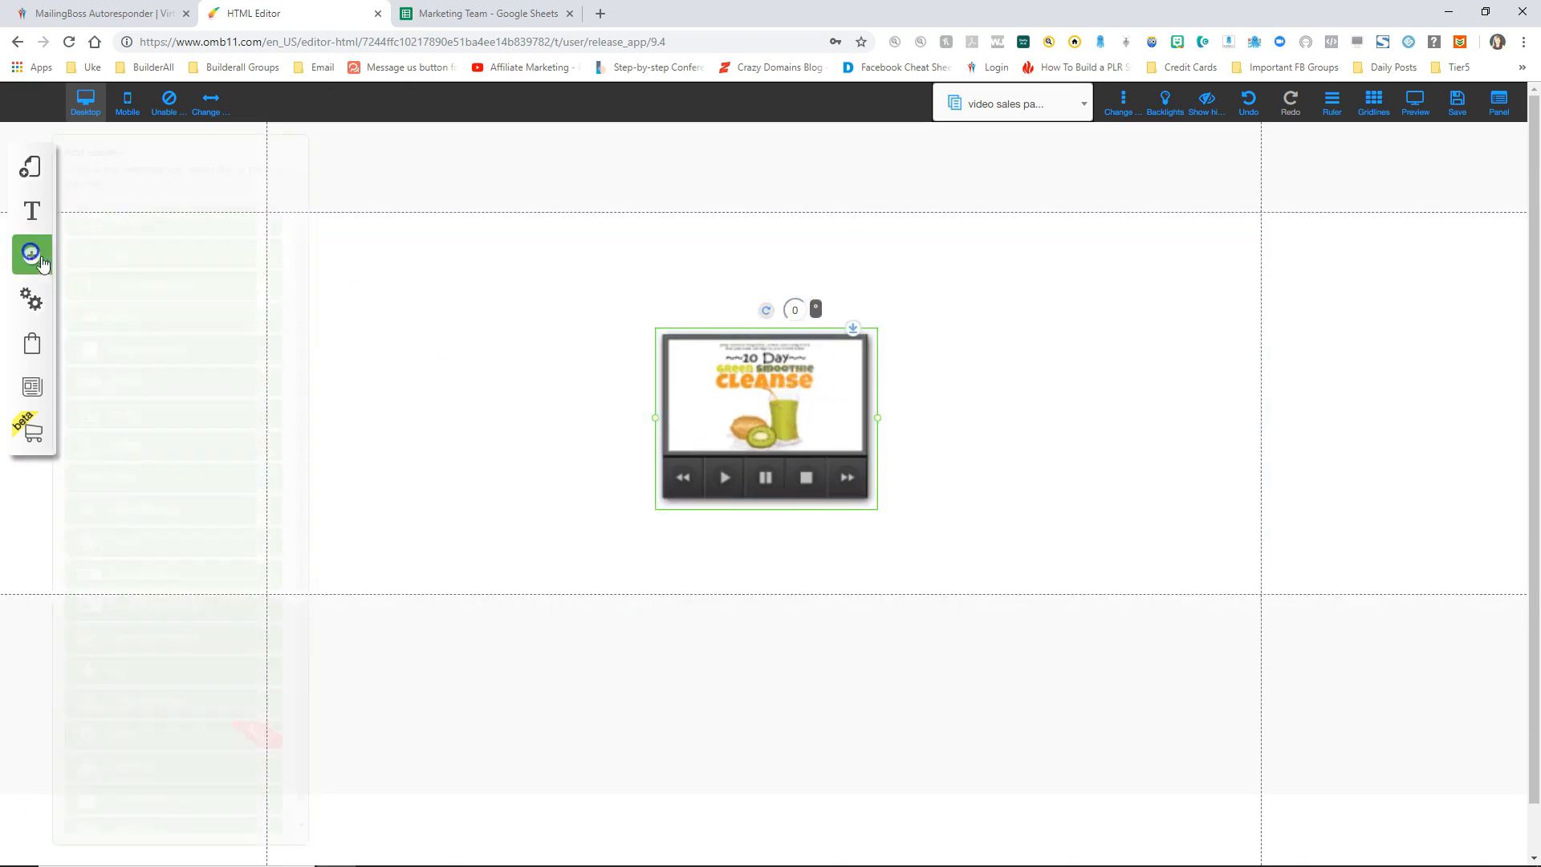
{"action": "left_click", "coordinate": [774, 251]}
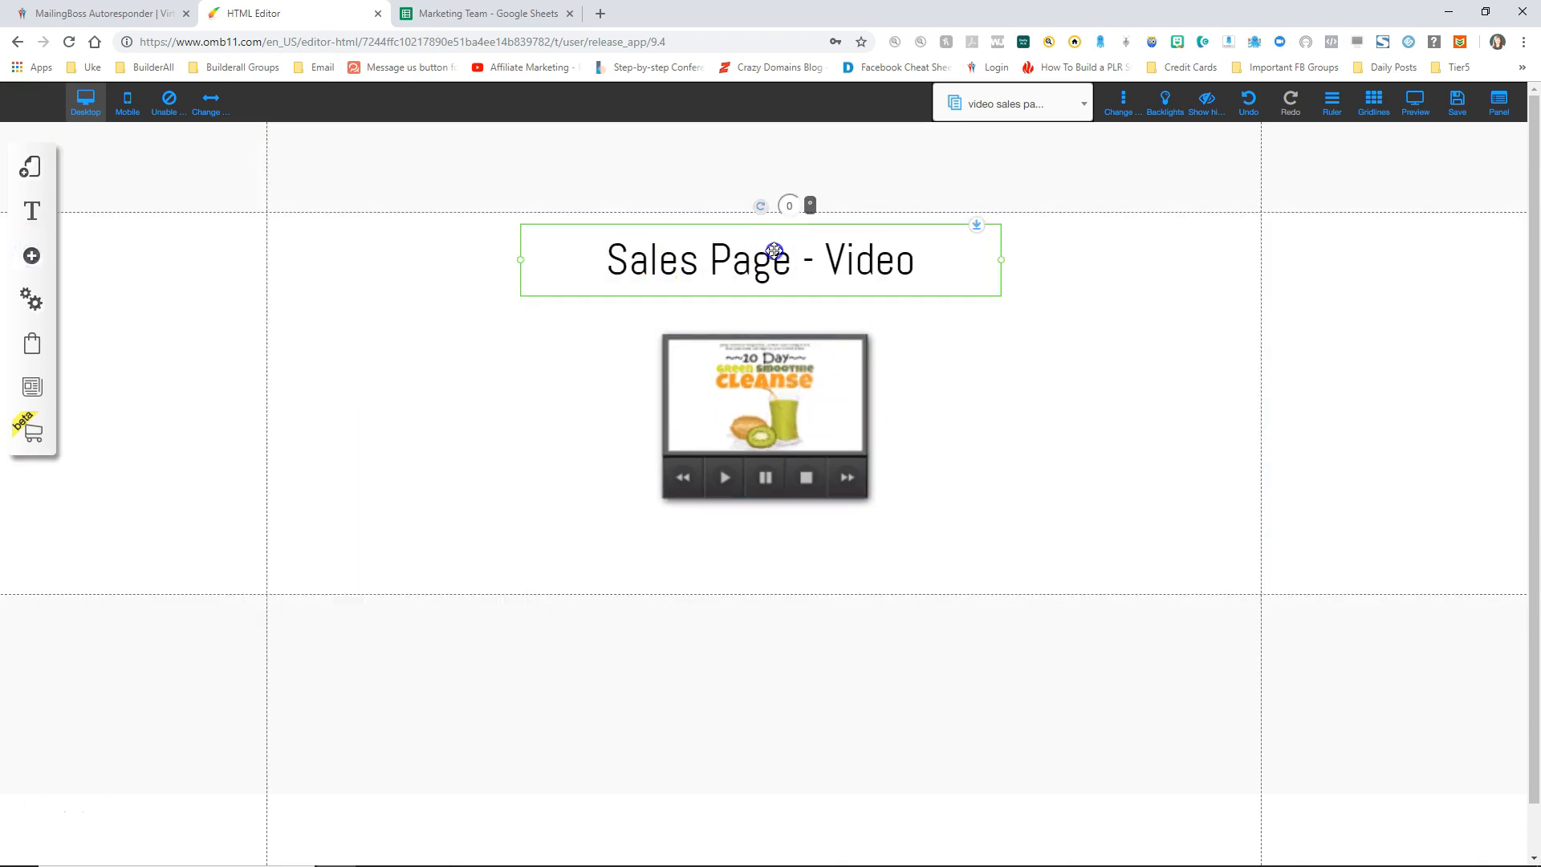
{"action": "left_click_drag", "start_coordinate": [749, 436], "coordinate": [750, 424]}
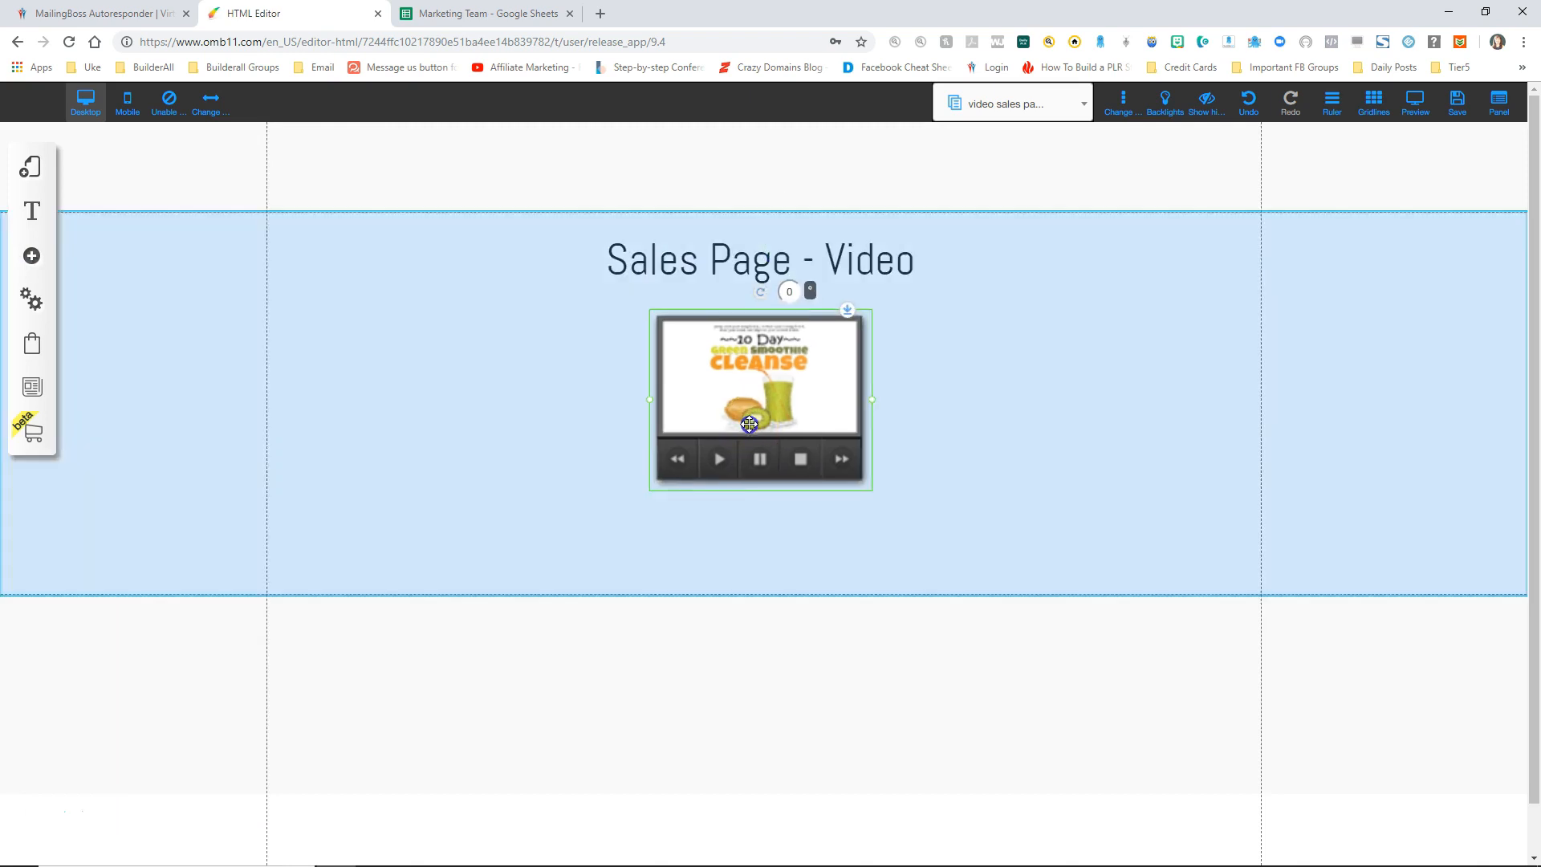
{"action": "left_click", "coordinate": [913, 456]}
Step: Save the modified pages of the site
{"action": "left_click", "coordinate": [1456, 102]}
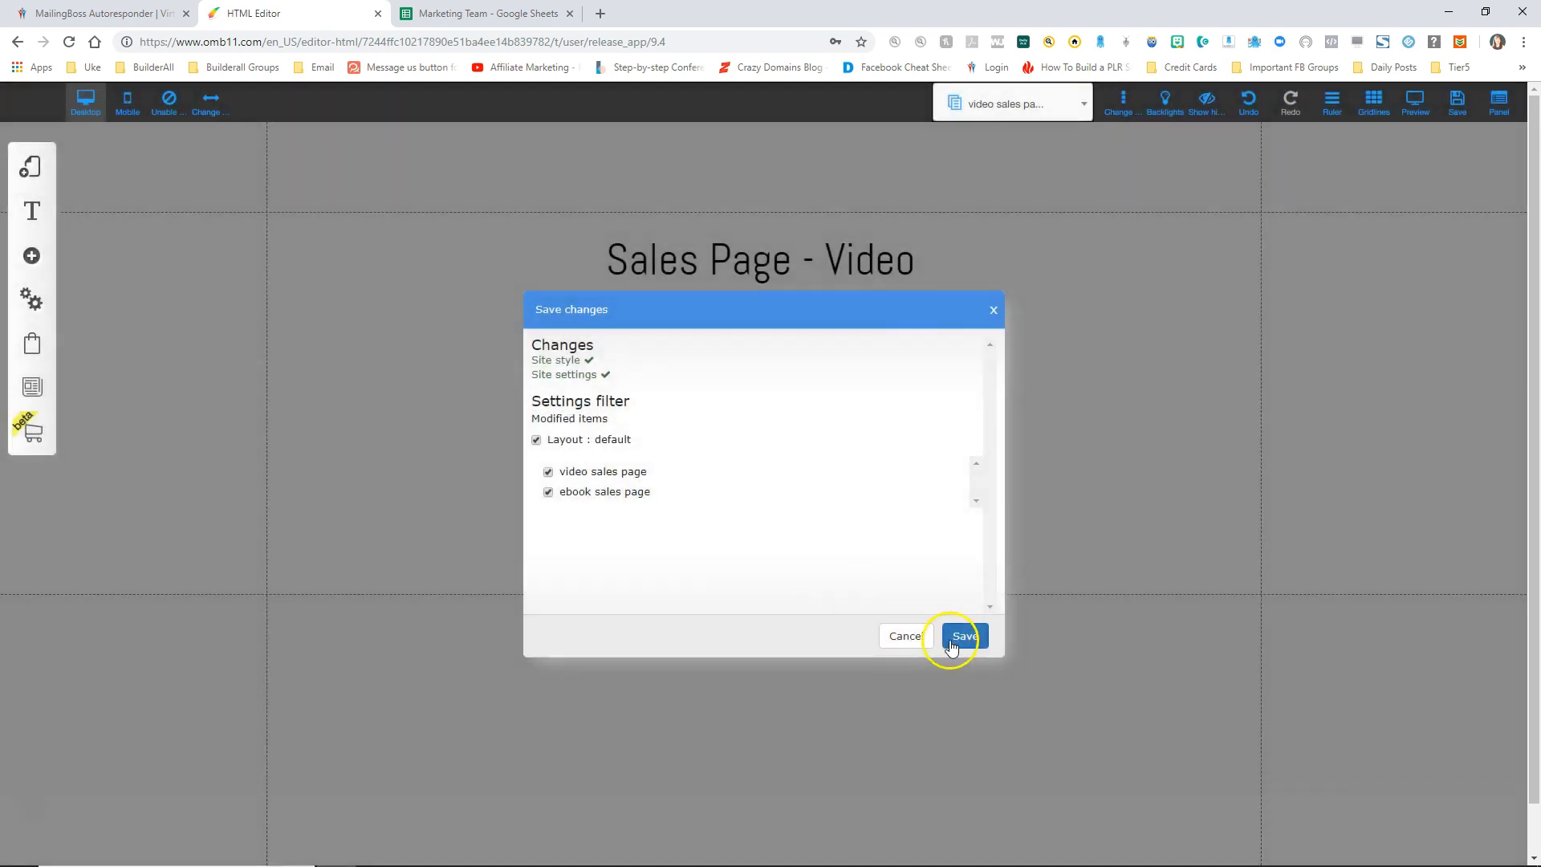
{"action": "left_click", "coordinate": [961, 637]}
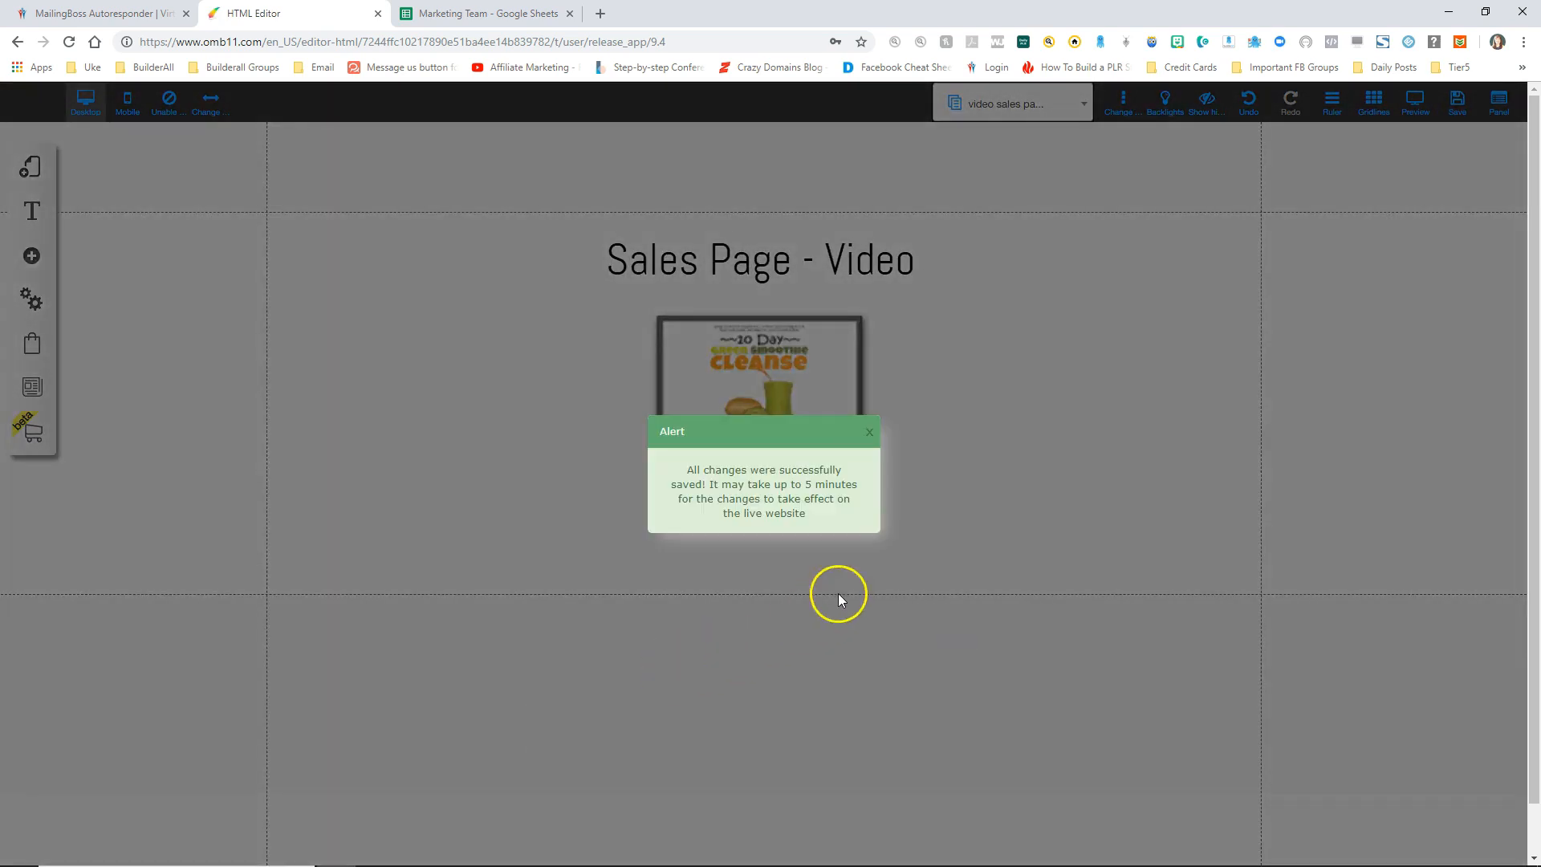
{"action": "left_click", "coordinate": [869, 436]}
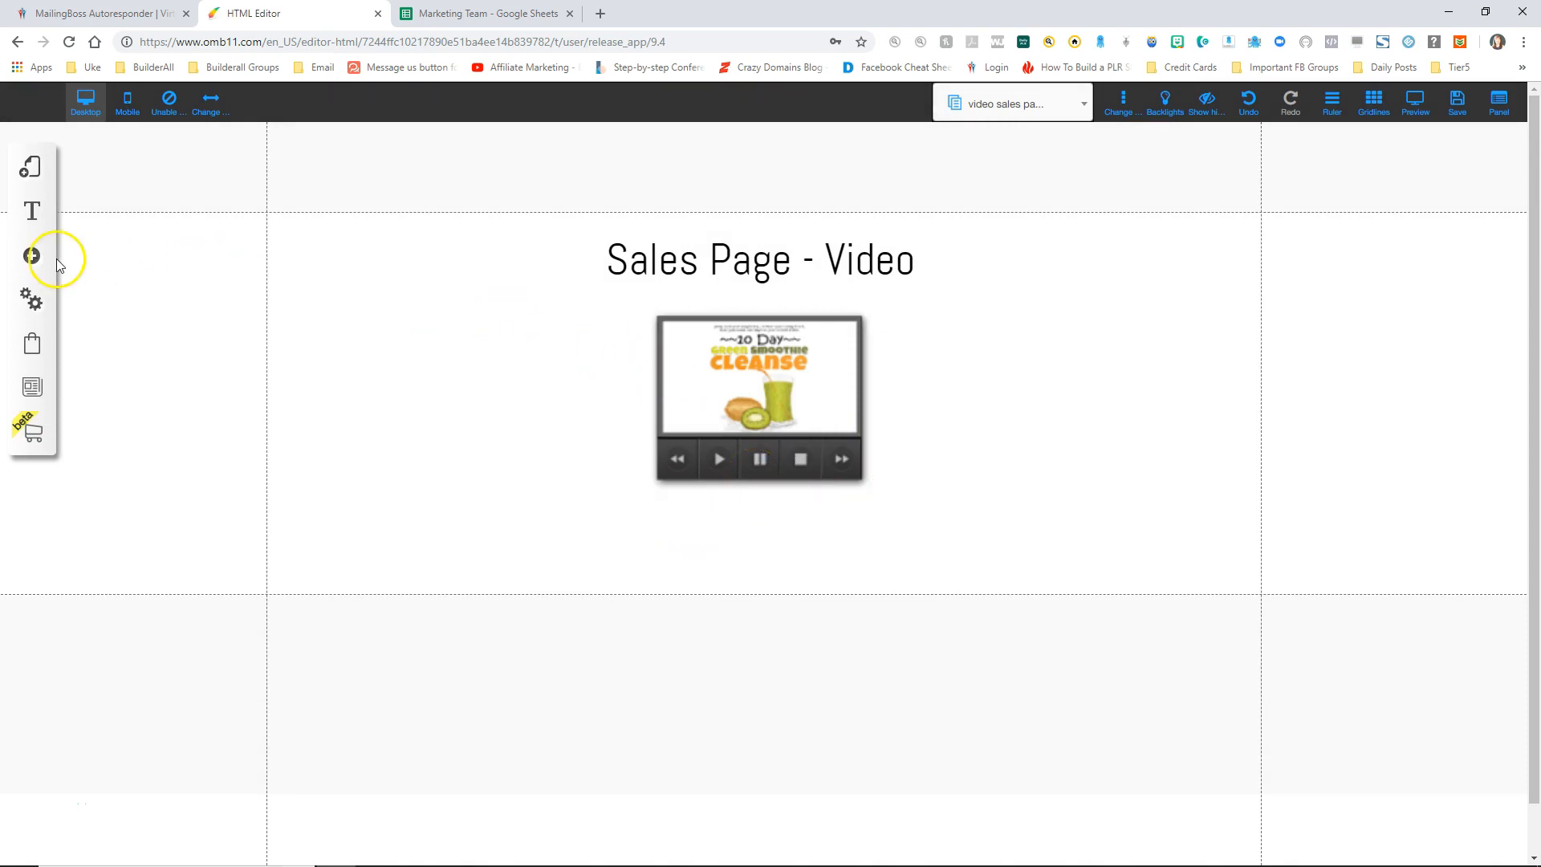
Step: Add a blank page named 'personal coaching sales page' to the default layout
{"action": "left_click", "coordinate": [33, 168]}
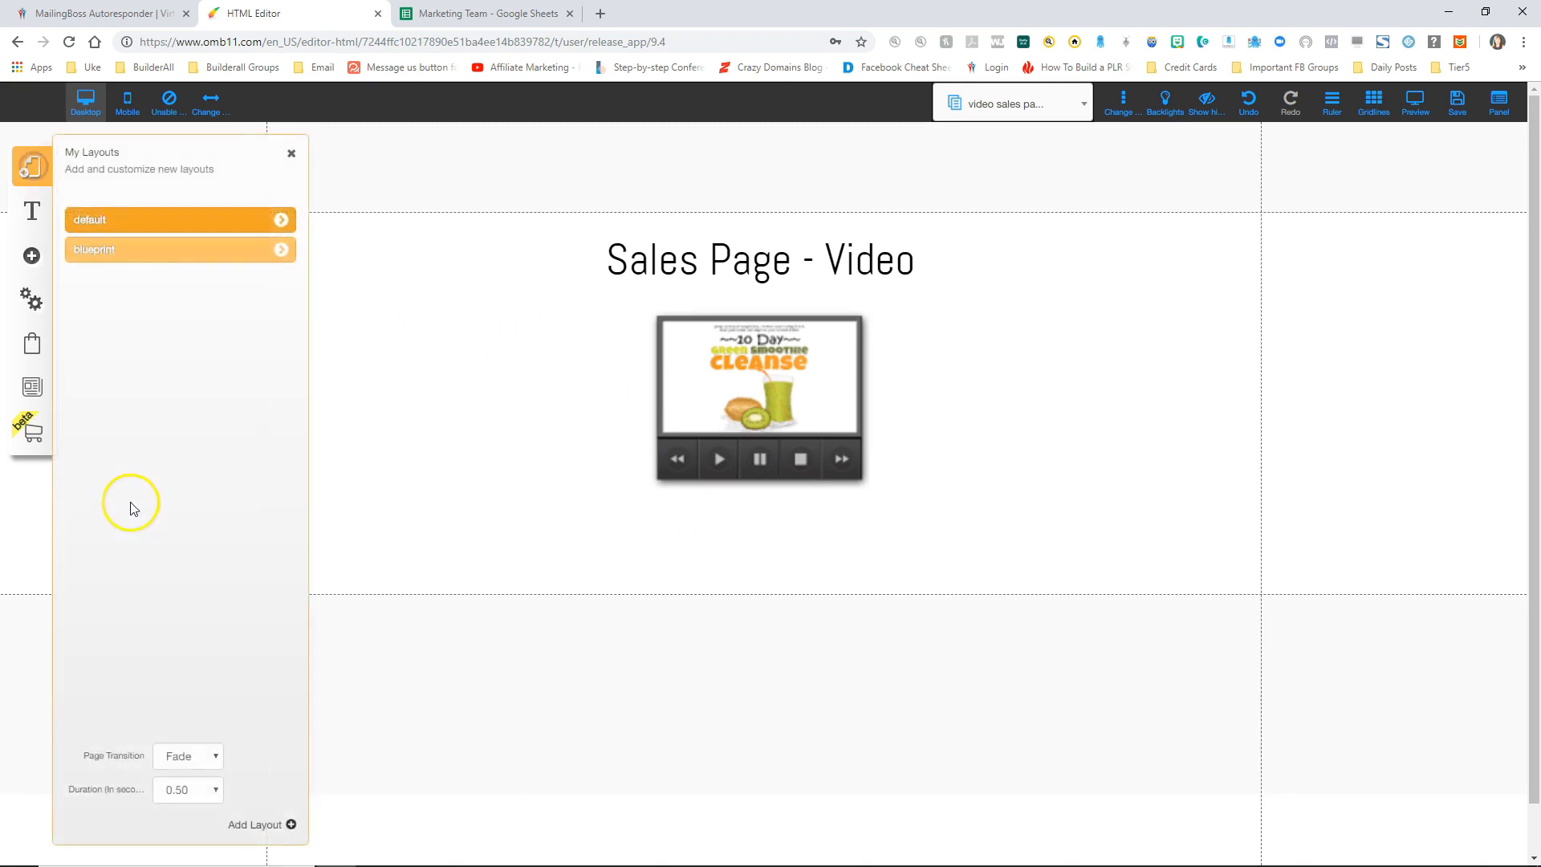
{"action": "left_click", "coordinate": [280, 224]}
{"action": "left_click", "coordinate": [274, 829]}
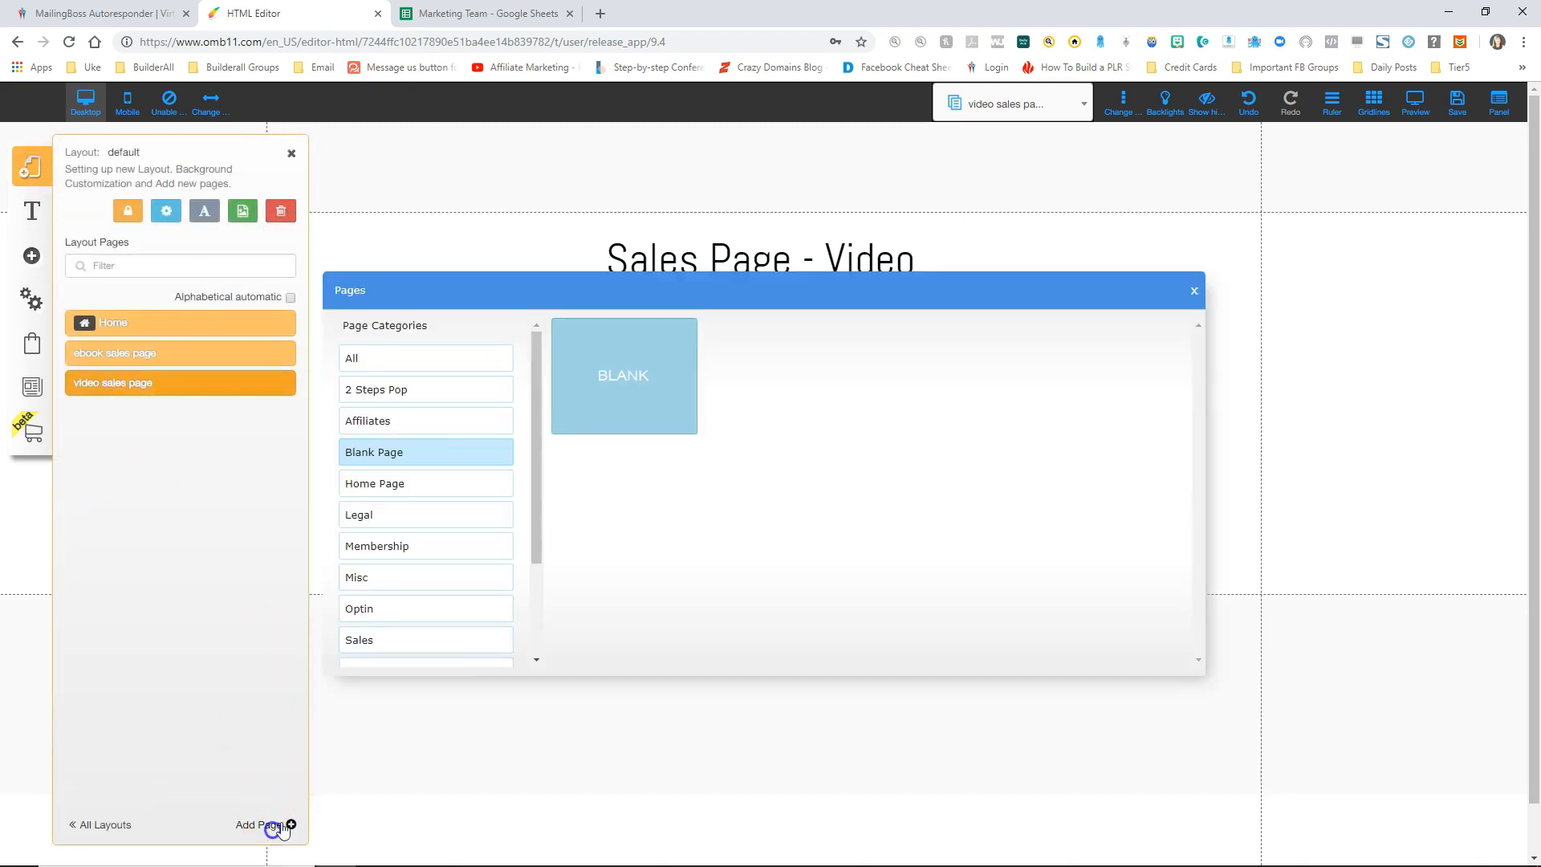
{"action": "left_click", "coordinate": [630, 354]}
{"action": "left_click_drag", "start_coordinate": [624, 616], "coordinate": [570, 610]}
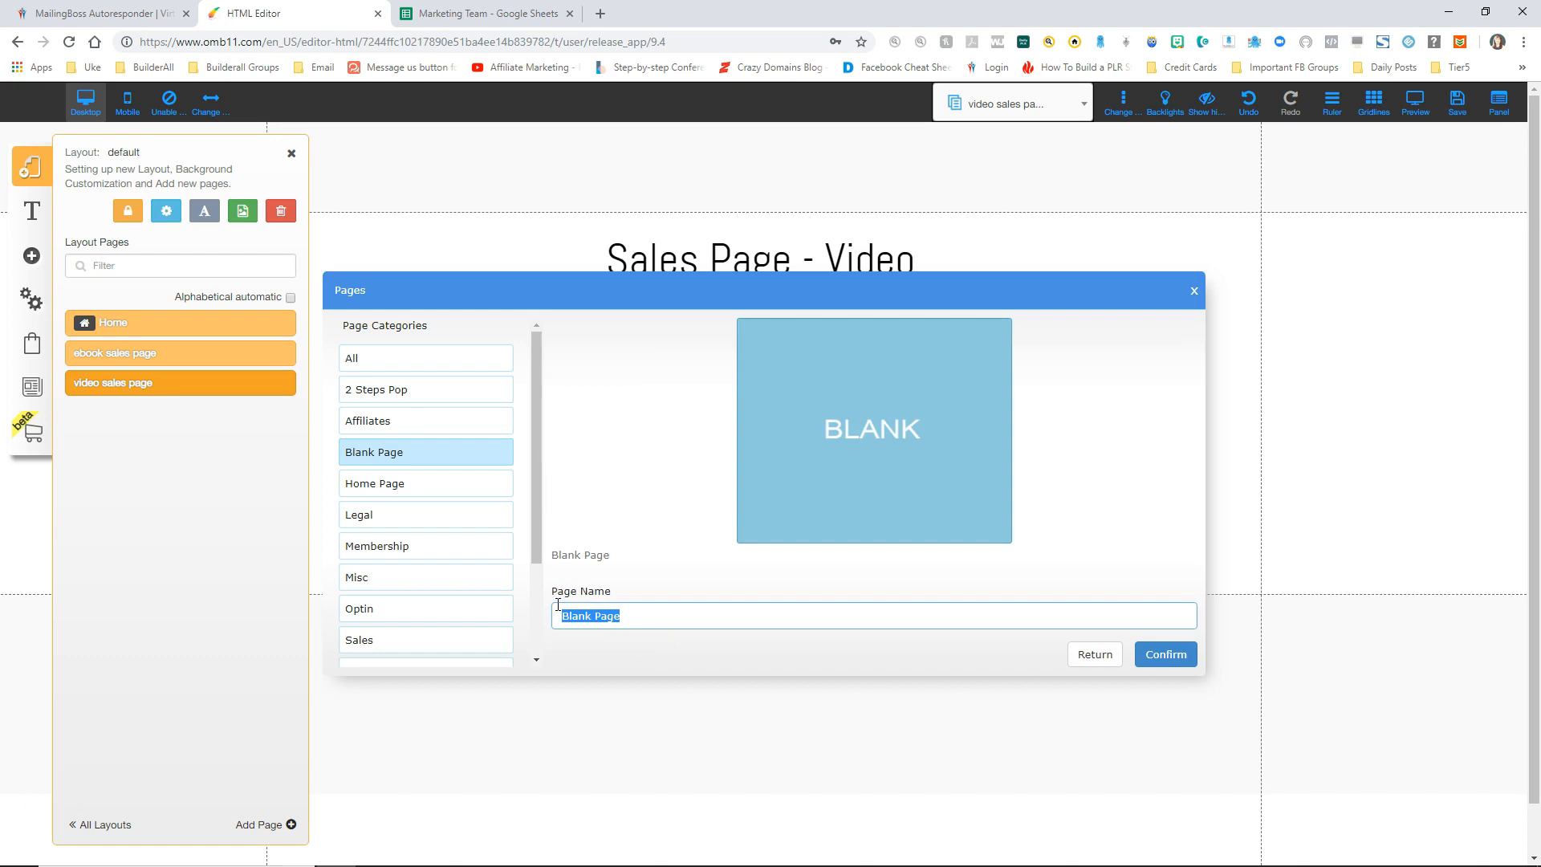
{"action": "type", "text": "personal coaching sales page"}
{"action": "left_click", "coordinate": [1165, 656]}
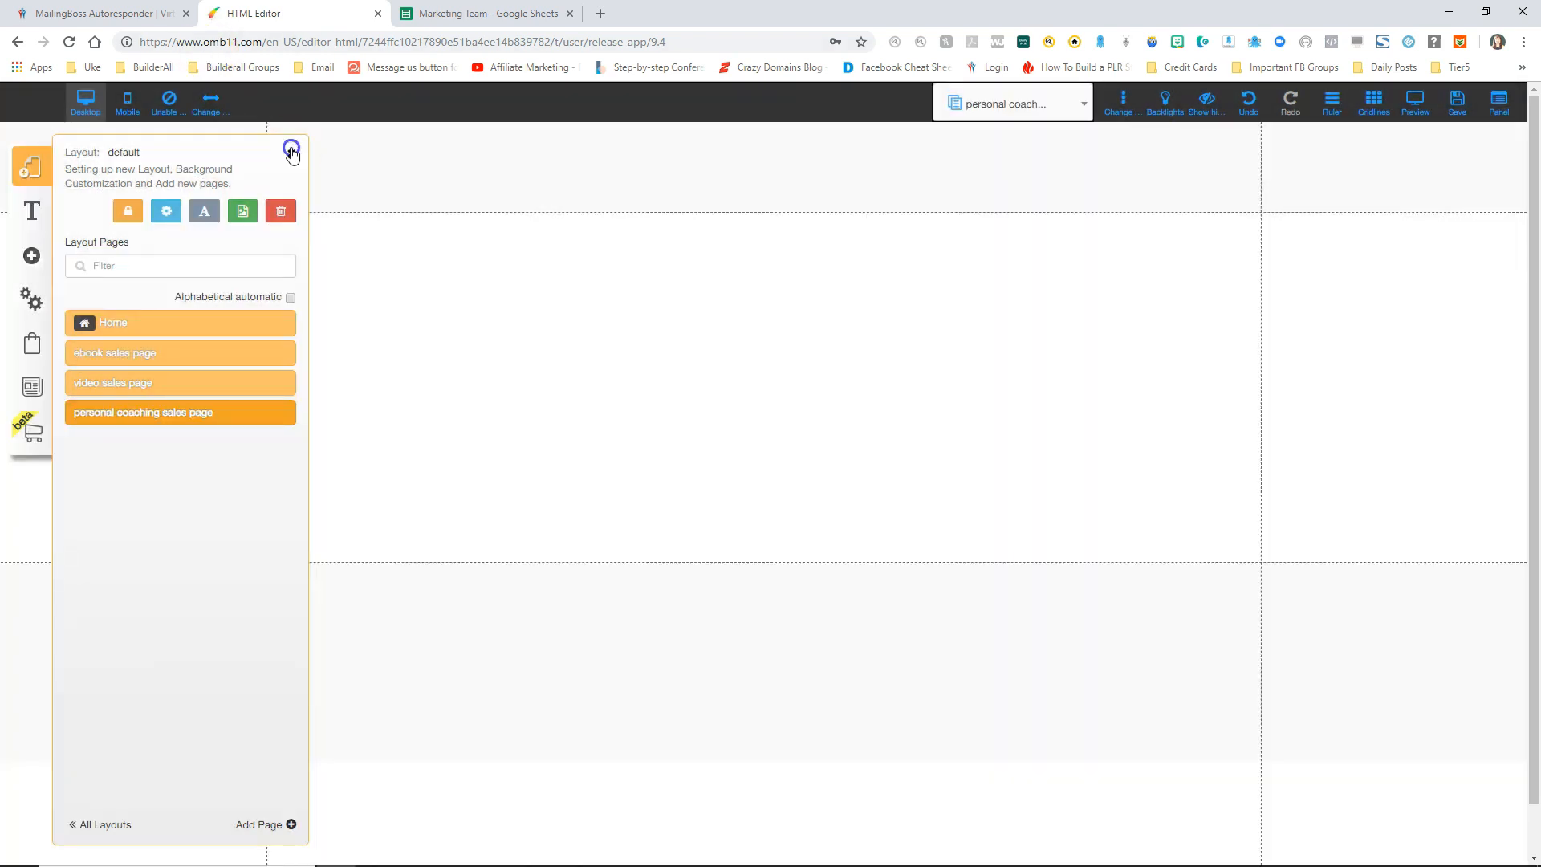
{"action": "left_click", "coordinate": [291, 150]}
Step: Add a large heading reading 'Sales Page (Upsell) - Personal Coaching' near the top of the page
{"action": "left_click", "coordinate": [31, 255]}
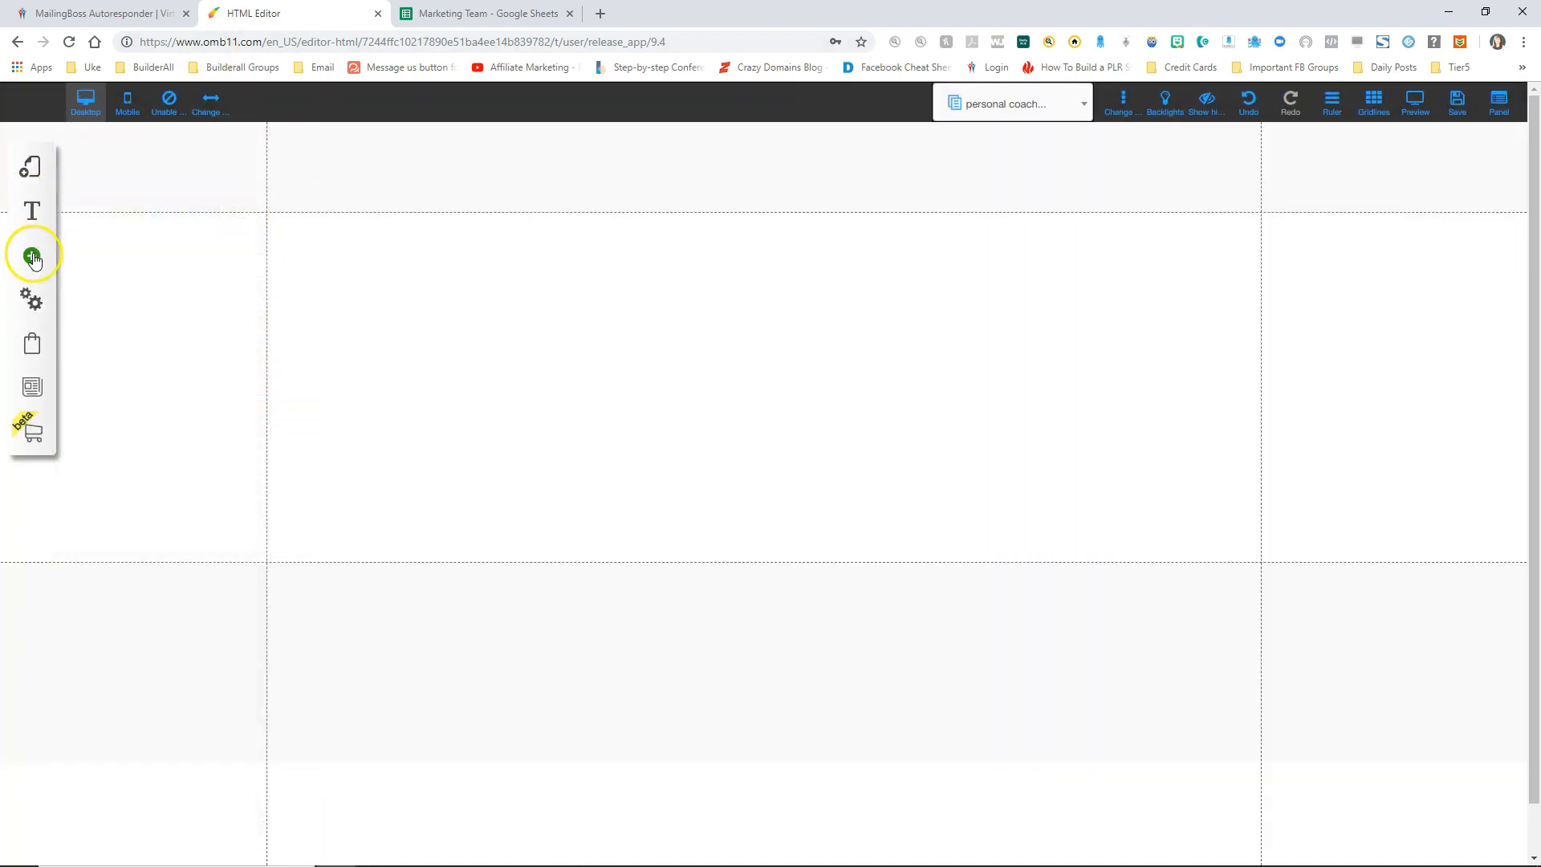
{"action": "left_click", "coordinate": [120, 254]}
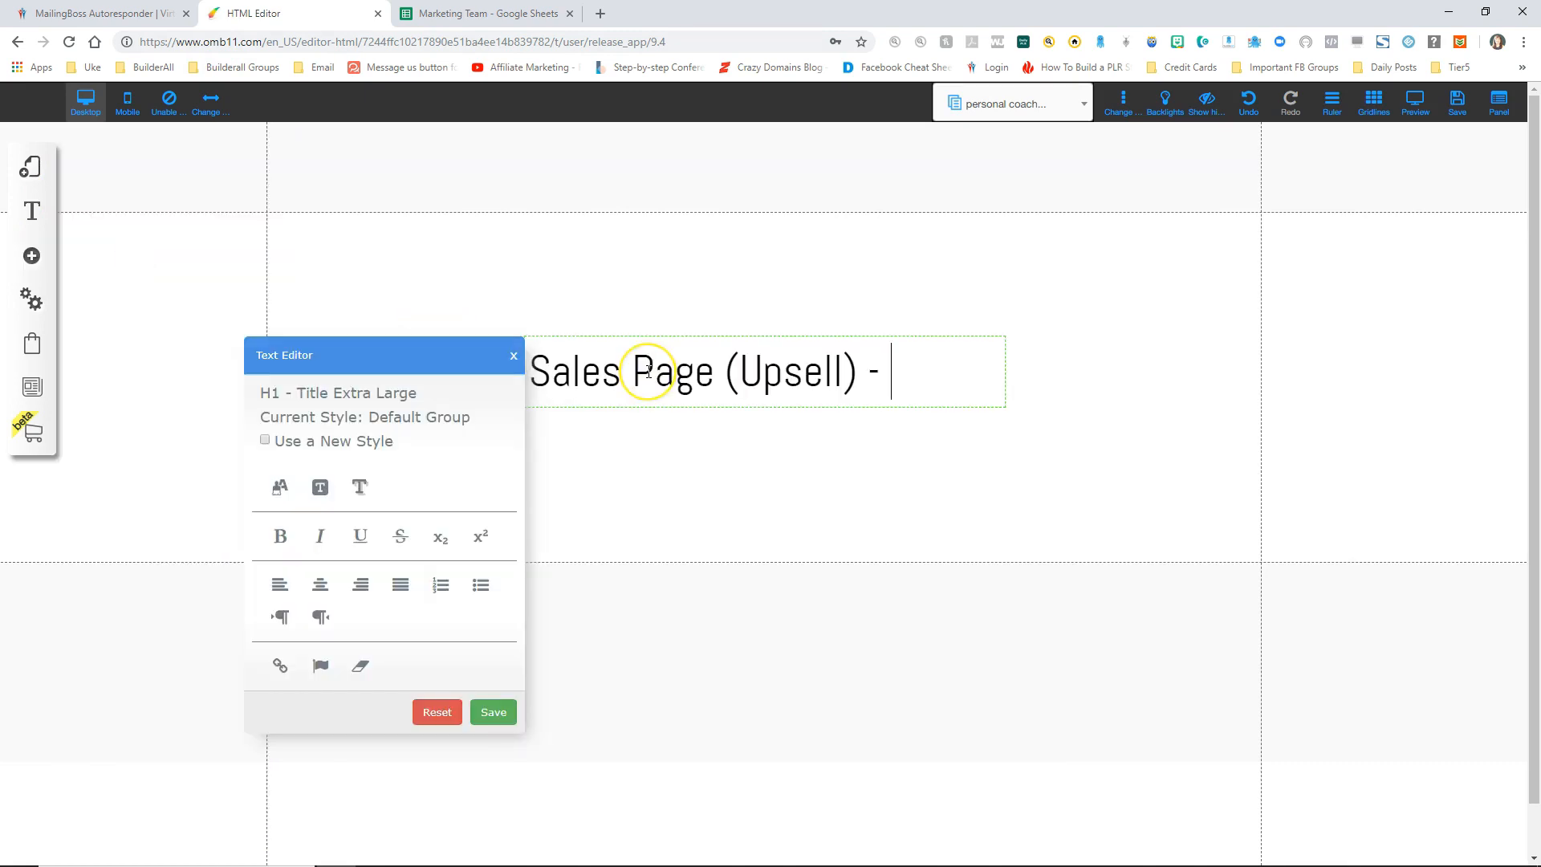
{"action": "key", "text": "BackSpace"}
{"action": "key", "text": "BackSpace"}
{"action": "key", "text": "BackSpace"}
{"action": "key", "text": "BackSpace"}
{"action": "key", "text": "BackSpace"}
{"action": "type", "text": "Vid"}
{"action": "key", "text": "BackSpace"}
{"action": "type", "text": "Personal Coaching"}
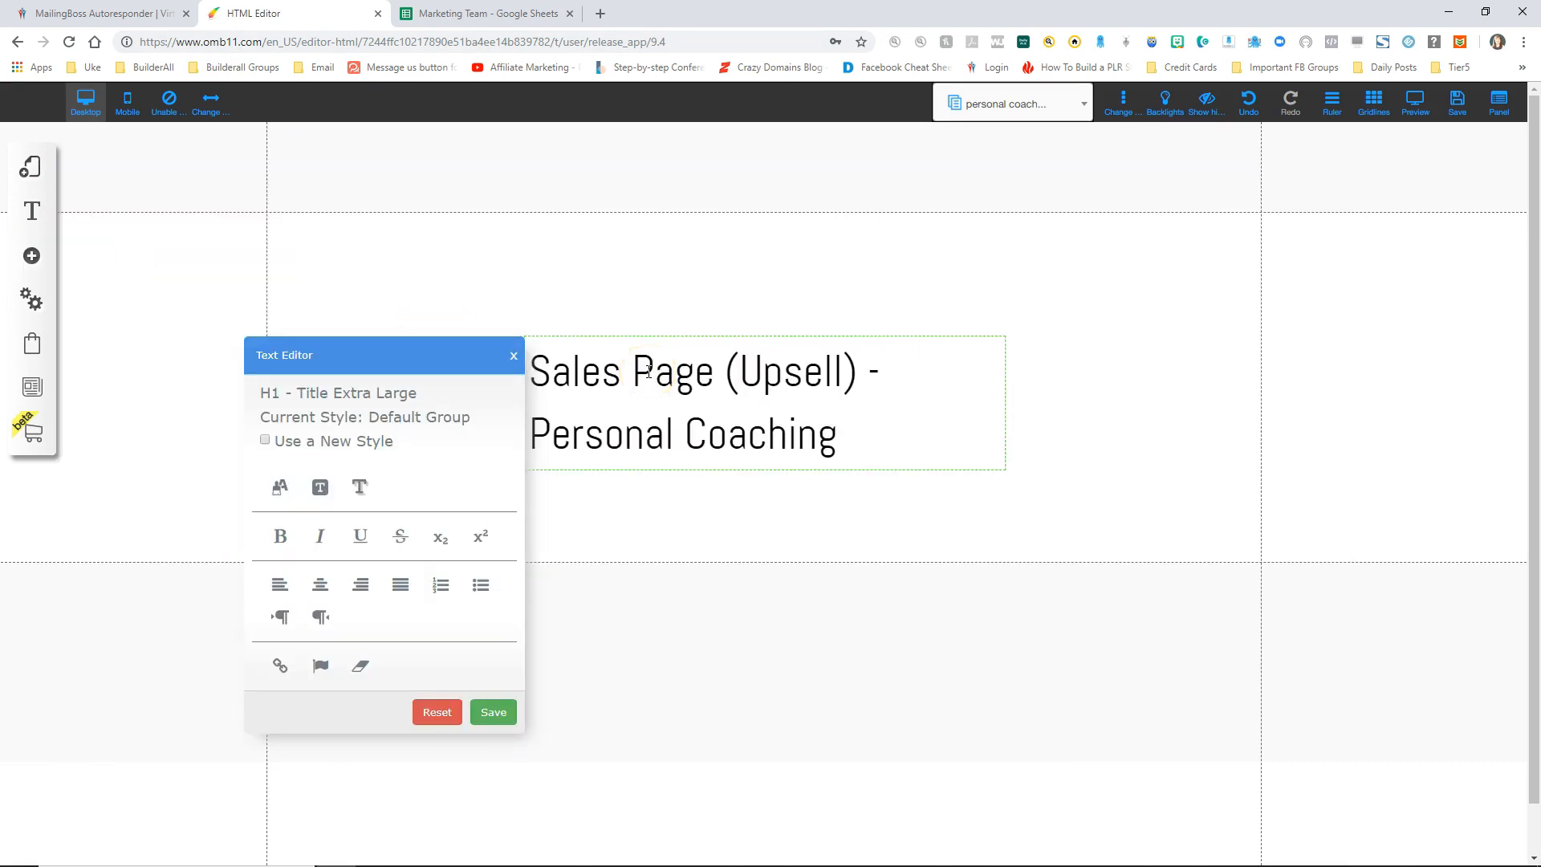
{"action": "left_click", "coordinate": [510, 712]}
{"action": "left_click", "coordinate": [739, 430]}
{"action": "left_click_drag", "start_coordinate": [739, 430], "coordinate": [732, 313]}
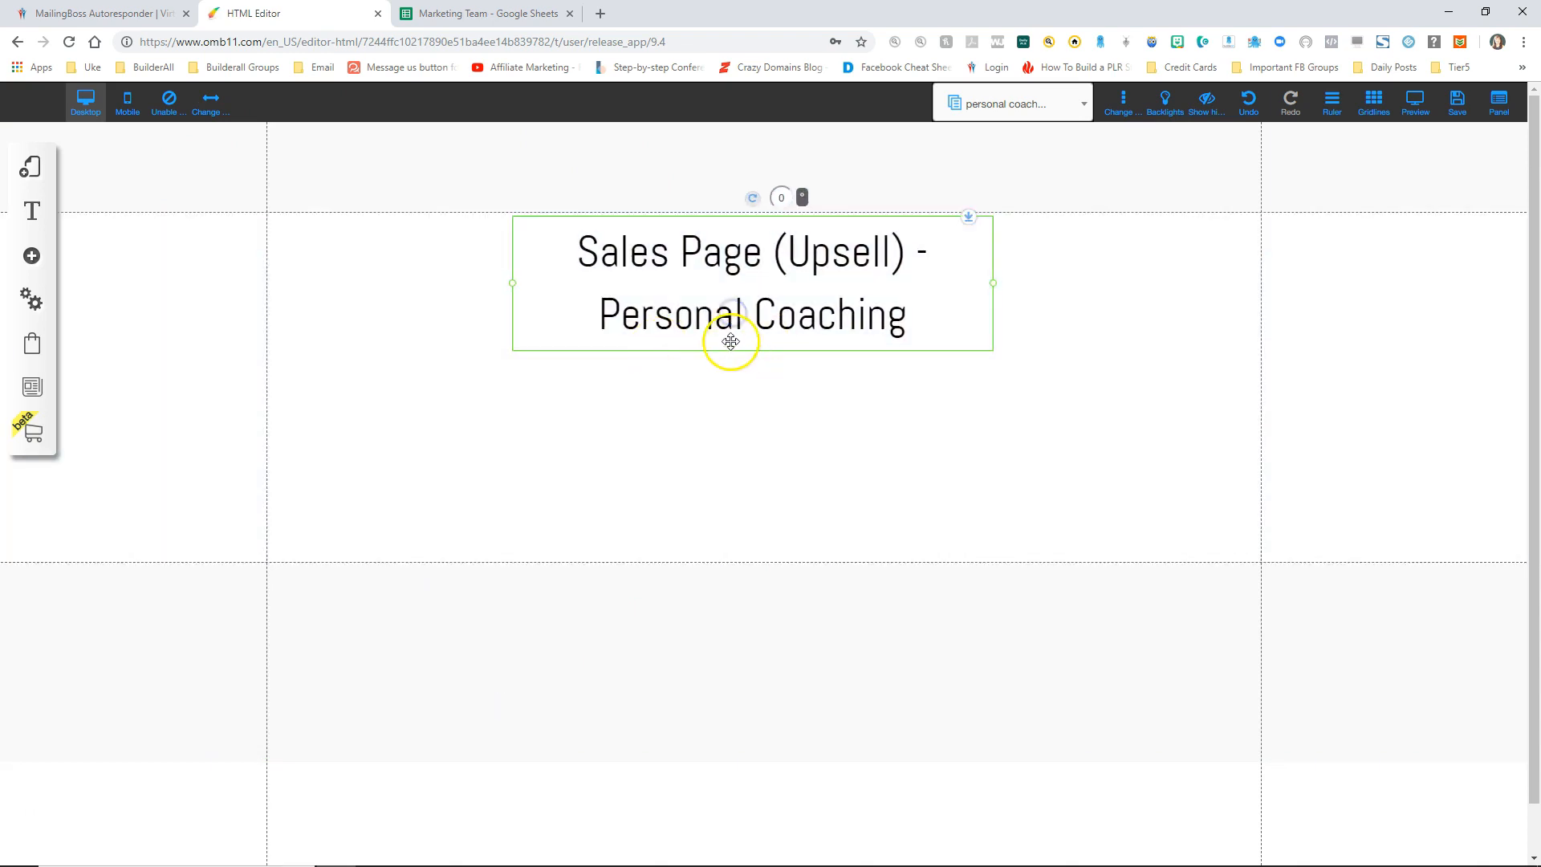
{"action": "left_click", "coordinate": [36, 258]}
Step: Place an image, swap it for the cleanse book from the Sales funnel folder, and shrink it
{"action": "left_click", "coordinate": [148, 406]}
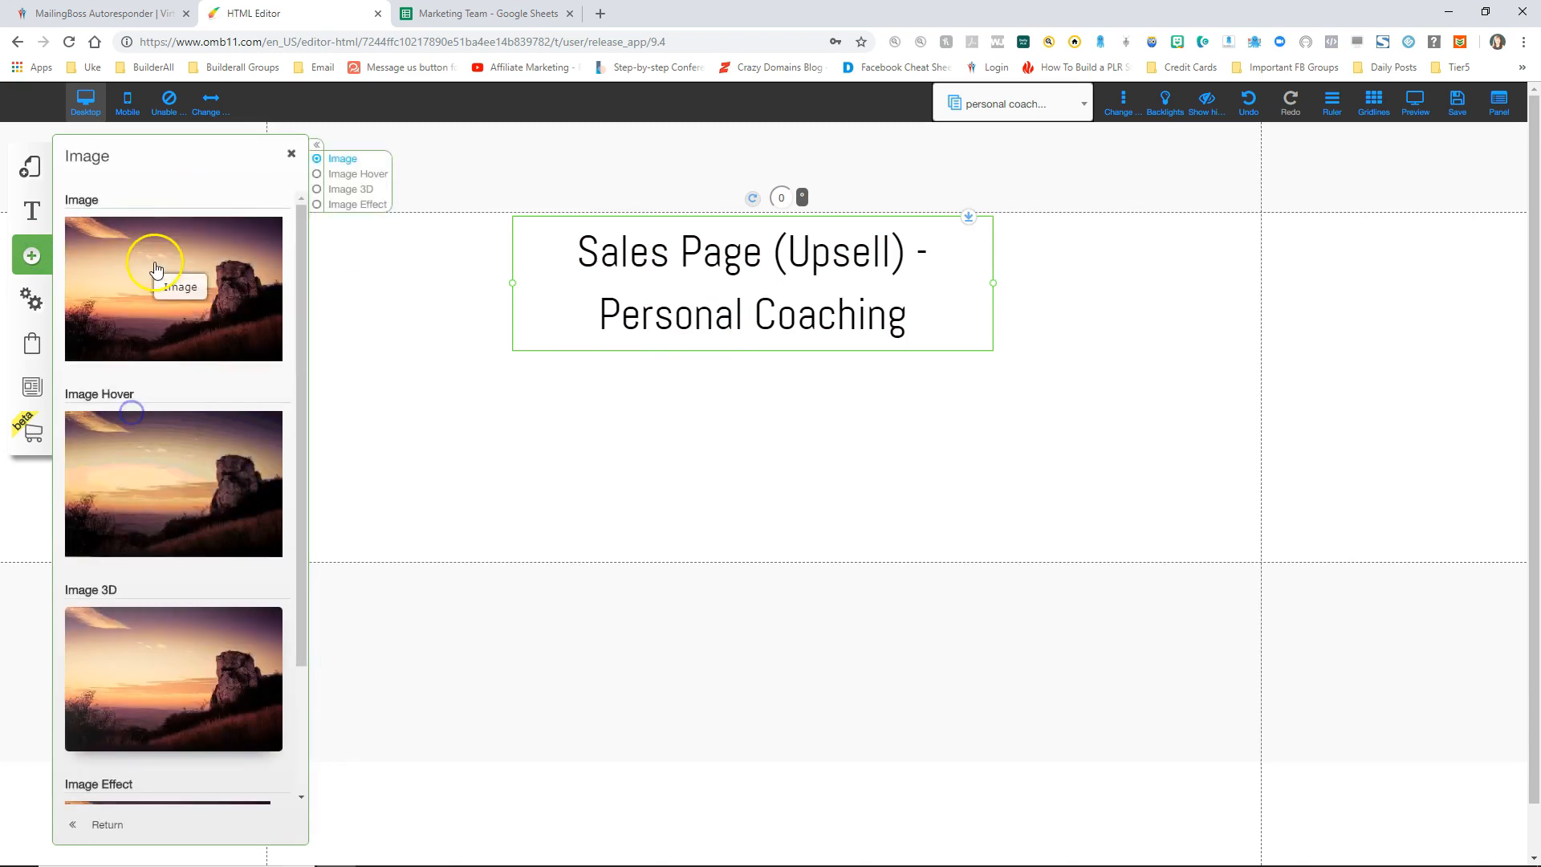
{"action": "left_click_drag", "start_coordinate": [166, 276], "coordinate": [719, 427]}
{"action": "left_click", "coordinate": [709, 263]}
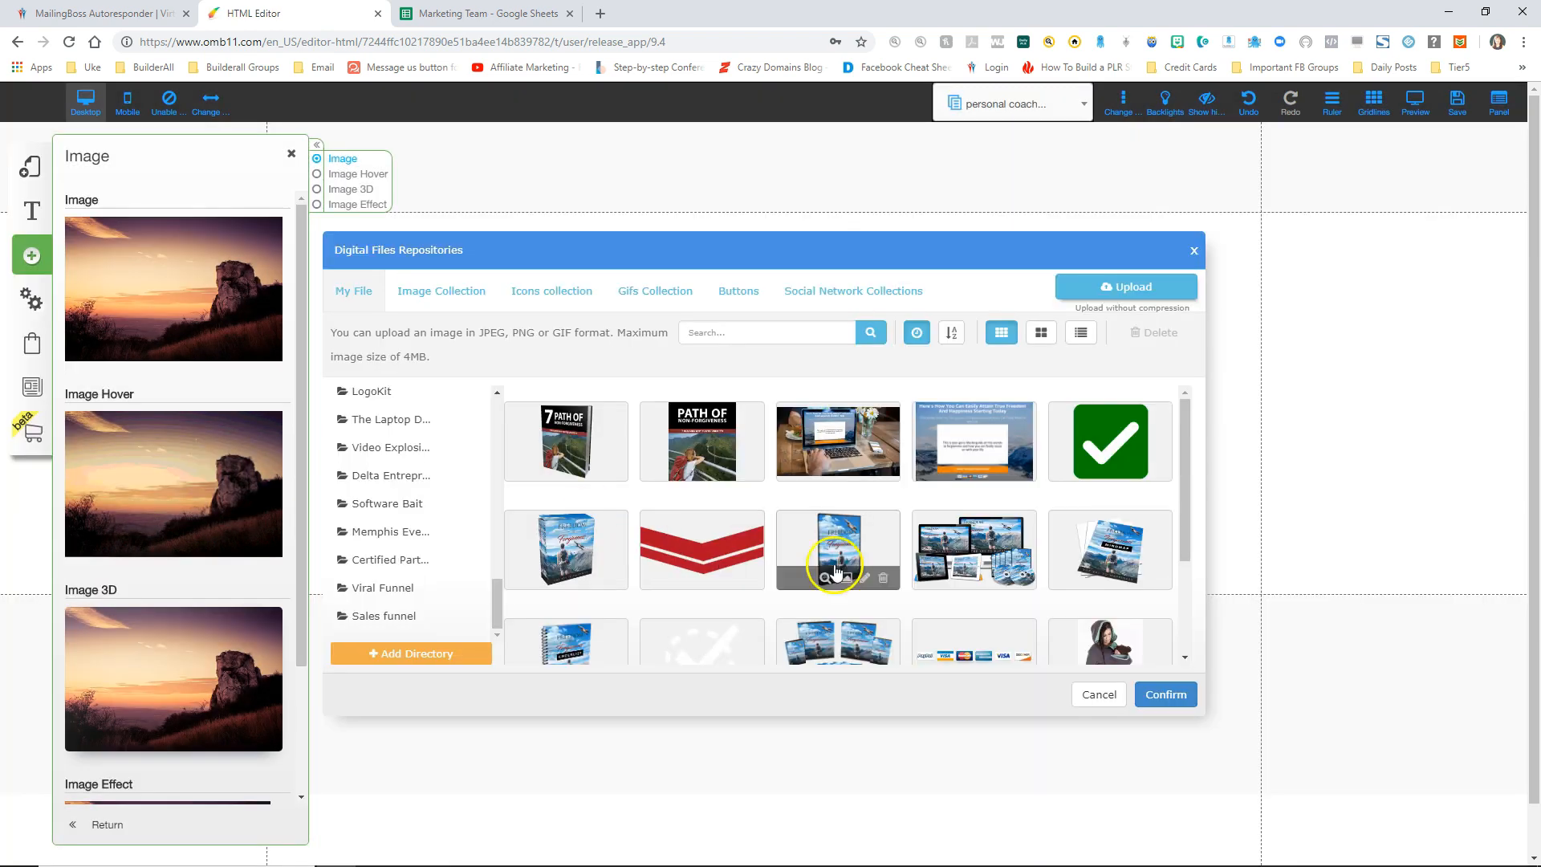
{"action": "left_click", "coordinate": [851, 529]}
{"action": "left_click", "coordinate": [383, 626]}
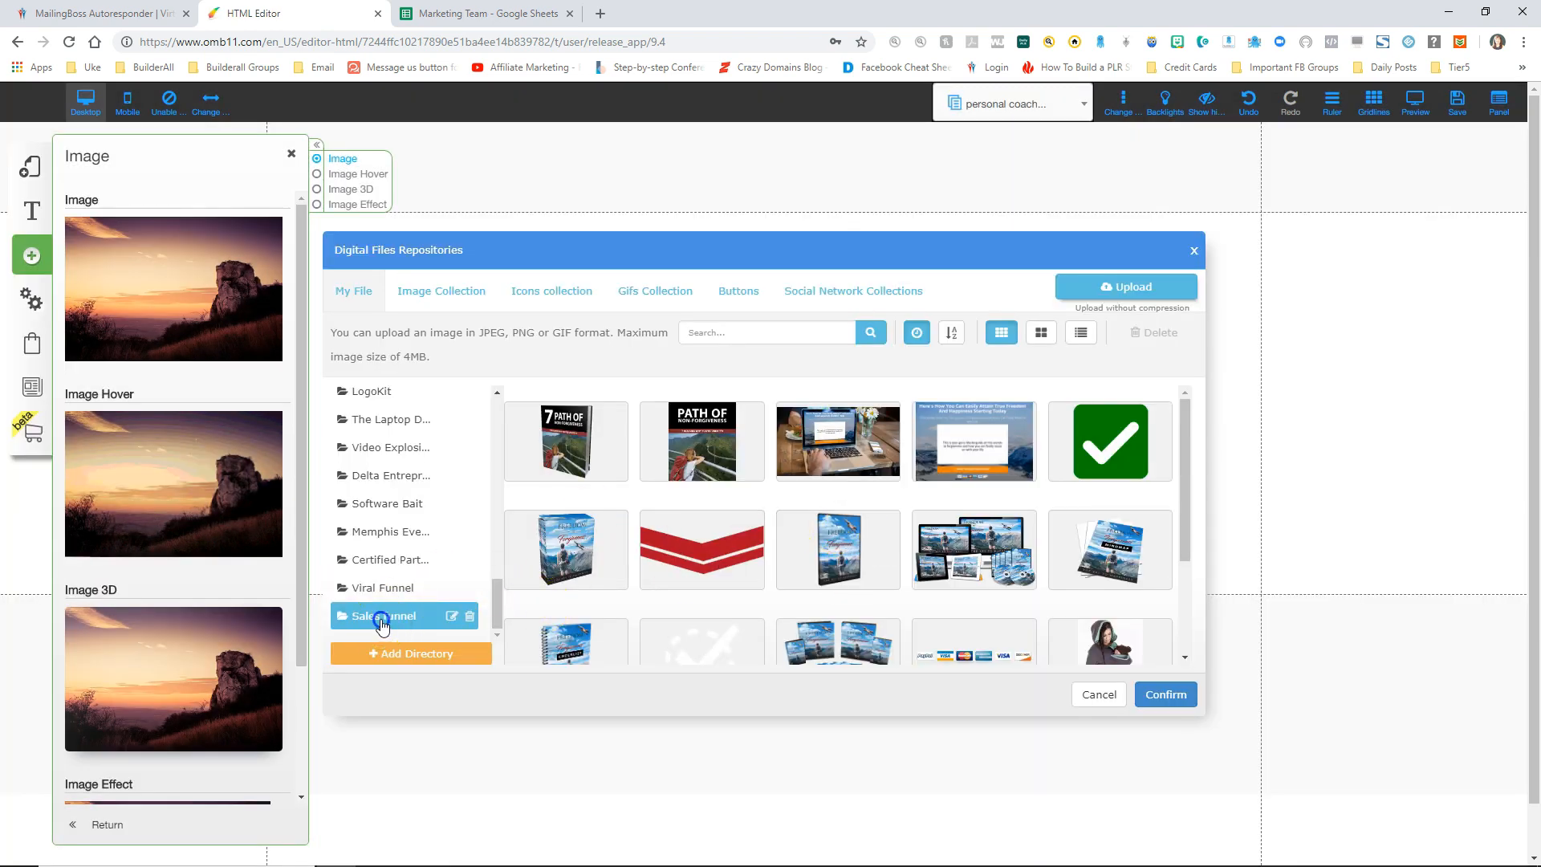
{"action": "left_click", "coordinate": [826, 433]}
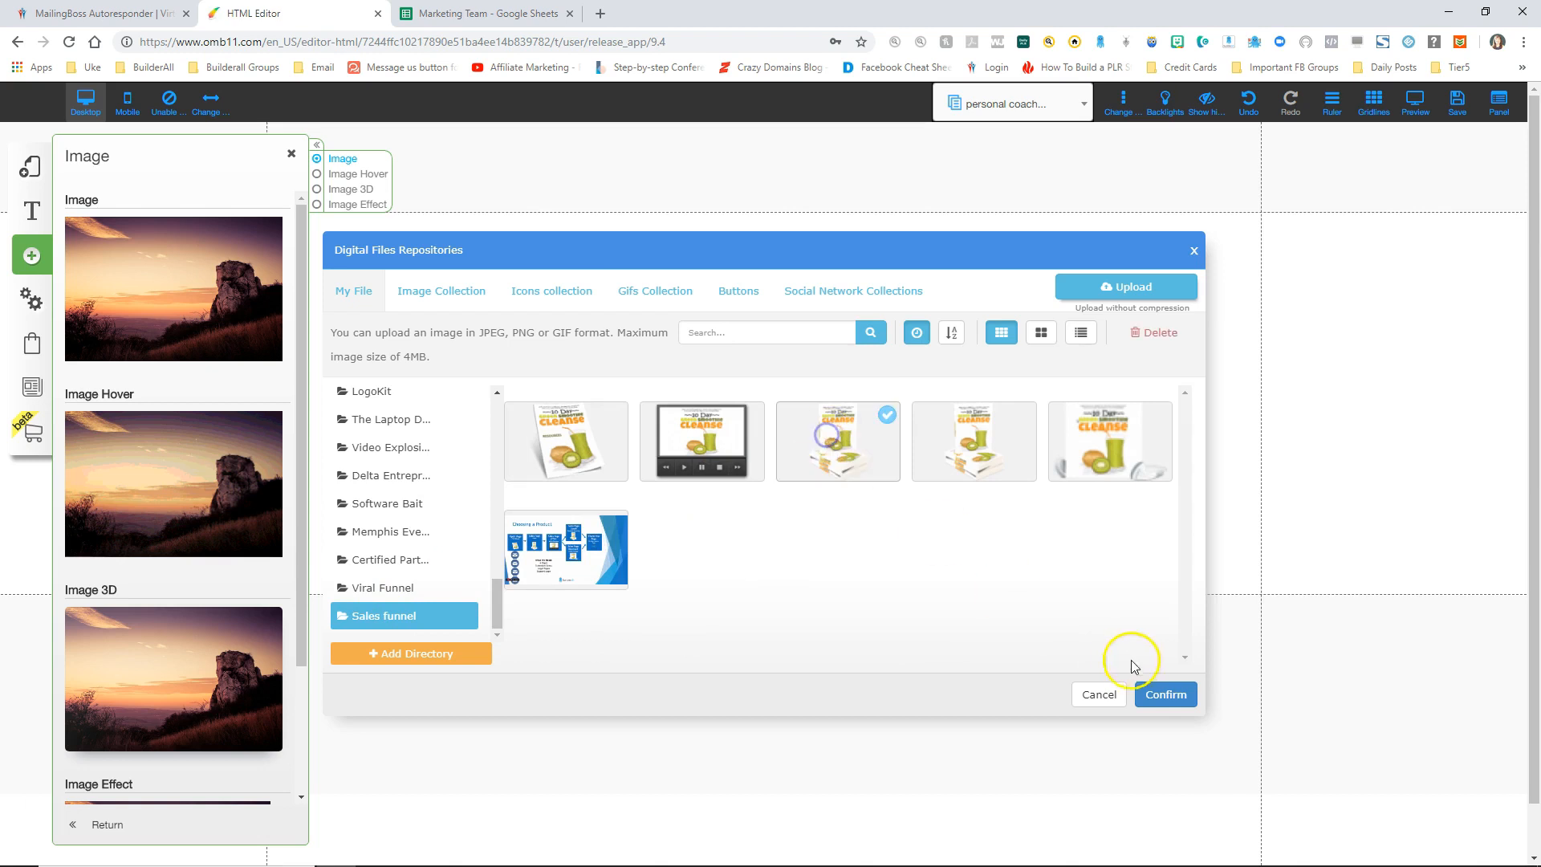
{"action": "left_click", "coordinate": [1158, 691]}
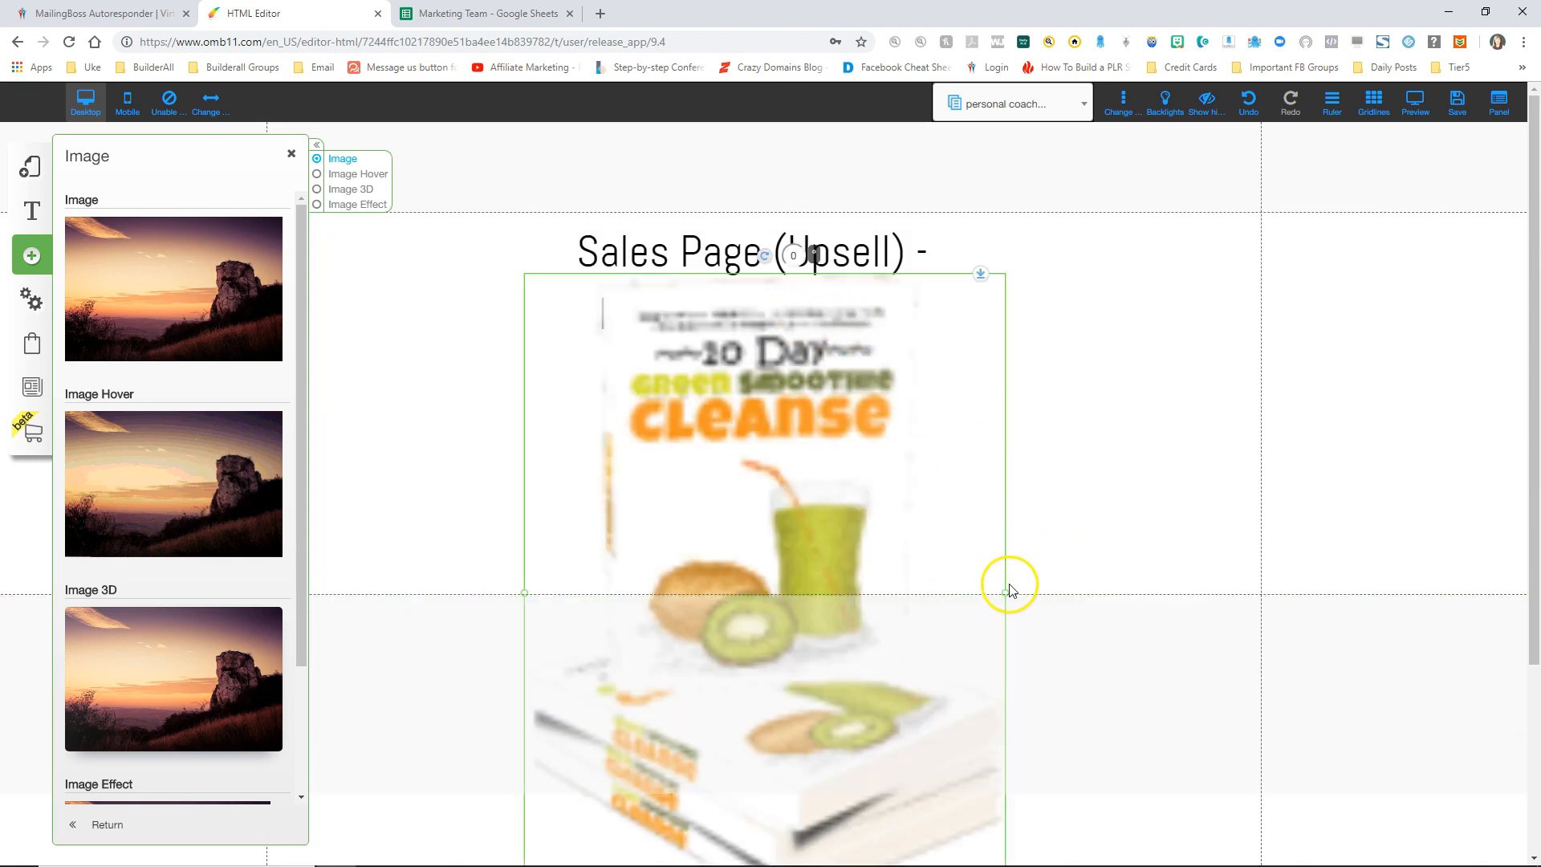
{"action": "left_click_drag", "start_coordinate": [1002, 587], "coordinate": [774, 402]}
{"action": "left_click", "coordinate": [928, 436]}
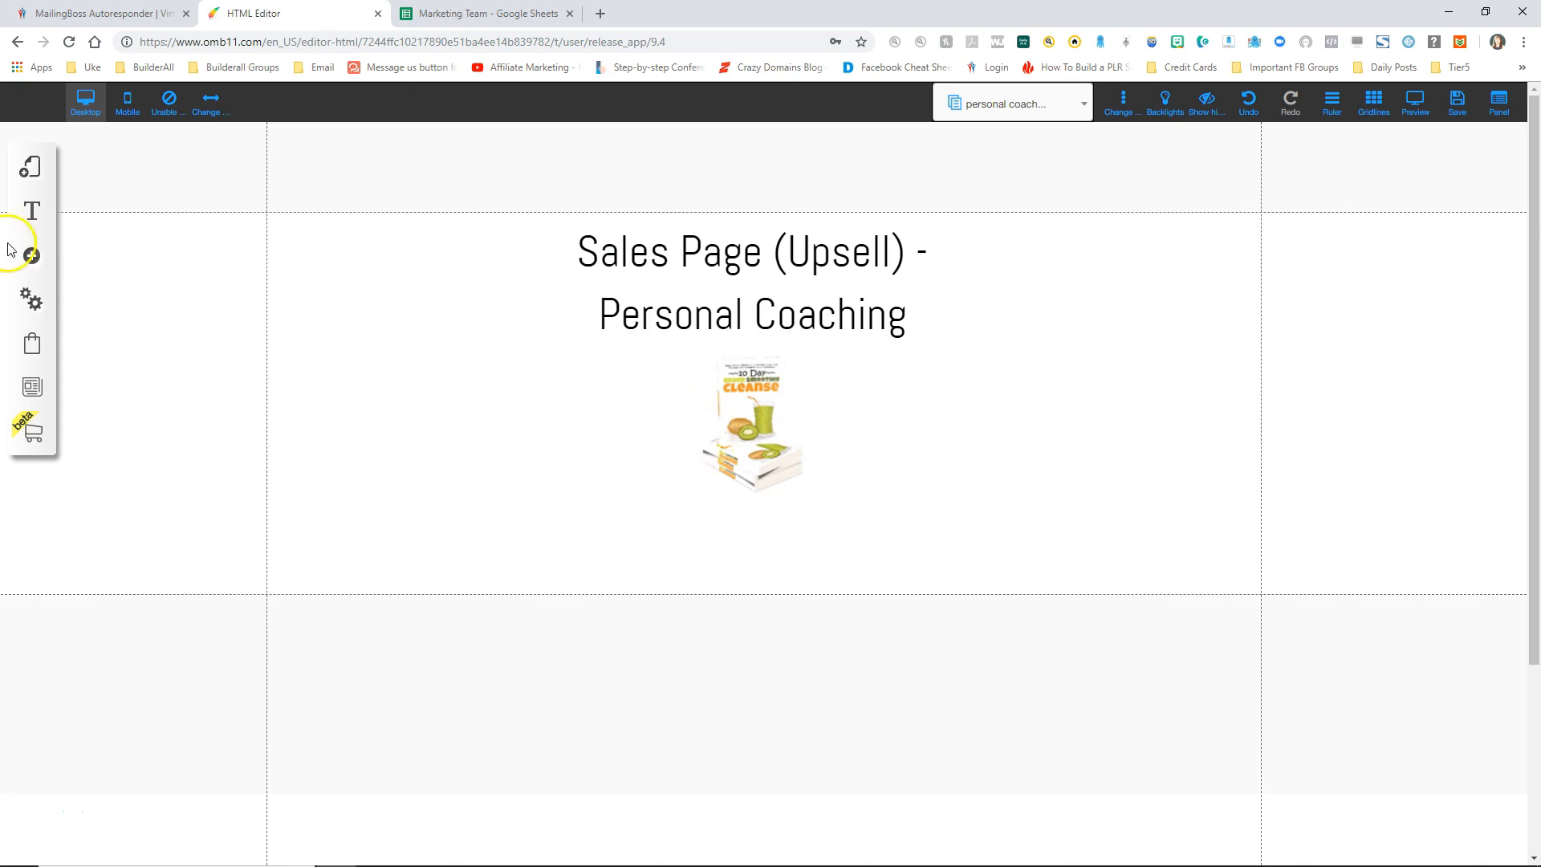
{"action": "left_click", "coordinate": [32, 168]}
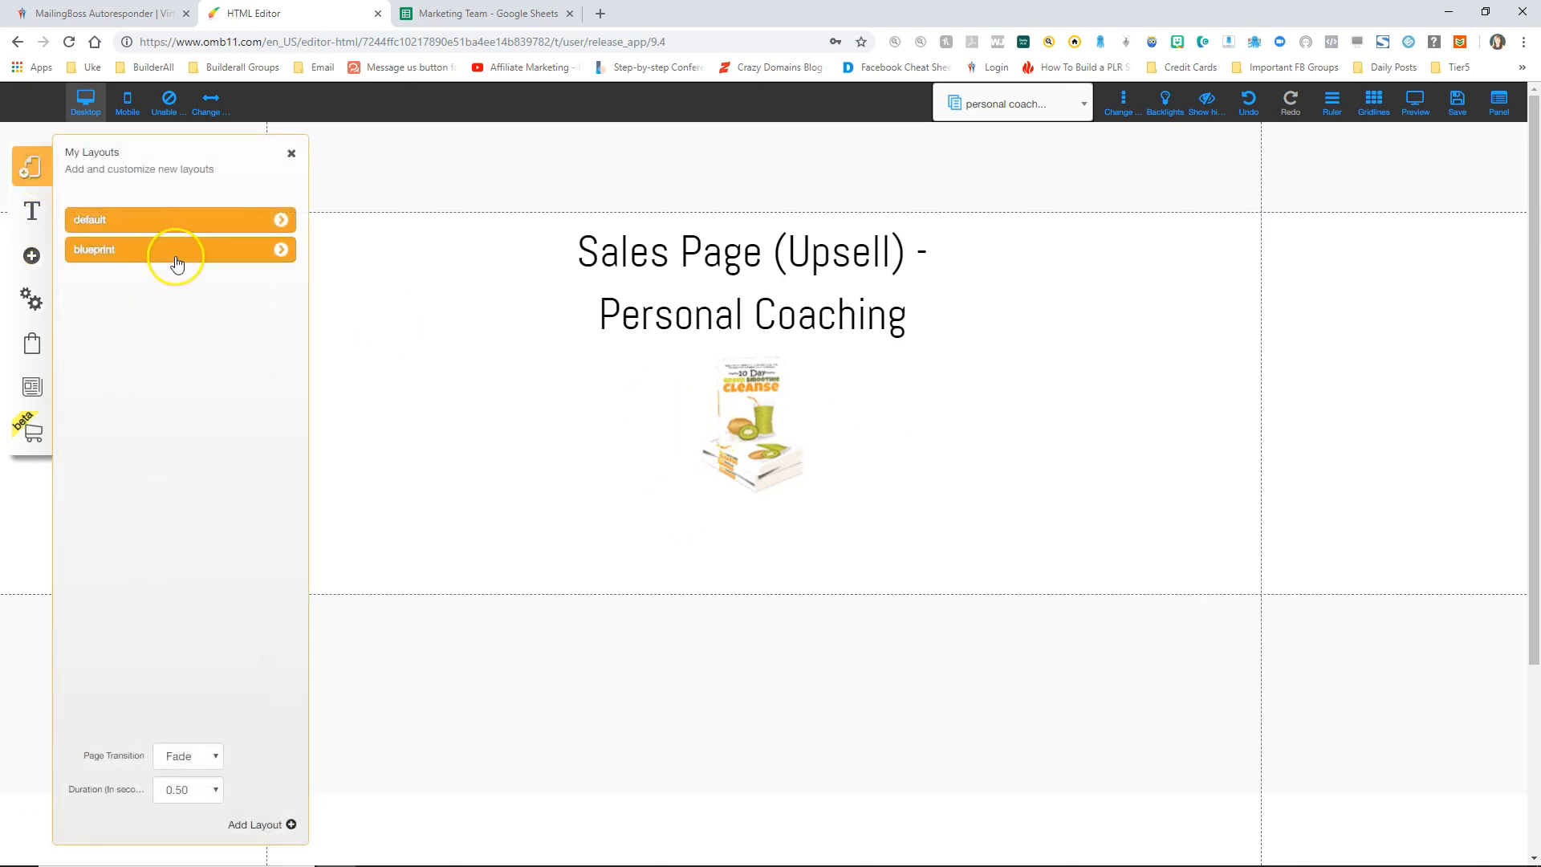
Step: Create a new blank page in the default layout for the audio sales page
{"action": "left_click", "coordinate": [282, 219]}
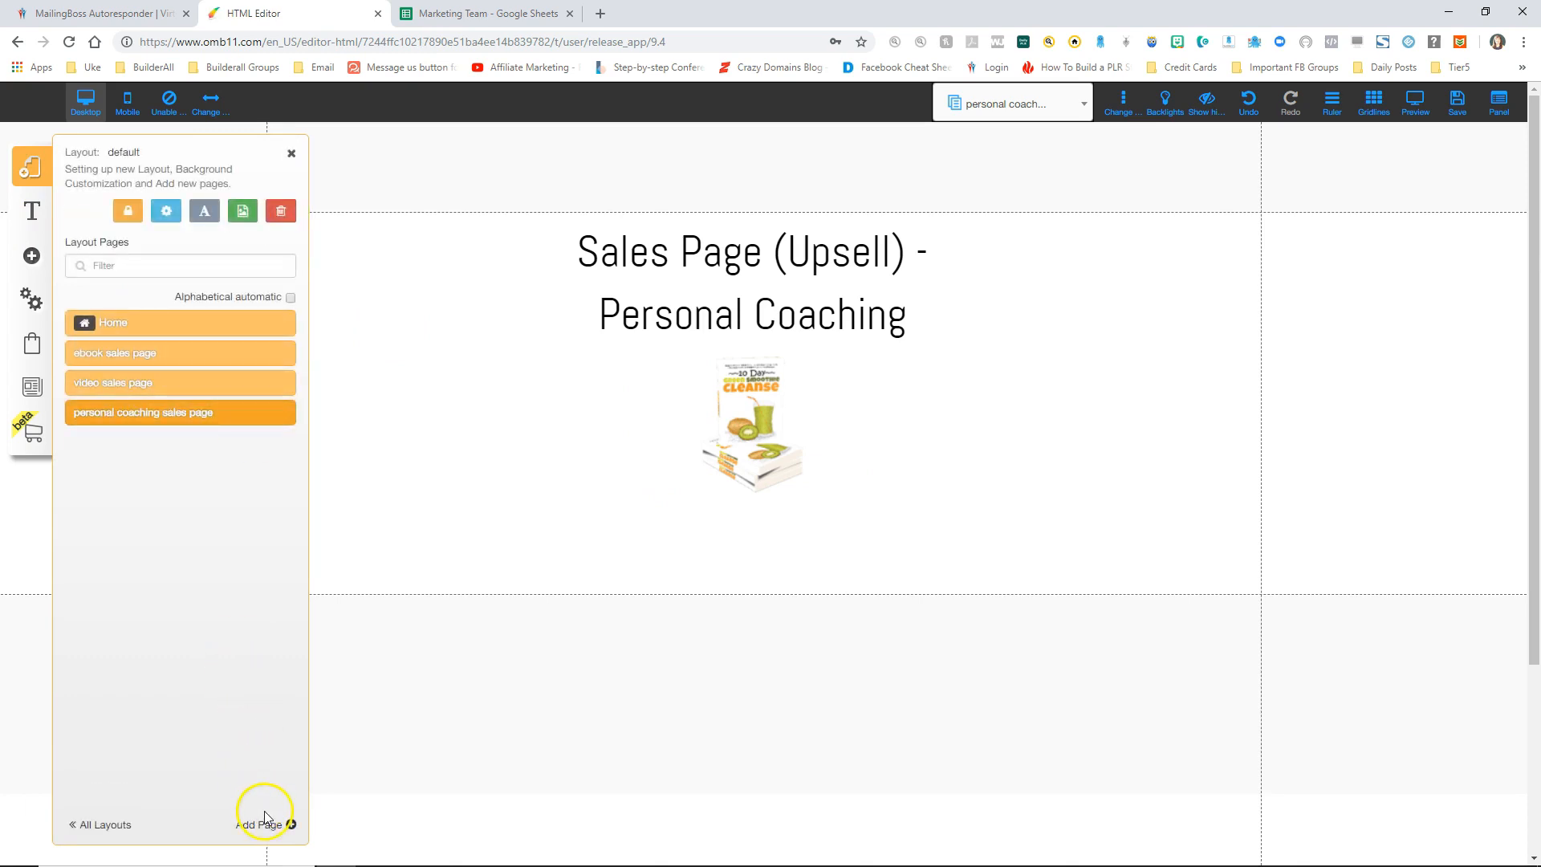
{"action": "left_click", "coordinate": [275, 826]}
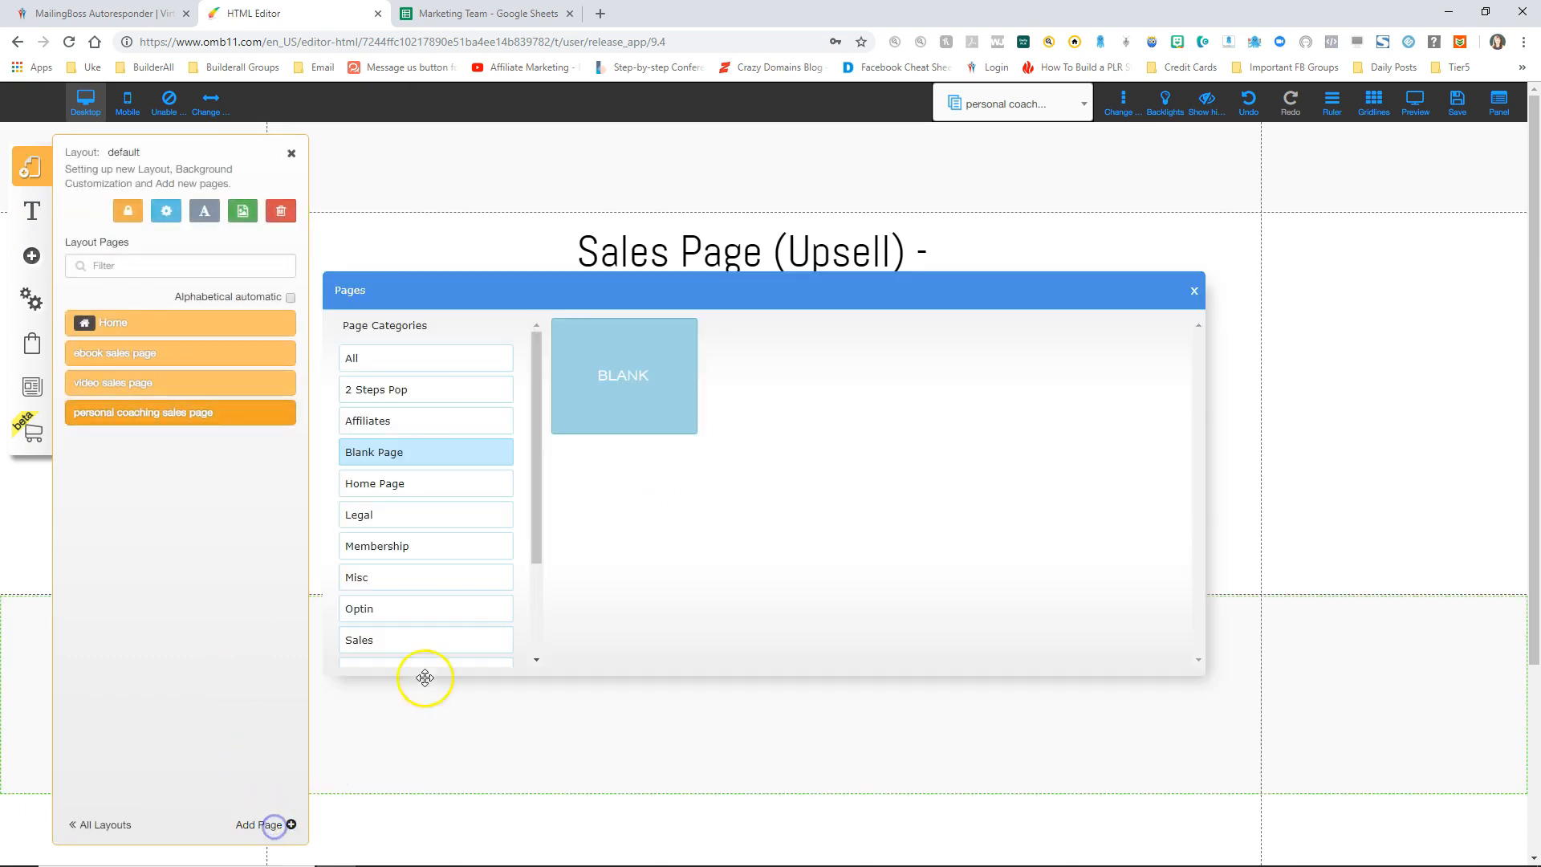
{"action": "left_click", "coordinate": [625, 382]}
{"action": "left_click_drag", "start_coordinate": [632, 619], "coordinate": [552, 611]}
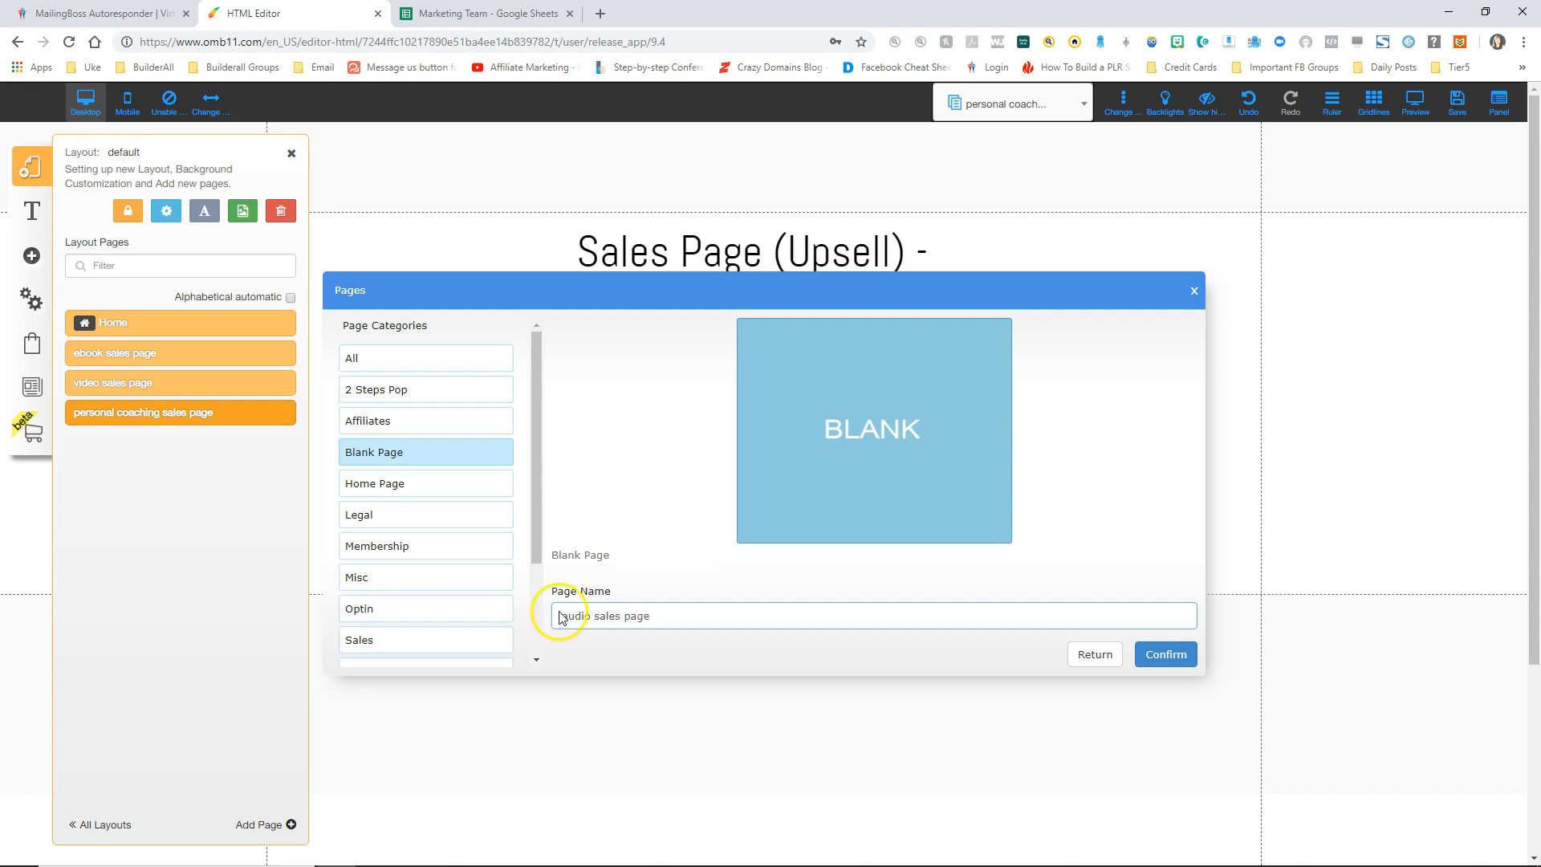
{"action": "left_click", "coordinate": [1165, 654]}
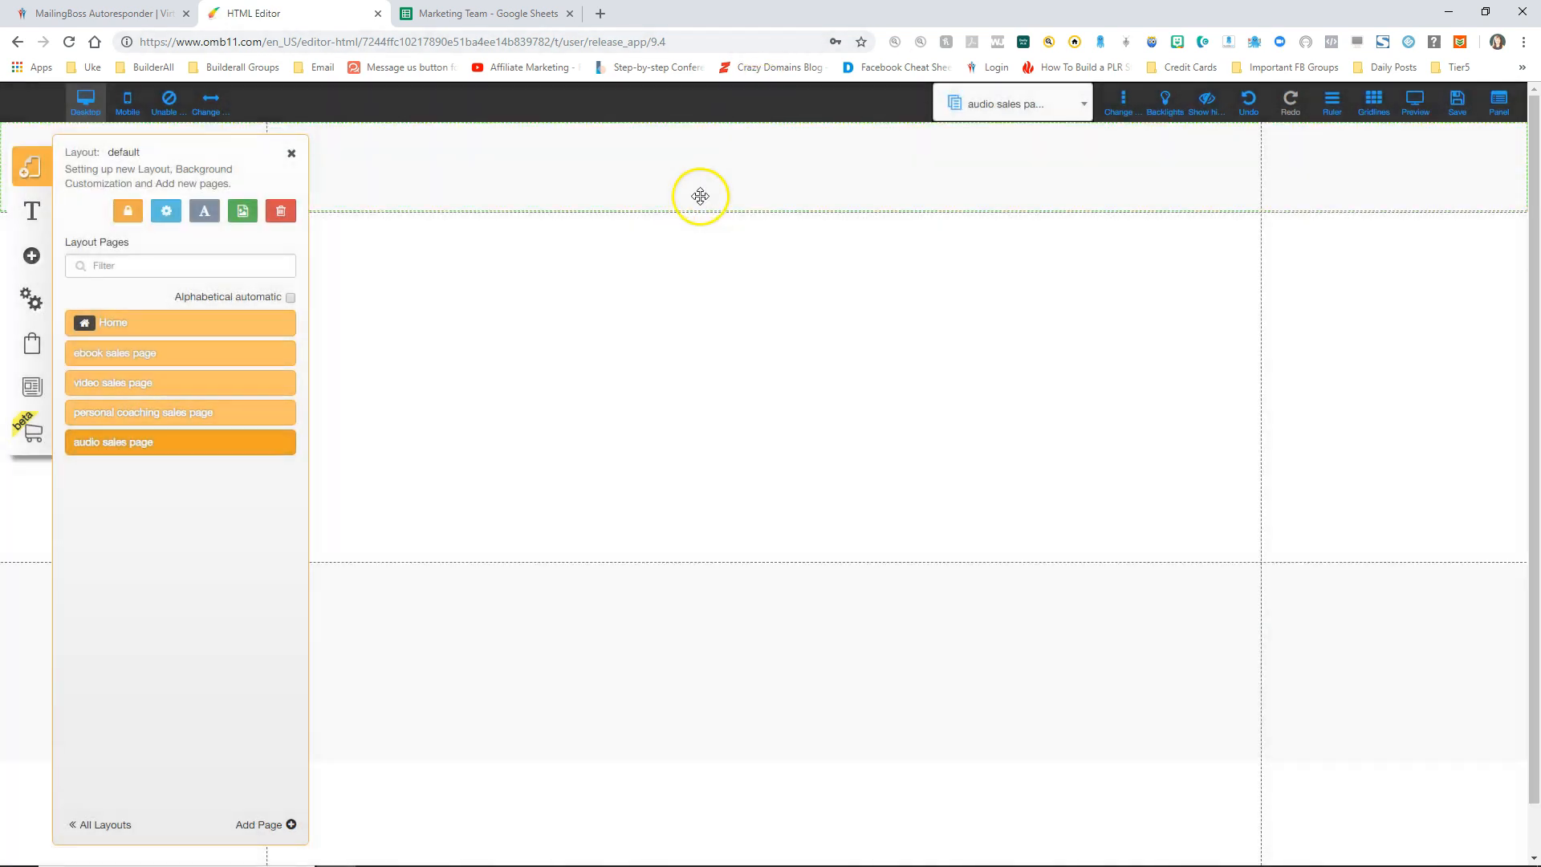
{"action": "left_click", "coordinate": [291, 153]}
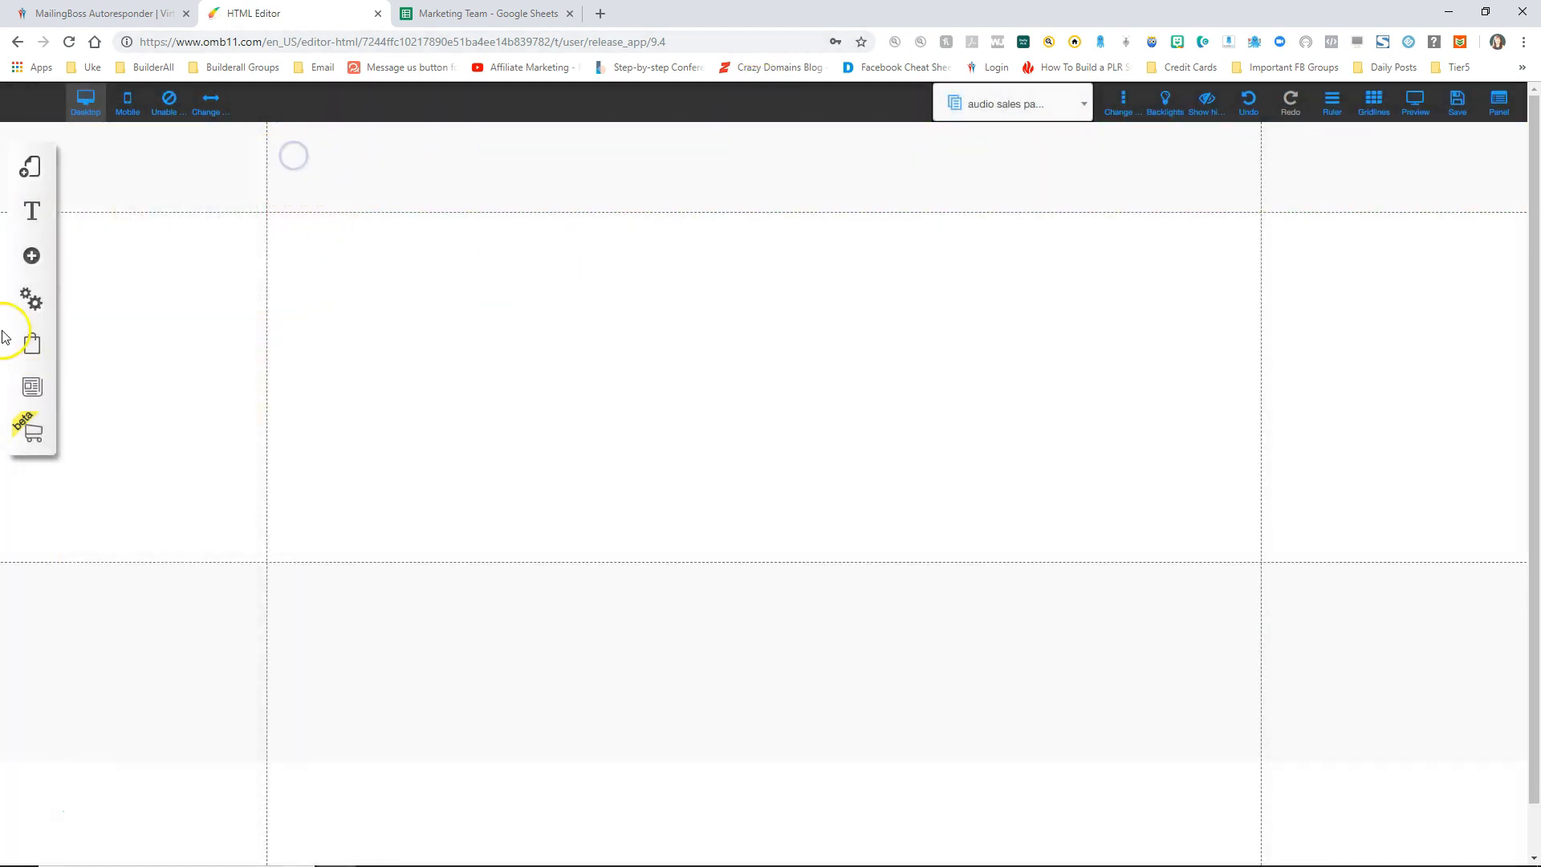
Step: Add a centre-aligned title reading 'Sales Page (downsell) - Audio Package' near the page top
{"action": "left_click", "coordinate": [30, 257]}
{"action": "left_click", "coordinate": [126, 254]}
{"action": "left_click", "coordinate": [230, 238]}
{"action": "double_click", "coordinate": [655, 373]}
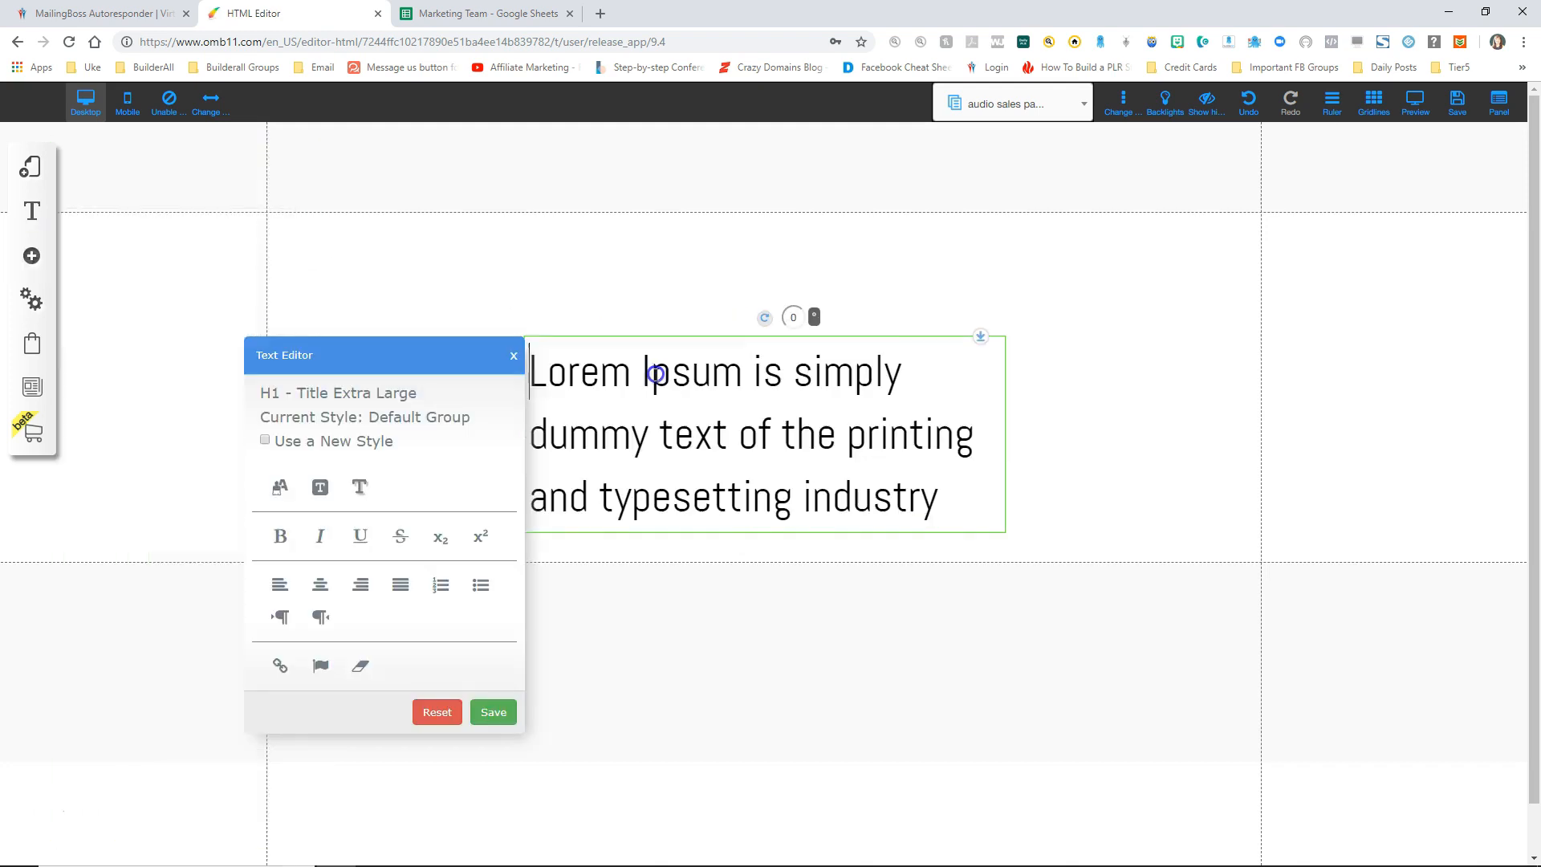
{"action": "key", "text": "shift+Down"}
{"action": "key", "text": "shift+Down"}
{"action": "key", "text": "shift+Down"}
{"action": "type", "text": "Sales Page"}
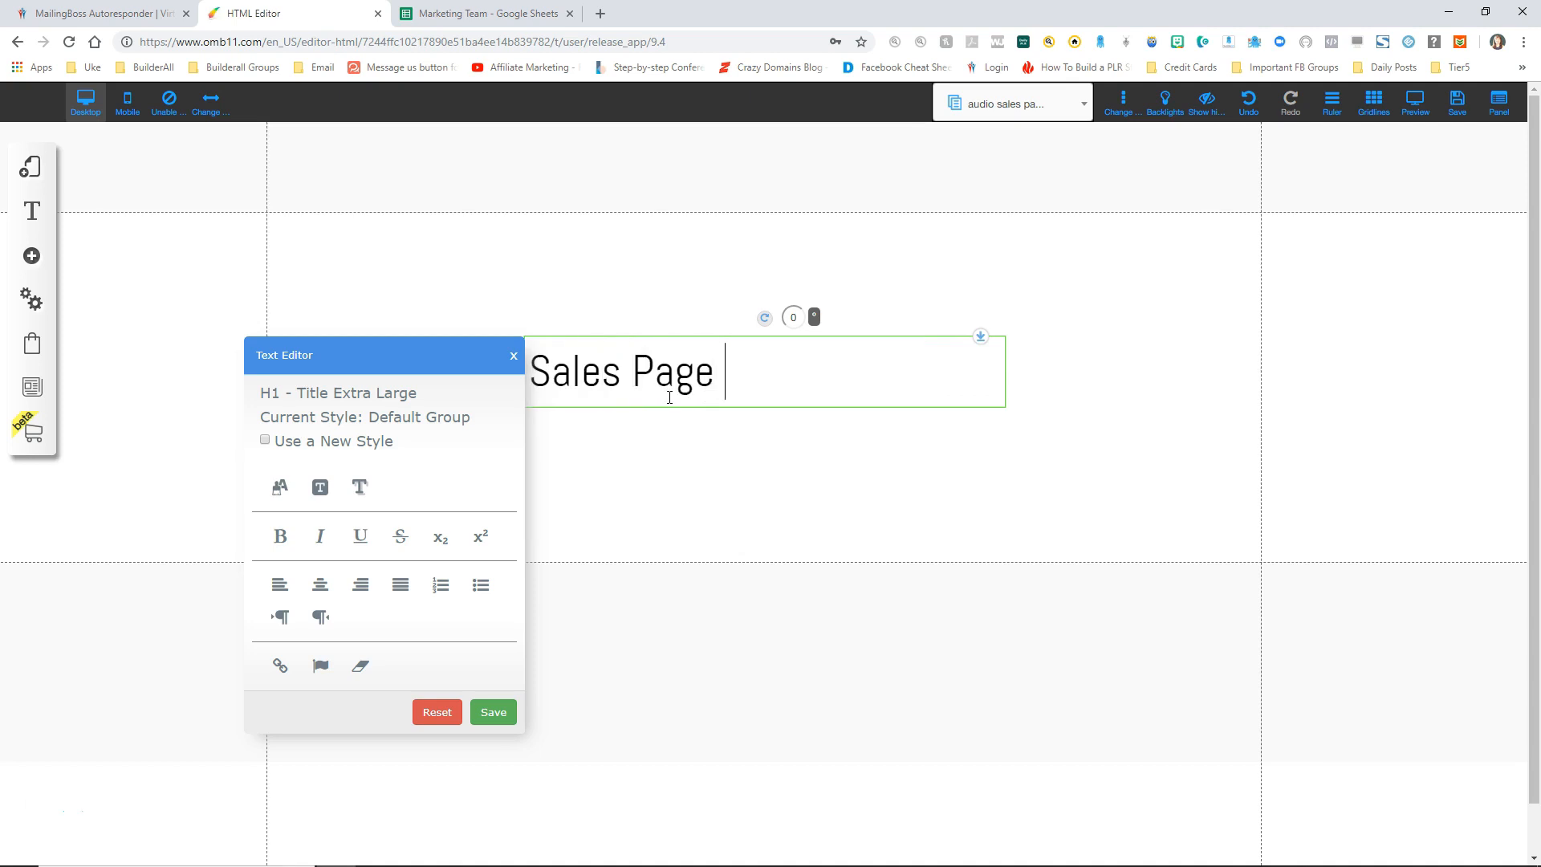
{"action": "type", "text": " (downsell) - Audio Package"}
{"action": "left_click", "coordinate": [320, 584]}
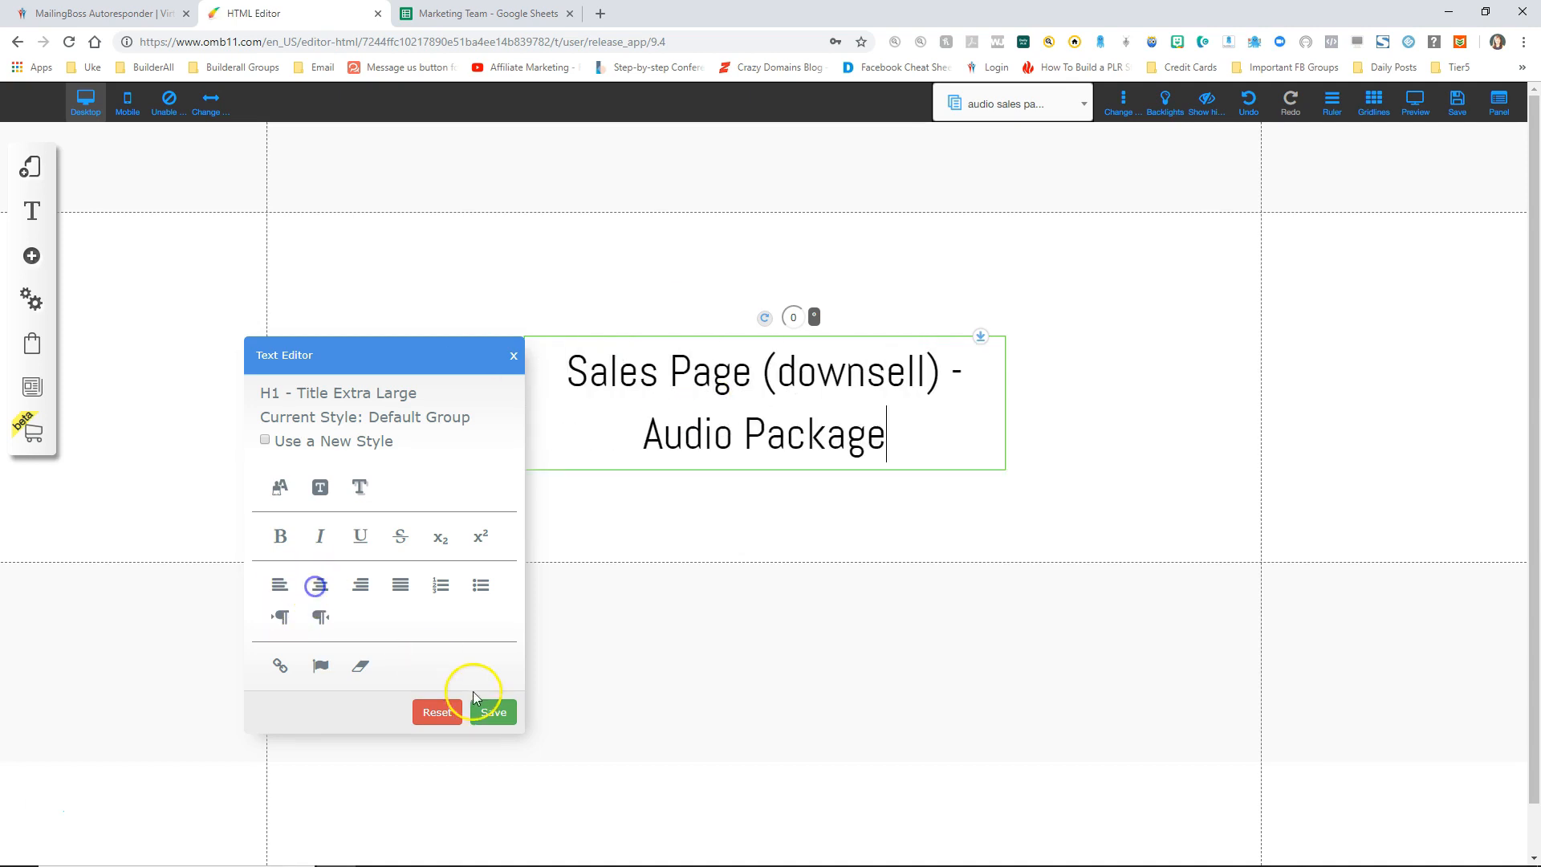
{"action": "left_click", "coordinate": [493, 712]}
{"action": "left_click_drag", "start_coordinate": [706, 348], "coordinate": [701, 300]}
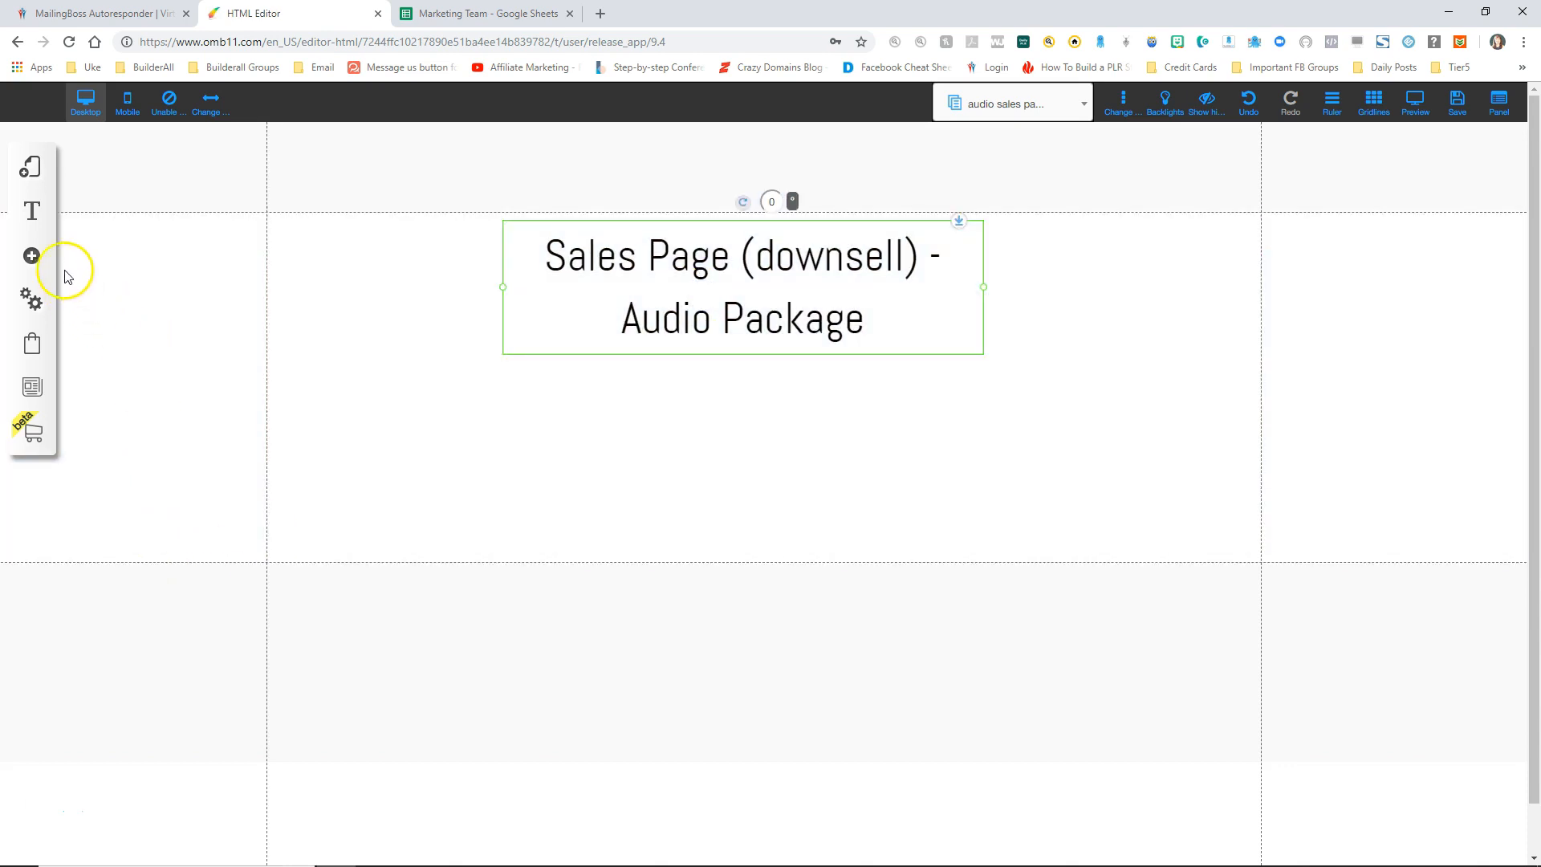
{"action": "left_click", "coordinate": [32, 256]}
Step: Add an image, swap in the cleanse product picture from Sales funnel, then shrink and centre it
{"action": "left_click", "coordinate": [127, 393]}
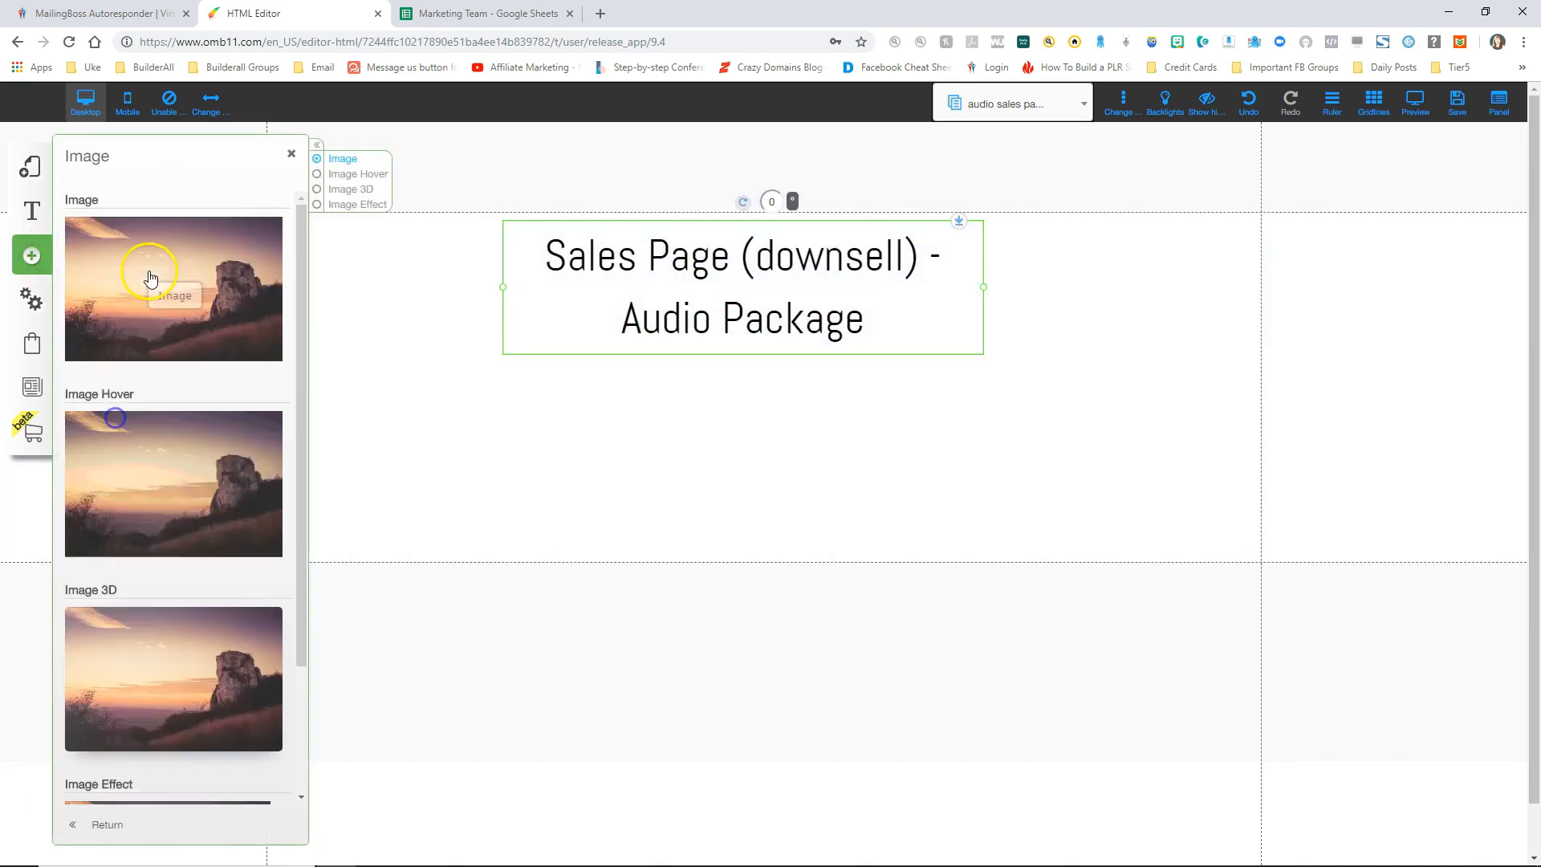
{"action": "left_click_drag", "start_coordinate": [148, 282], "coordinate": [700, 426]}
{"action": "right_click", "coordinate": [700, 427]}
{"action": "left_click", "coordinate": [678, 511]}
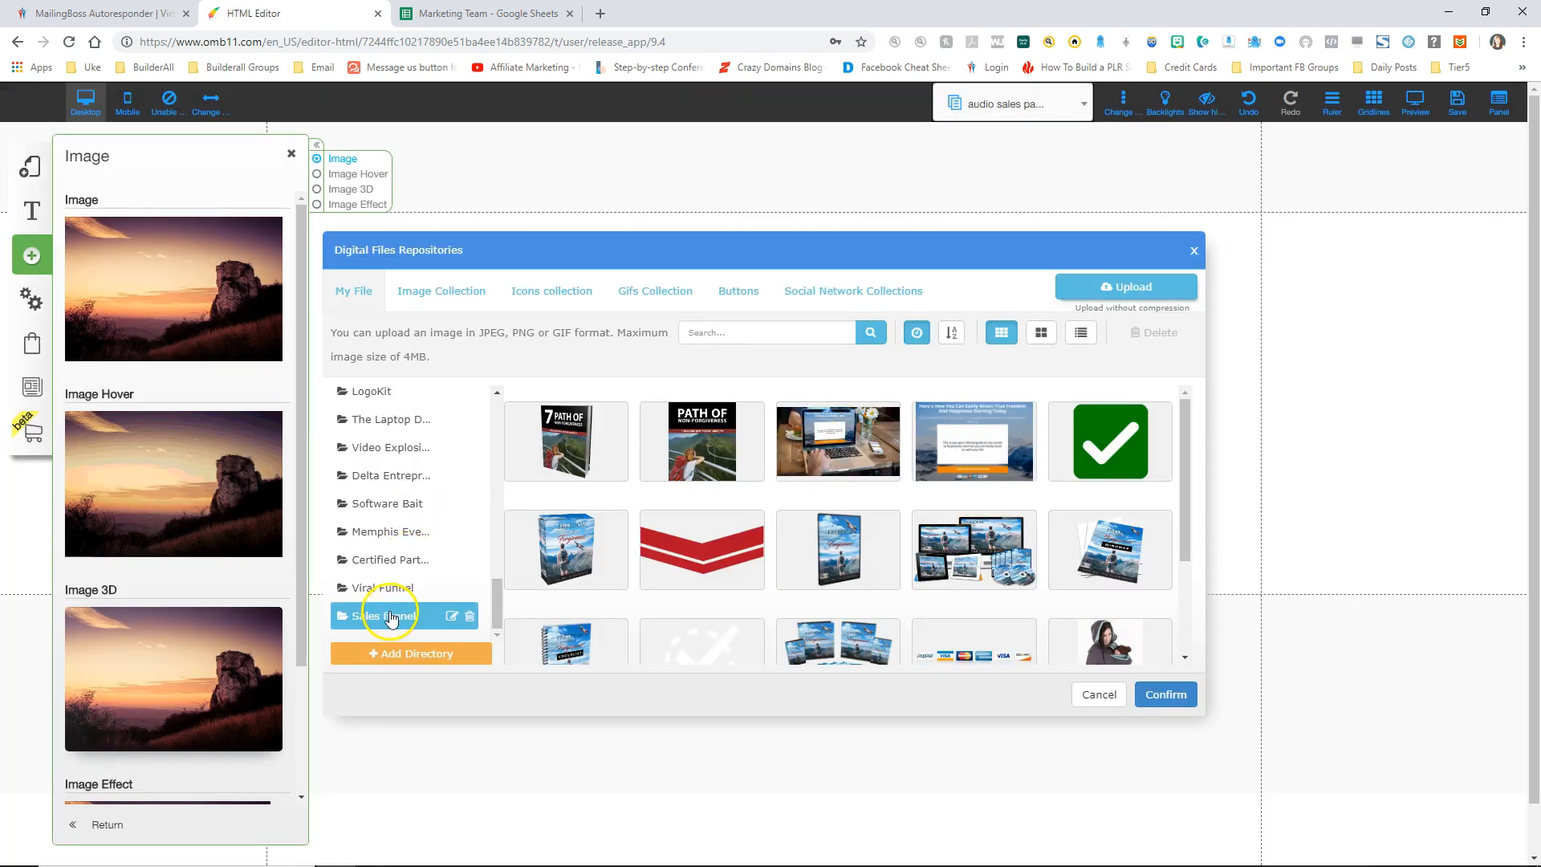
{"action": "left_click", "coordinate": [391, 617]}
{"action": "left_click", "coordinate": [1118, 437]}
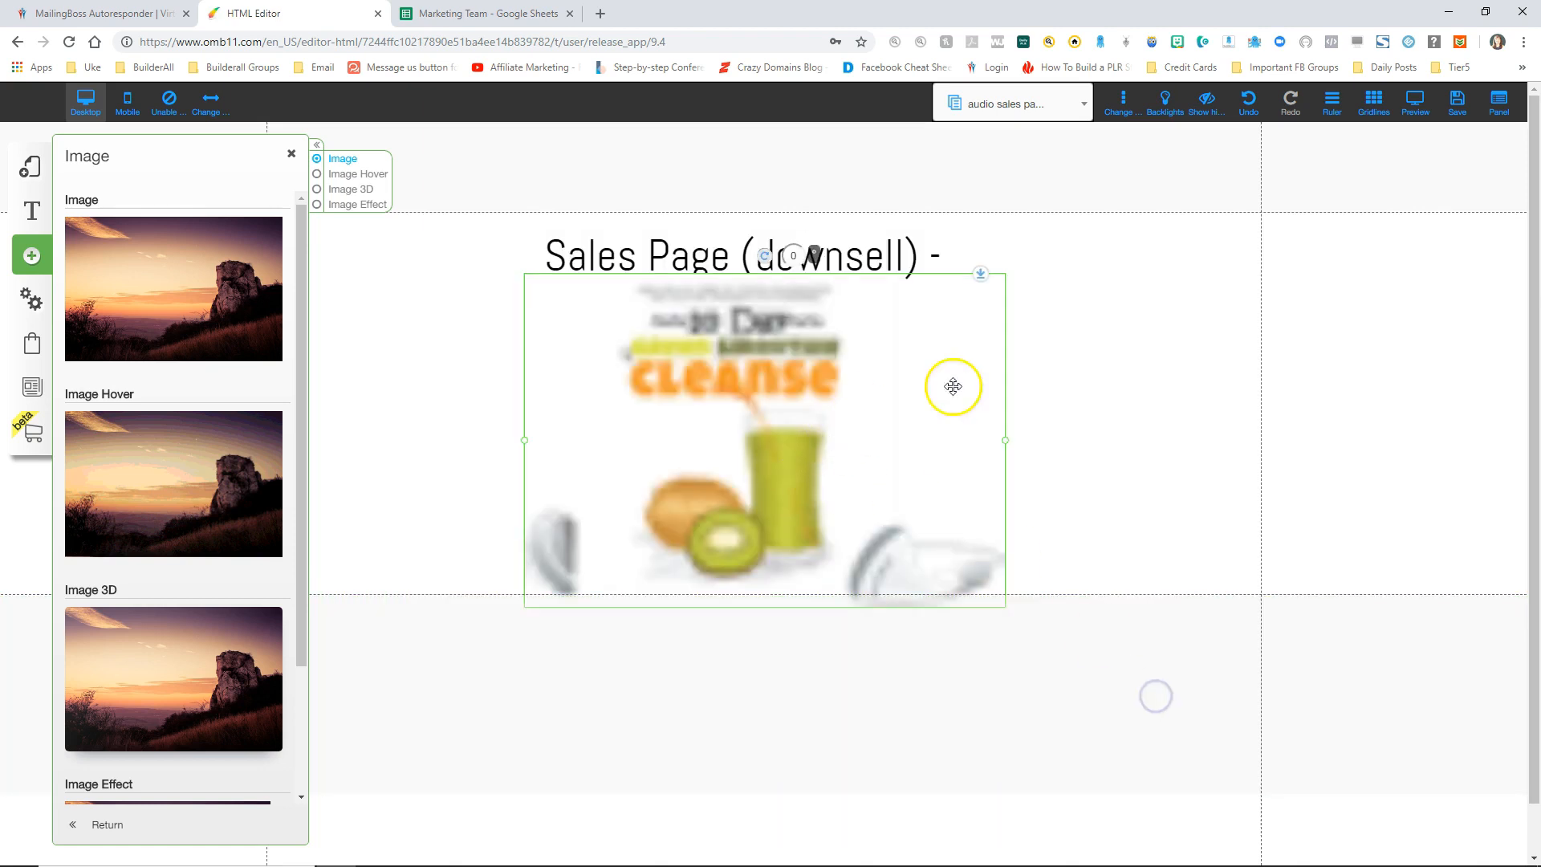
{"action": "left_click", "coordinate": [1005, 440]}
{"action": "left_click_drag", "start_coordinate": [1006, 440], "coordinate": [671, 349]}
{"action": "left_click_drag", "start_coordinate": [598, 318], "coordinate": [754, 401]}
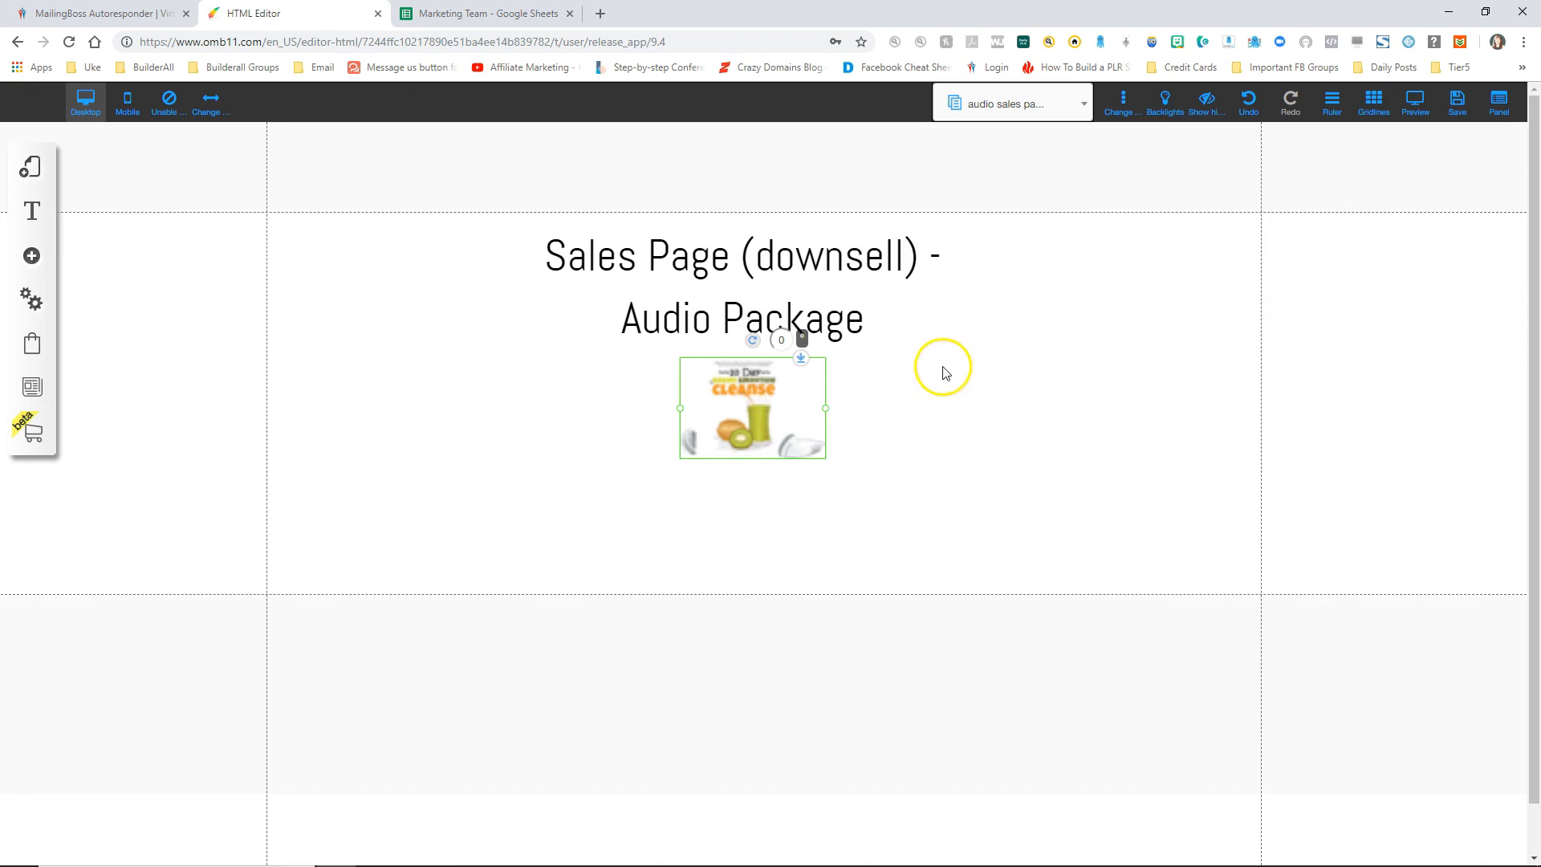
Step: Save the site changes and dismiss the confirmation
{"action": "left_click", "coordinate": [1458, 106]}
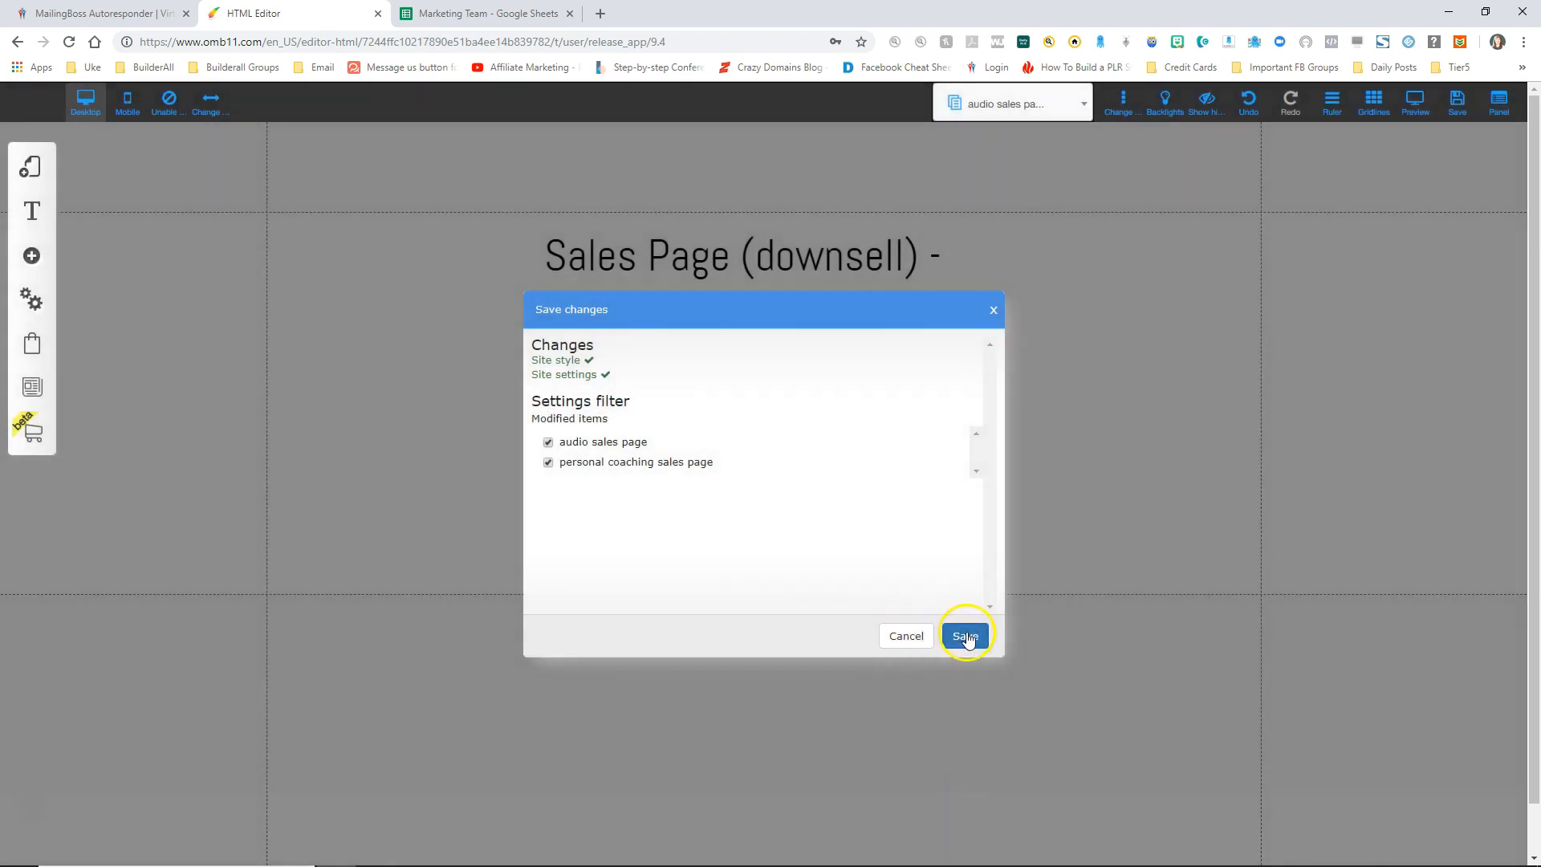
{"action": "left_click", "coordinate": [965, 636]}
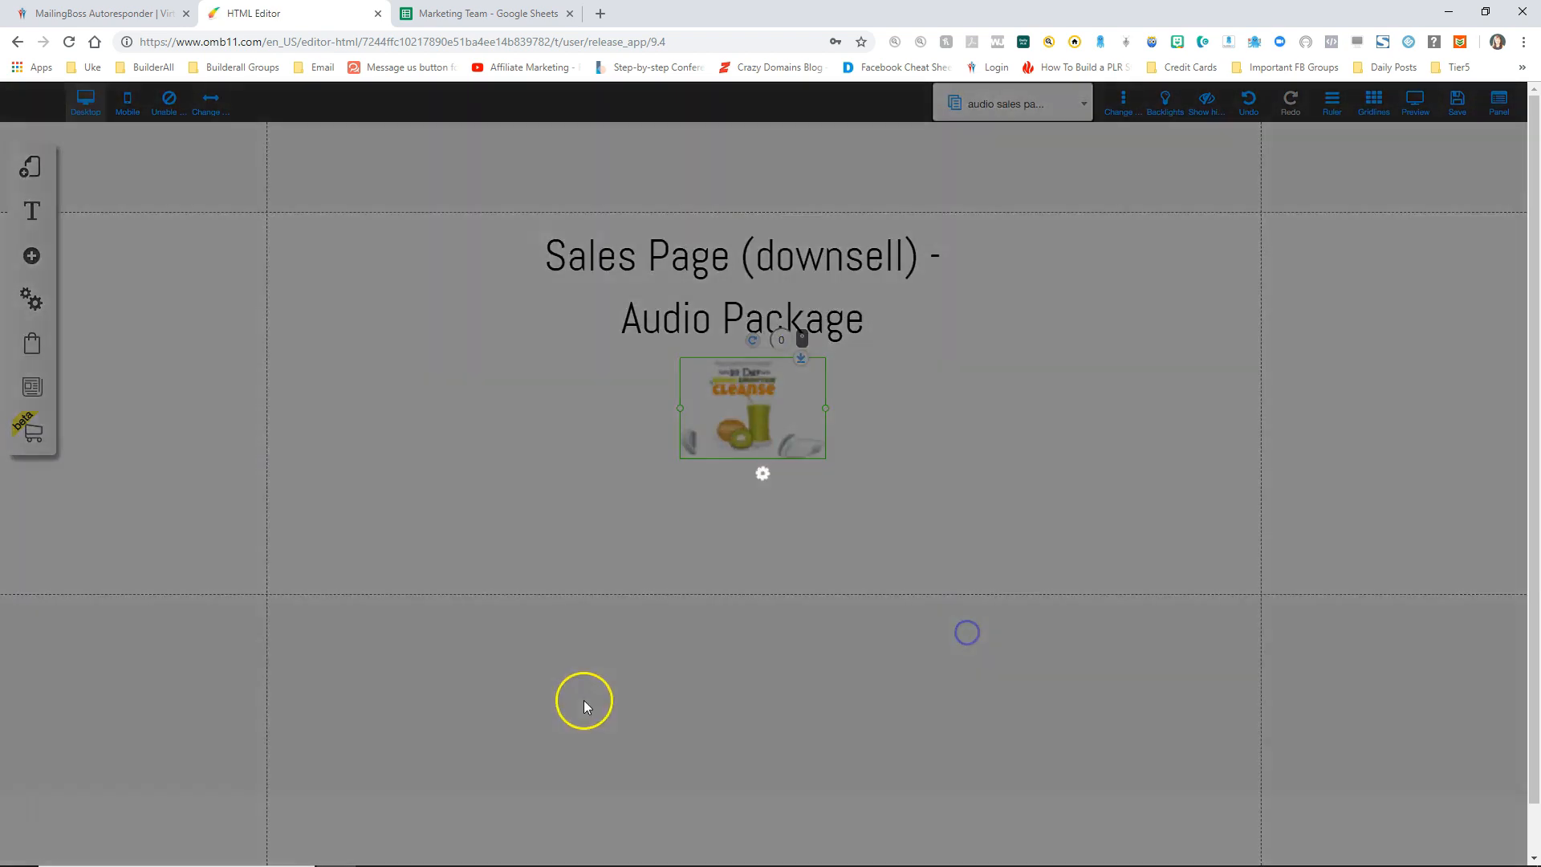
{"action": "left_click", "coordinate": [871, 434]}
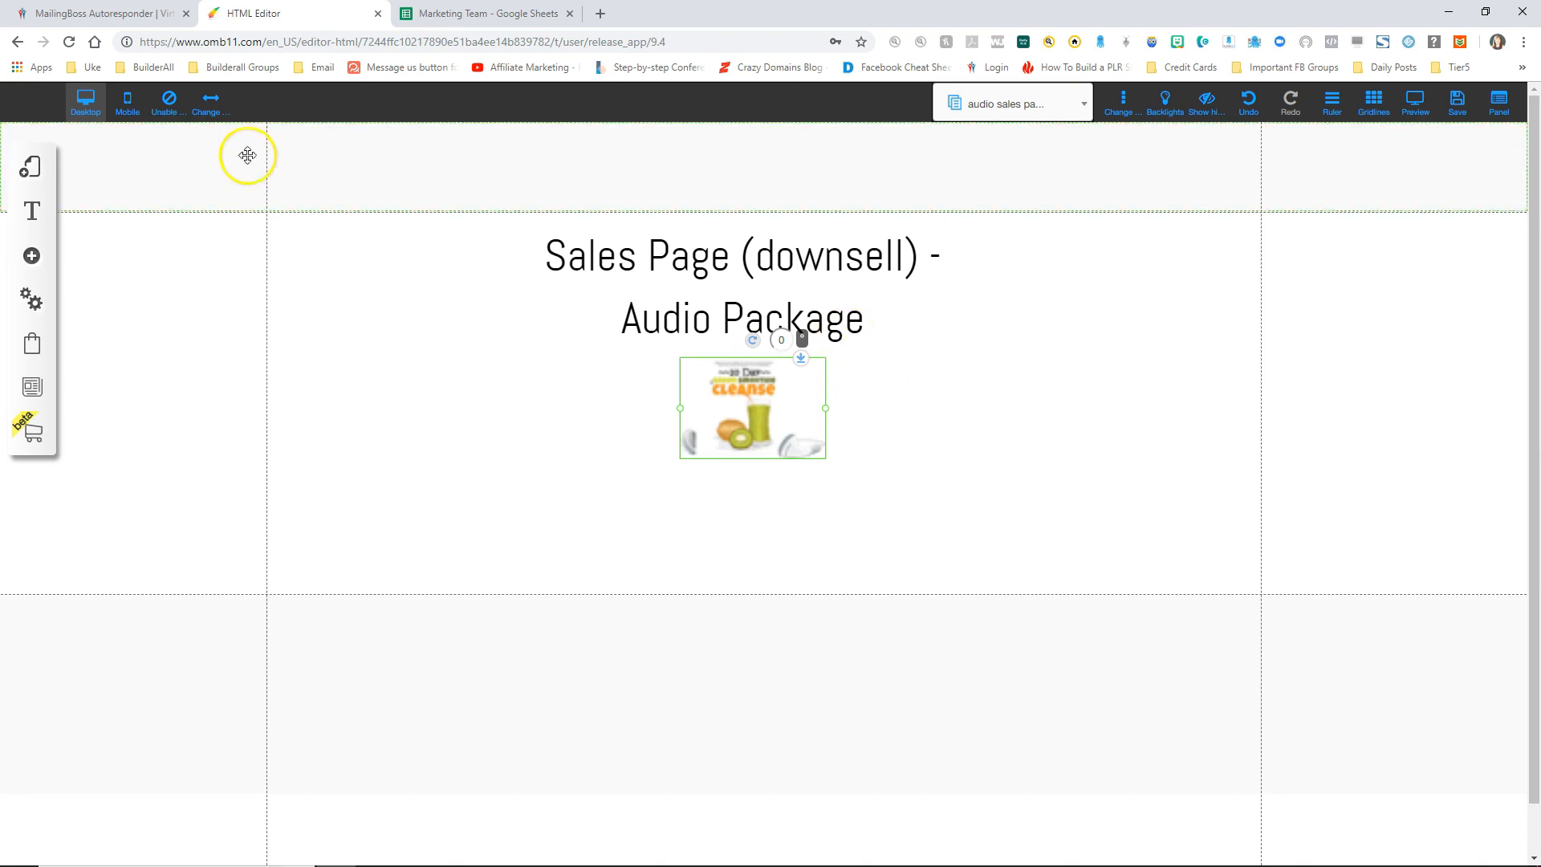
{"action": "left_click", "coordinate": [32, 166]}
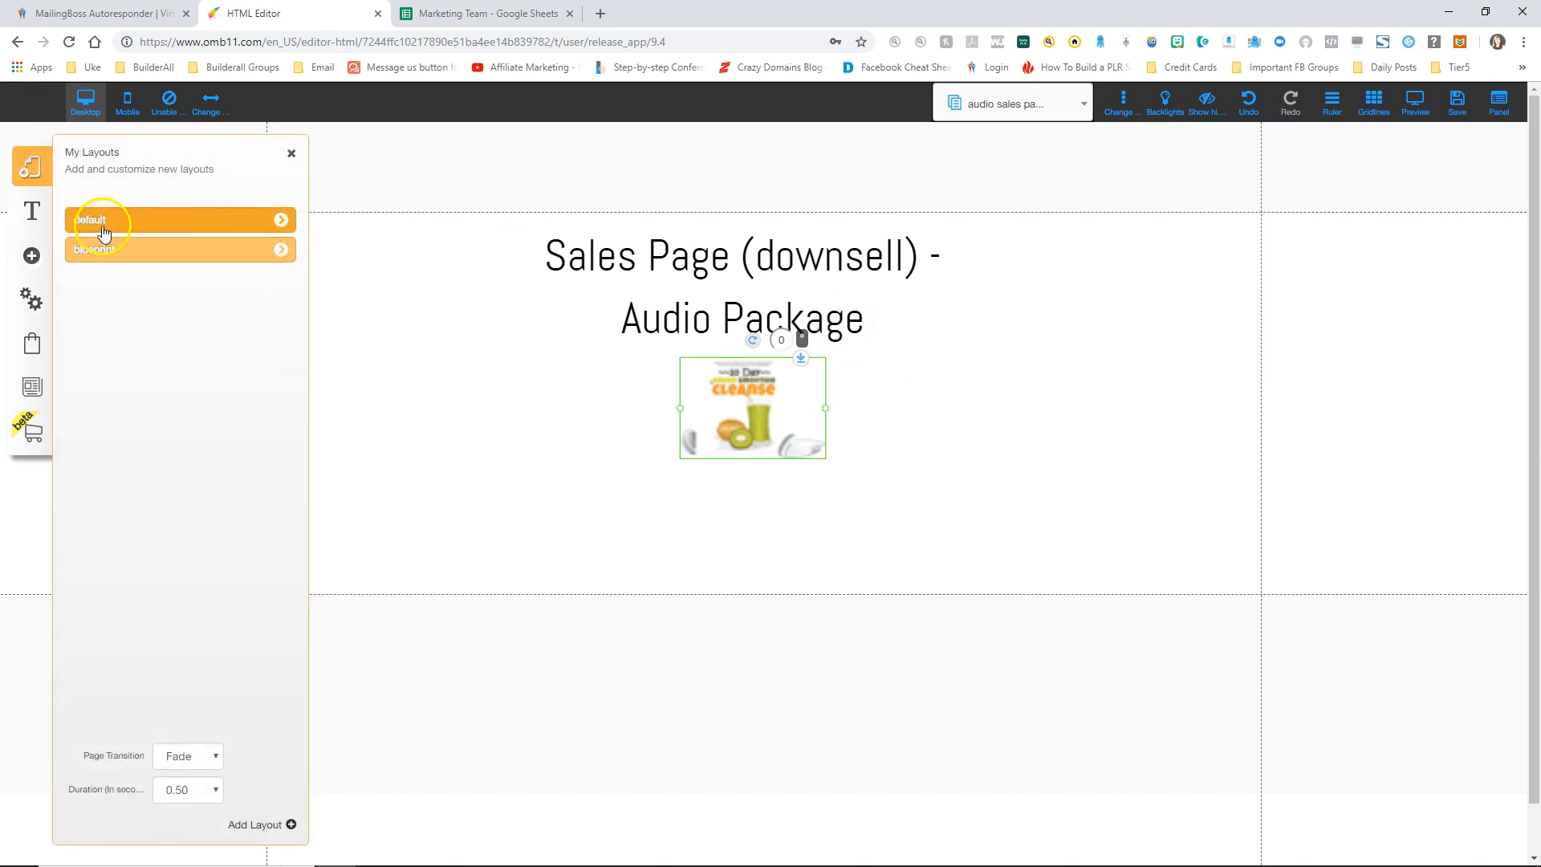
Step: Add a blank page template to the default layout, naming it 'member access page'
{"action": "left_click", "coordinate": [283, 217]}
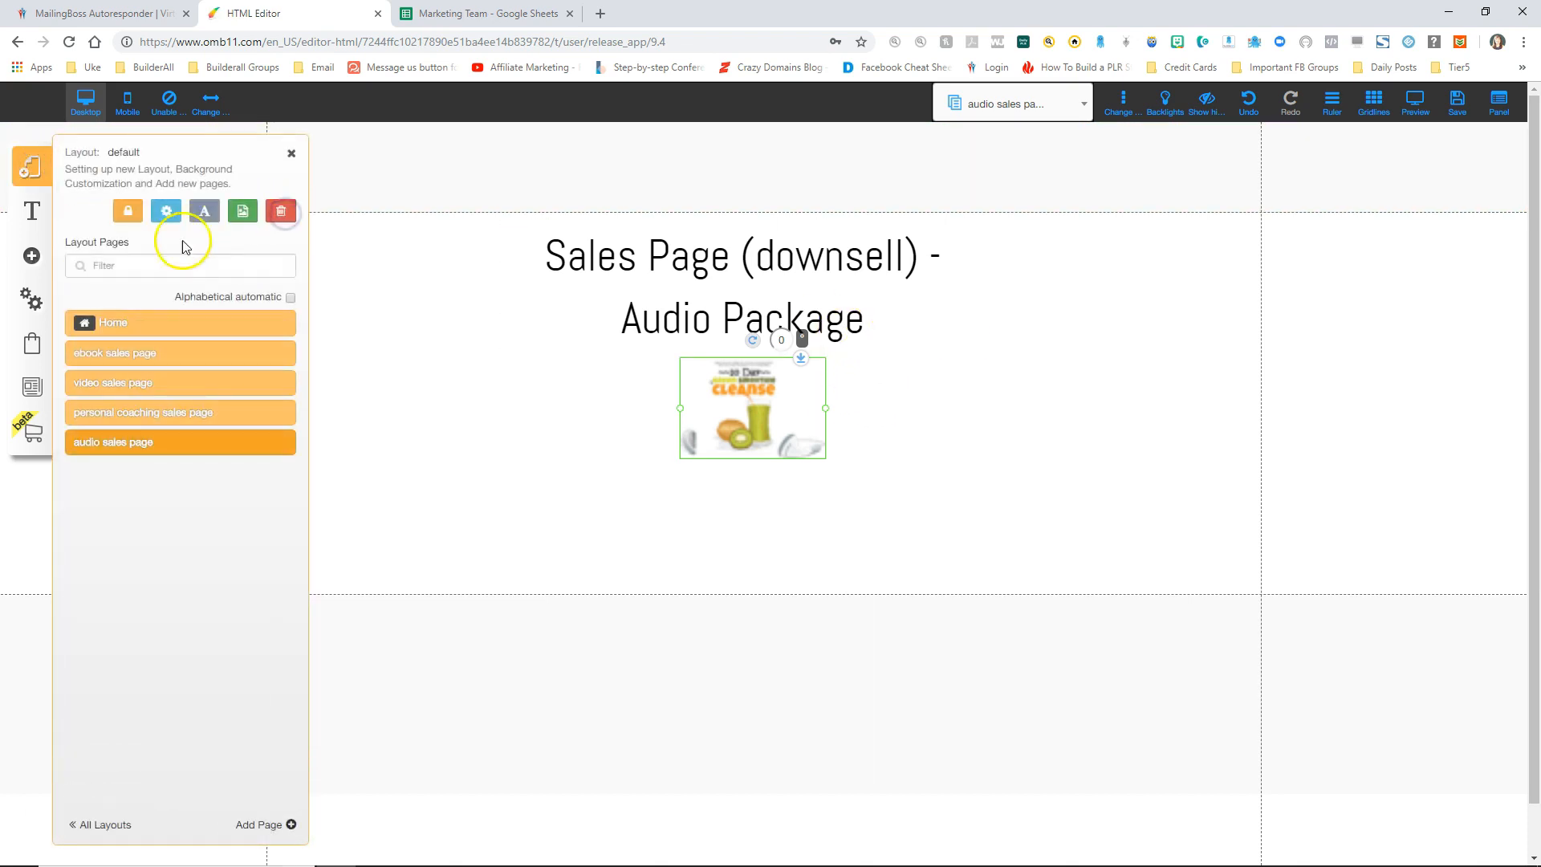
{"action": "left_click", "coordinate": [261, 835]}
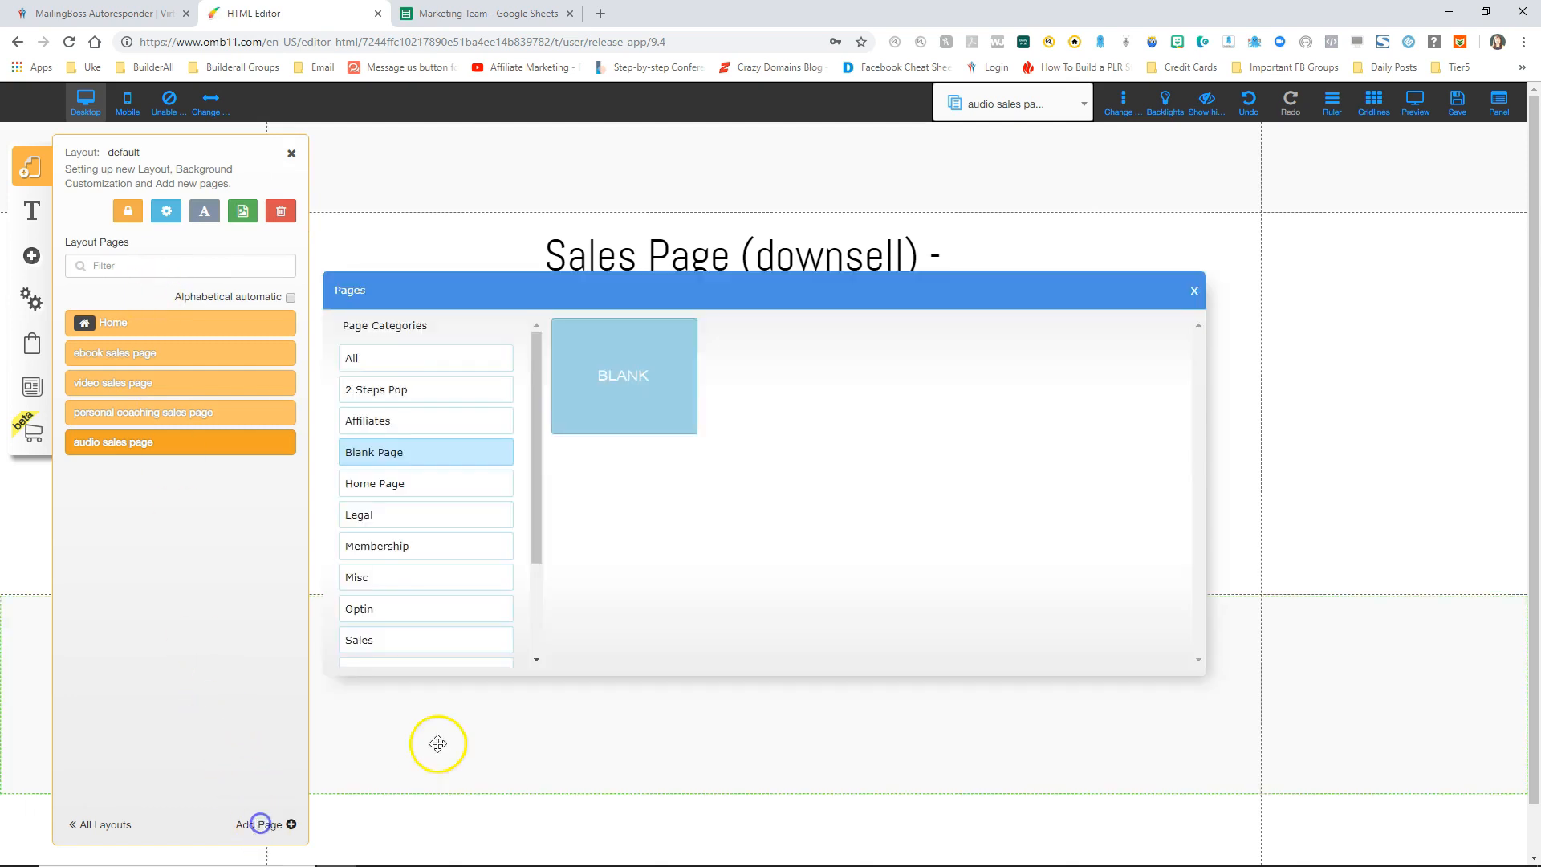
{"action": "left_click", "coordinate": [609, 370]}
{"action": "left_click_drag", "start_coordinate": [630, 619], "coordinate": [553, 615]}
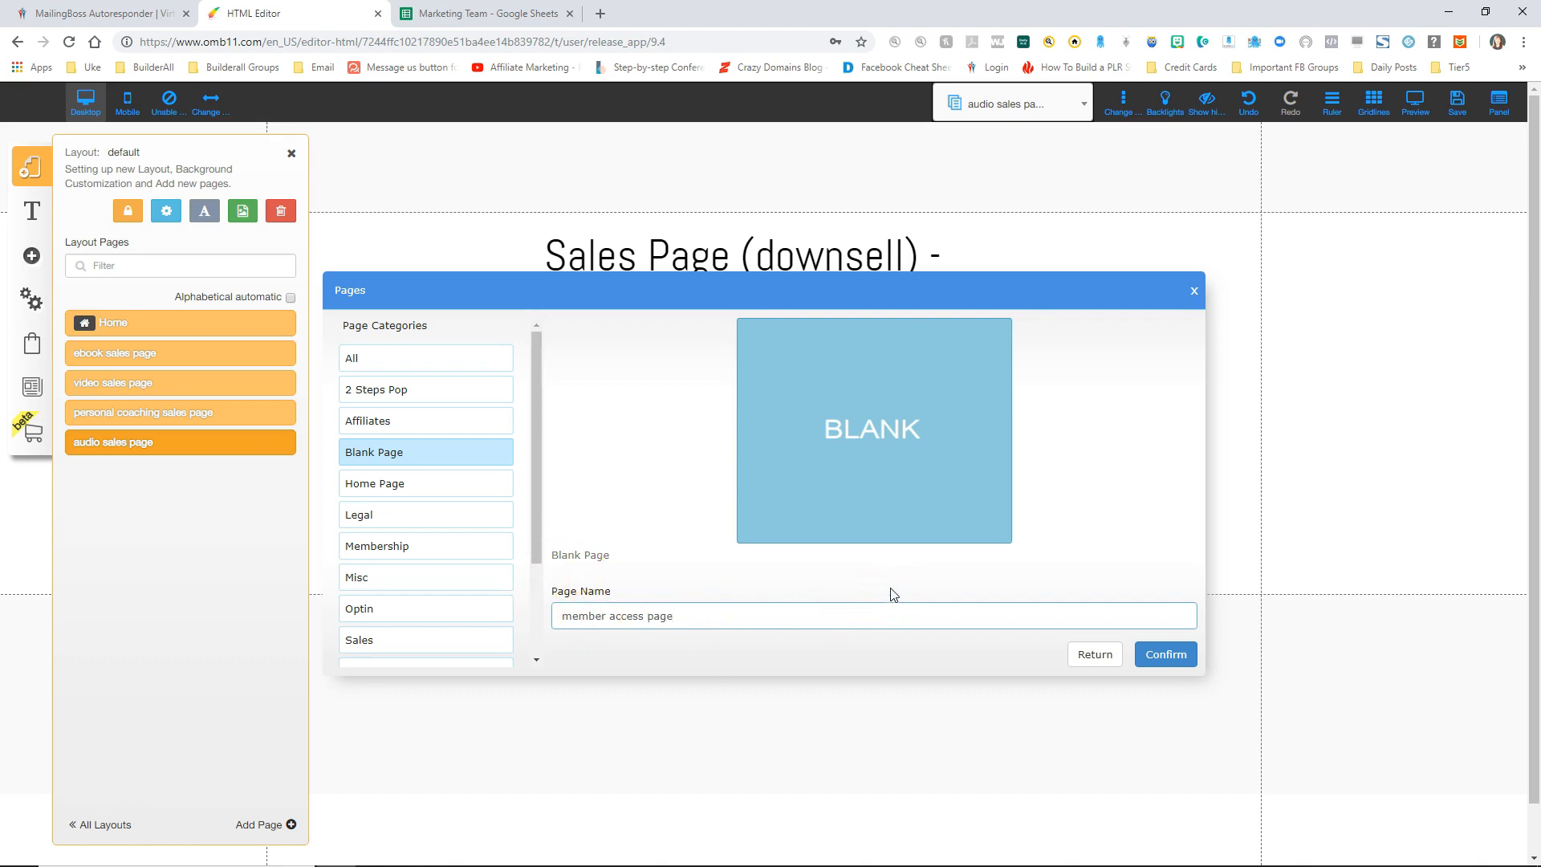
{"action": "left_click", "coordinate": [1167, 653]}
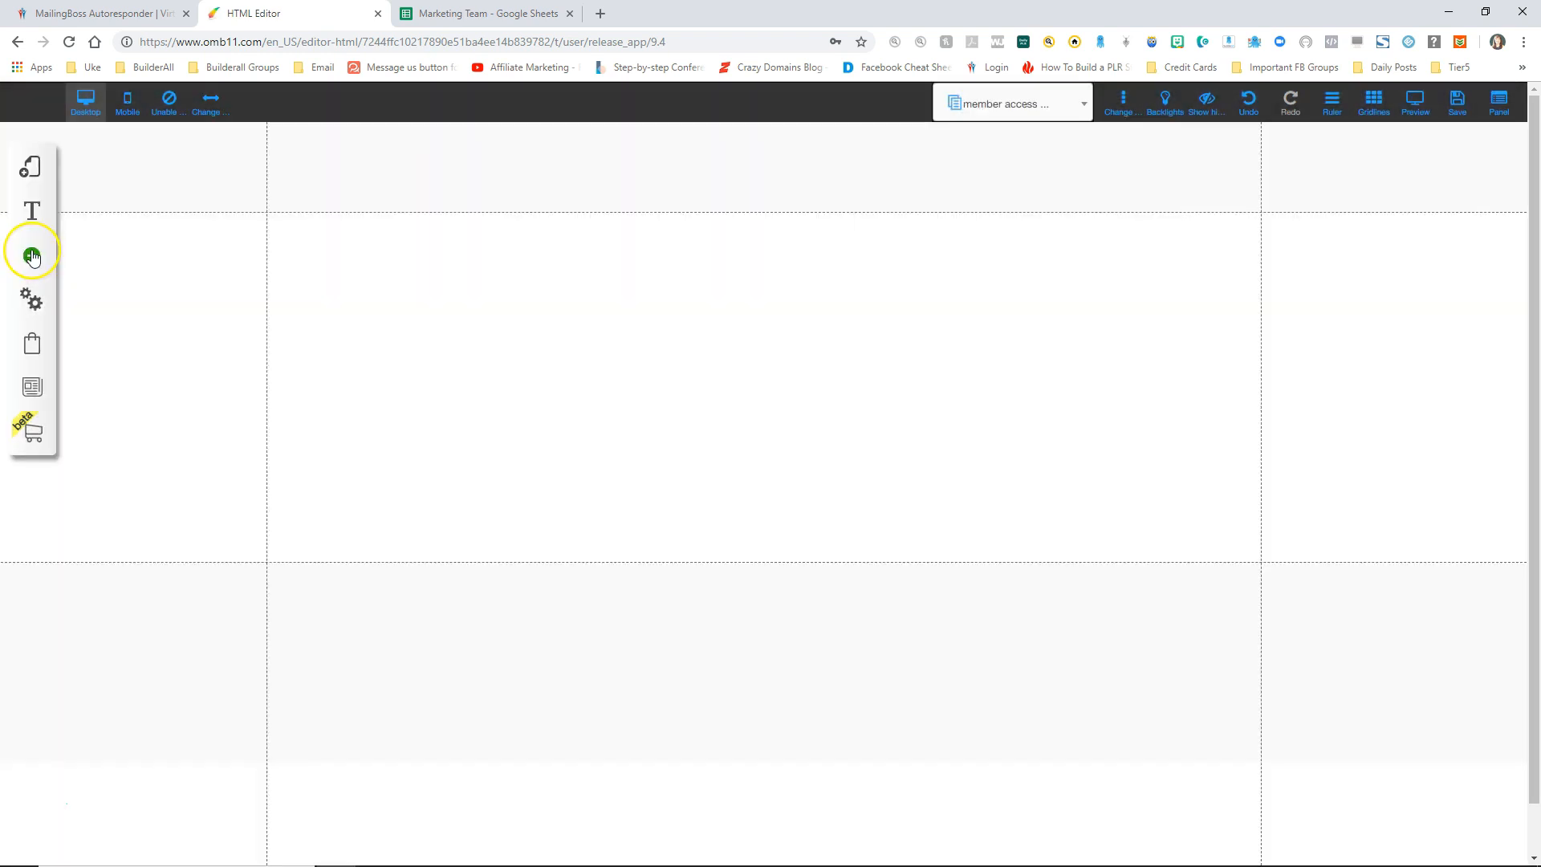
Step: Add a title text box reading 'Member Access Page' with 'aka Thank You Page' on a second line
{"action": "left_click", "coordinate": [32, 257]}
{"action": "left_click", "coordinate": [131, 251]}
{"action": "left_click_drag", "start_coordinate": [161, 231], "coordinate": [678, 399]}
{"action": "double_click", "coordinate": [681, 403]}
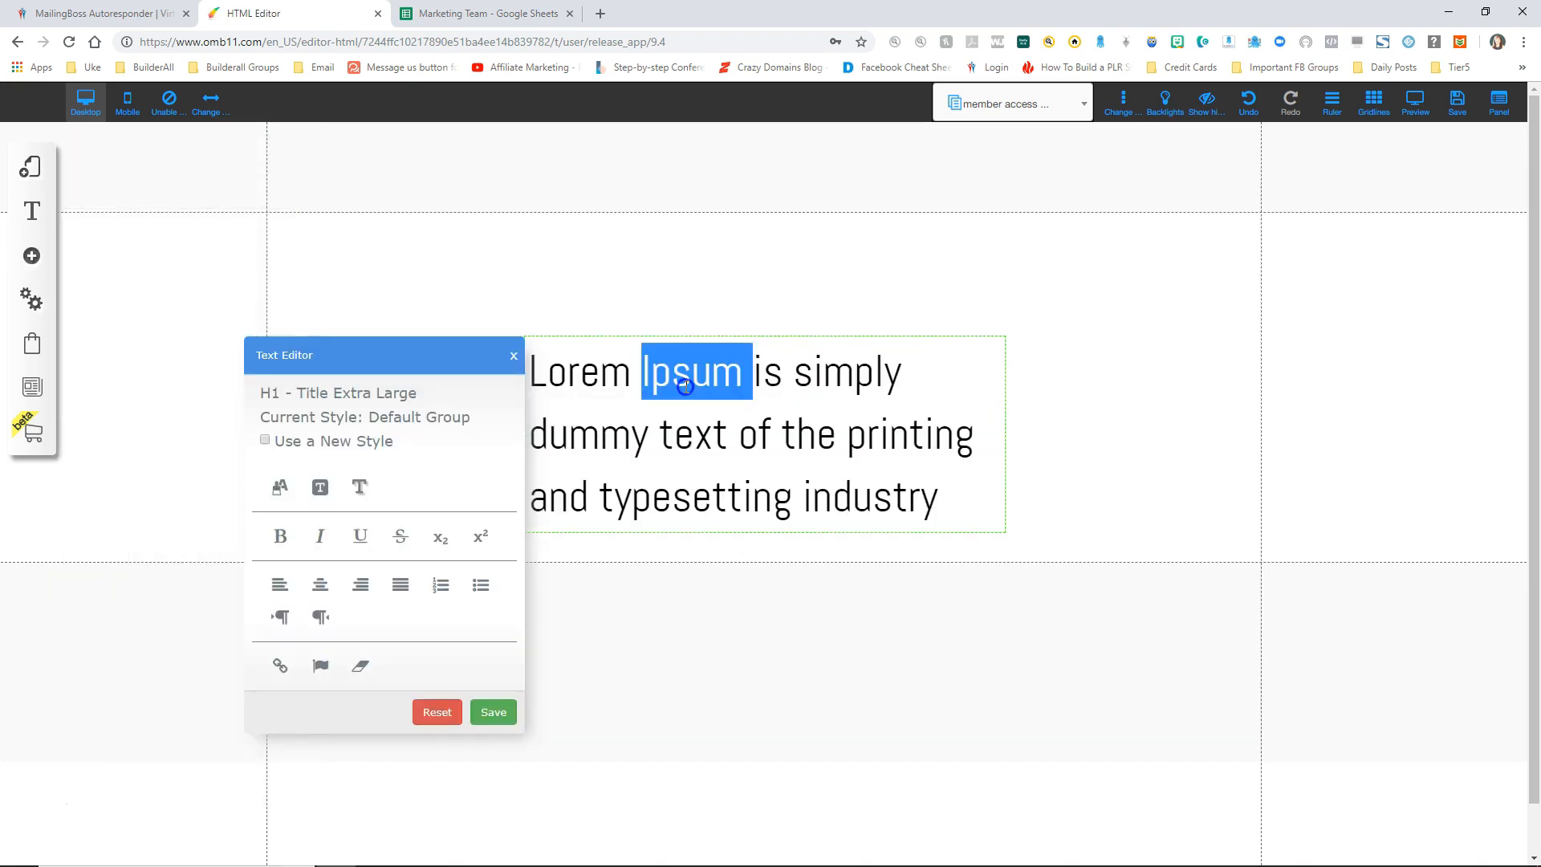
{"action": "key", "text": "ctrl+a"}
{"action": "type", "text": "Member Access Page"}
{"action": "left_click", "coordinate": [687, 343]}
{"action": "key", "text": "Return"}
{"action": "type", "text": "aka "}
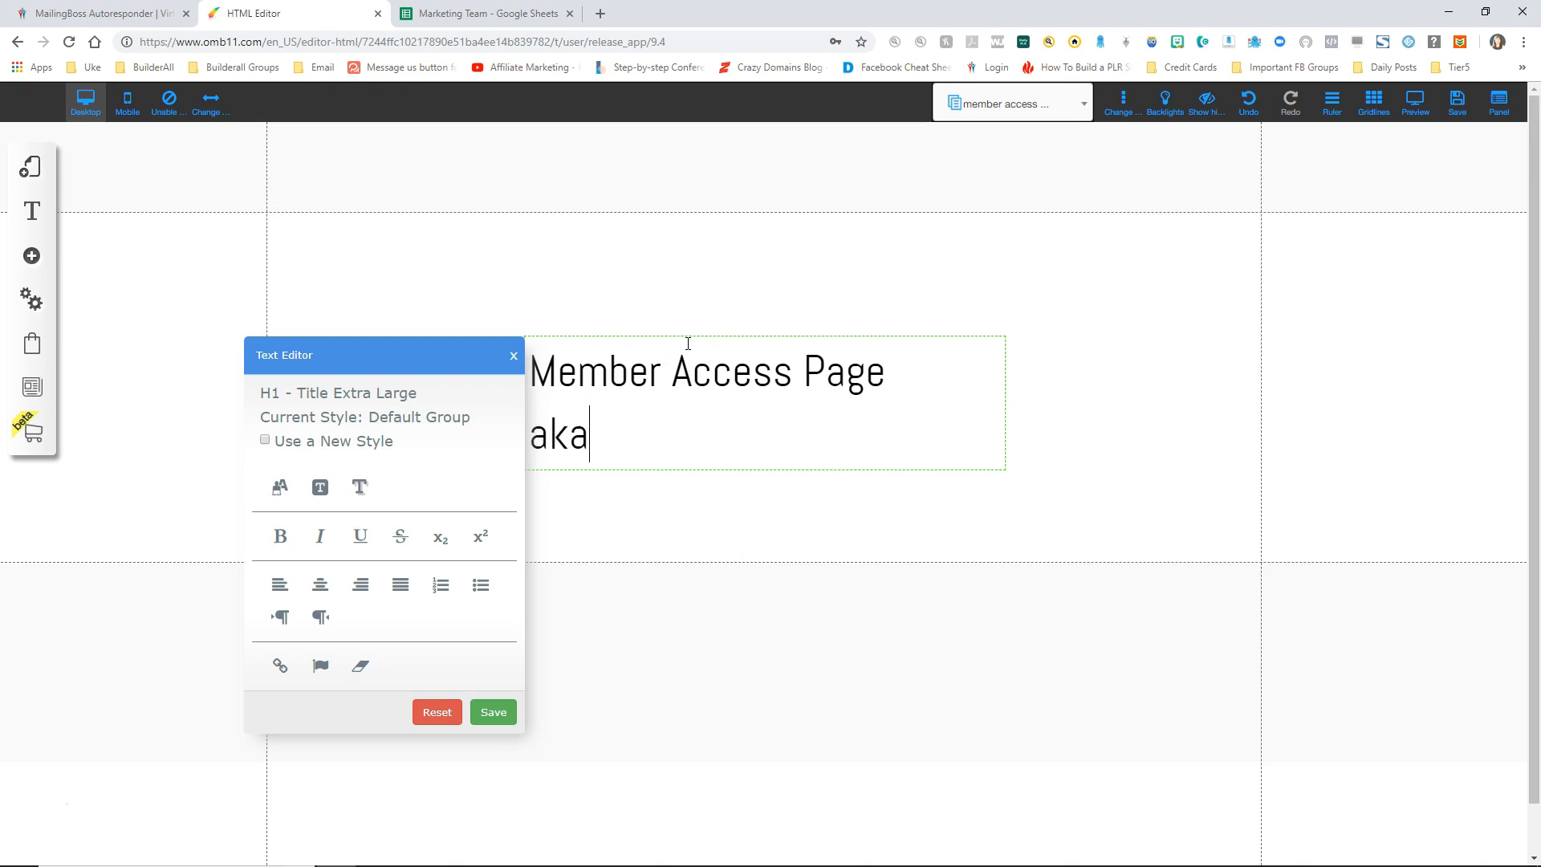
{"action": "type", "text": "Thank You "}
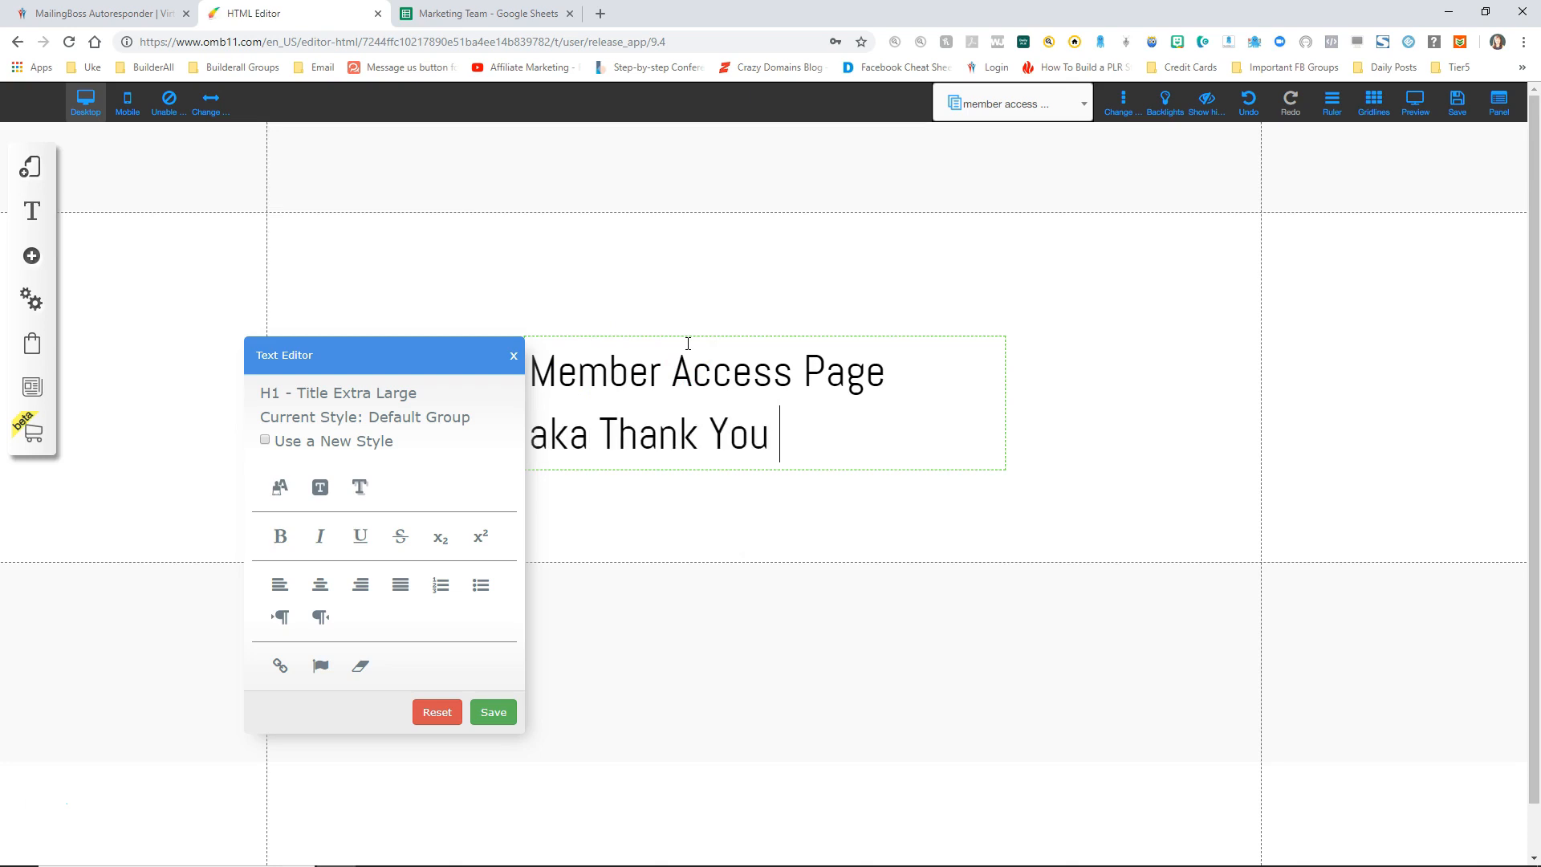
{"action": "type", "text": "Page"}
Step: Centre both heading lines, move the heading to the page top and extend the section downward
{"action": "left_click", "coordinate": [483, 313]}
{"action": "left_click", "coordinate": [321, 585]}
{"action": "left_click", "coordinate": [486, 712]}
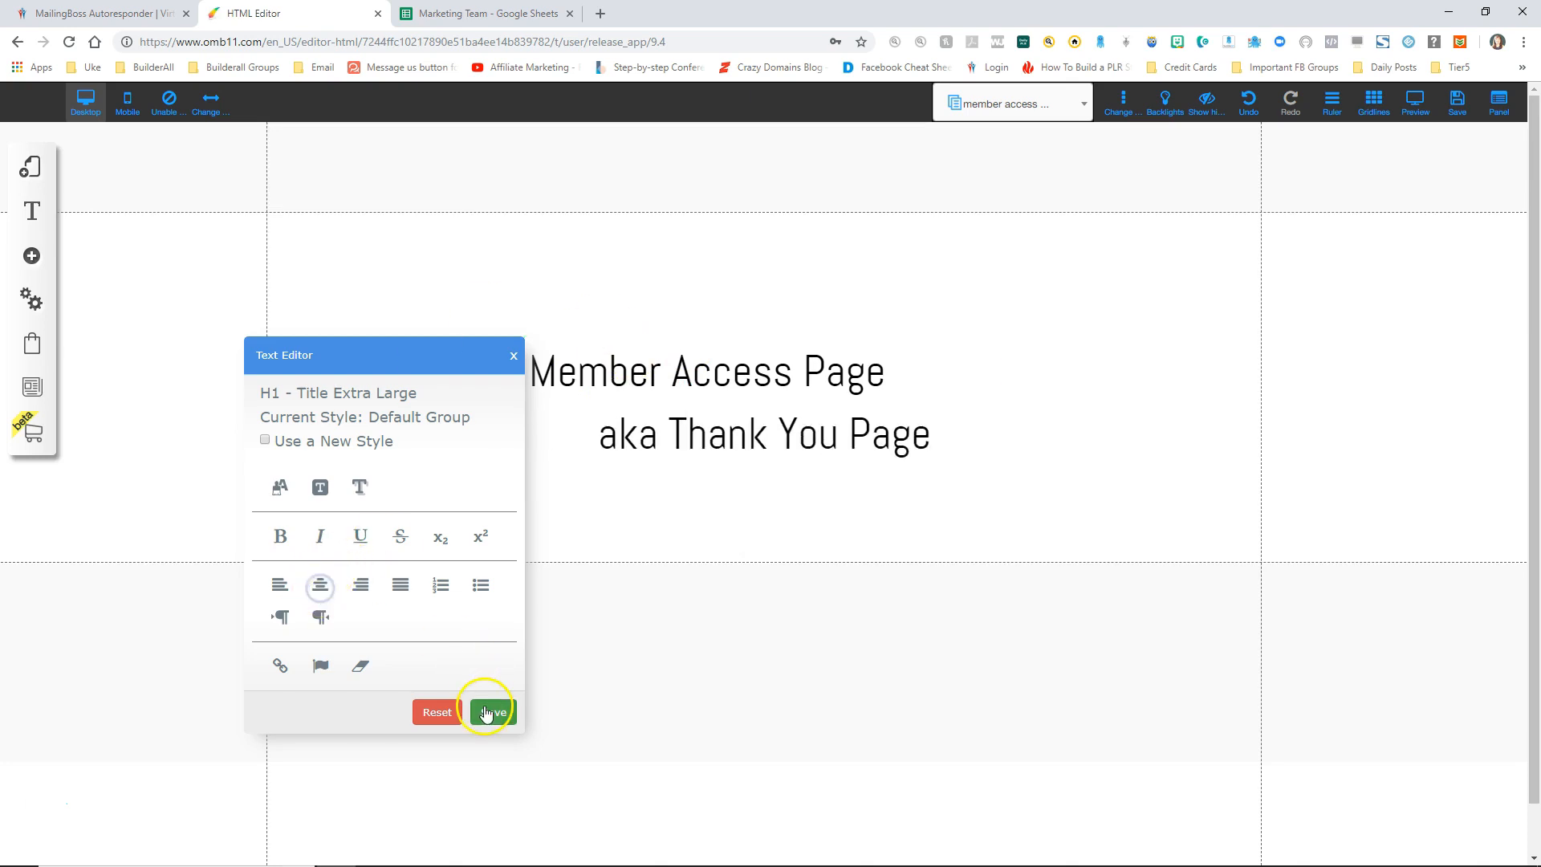
{"action": "left_click", "coordinate": [320, 585]}
{"action": "left_click", "coordinate": [488, 711]}
{"action": "left_click", "coordinate": [492, 711]}
{"action": "left_click", "coordinate": [739, 400]}
{"action": "left_click_drag", "start_coordinate": [739, 401], "coordinate": [721, 287]}
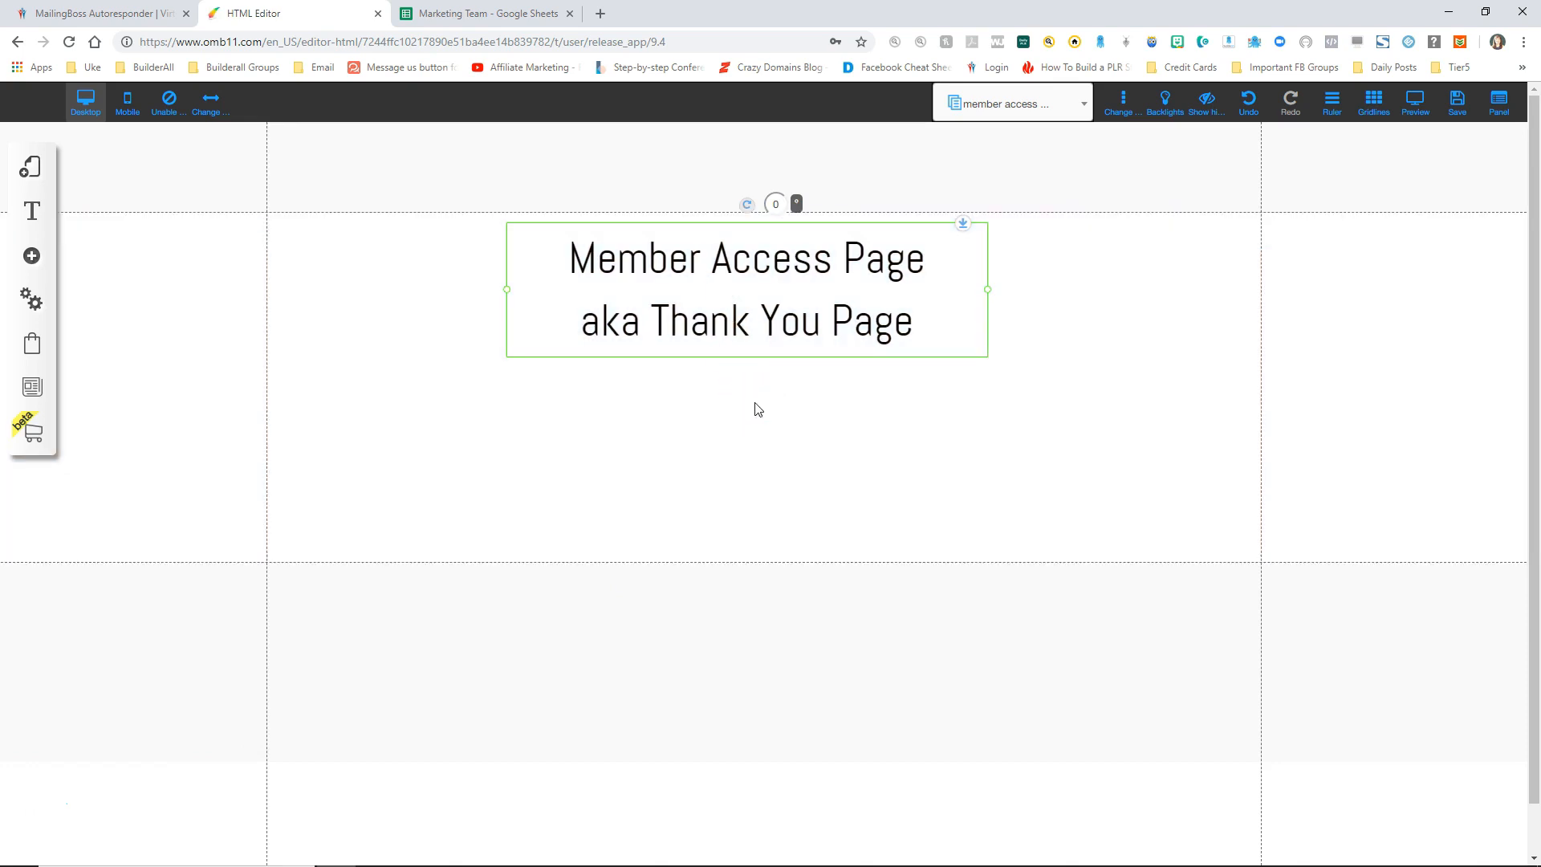
{"action": "left_click_drag", "start_coordinate": [1307, 562], "coordinate": [1352, 814]}
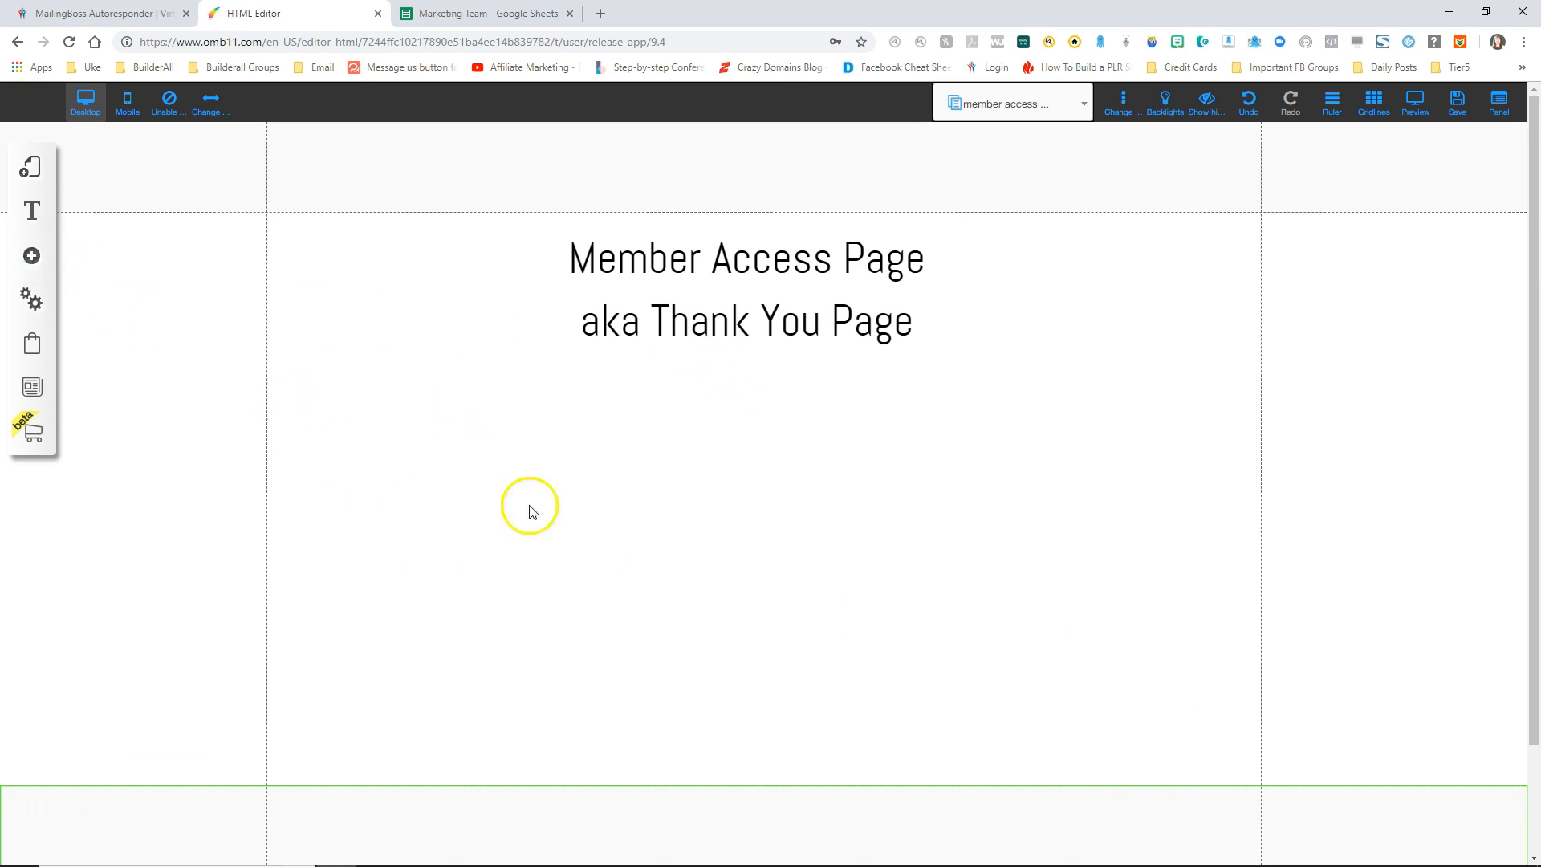
Step: Add a blue rounded Buy Now button just under the heading
{"action": "left_click", "coordinate": [30, 257]}
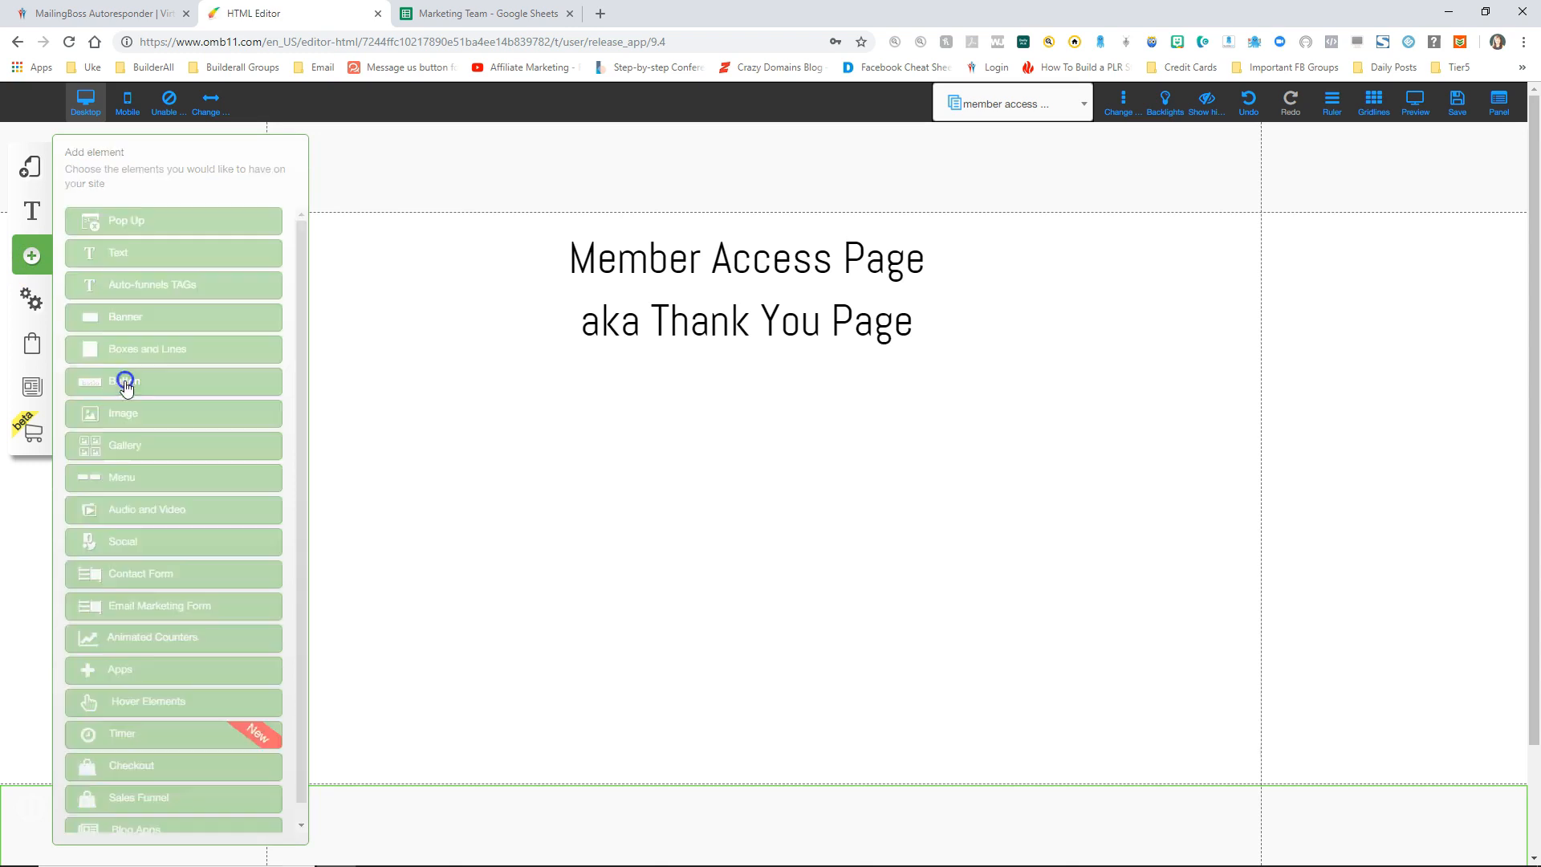
{"action": "left_click", "coordinate": [125, 384]}
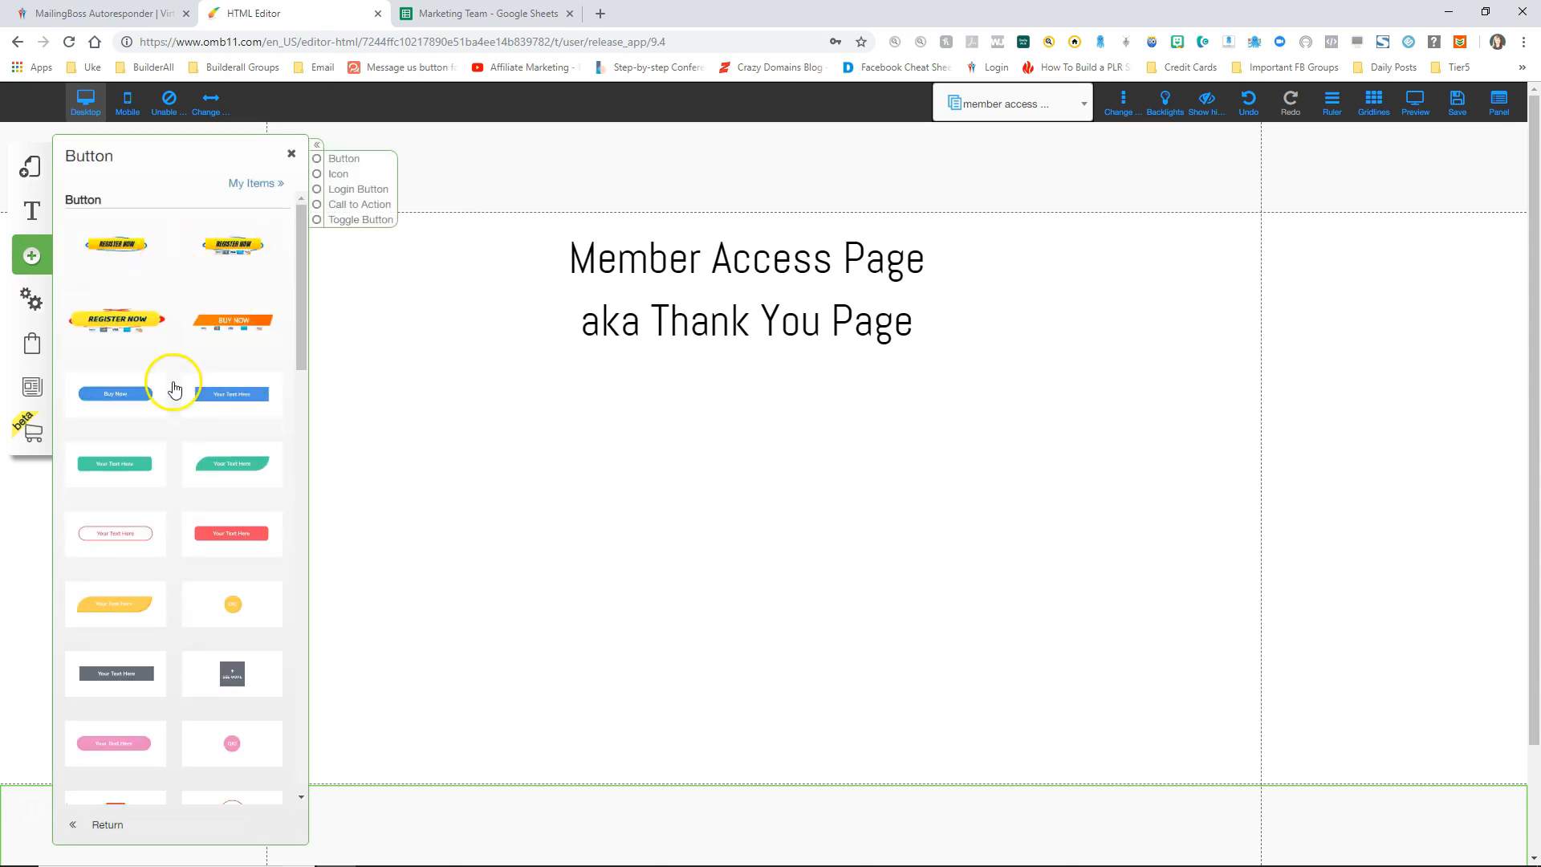
{"action": "left_click", "coordinate": [125, 395]}
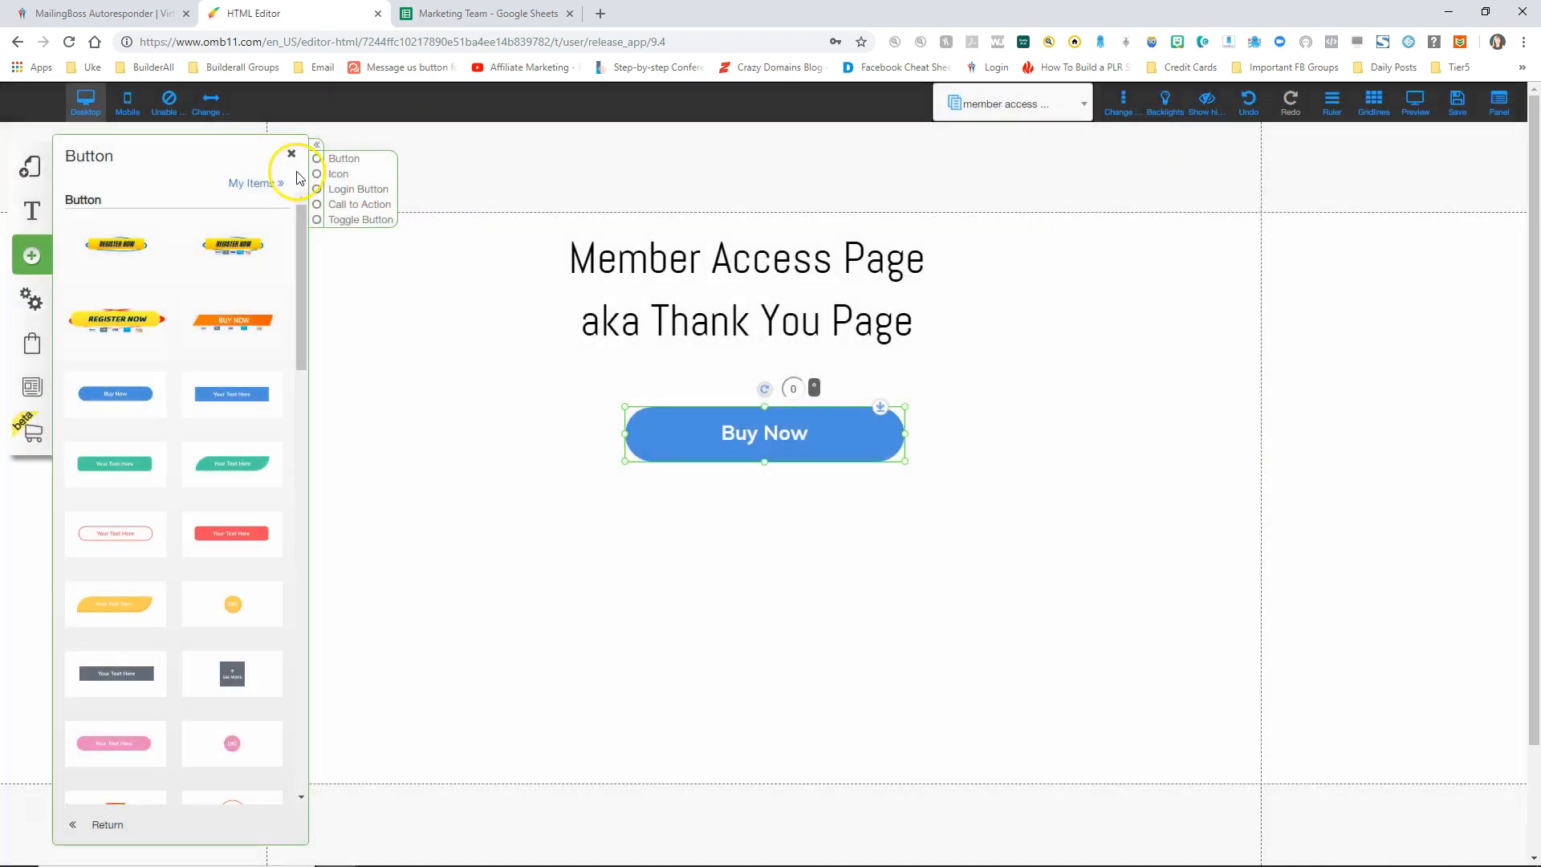
{"action": "left_click_drag", "start_coordinate": [810, 450], "coordinate": [791, 431]}
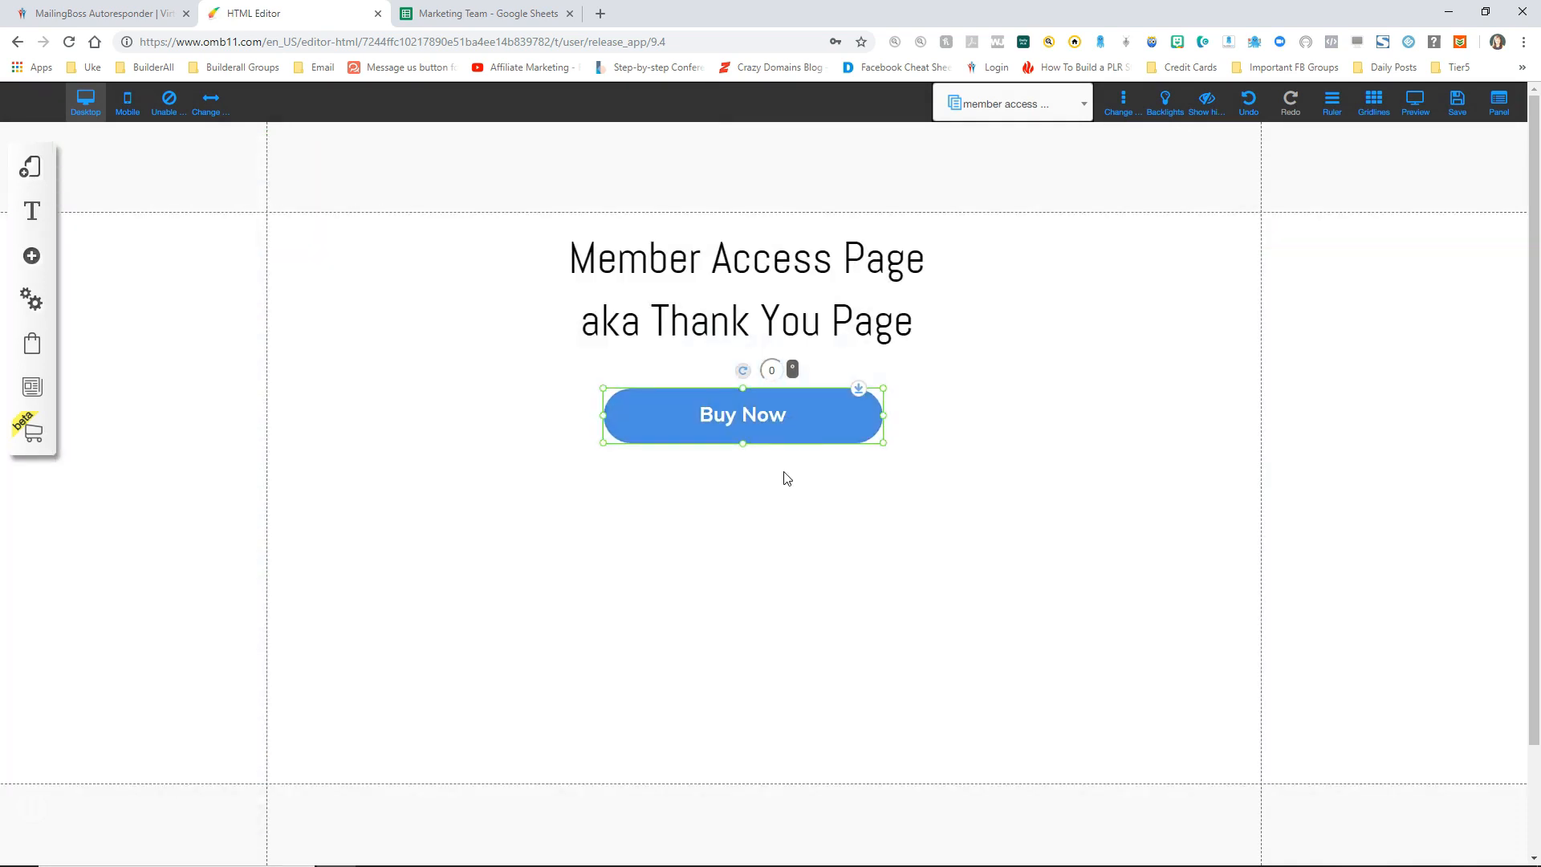
Step: Duplicate the Buy Now button, stack the copies below it, and nudge the first one higher
{"action": "left_click", "coordinate": [772, 430]}
{"action": "key", "text": "ctrl+v"}
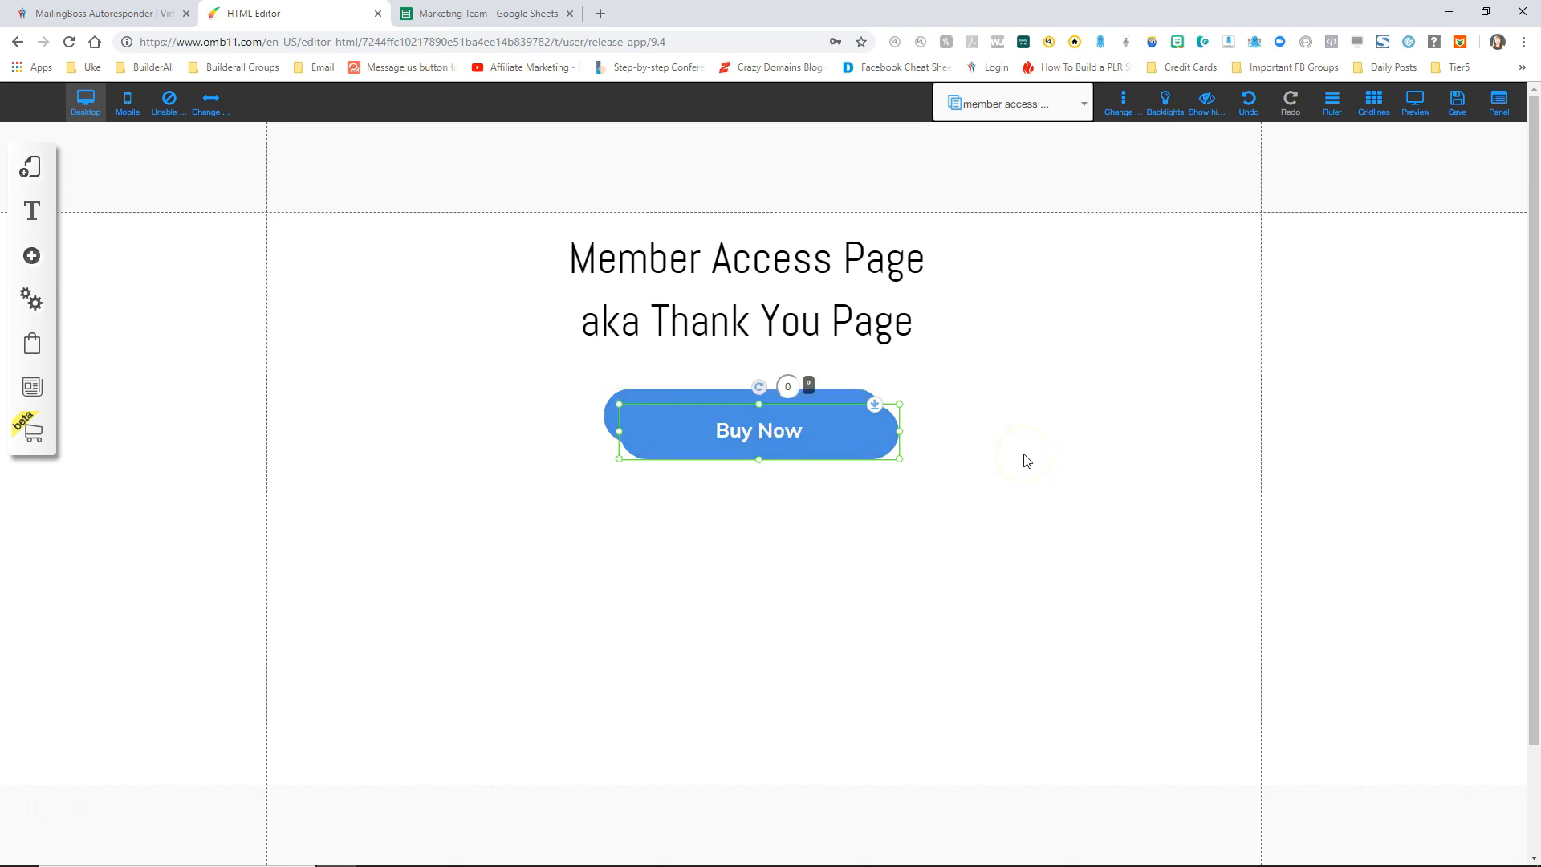
{"action": "left_click_drag", "start_coordinate": [802, 436], "coordinate": [827, 706]}
{"action": "key", "text": "ctrl+v"}
{"action": "key", "text": "ctrl+v"}
{"action": "key", "text": "ctrl+v"}
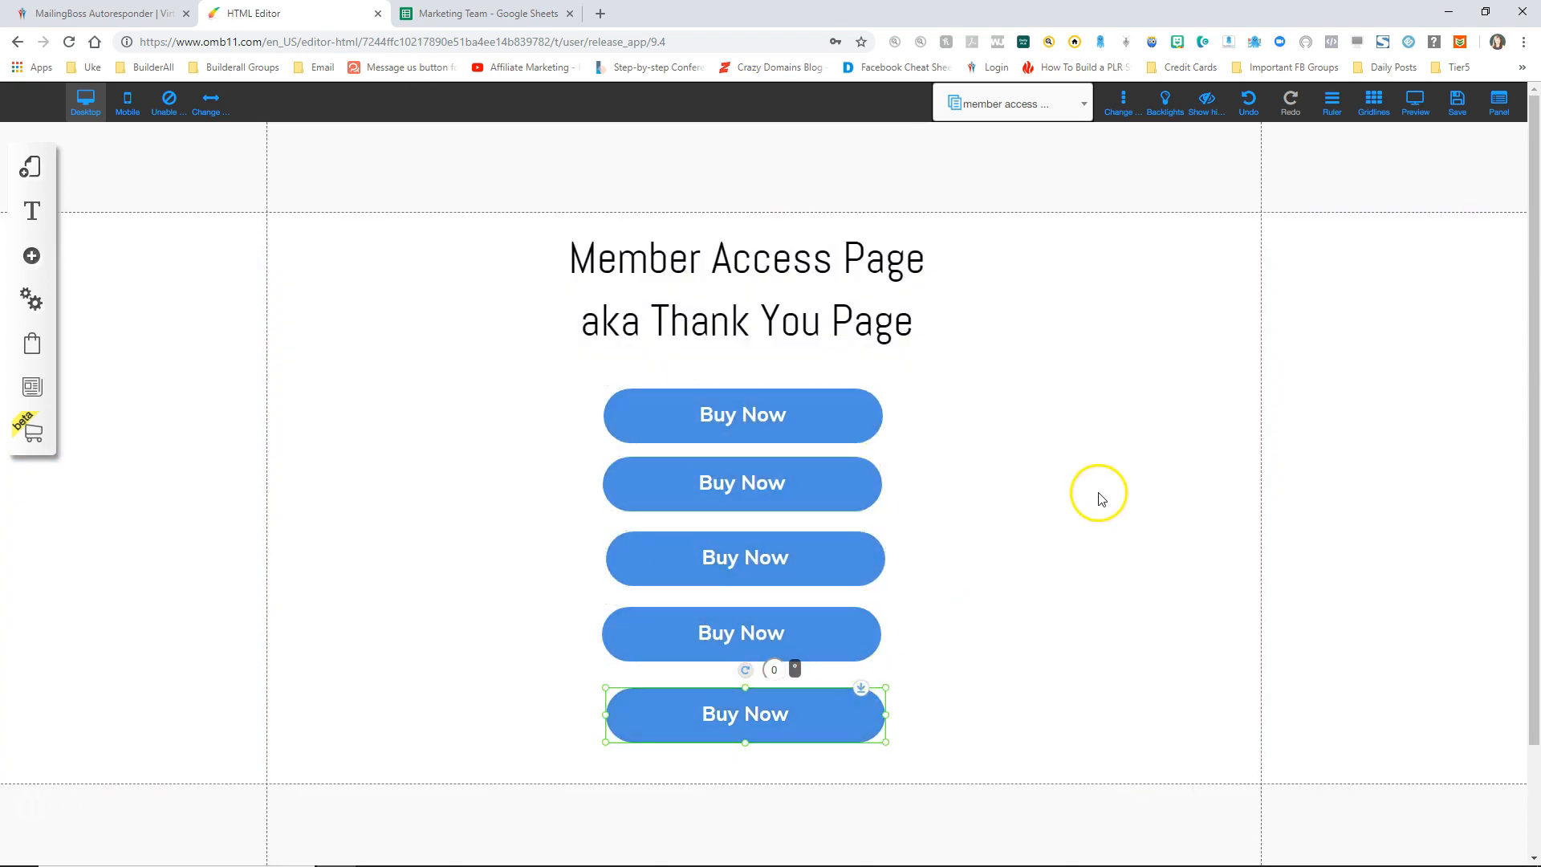
{"action": "left_click", "coordinate": [799, 410]}
{"action": "left_click_drag", "start_coordinate": [799, 410], "coordinate": [797, 397]}
Step: Relabel the first two buttons 'Free Ebook' and 'Paid Ebook'
{"action": "right_click", "coordinate": [771, 407]}
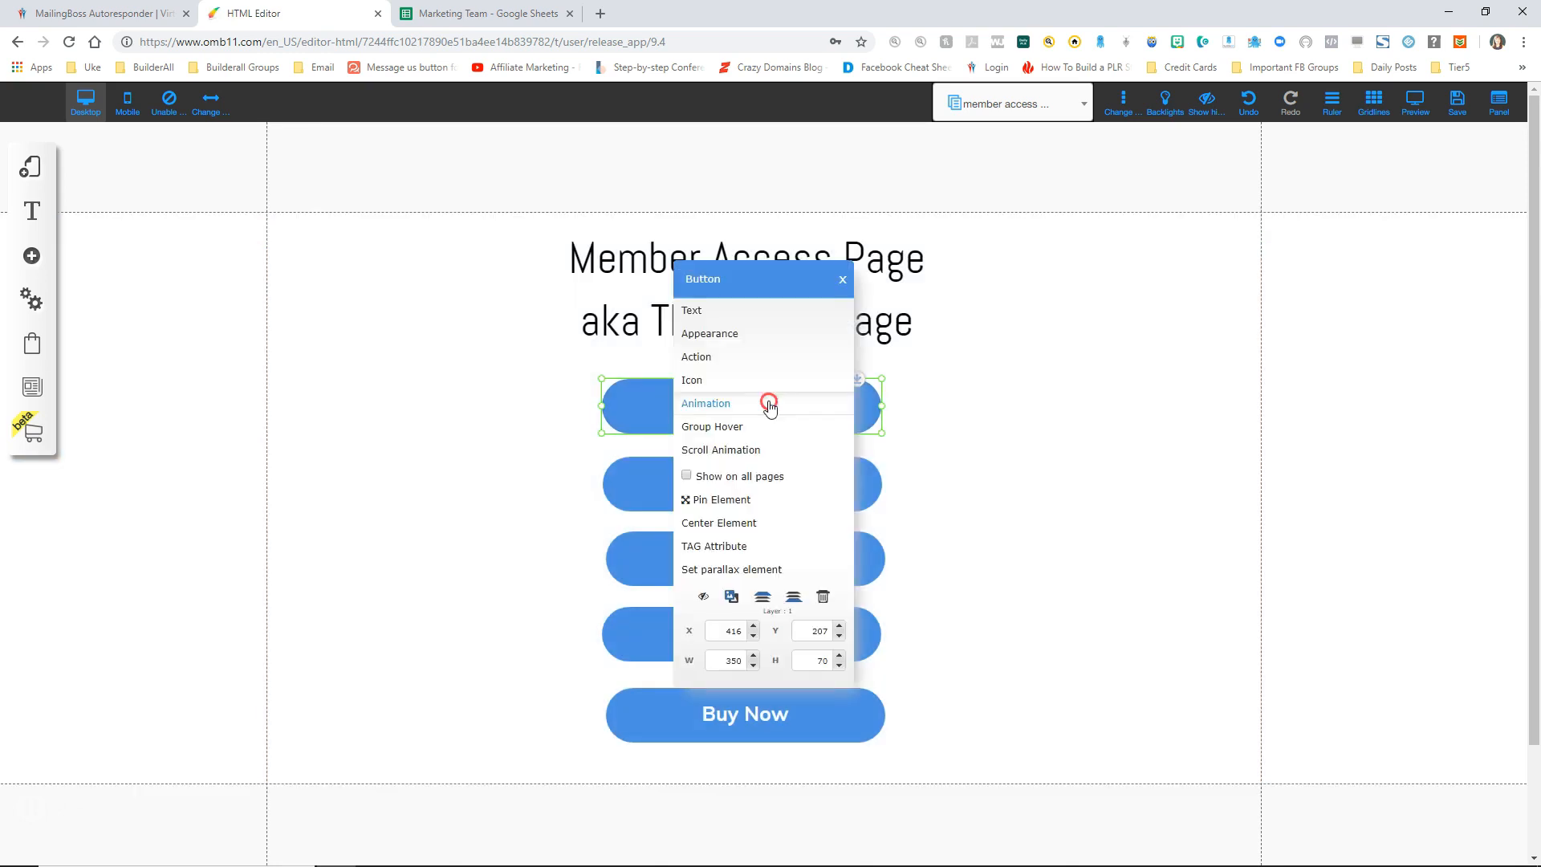
{"action": "left_click", "coordinate": [715, 319]}
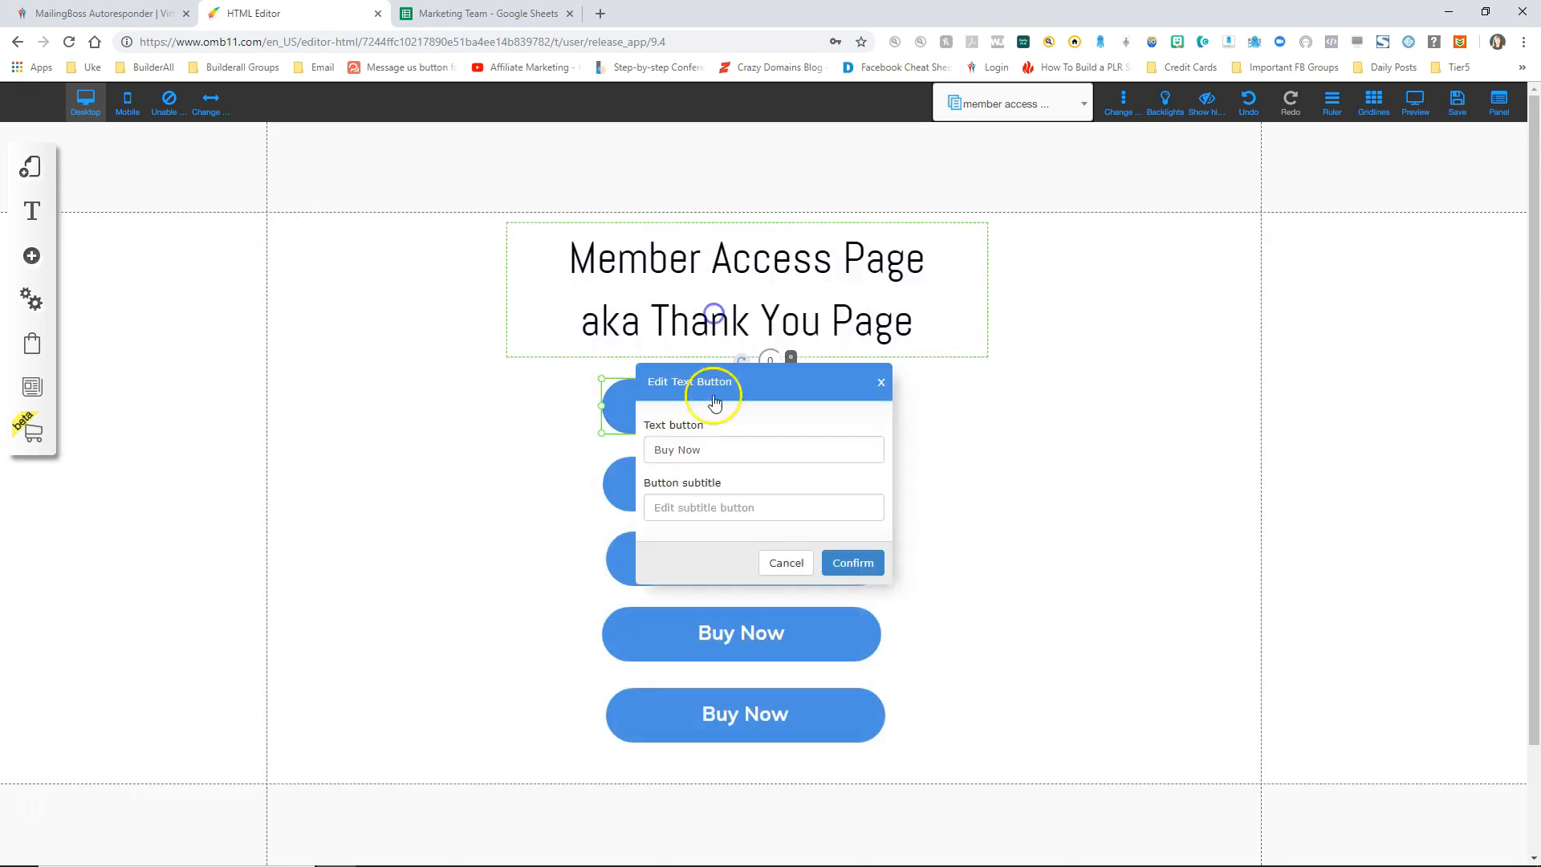
{"action": "left_click_drag", "start_coordinate": [705, 445], "coordinate": [629, 442]}
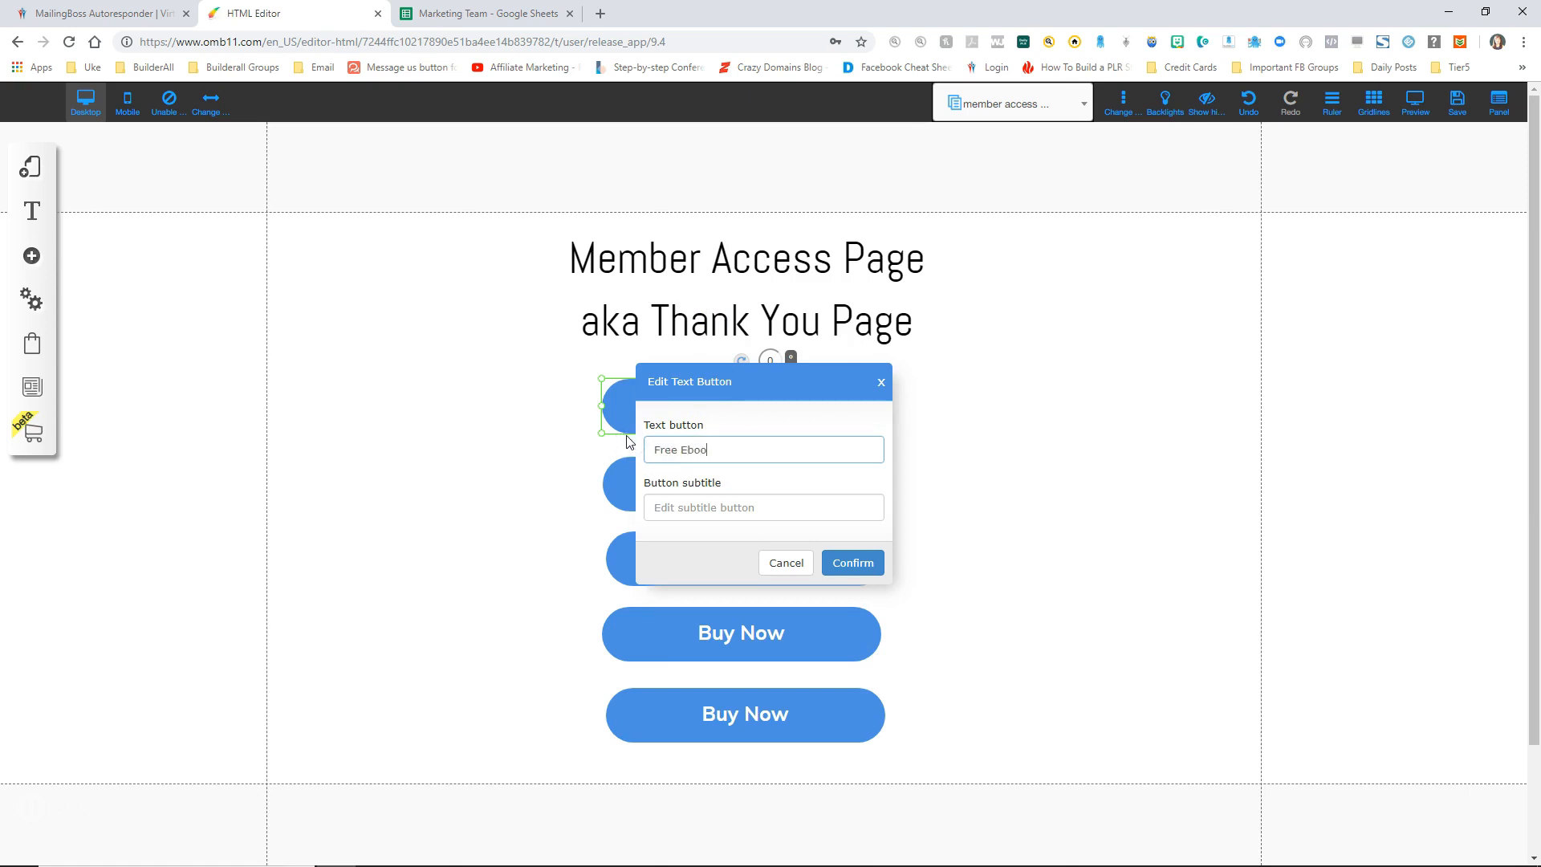
{"action": "left_click", "coordinate": [853, 563]}
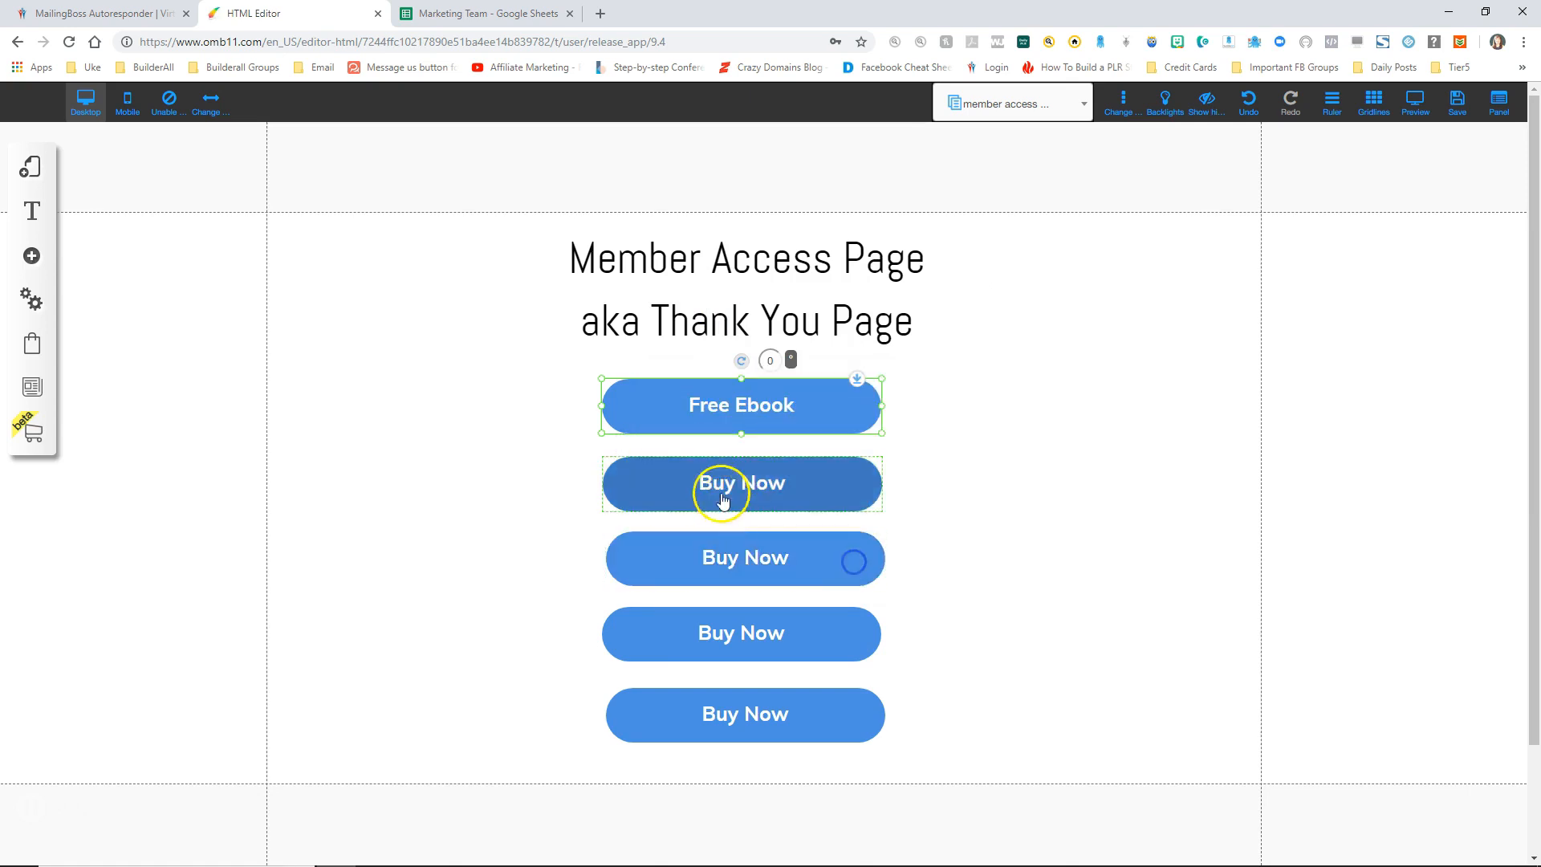
{"action": "right_click", "coordinate": [722, 489]}
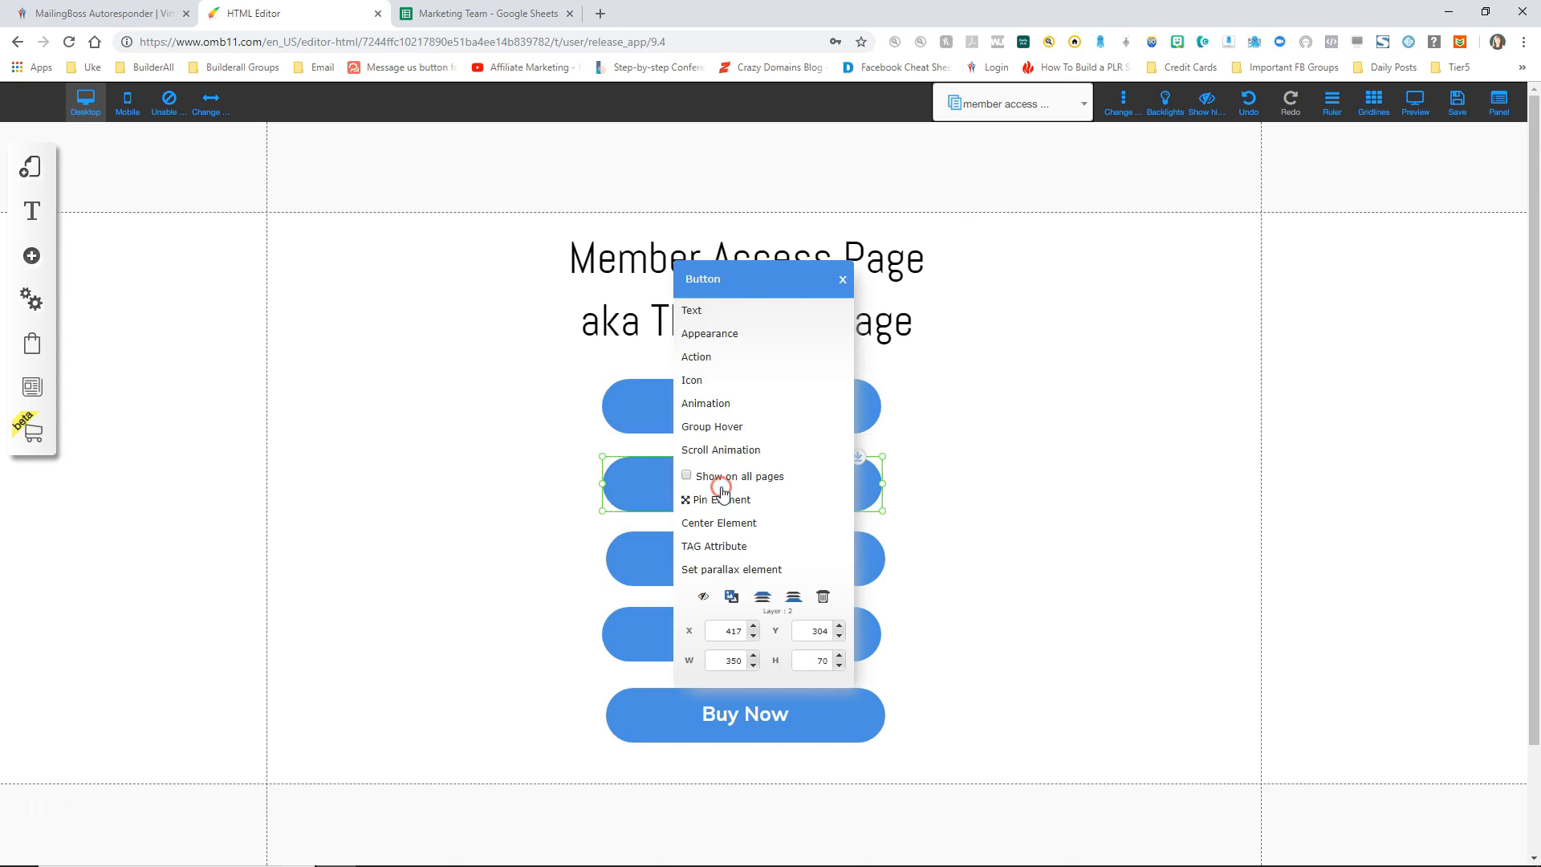
{"action": "left_click", "coordinate": [695, 312]}
{"action": "left_click_drag", "start_coordinate": [721, 445], "coordinate": [629, 455]}
{"action": "type", "text": "Paid Ebook"}
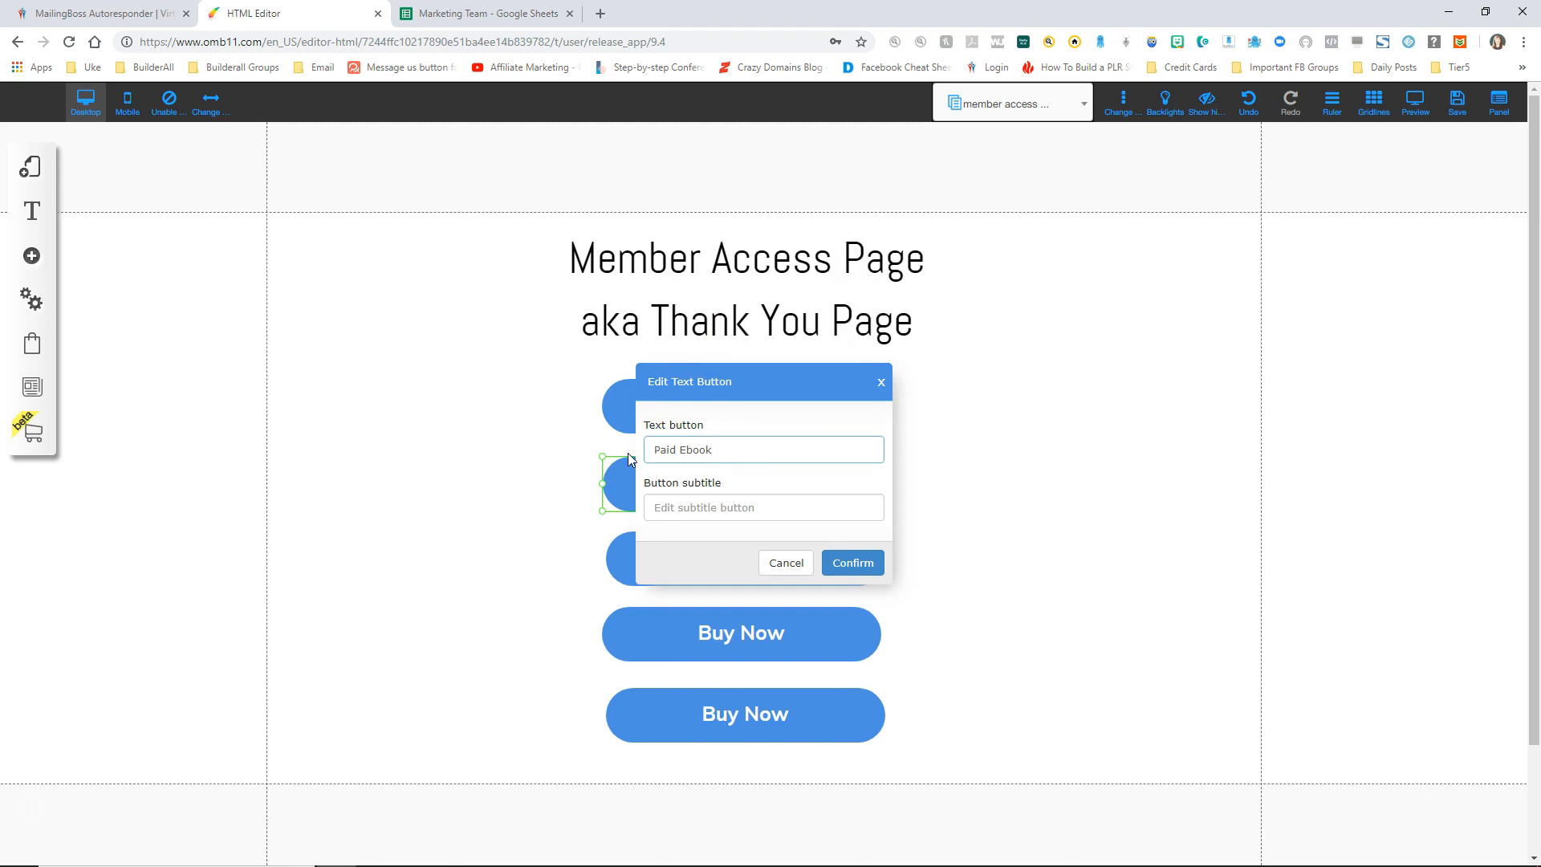
{"action": "scroll", "coordinate": [836, 523], "scroll_direction": "down", "scroll_amount": 1}
{"action": "left_click", "coordinate": [853, 563]}
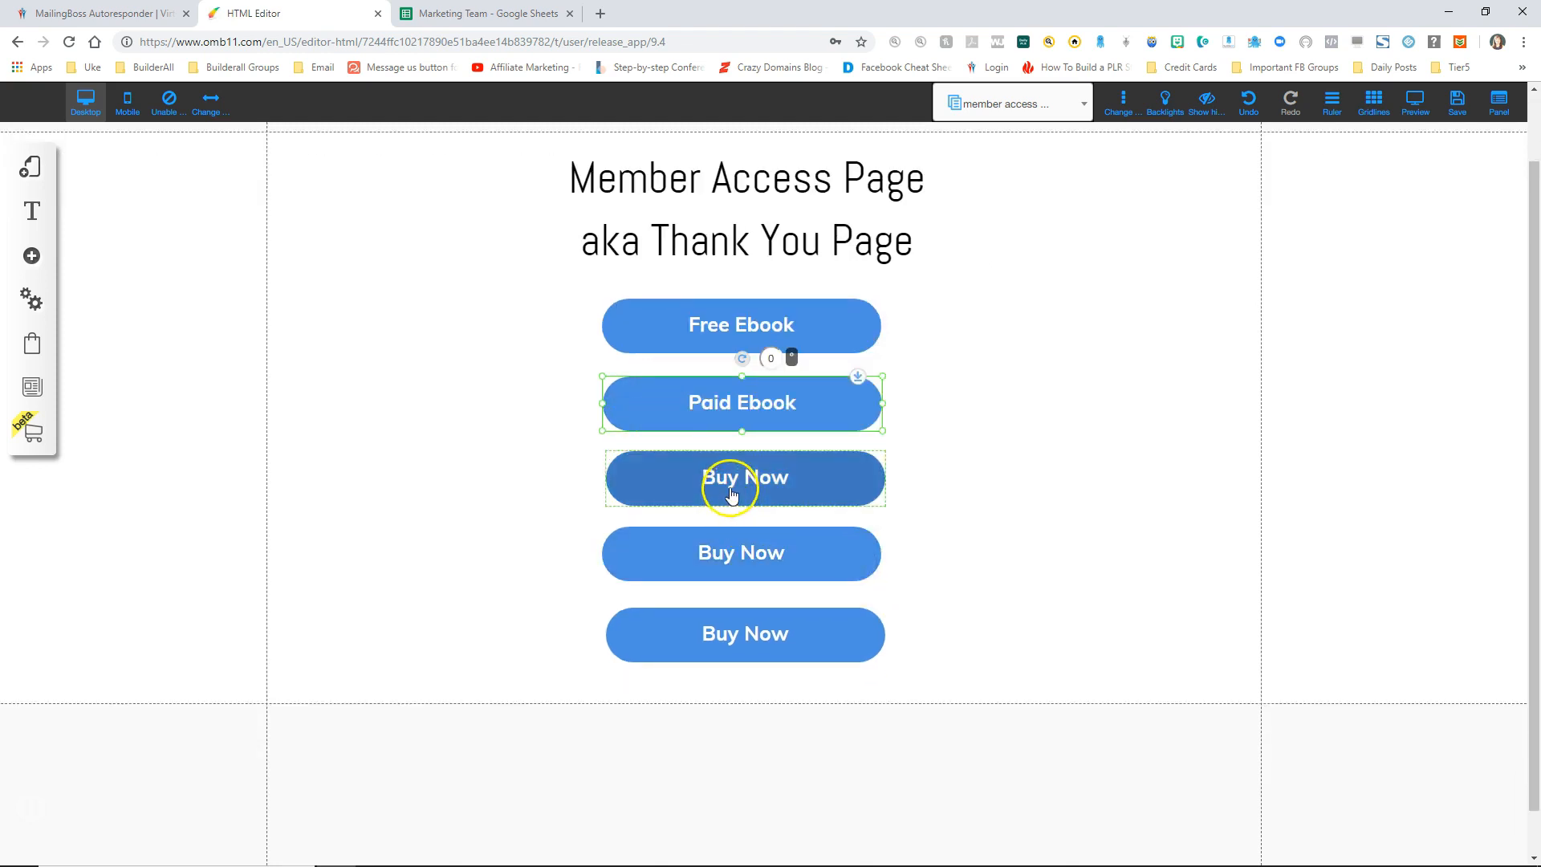
Step: Relabel the third and fourth buttons 'Video Package' and 'Audio Package'
{"action": "right_click", "coordinate": [722, 482]}
{"action": "left_click", "coordinate": [696, 319]}
{"action": "left_click_drag", "start_coordinate": [704, 450], "coordinate": [605, 447]}
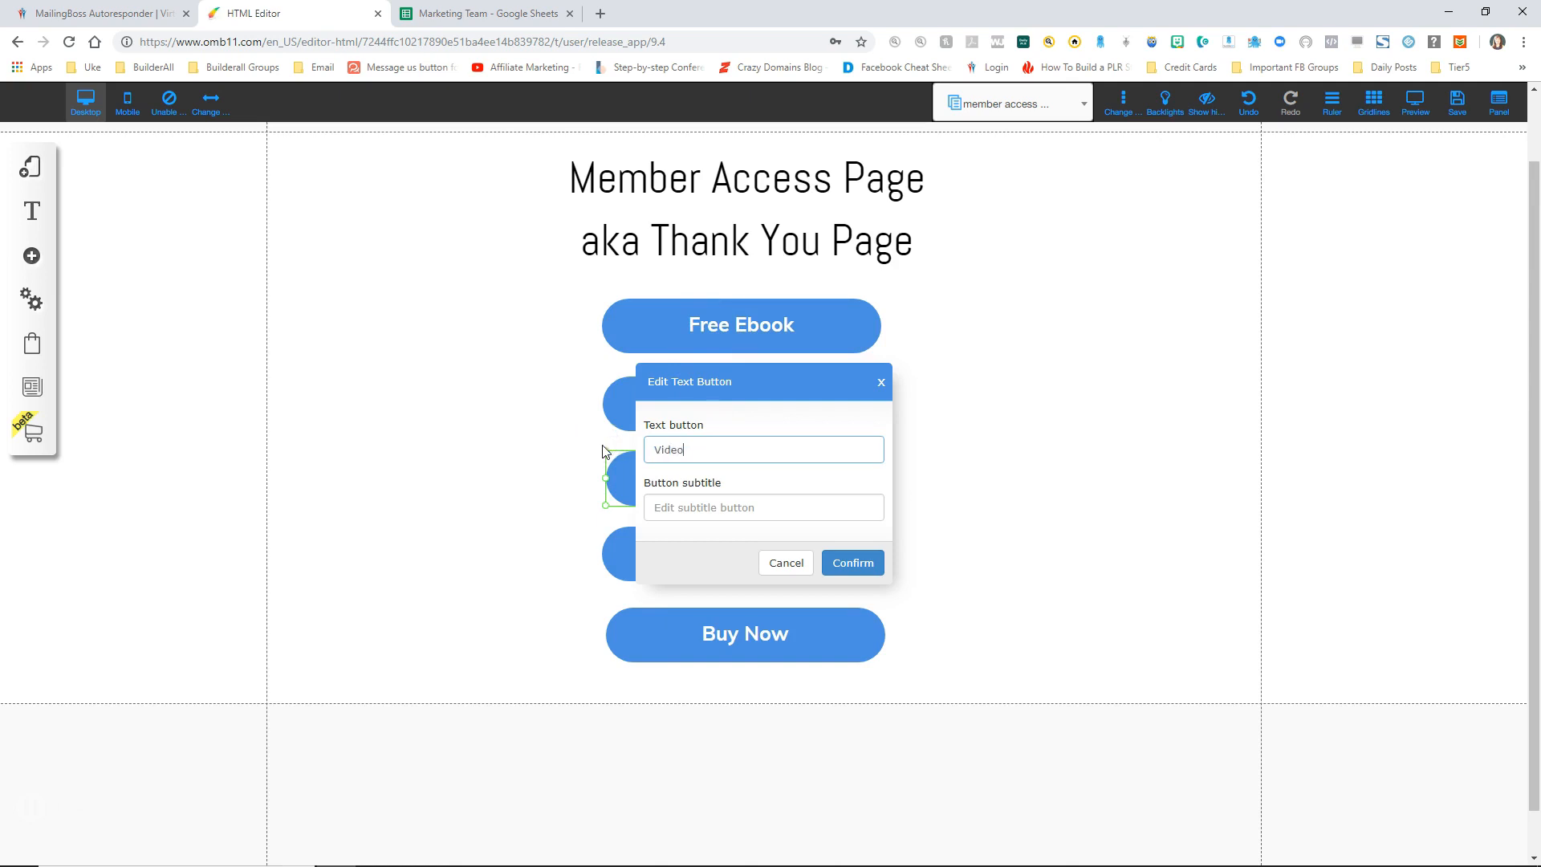
{"action": "left_click", "coordinate": [853, 563]}
{"action": "right_click", "coordinate": [739, 552]}
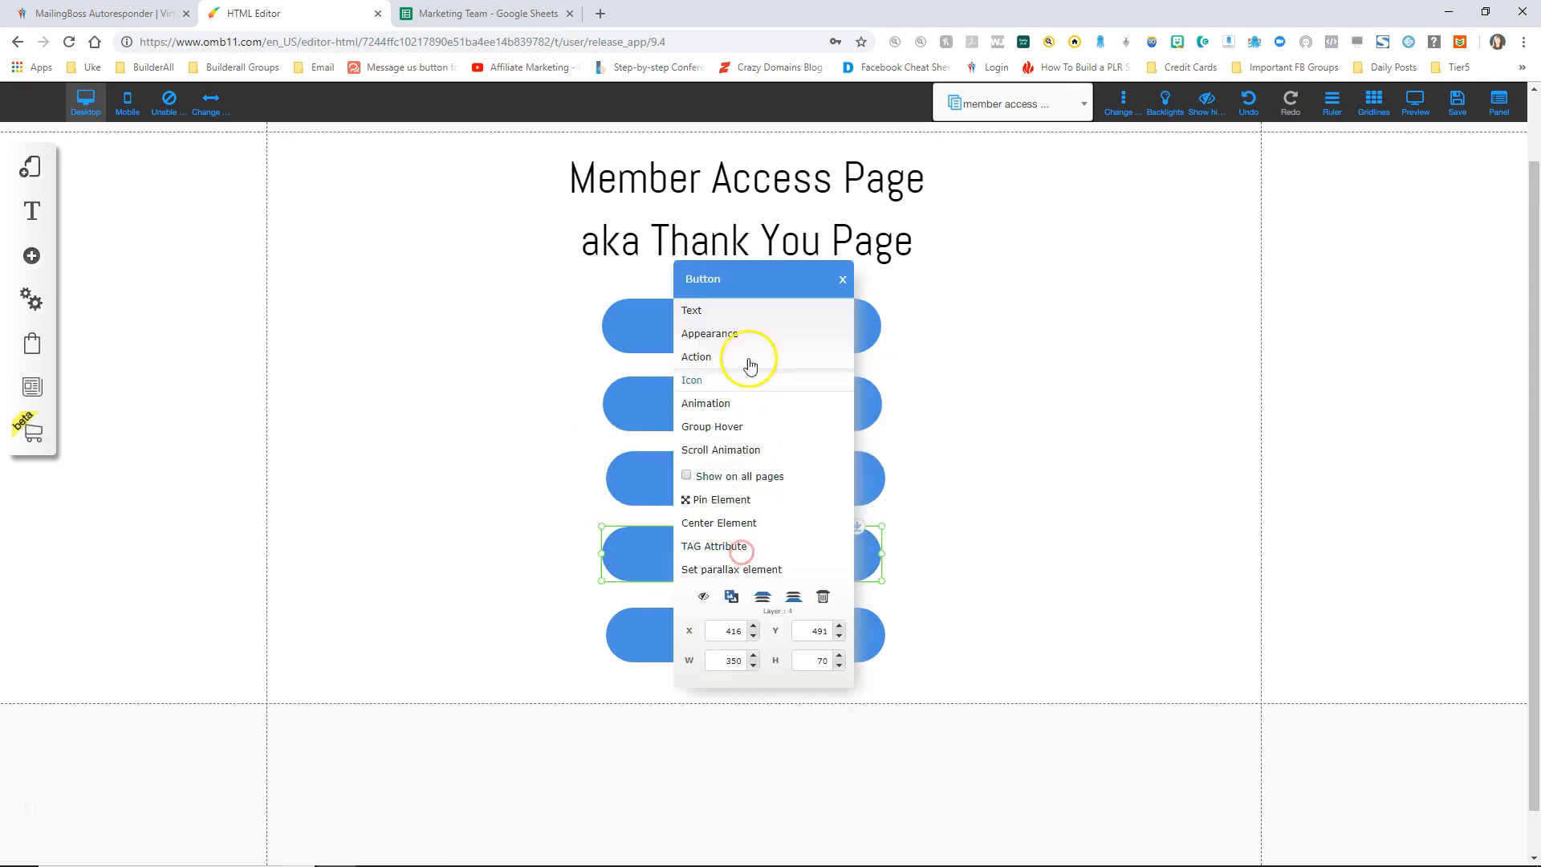
{"action": "left_click", "coordinate": [747, 310]}
{"action": "triple_click", "coordinate": [656, 446]}
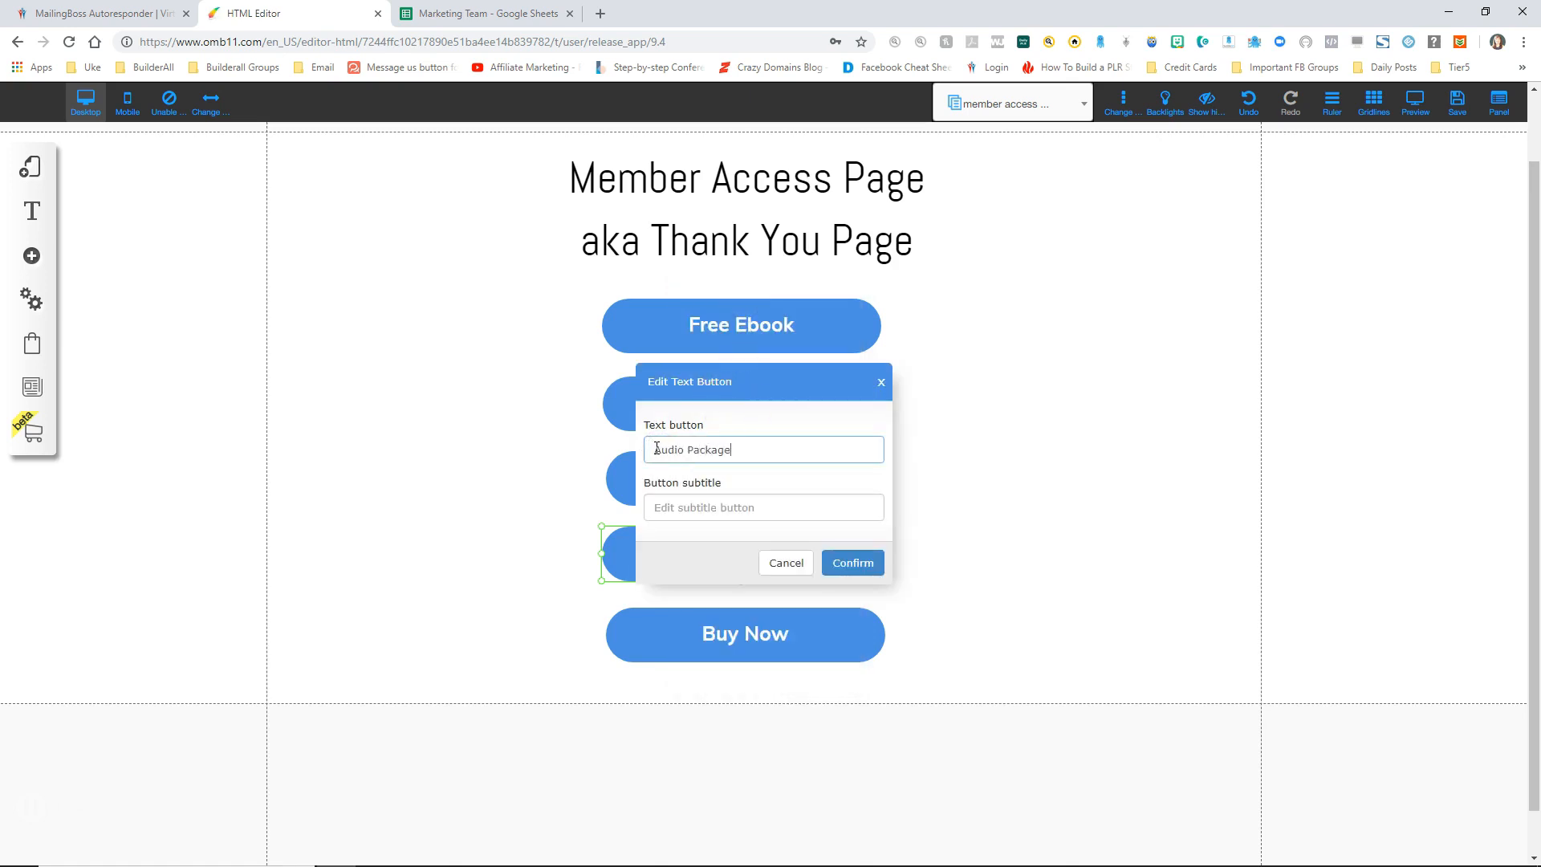
{"action": "left_click", "coordinate": [852, 562]}
Step: Relabel the last button 'Personal Coaching'
{"action": "right_click", "coordinate": [739, 632]}
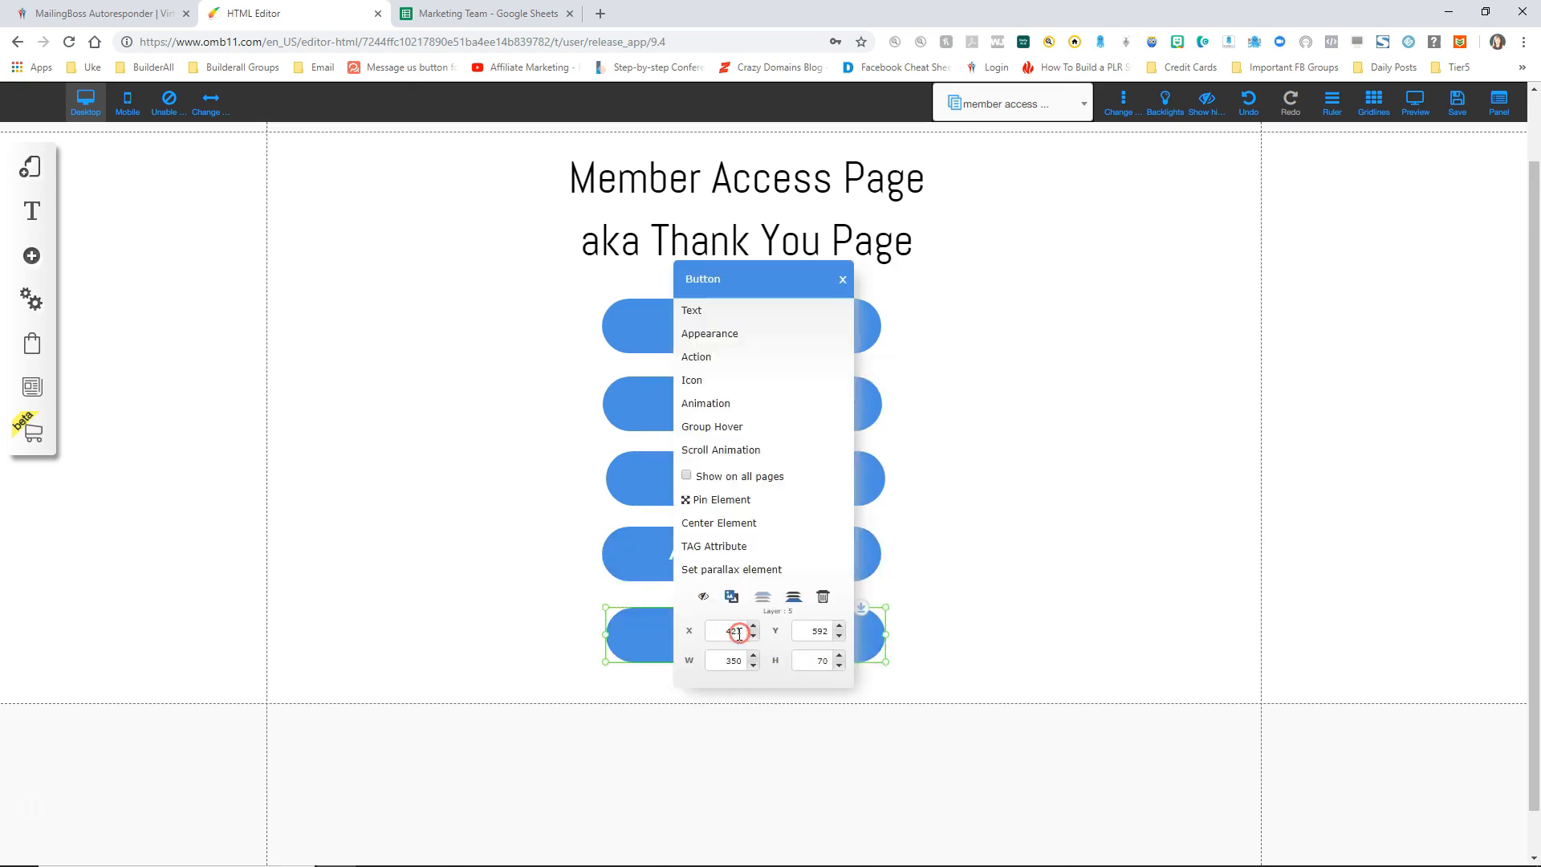
{"action": "left_click", "coordinate": [717, 311]}
{"action": "left_click", "coordinate": [686, 451]}
{"action": "left_click_drag", "start_coordinate": [686, 451], "coordinate": [637, 450]}
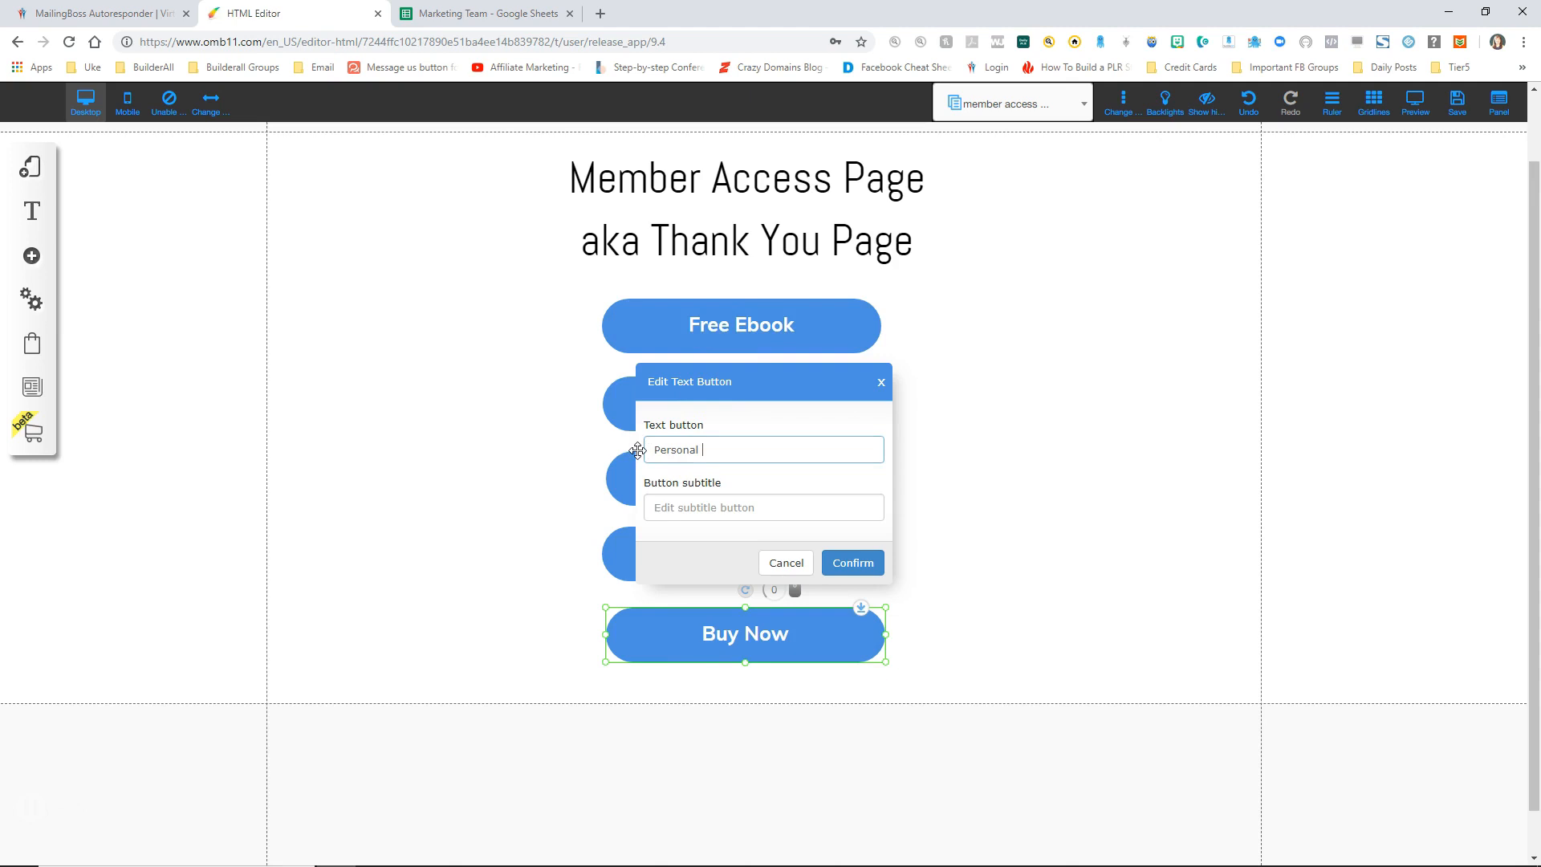
{"action": "type", "text": "Personal Coaching"}
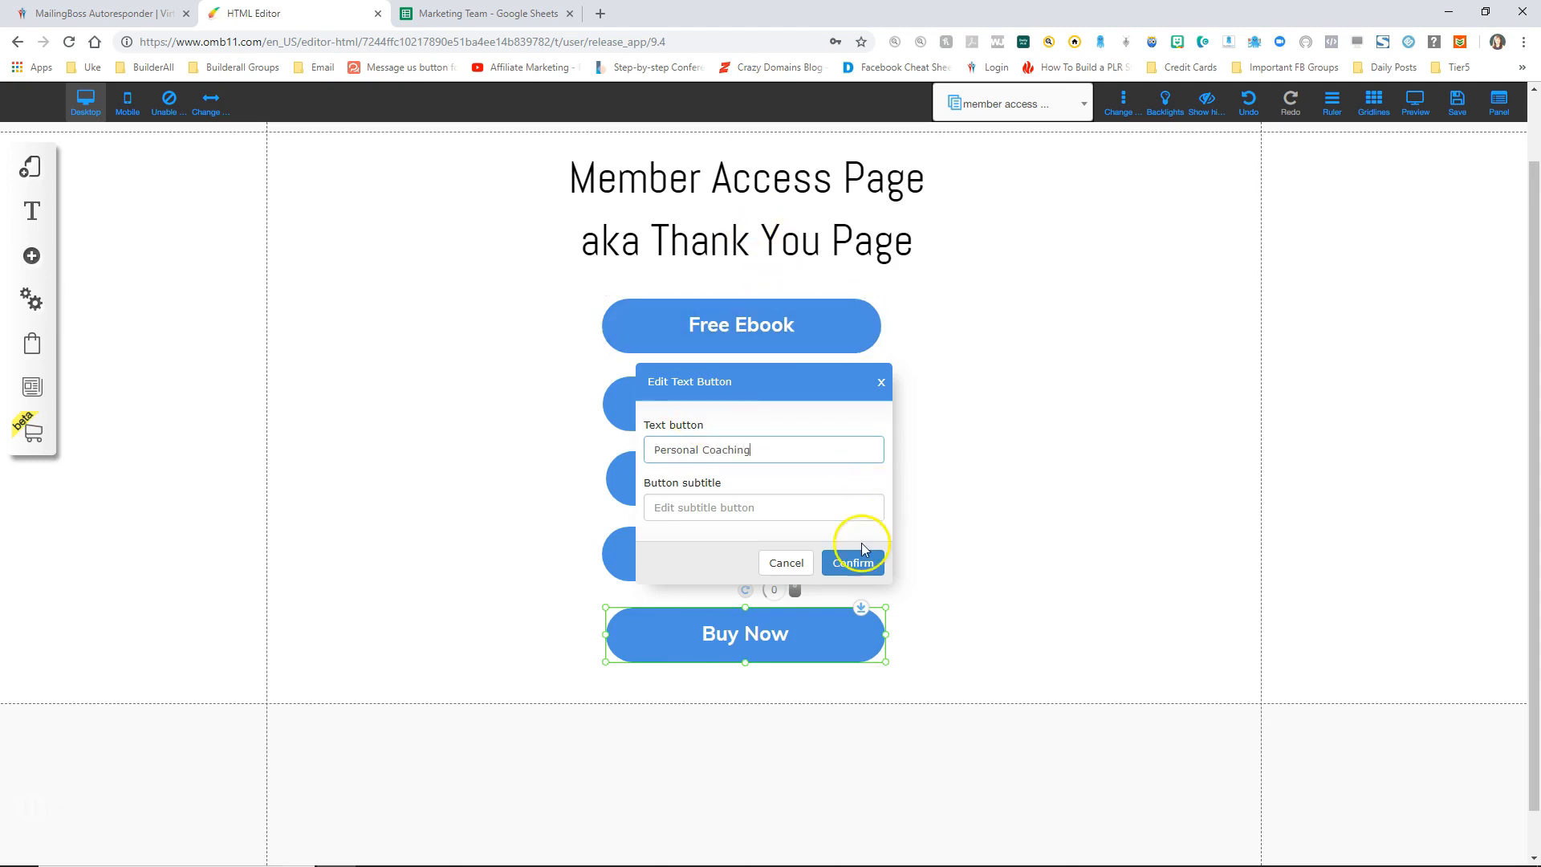
{"action": "left_click", "coordinate": [852, 562]}
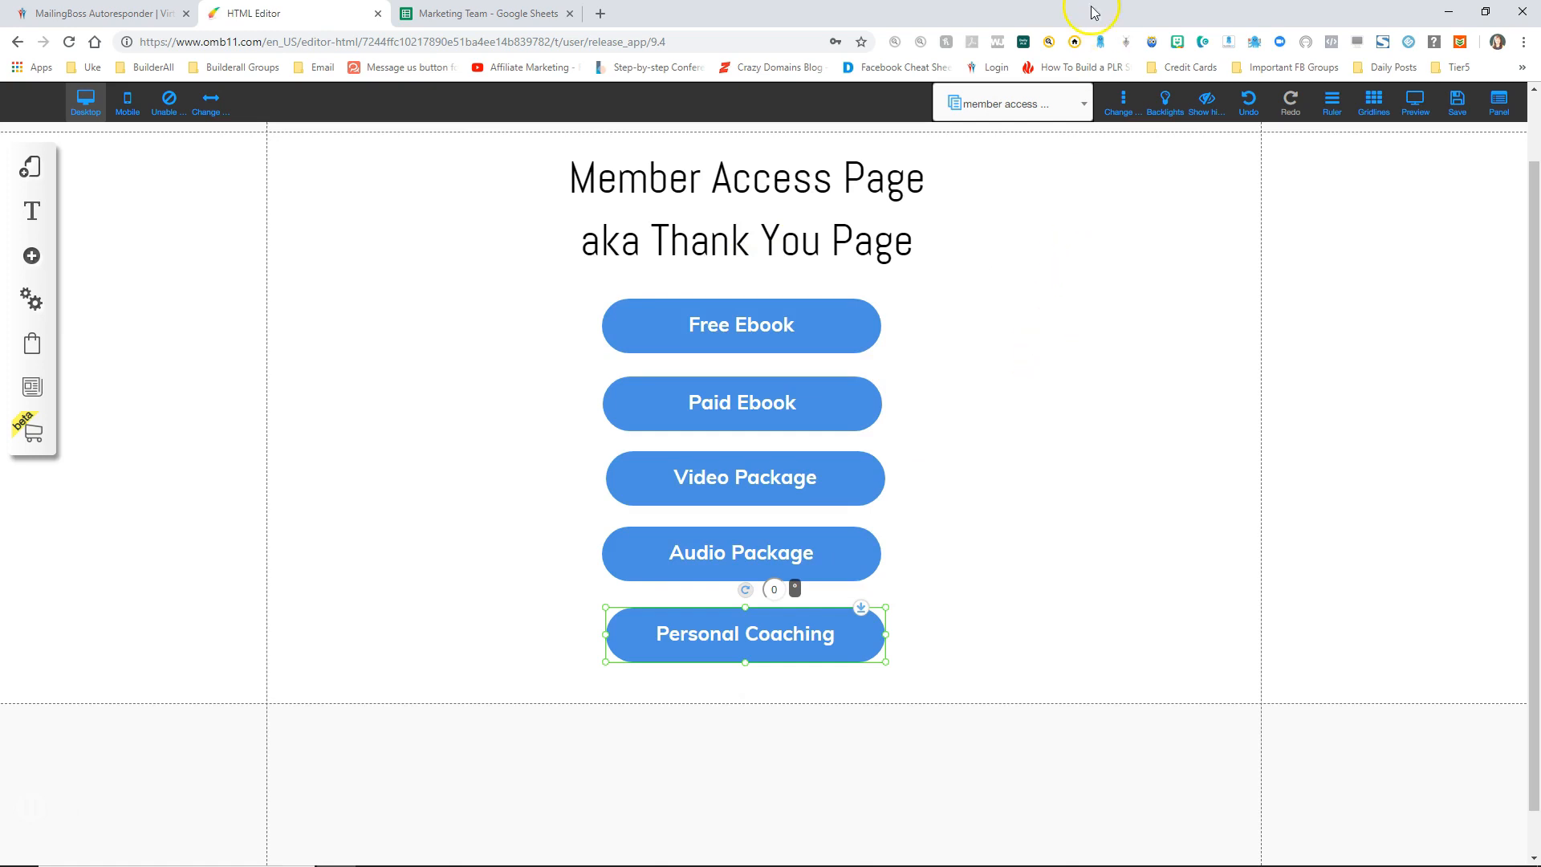
Step: Save the site changes and dismiss the confirmation alert
{"action": "left_click", "coordinate": [1458, 103]}
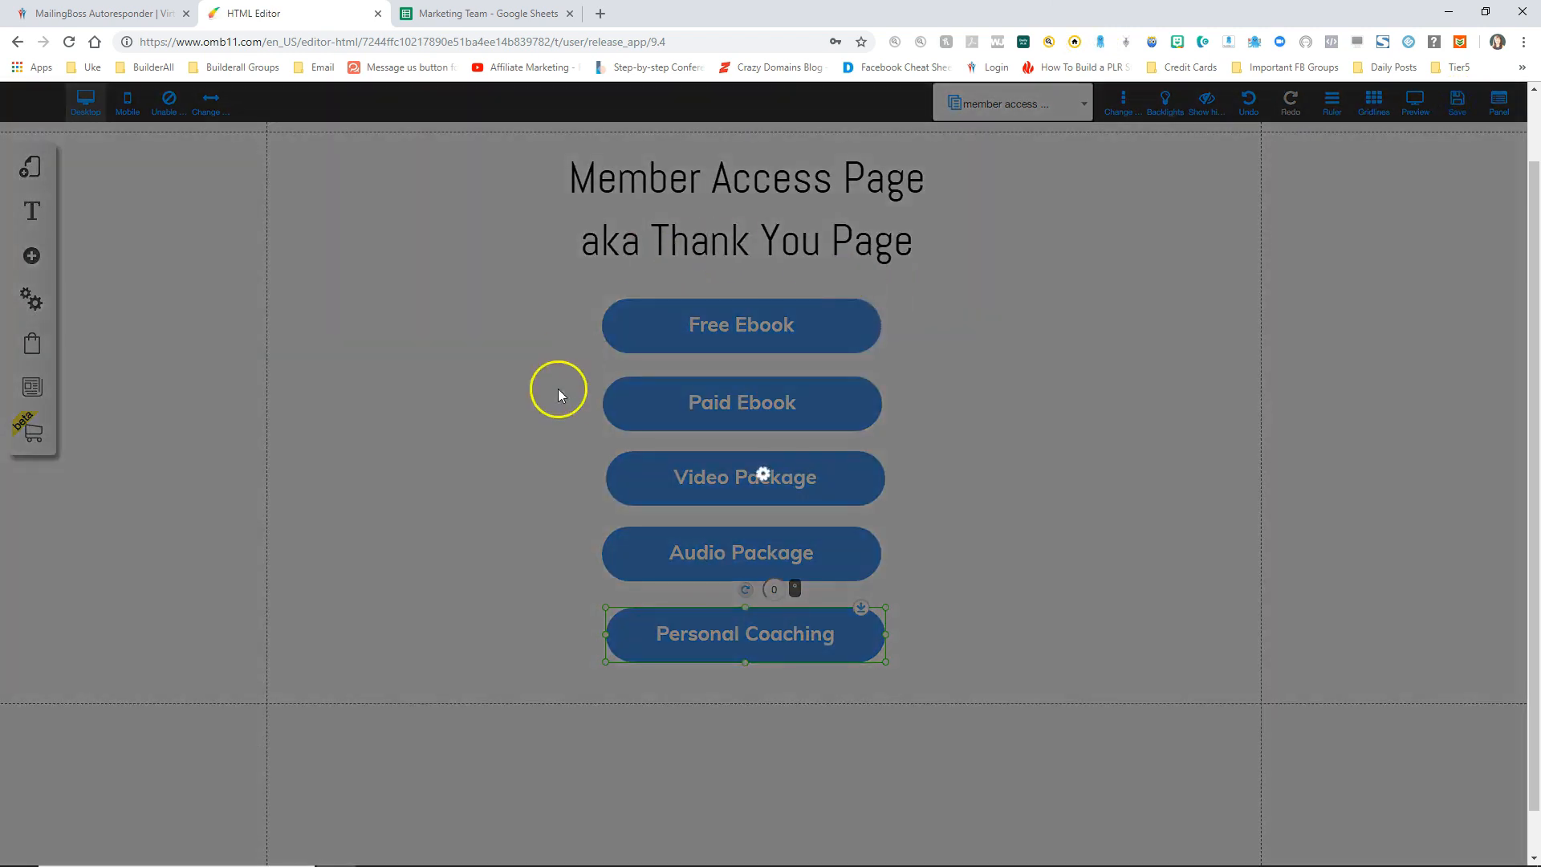
{"action": "left_click", "coordinate": [960, 645]}
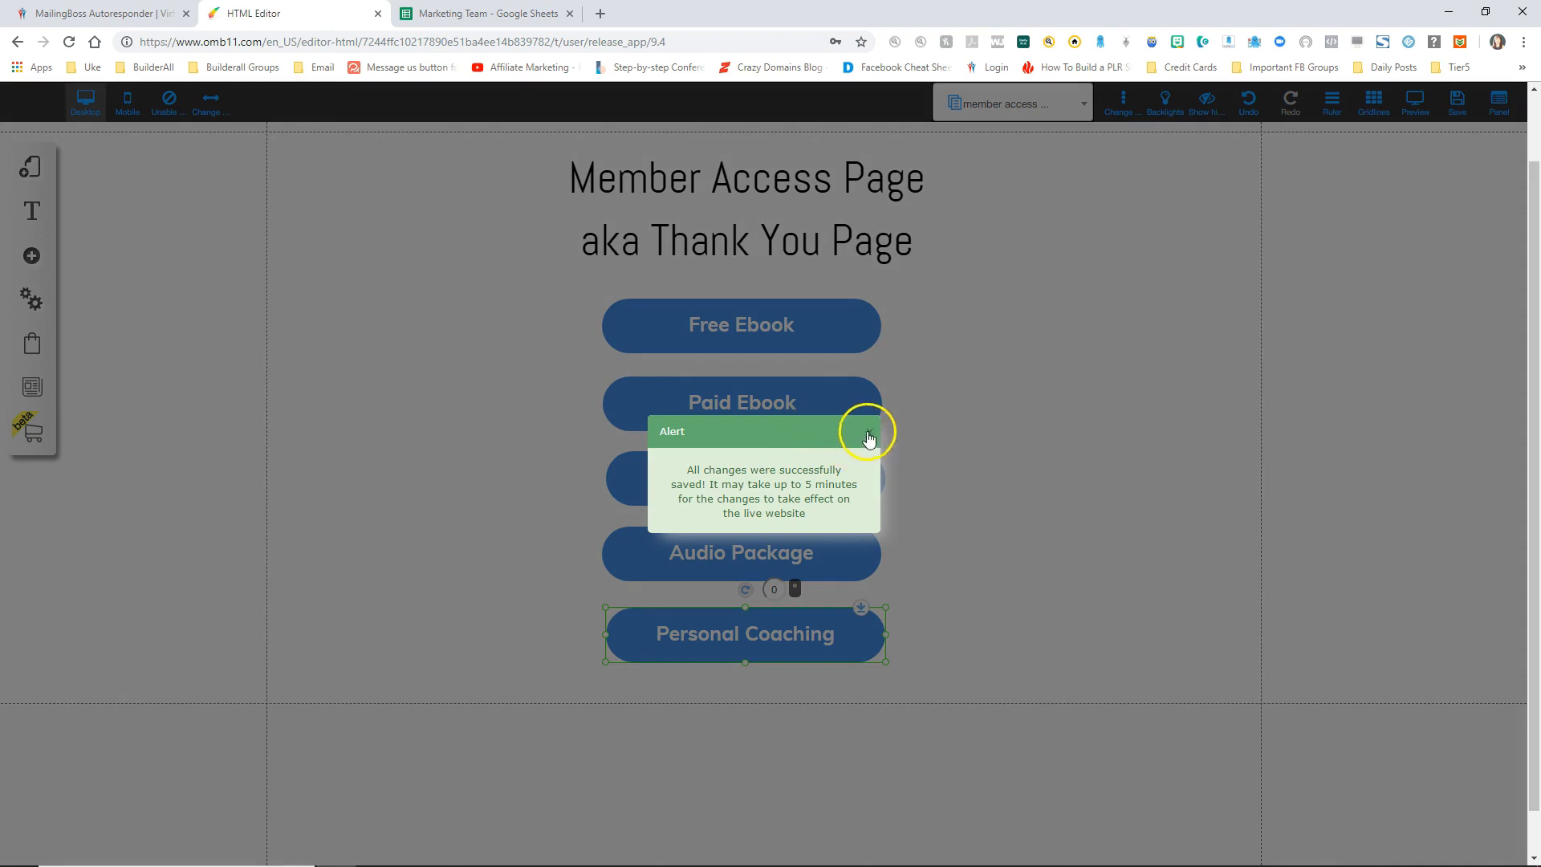
{"action": "left_click", "coordinate": [869, 432]}
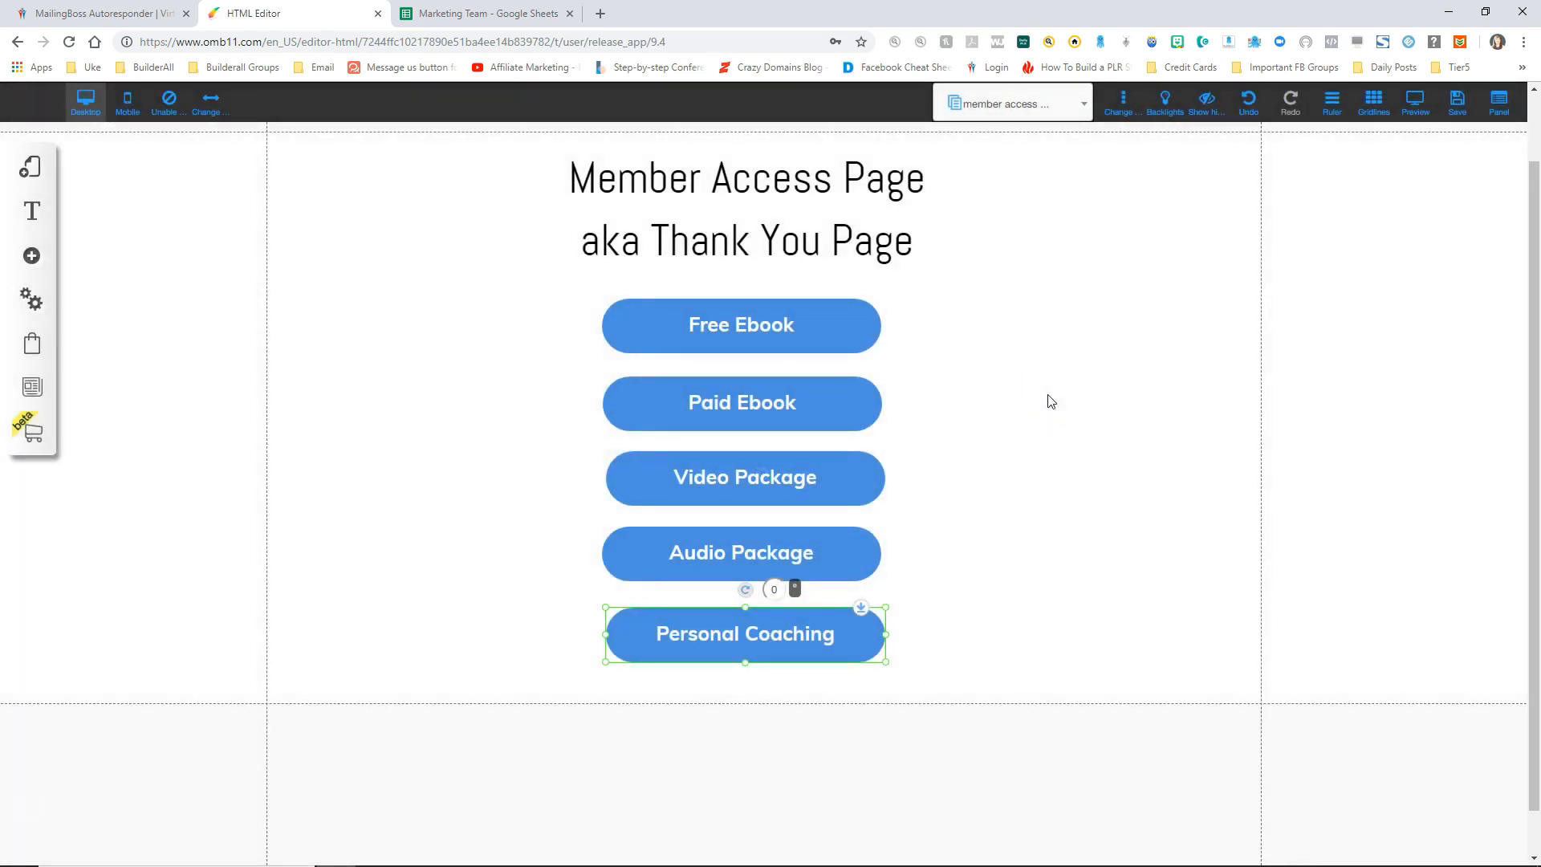
{"action": "scroll", "coordinate": [976, 264], "scroll_direction": "up", "scroll_amount": 1}
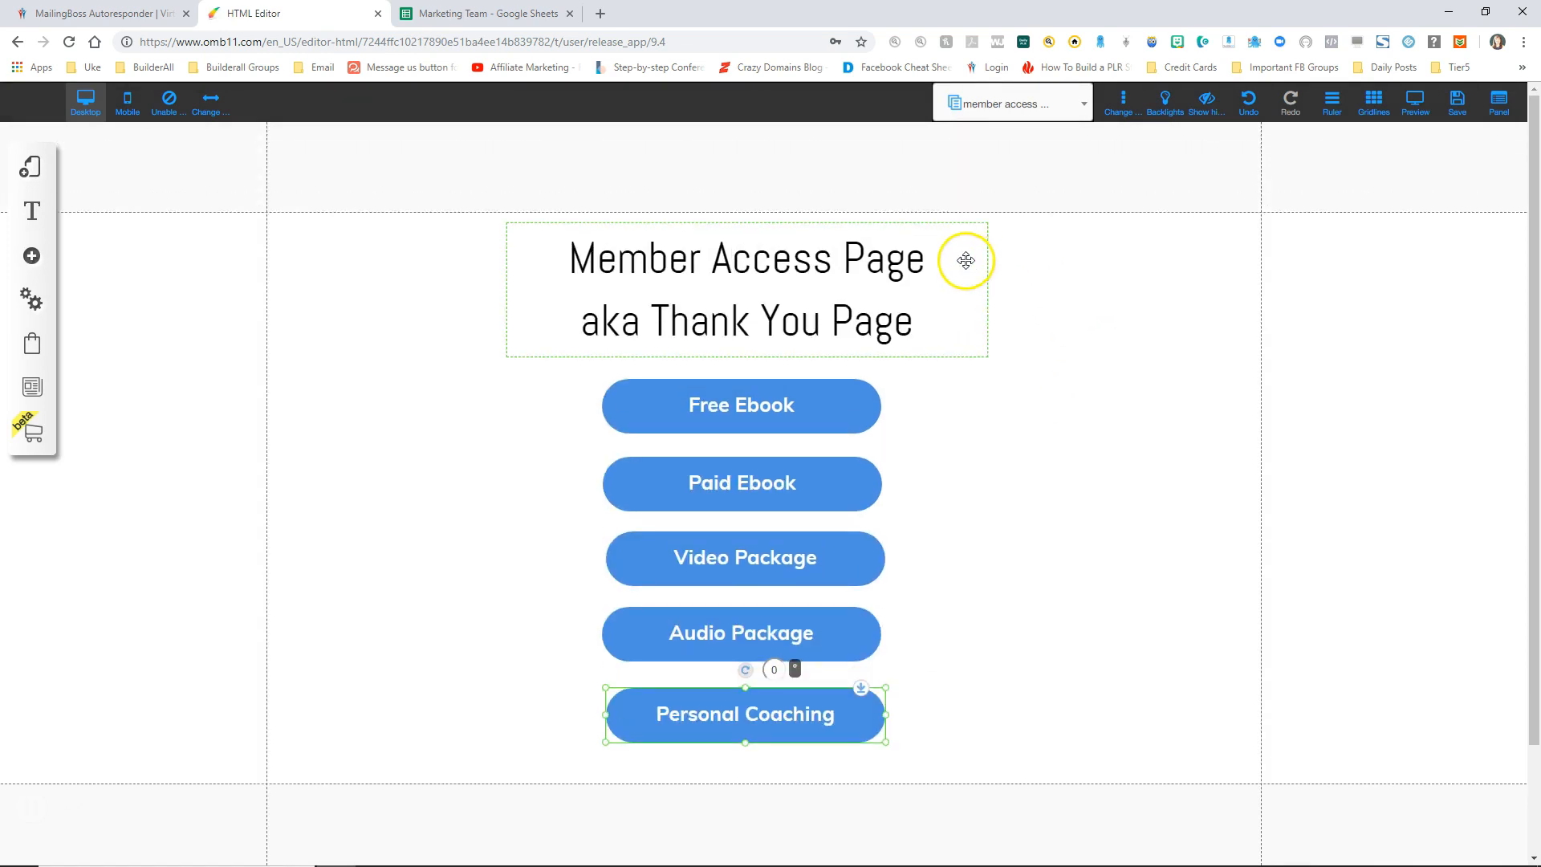
Step: Add a Disclaimer page from the Legal templates to the default layout
{"action": "left_click", "coordinate": [33, 166]}
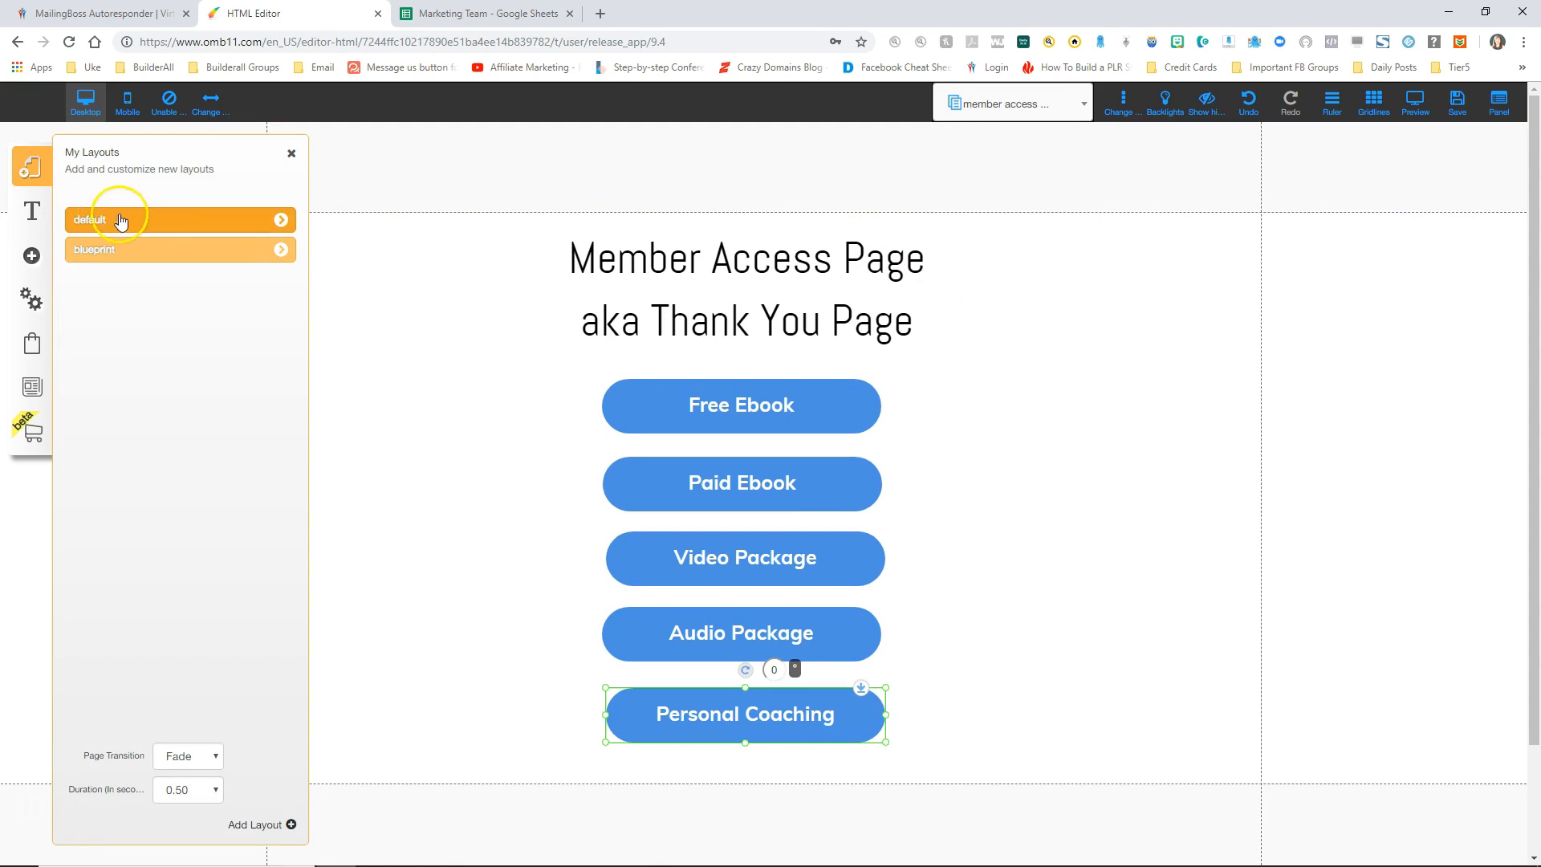
{"action": "left_click", "coordinate": [278, 220]}
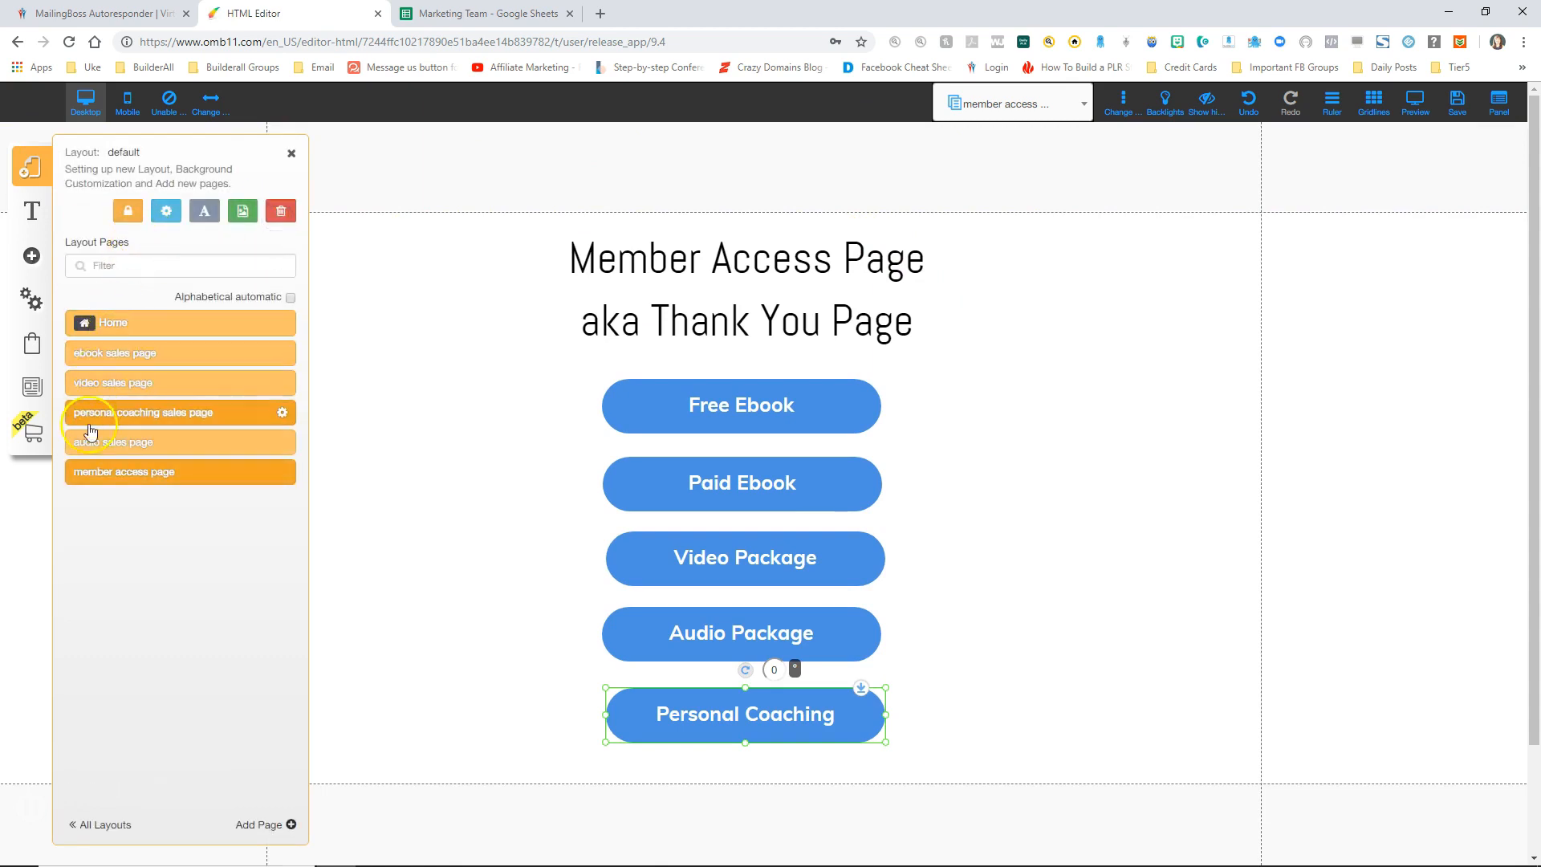
{"action": "left_click", "coordinate": [258, 826]}
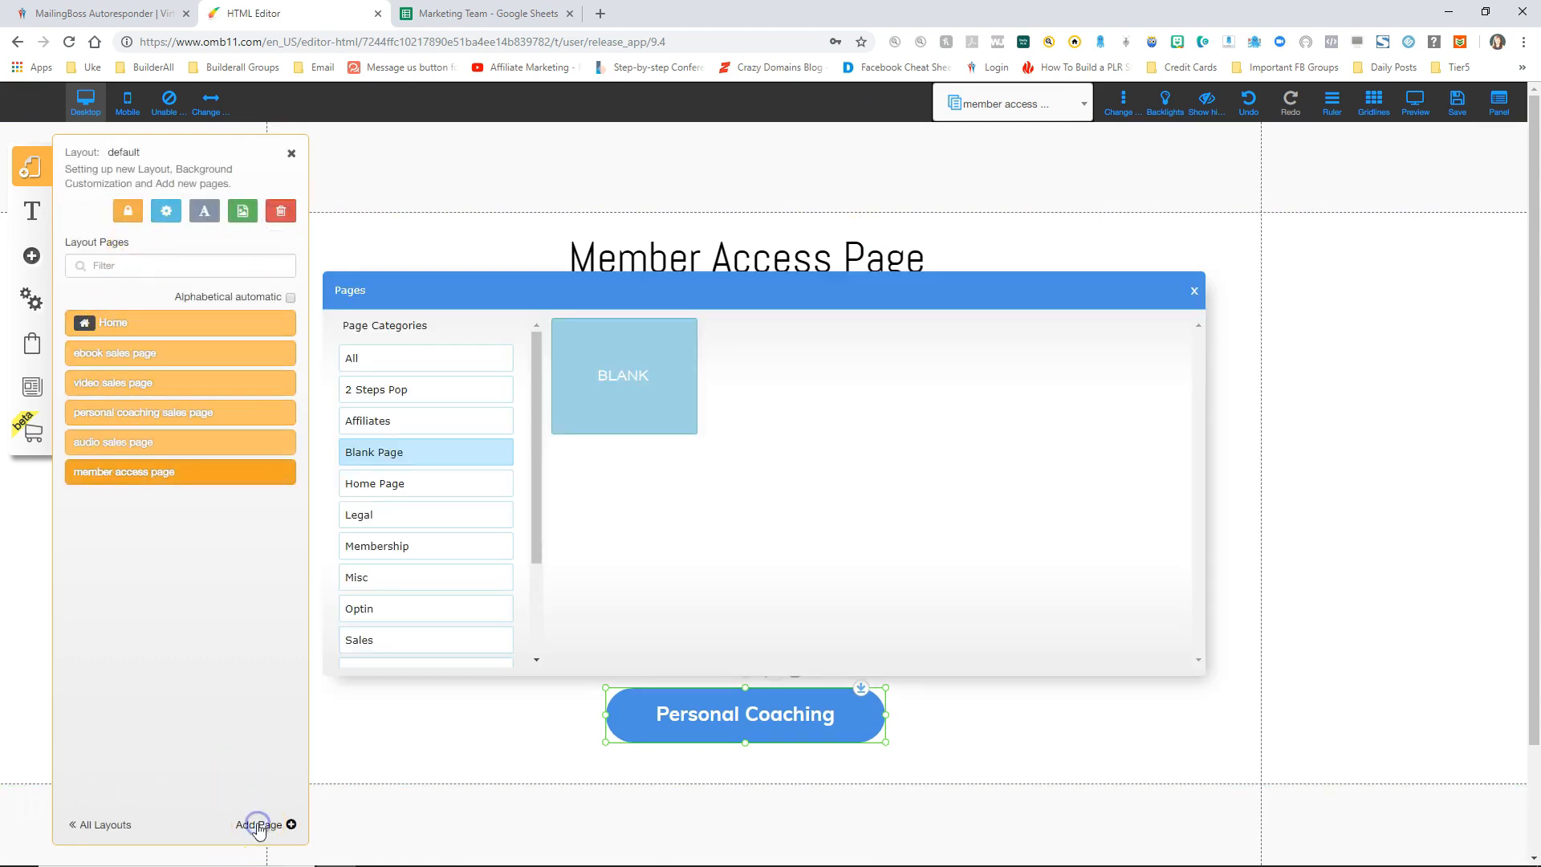
{"action": "left_click", "coordinate": [386, 516]}
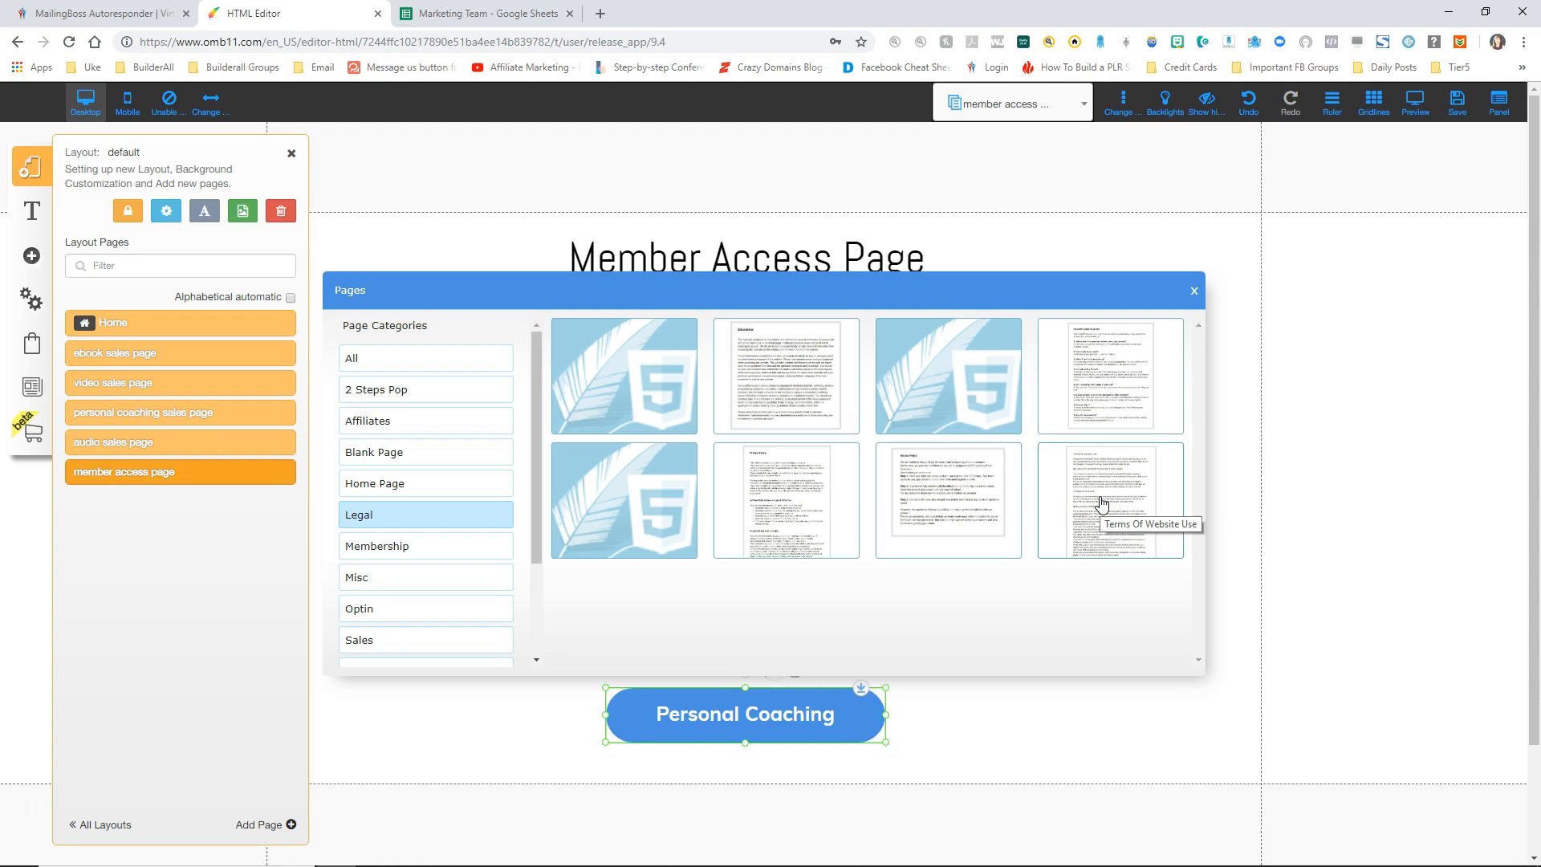
{"action": "left_click", "coordinate": [764, 373]}
{"action": "left_click", "coordinate": [763, 373]}
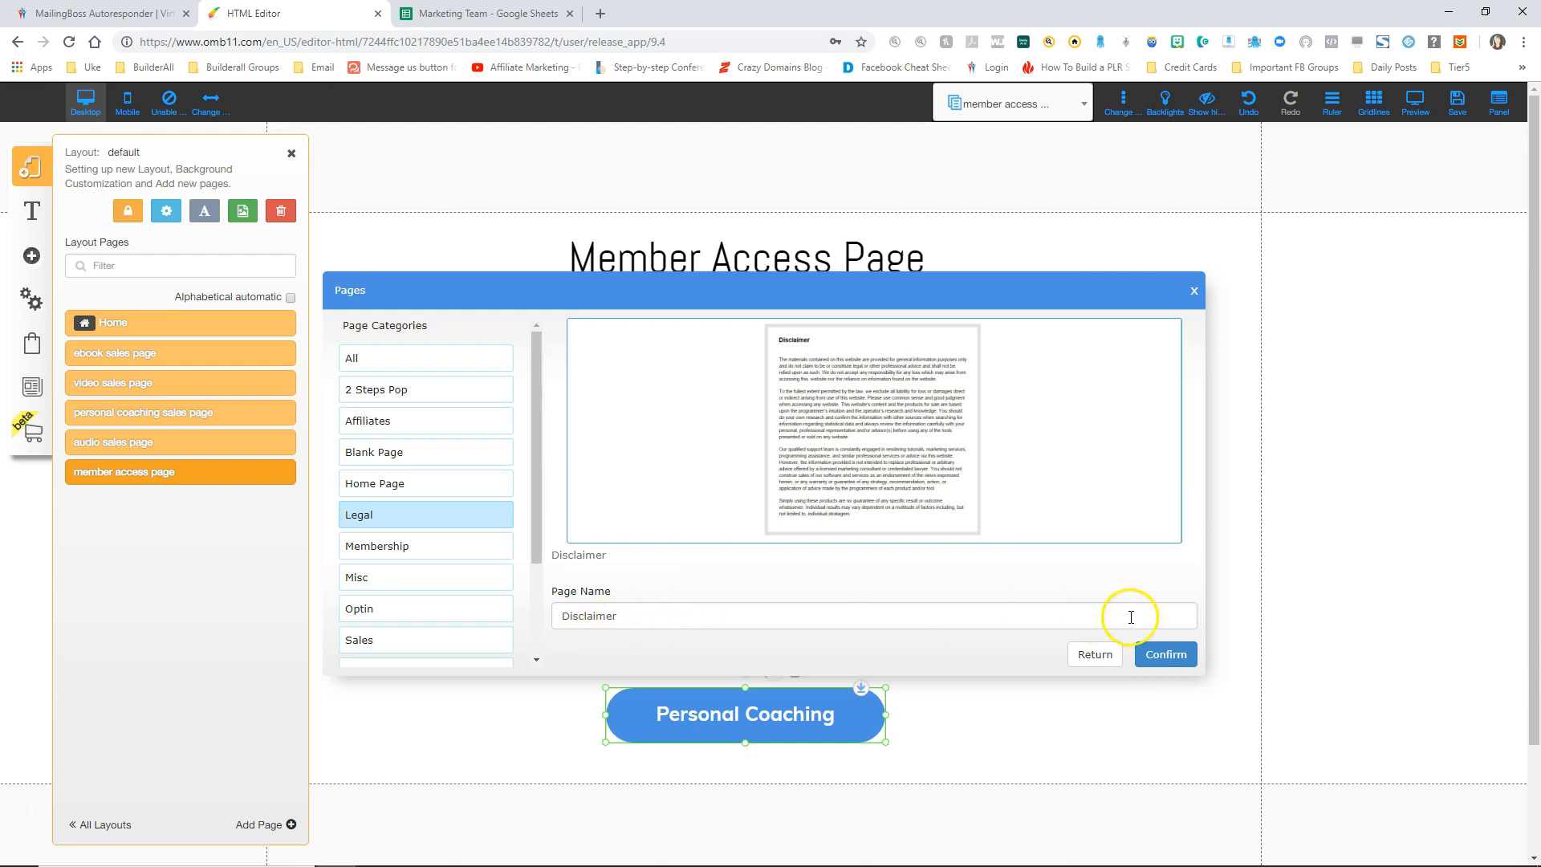
{"action": "left_click", "coordinate": [1163, 652]}
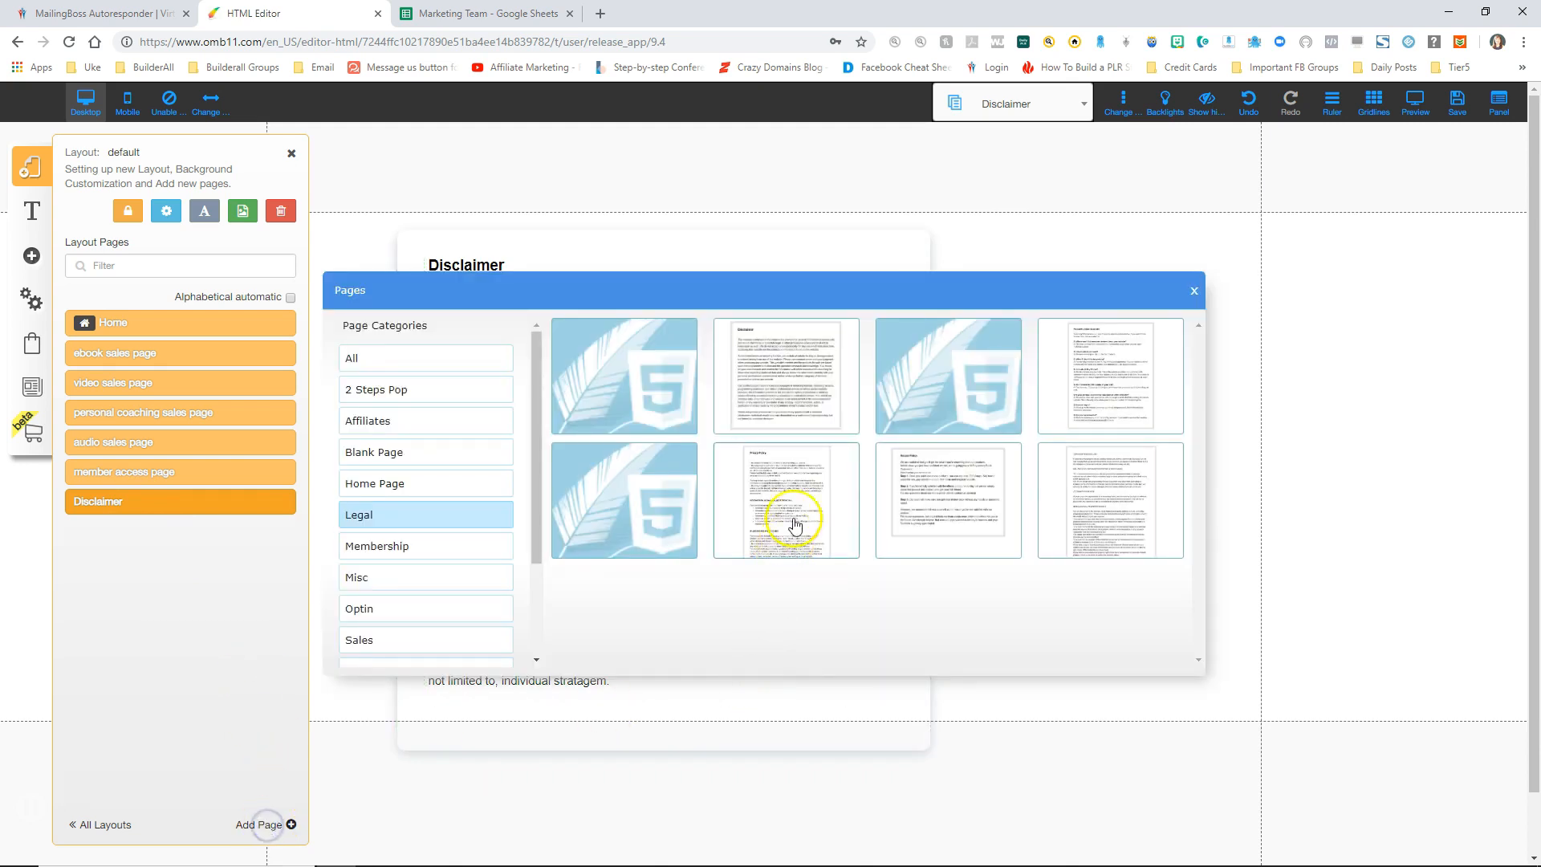
Step: Add a Privacy Policy page from the Legal templates
{"action": "left_click", "coordinate": [785, 499]}
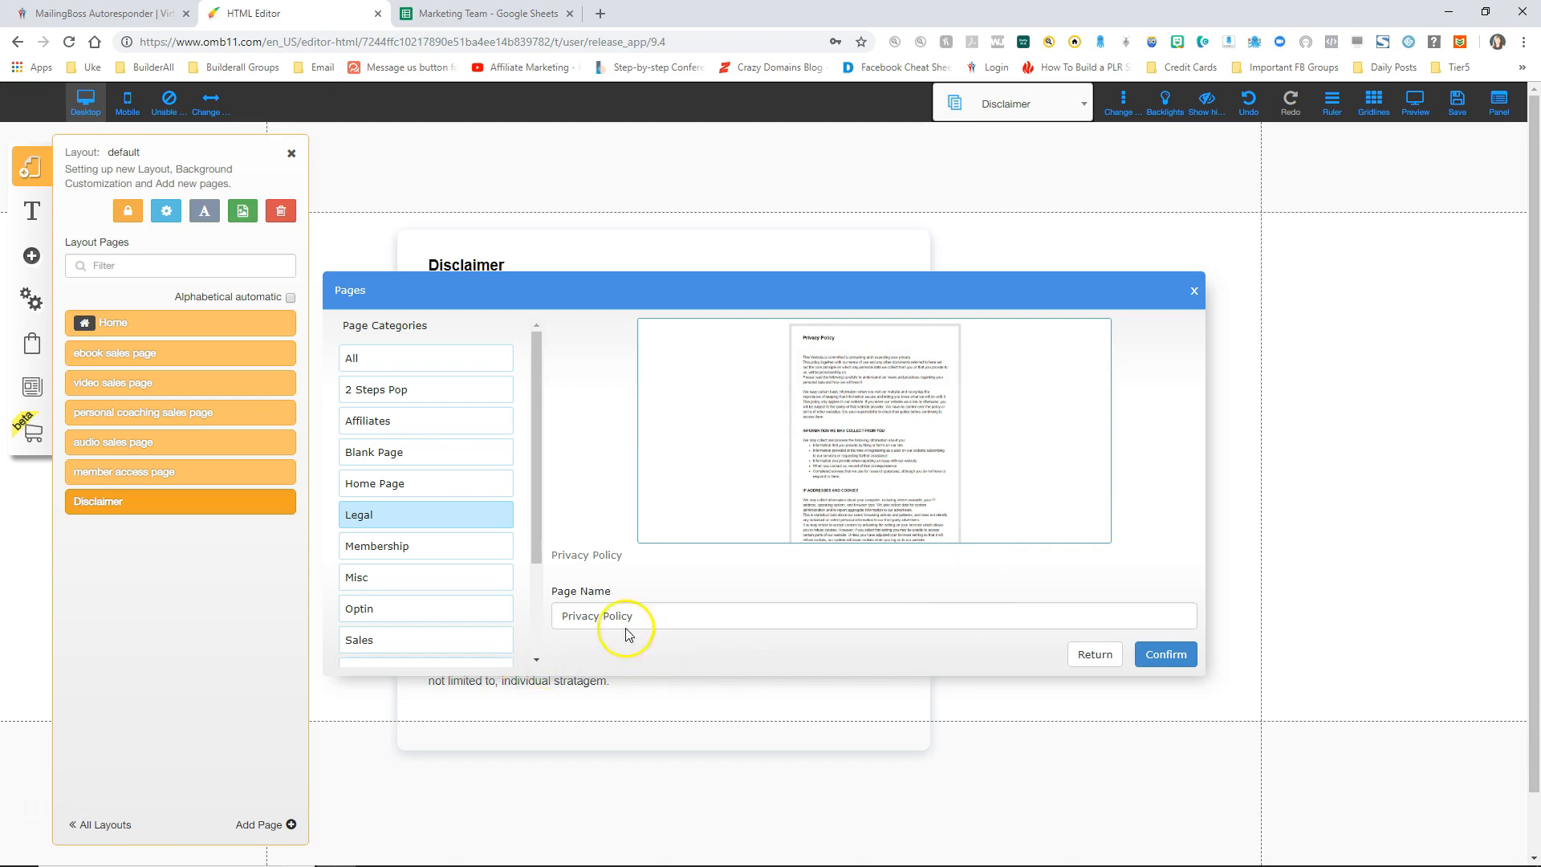
{"action": "left_click", "coordinate": [1167, 654]}
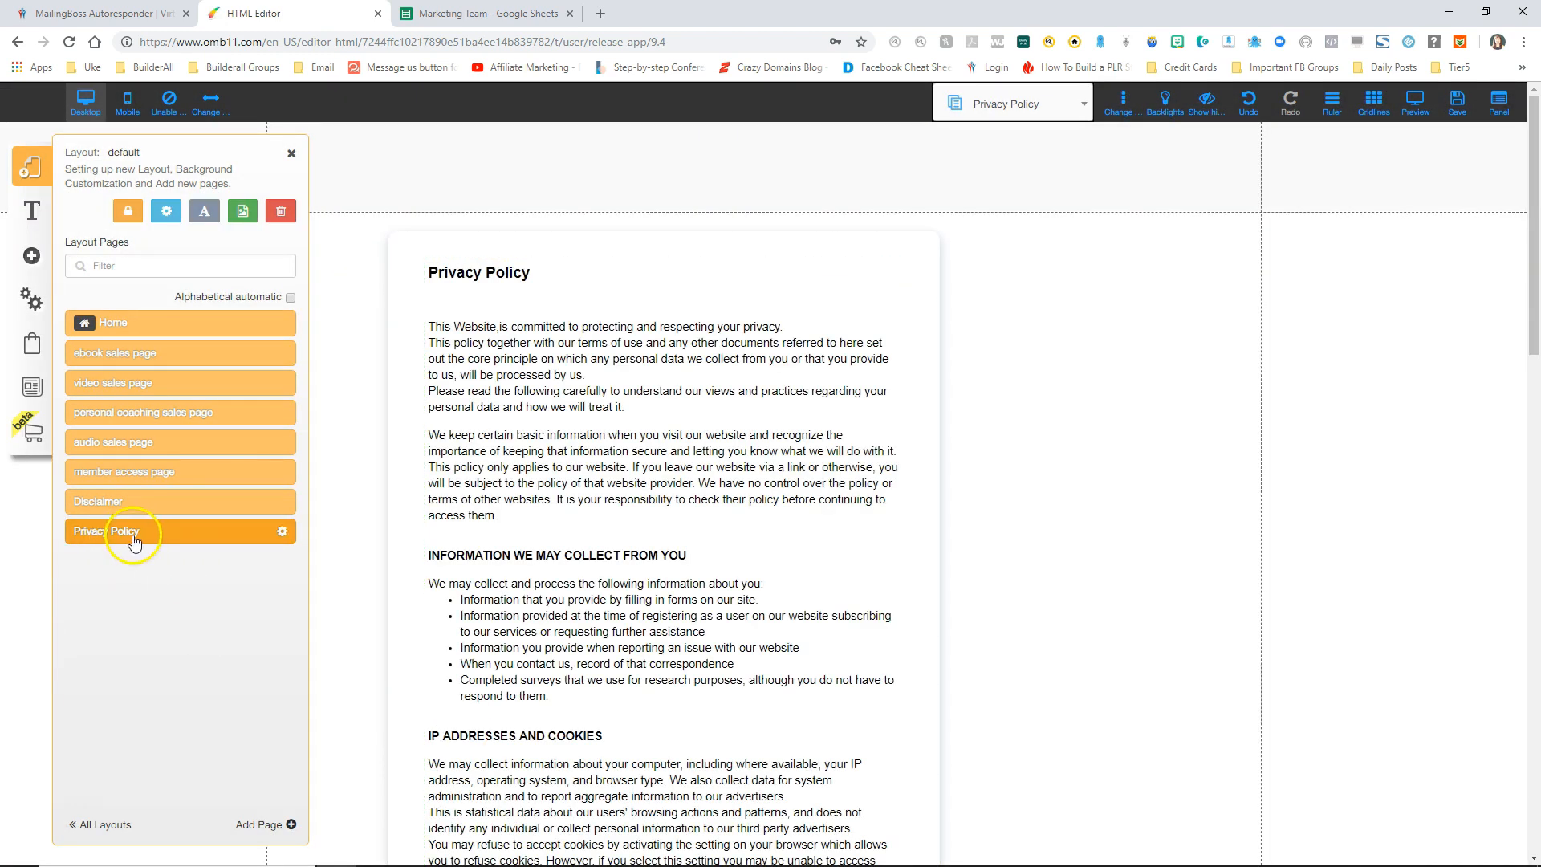
{"action": "left_click", "coordinate": [260, 825]}
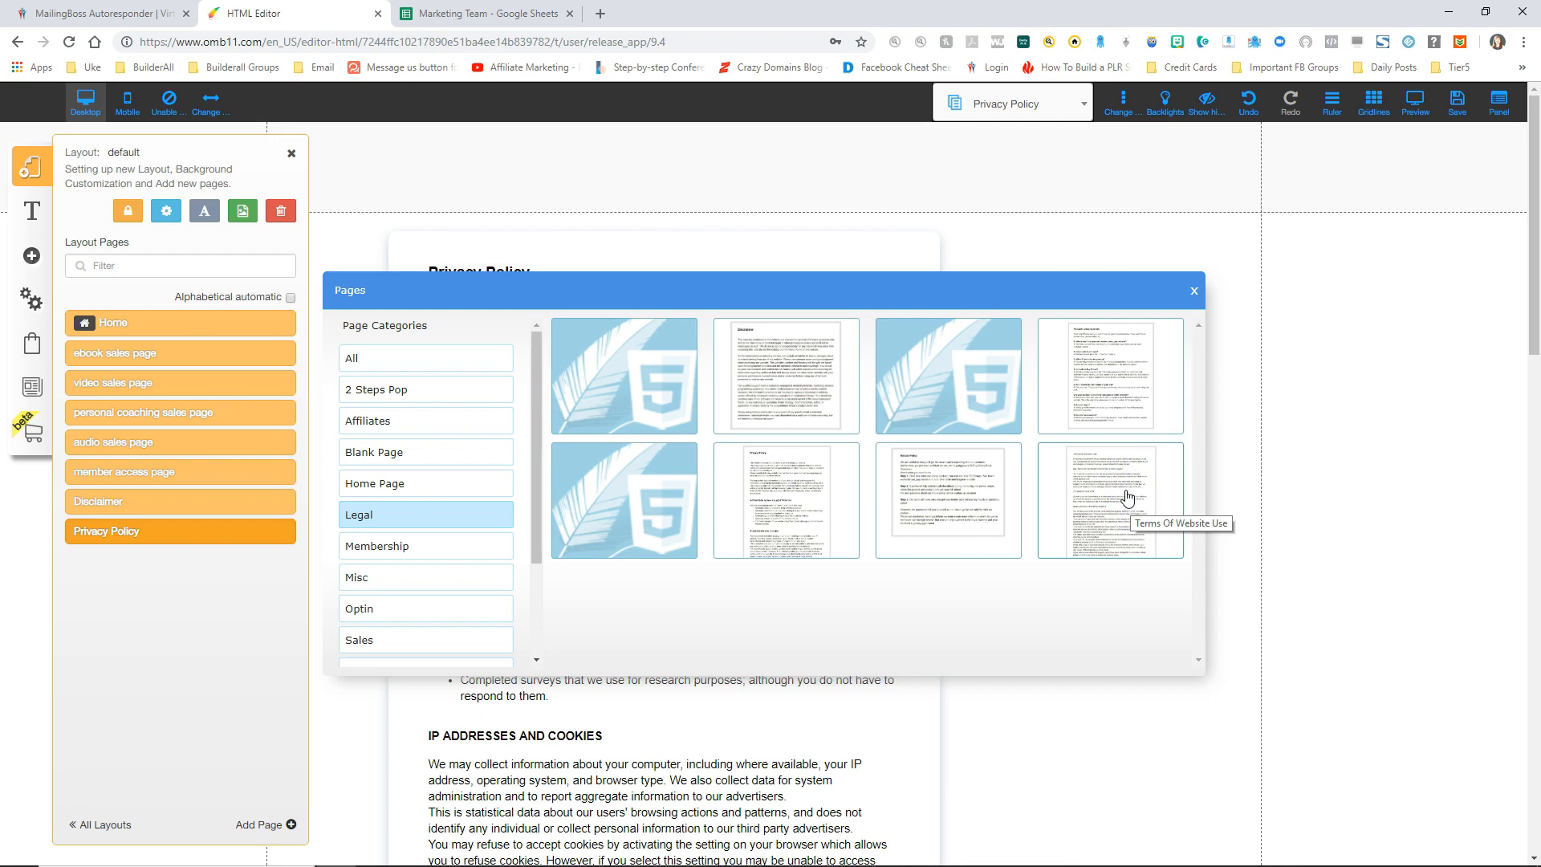
Step: Create the Terms Of Website Use page from its legal template and scroll through its text
{"action": "left_click", "coordinate": [1125, 495]}
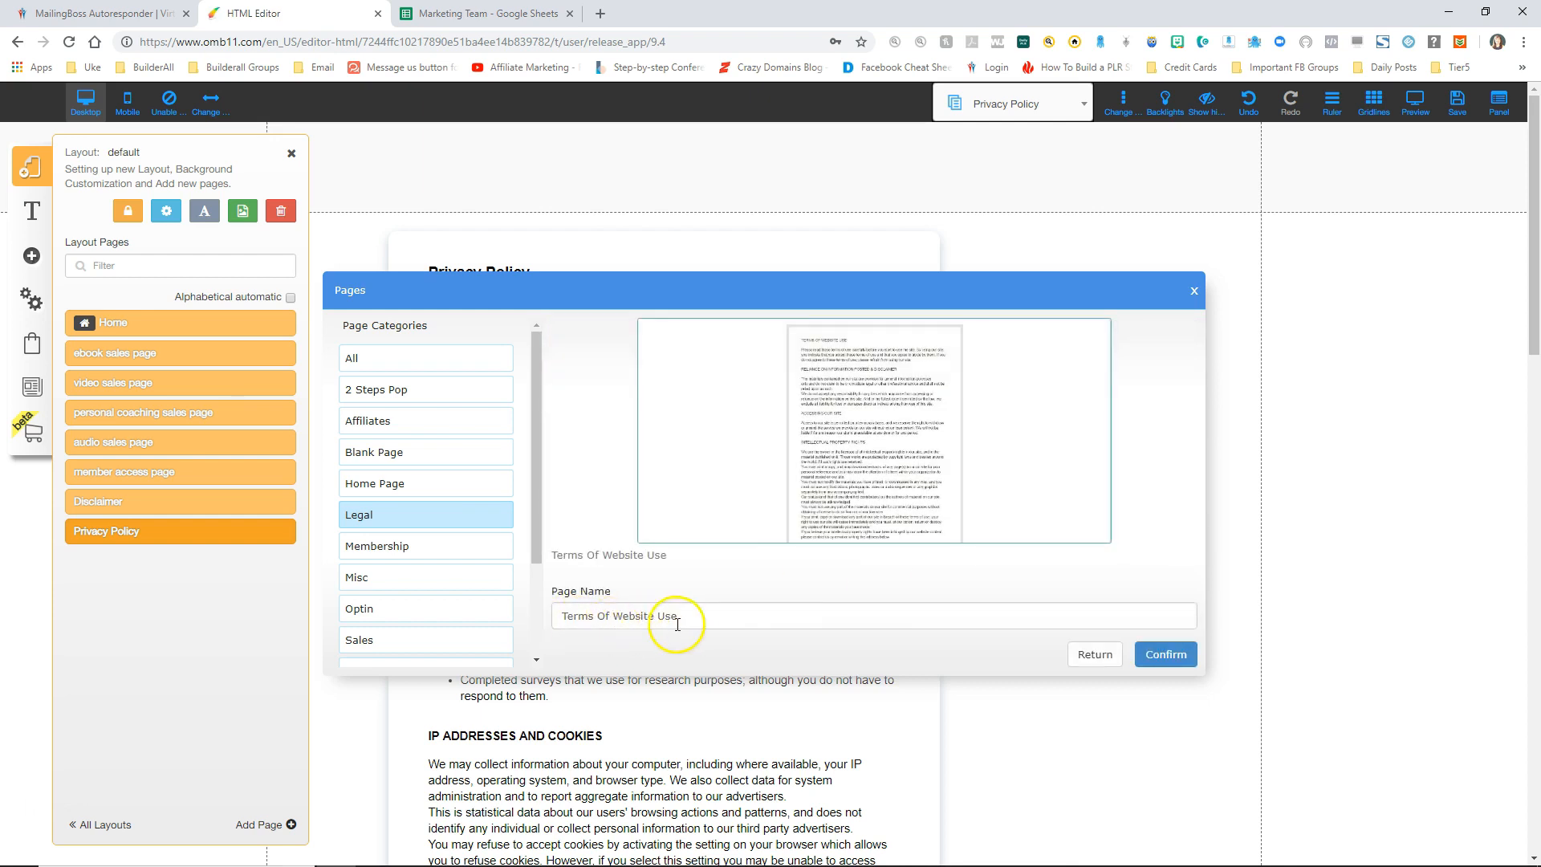
{"action": "left_click", "coordinate": [1165, 657]}
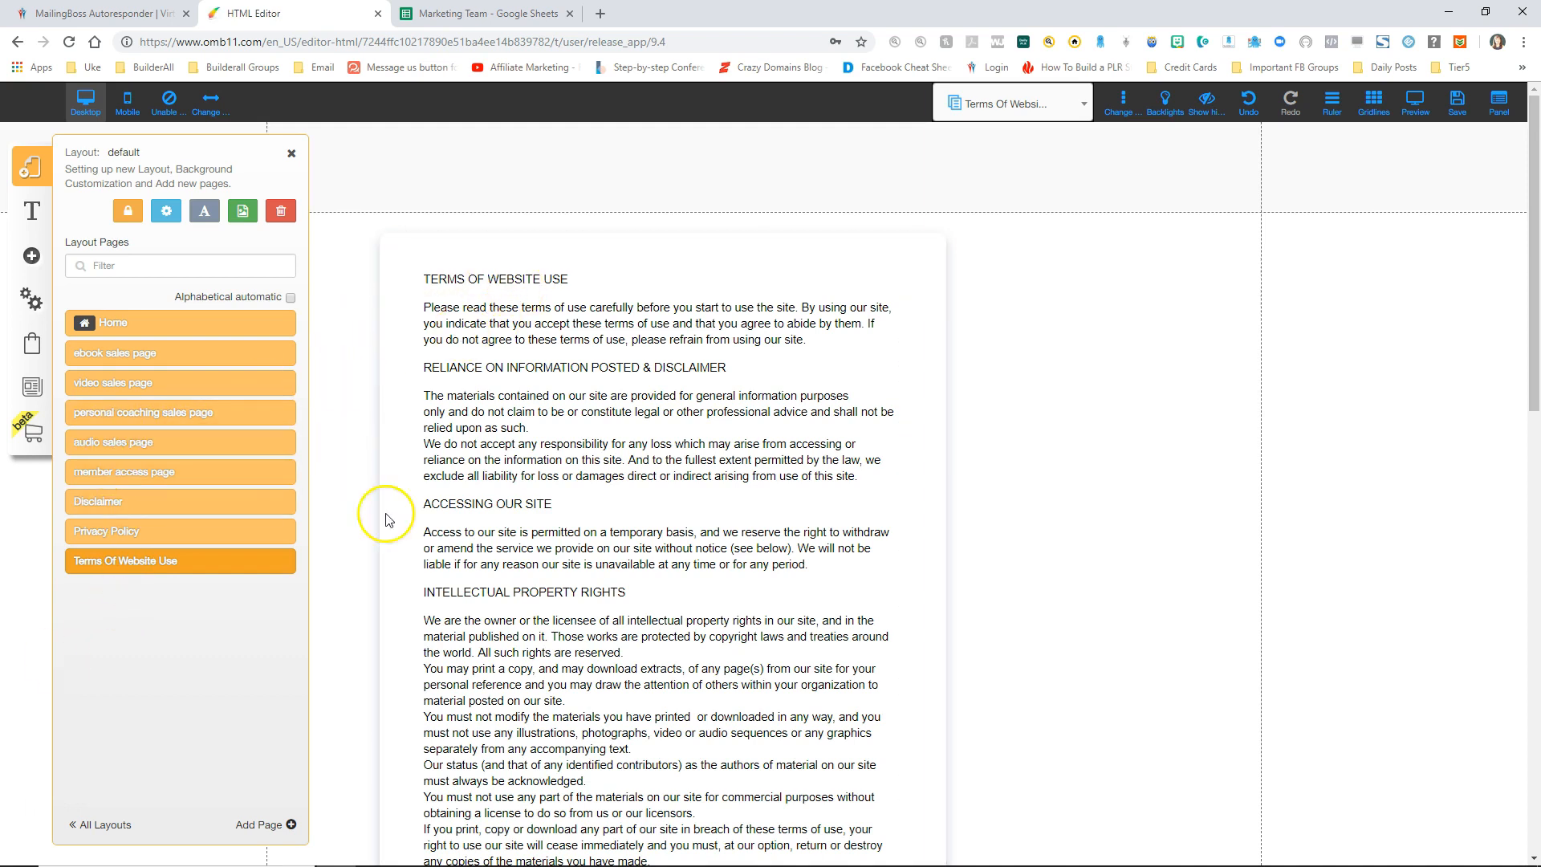
{"action": "scroll", "coordinate": [560, 647], "scroll_direction": "down", "scroll_amount": 3}
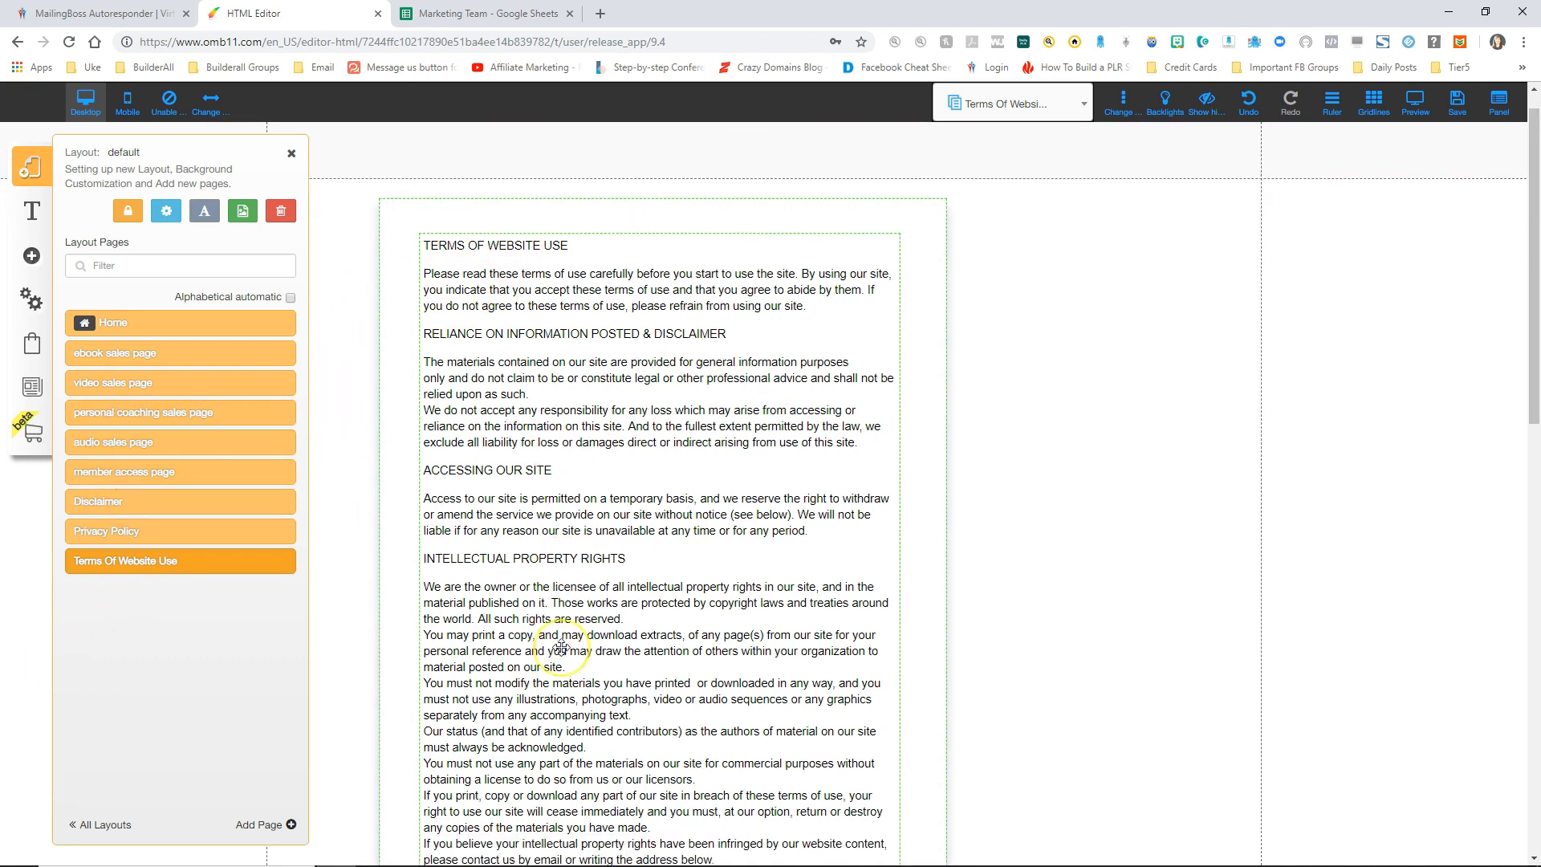
{"action": "scroll", "coordinate": [560, 647], "scroll_direction": "down", "scroll_amount": 8}
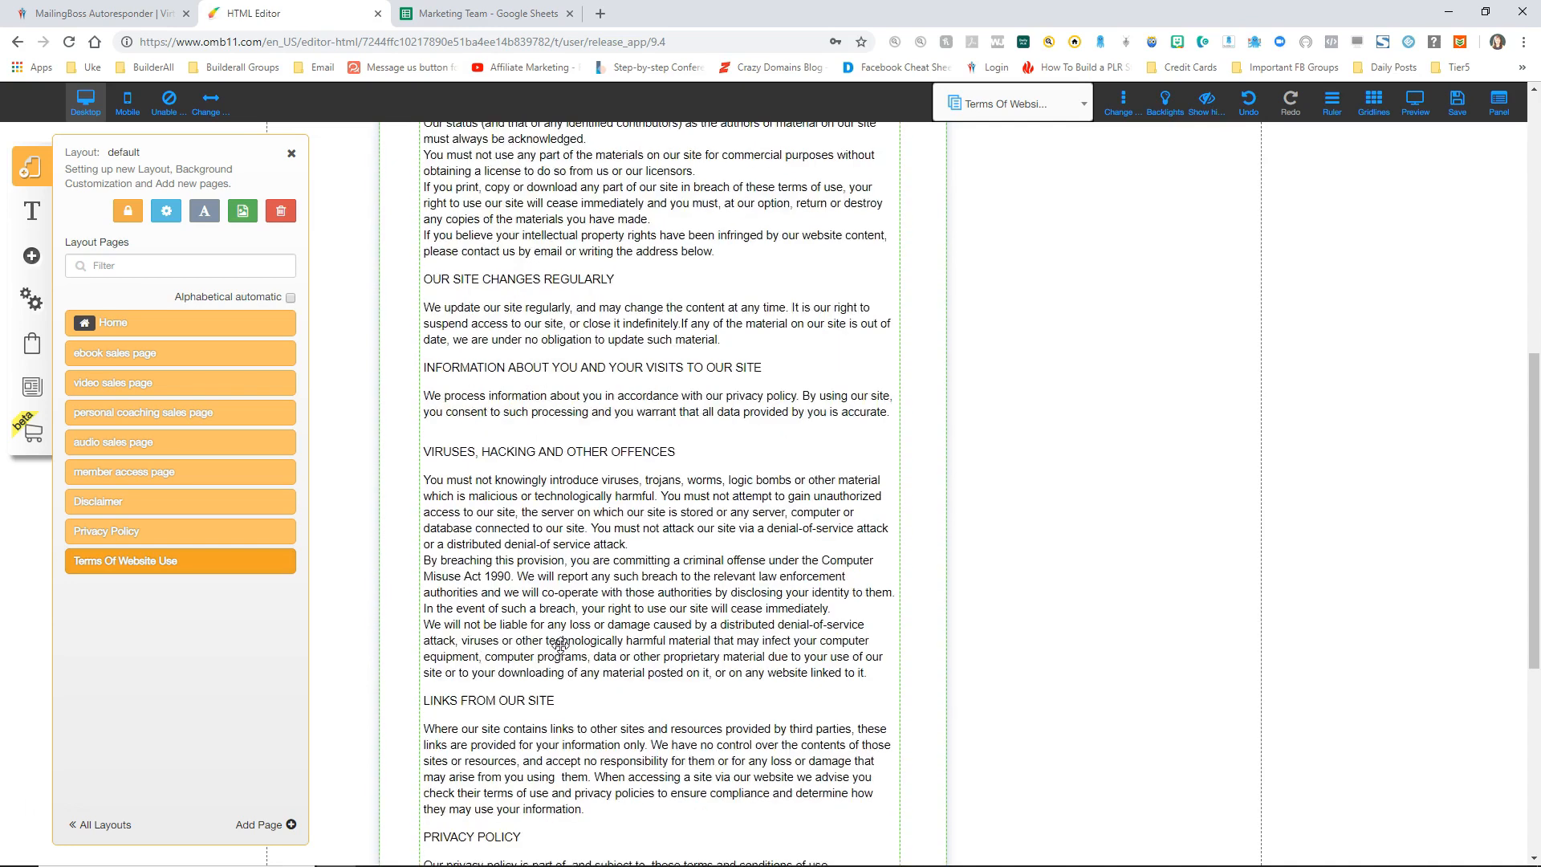
{"action": "scroll", "coordinate": [560, 644], "scroll_direction": "down", "scroll_amount": 2}
{"action": "left_click", "coordinate": [457, 643]}
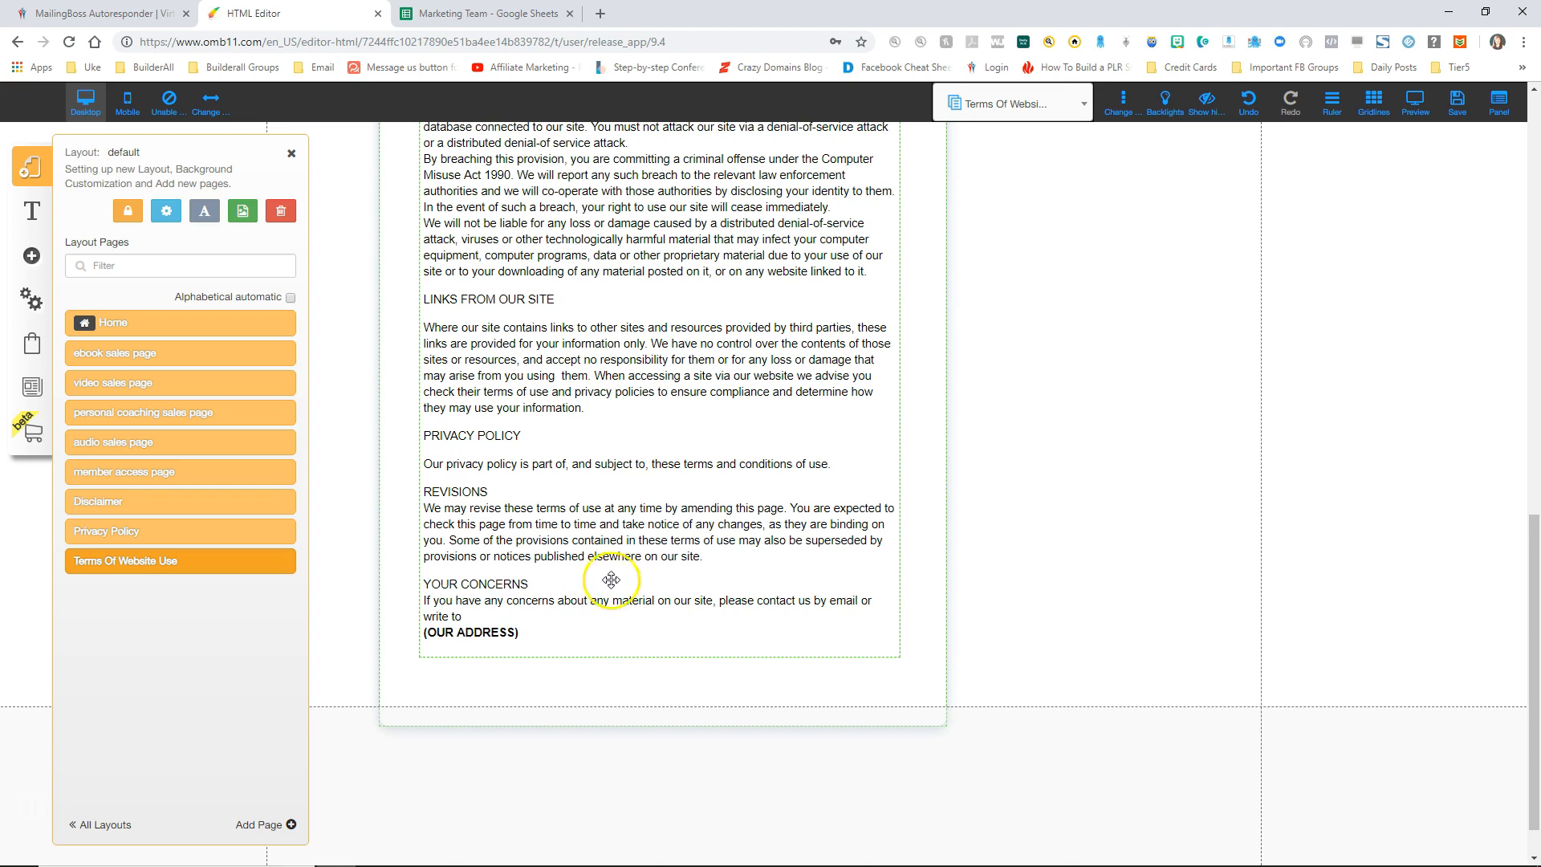
{"action": "scroll", "coordinate": [608, 522], "scroll_direction": "up", "scroll_amount": 15}
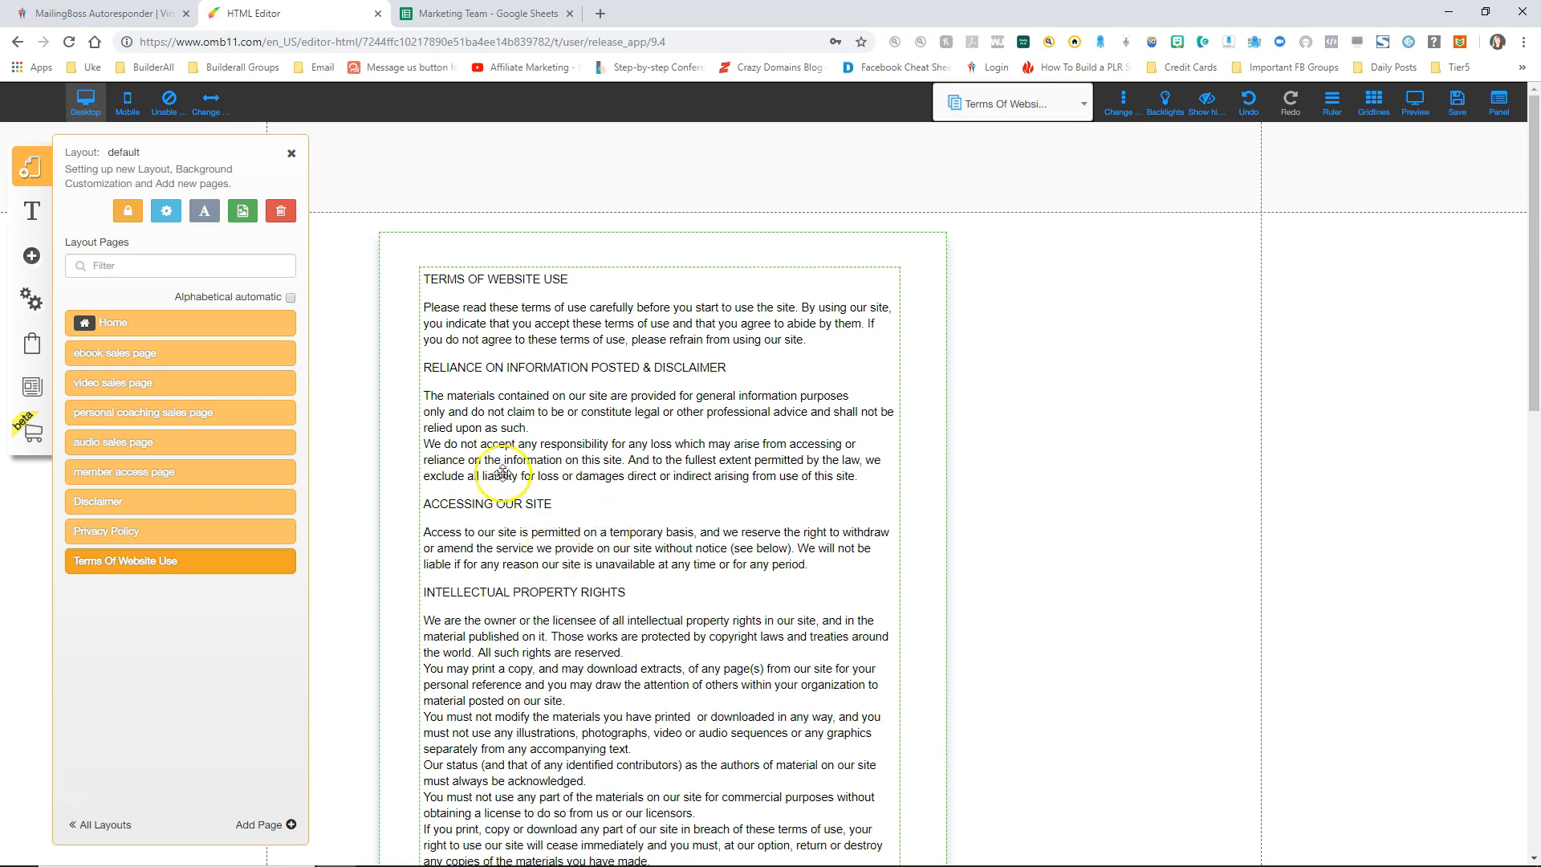
{"action": "left_click", "coordinate": [251, 831]}
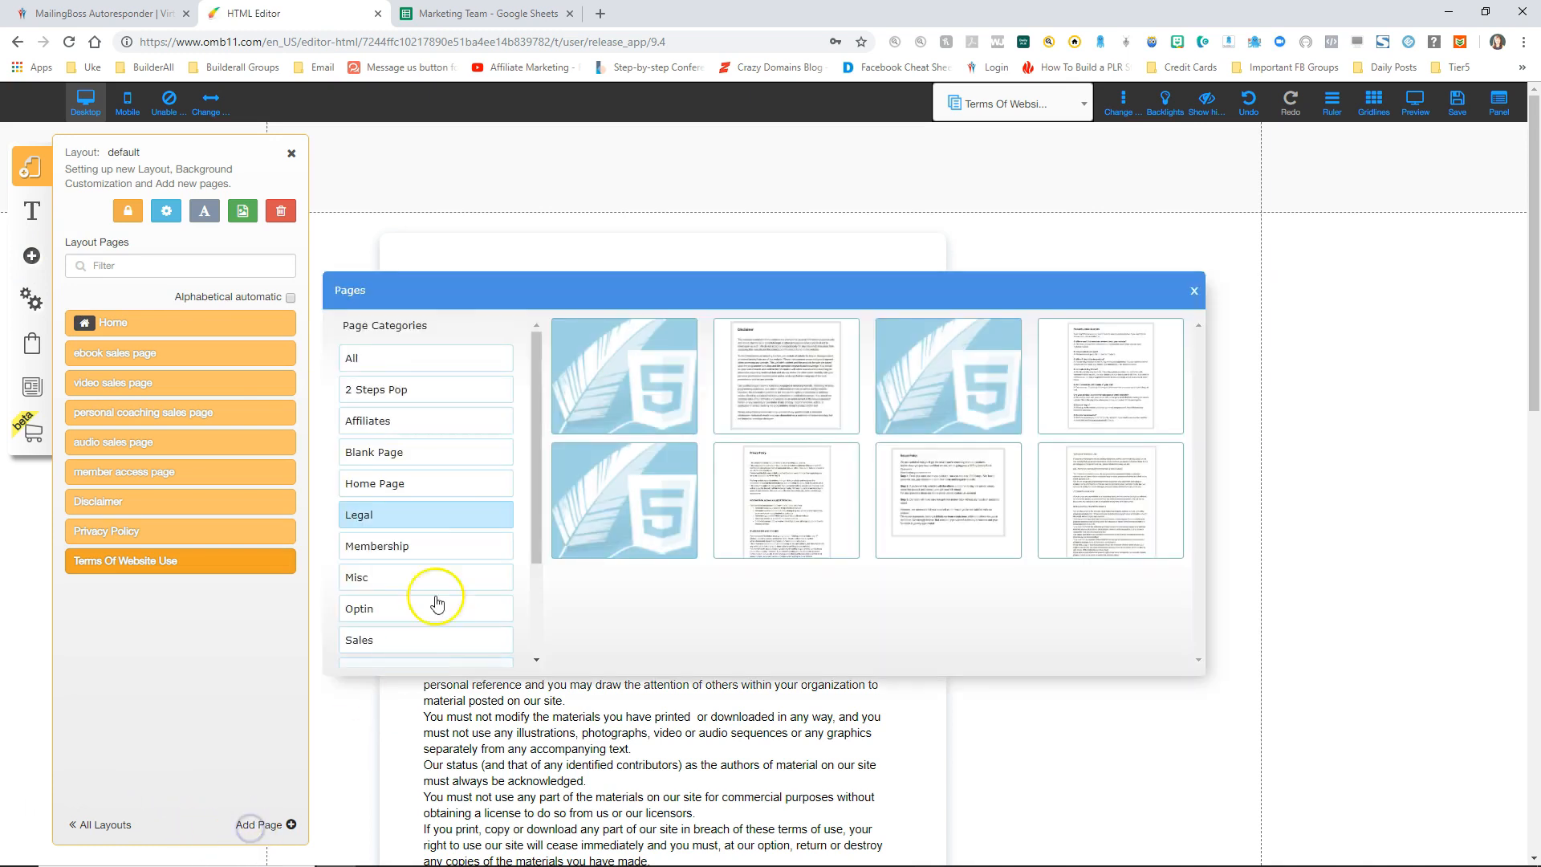
Step: Create a blank page named 'support'
{"action": "left_click", "coordinate": [385, 454]}
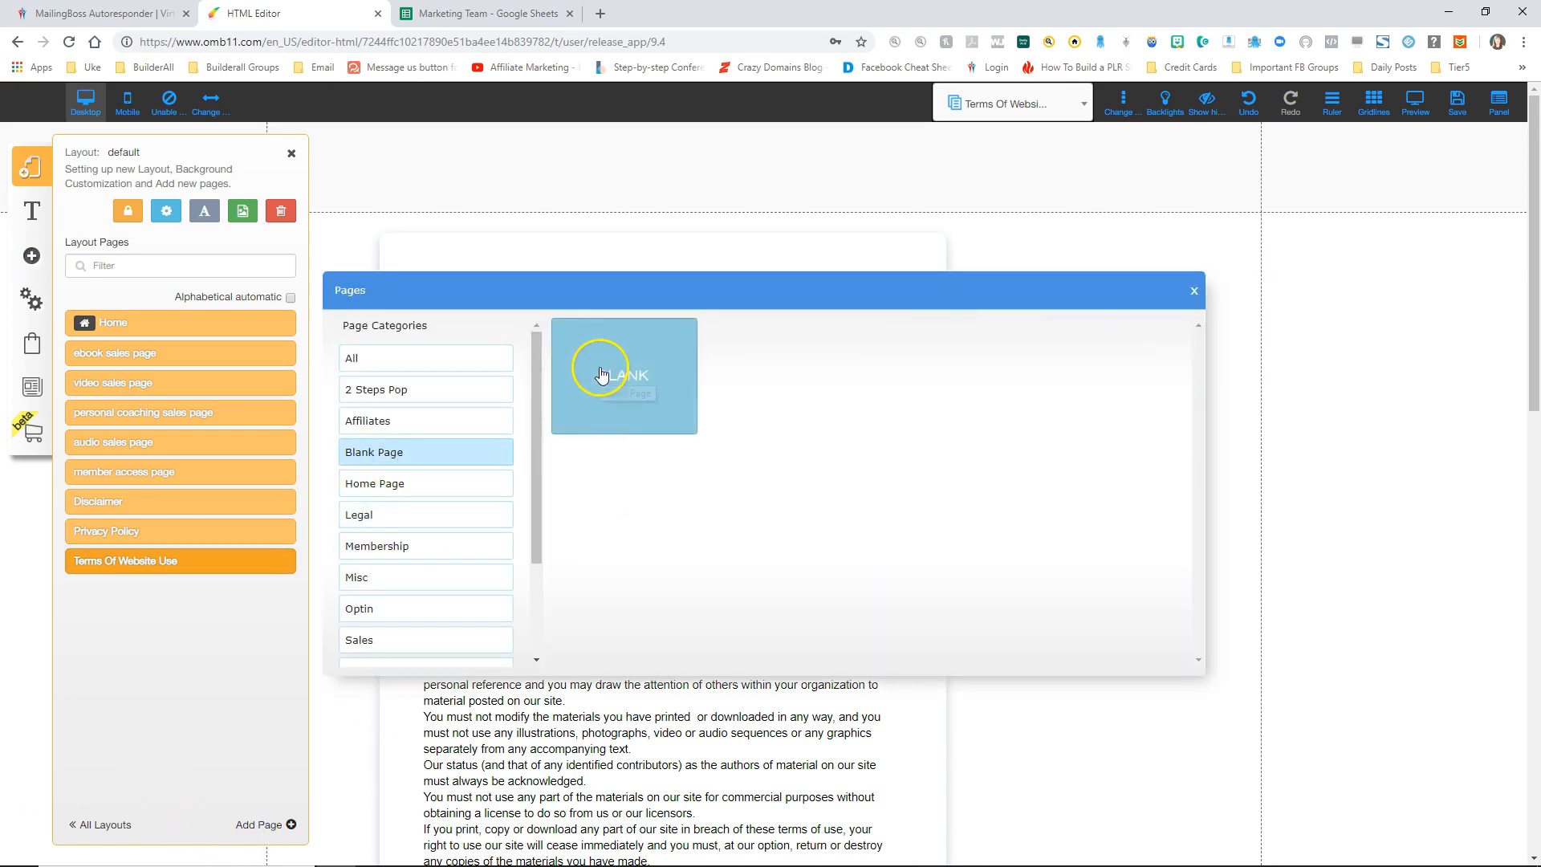
{"action": "left_click_drag", "start_coordinate": [633, 618], "coordinate": [528, 622]}
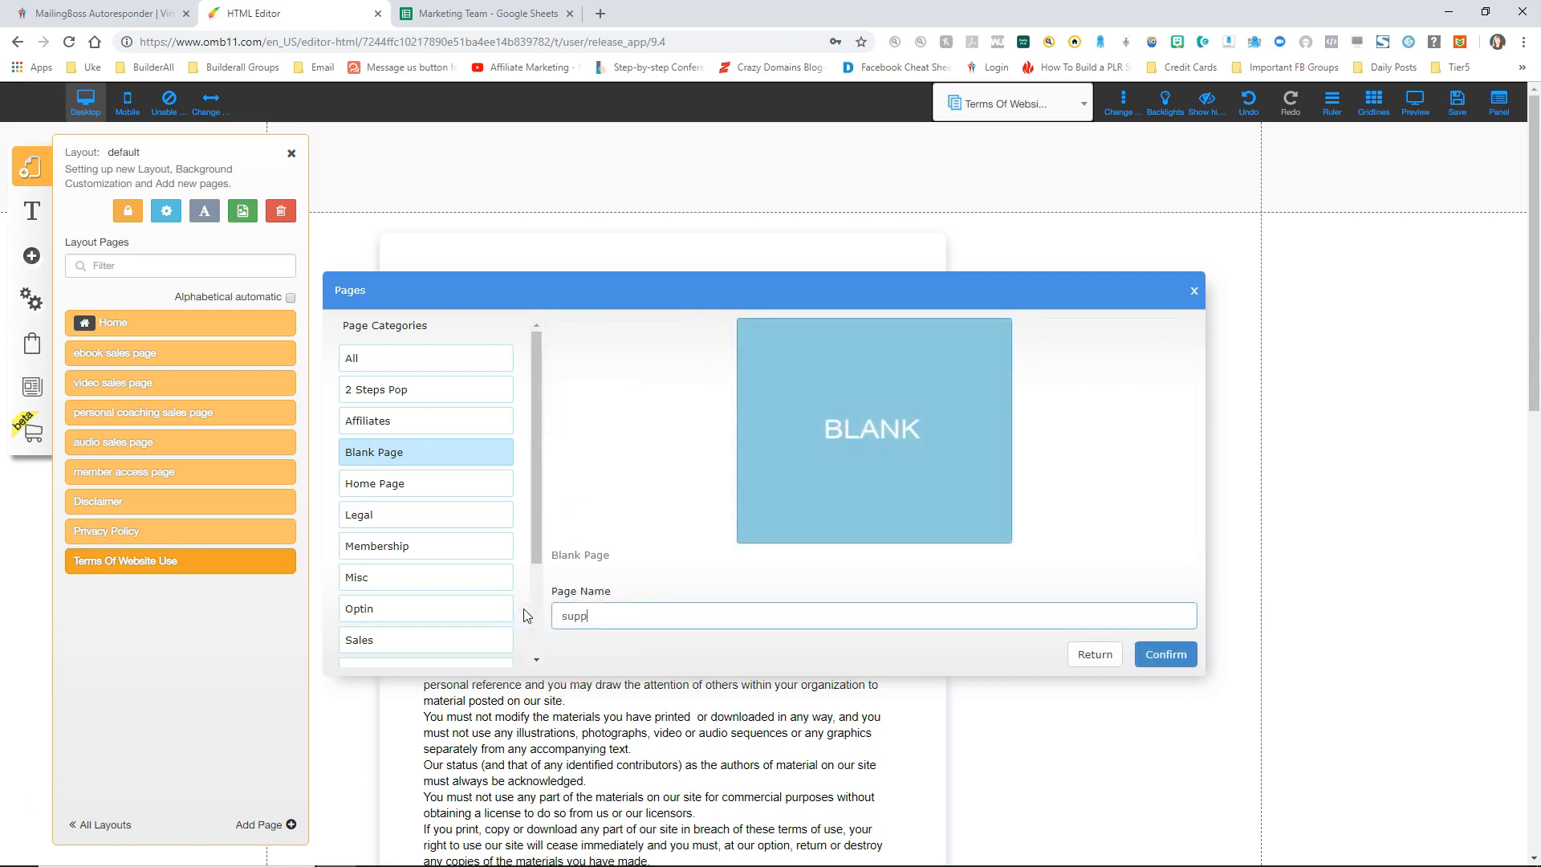
{"action": "left_click", "coordinate": [1165, 654]}
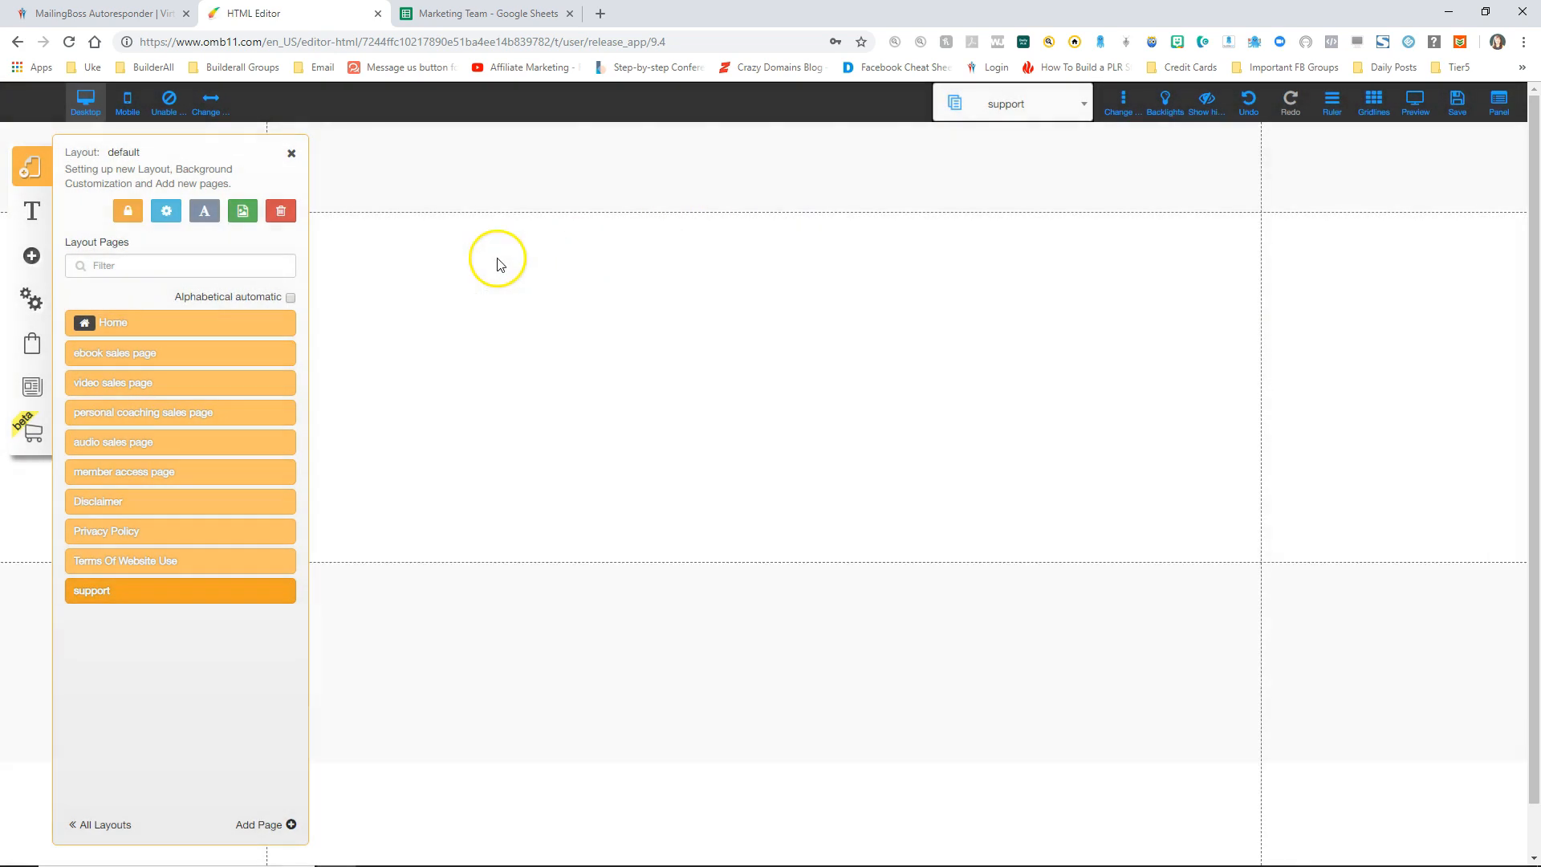
{"action": "left_click", "coordinate": [291, 153]}
{"action": "left_click", "coordinate": [907, 750]}
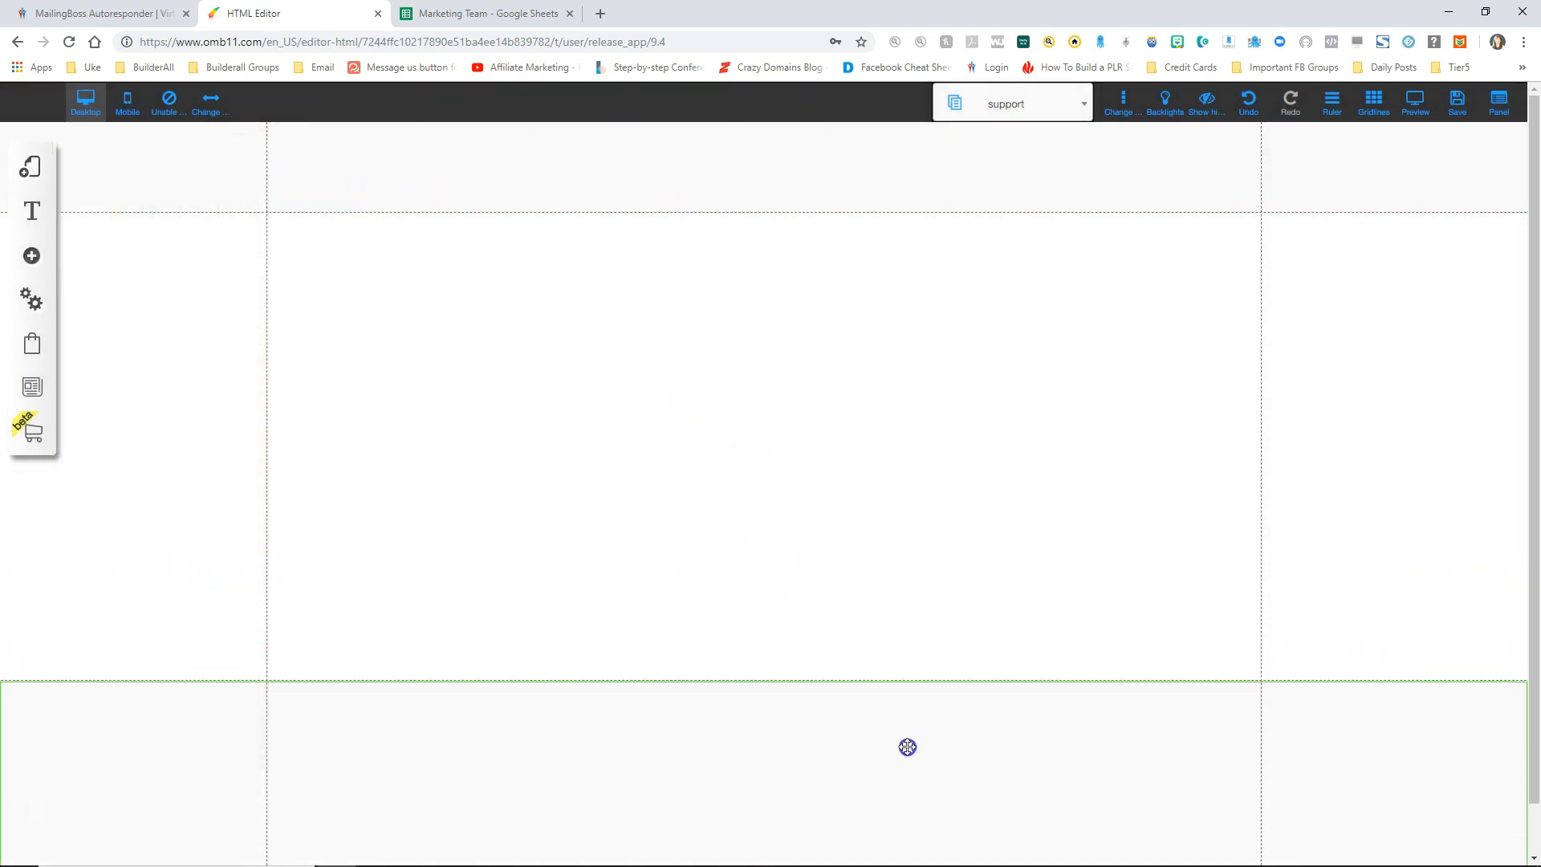
Step: Add a centred H1 title reading 'Support Page' and move it near the top
{"action": "left_click", "coordinate": [31, 255]}
{"action": "left_click", "coordinate": [111, 252]}
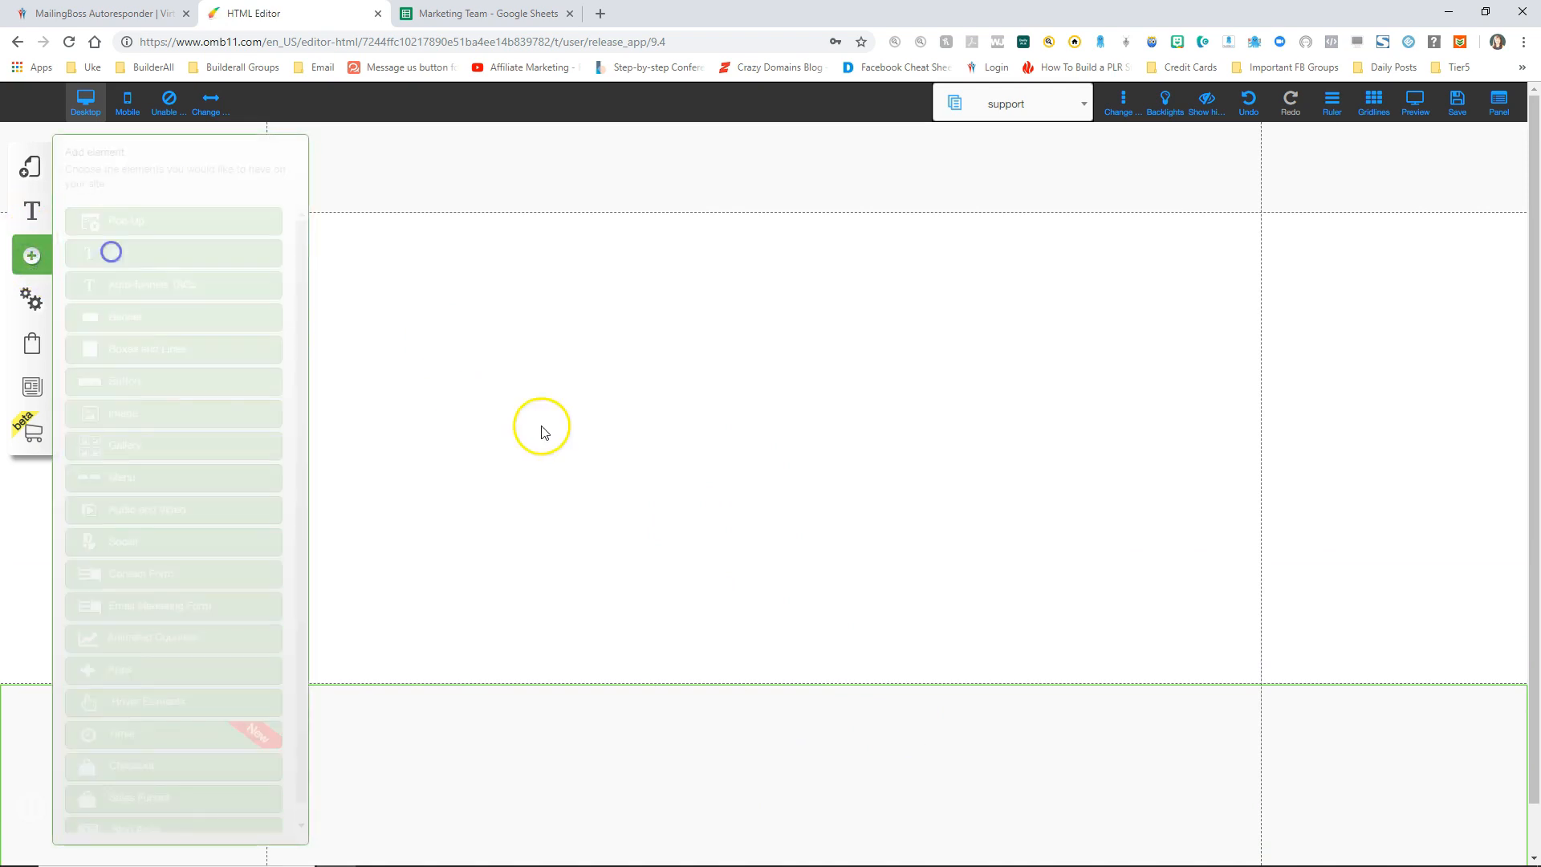
{"action": "left_click", "coordinate": [214, 235]}
{"action": "double_click", "coordinate": [797, 371]}
{"action": "key", "text": "ctrl+a"}
{"action": "type", "text": "Support"}
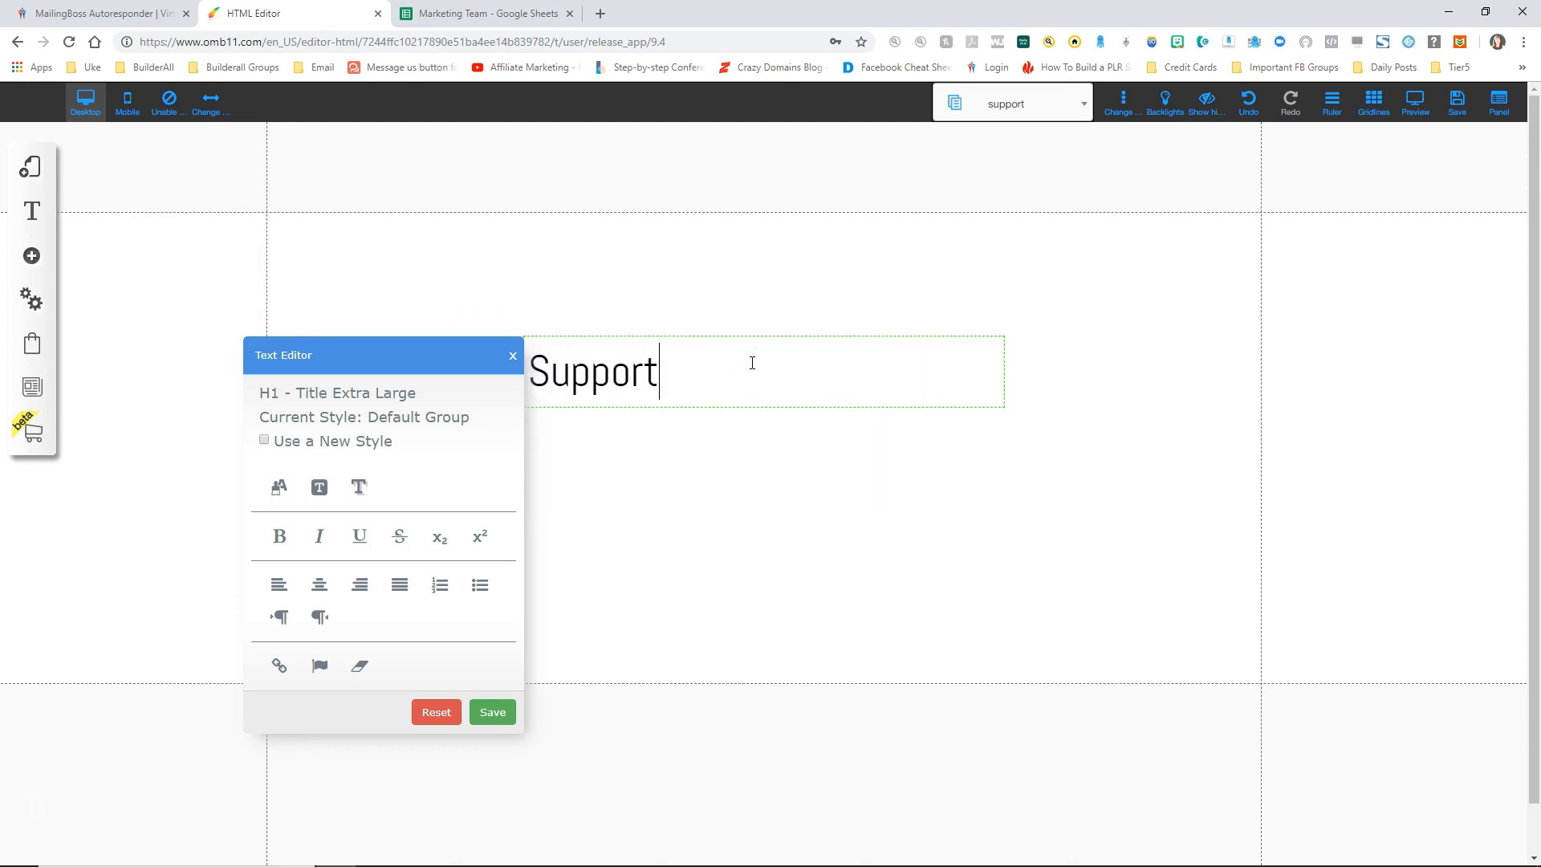
{"action": "type", "text": " Page"}
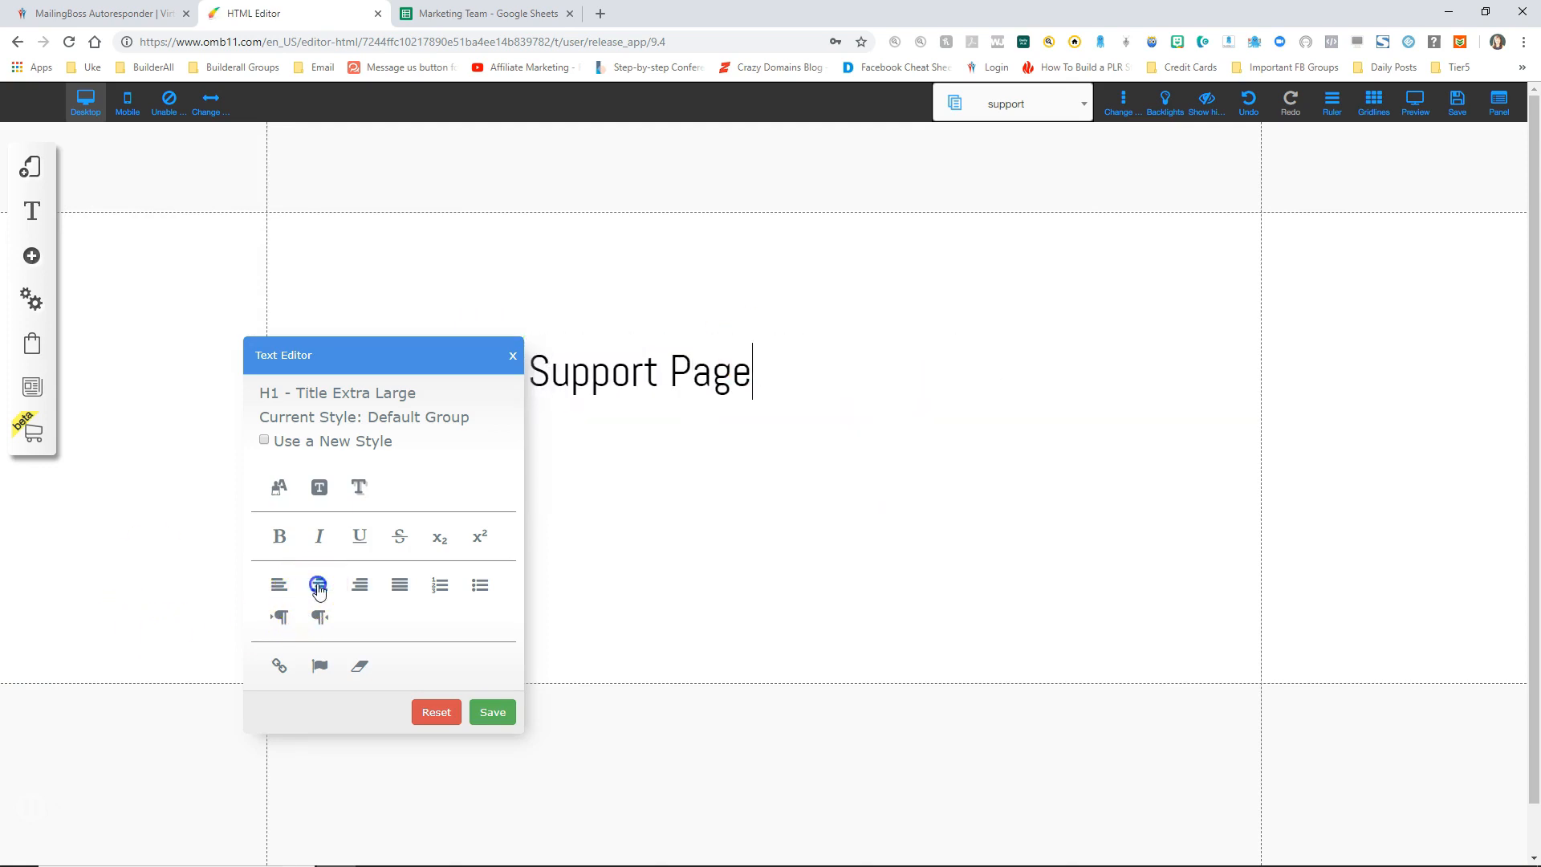
{"action": "left_click", "coordinate": [319, 586]}
{"action": "left_click", "coordinate": [492, 712]}
{"action": "left_click_drag", "start_coordinate": [723, 385], "coordinate": [706, 273]}
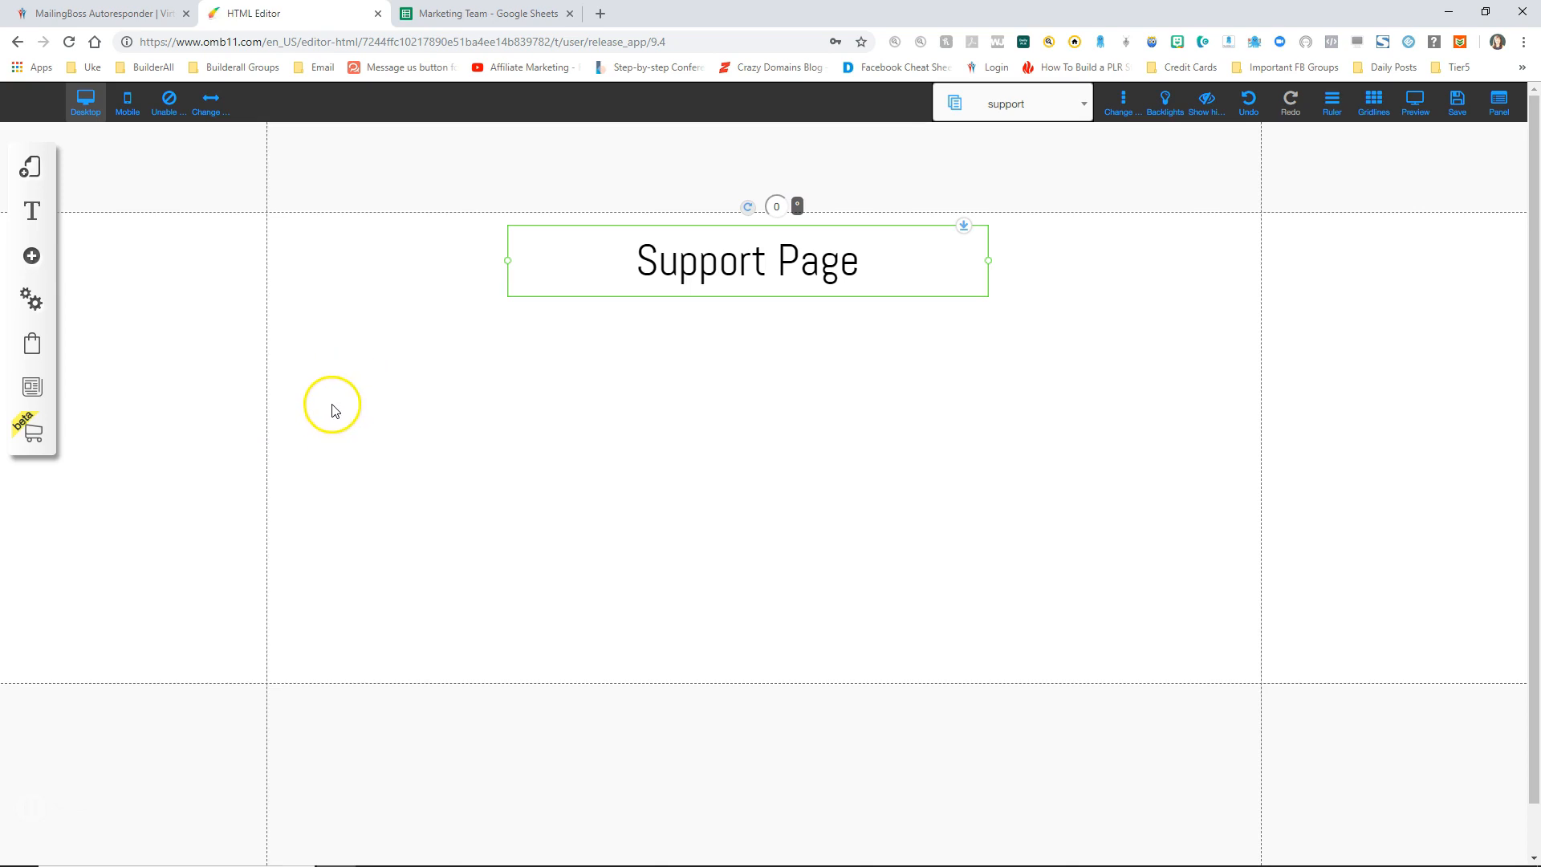
Step: Insert the Name/Email/Message contact form template with a Send button under the Support Page title
{"action": "left_click", "coordinate": [34, 256]}
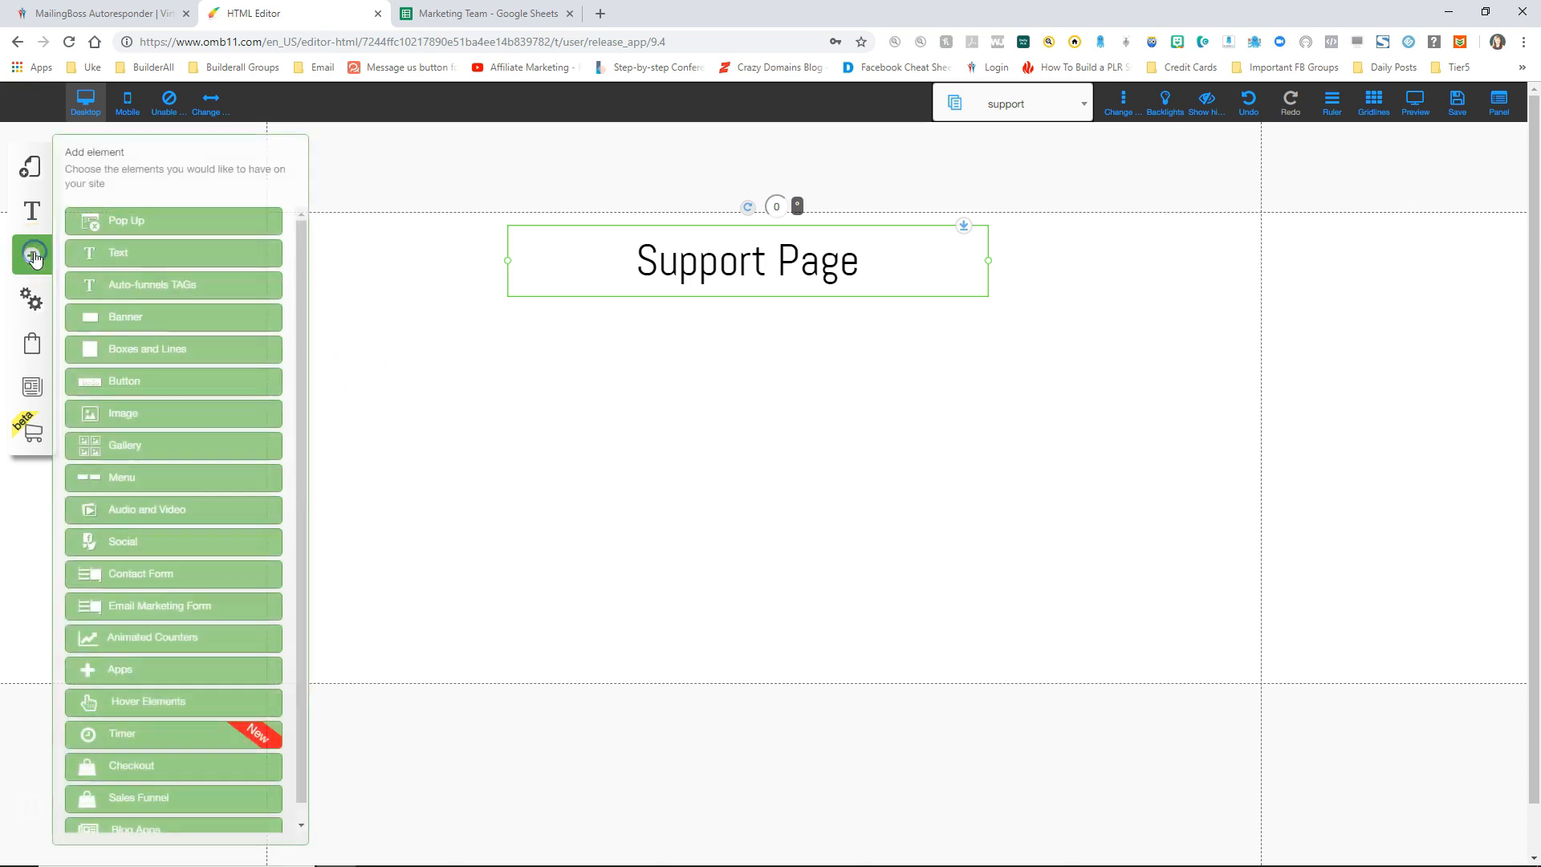
{"action": "left_click", "coordinate": [121, 578]}
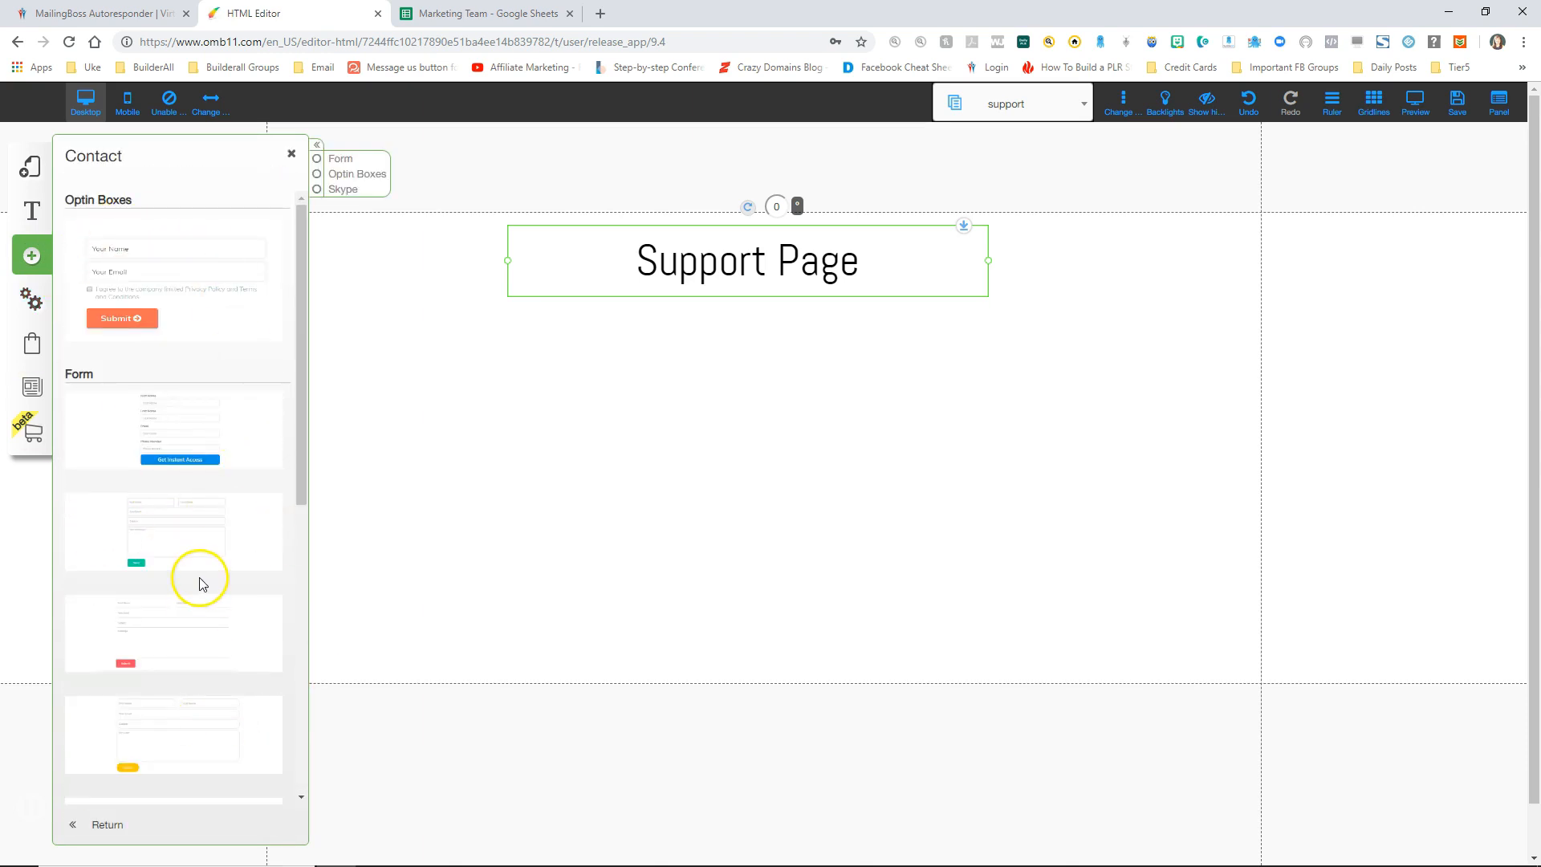
{"action": "scroll", "coordinate": [201, 584], "scroll_direction": "down", "scroll_amount": 3}
{"action": "scroll", "coordinate": [201, 584], "scroll_direction": "down", "scroll_amount": 1}
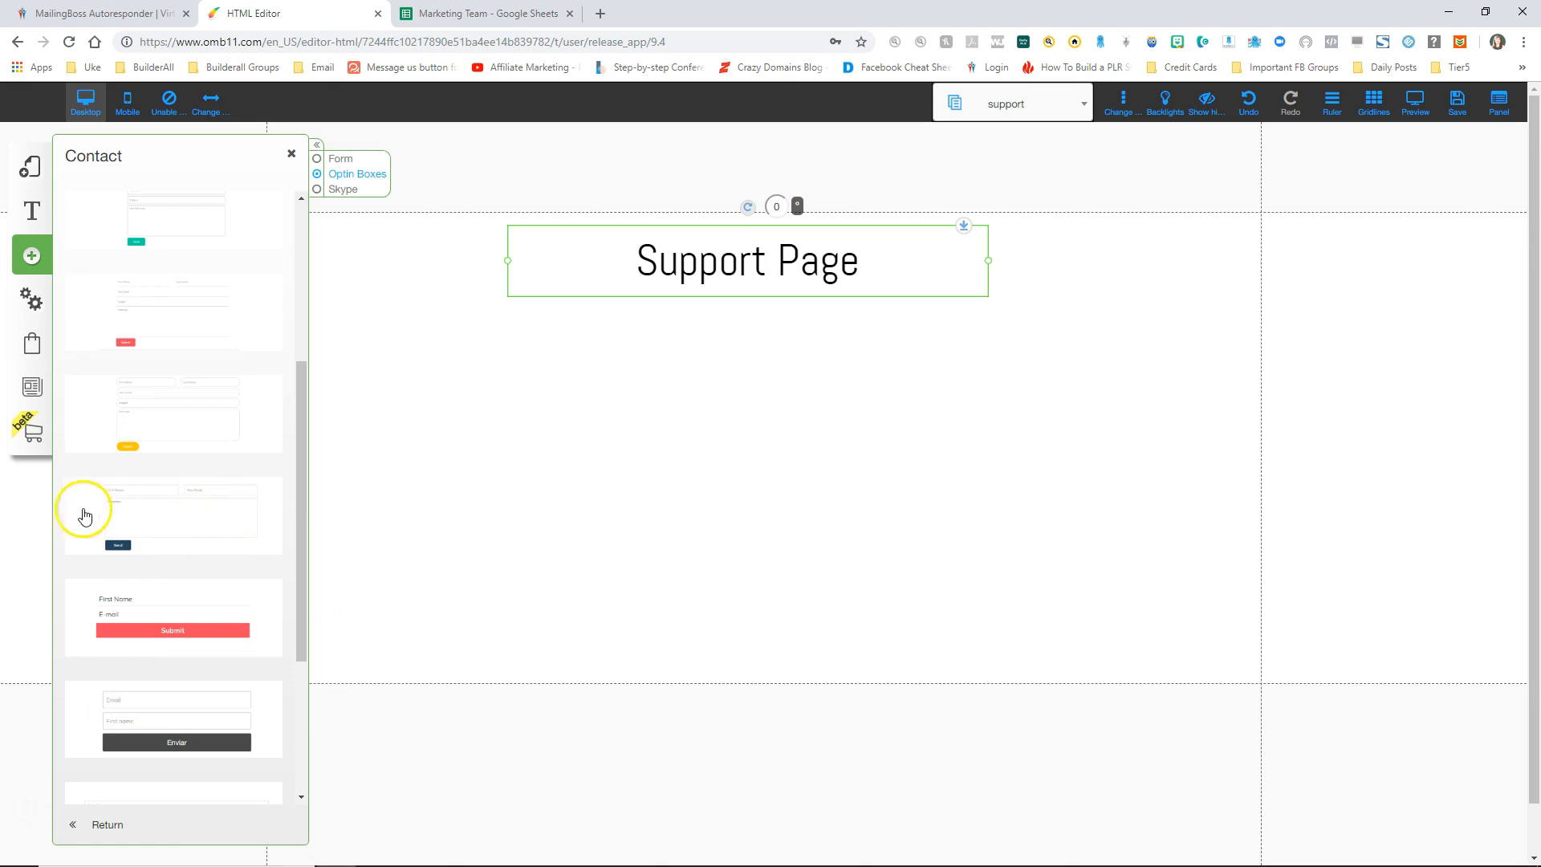
{"action": "left_click", "coordinate": [185, 520]}
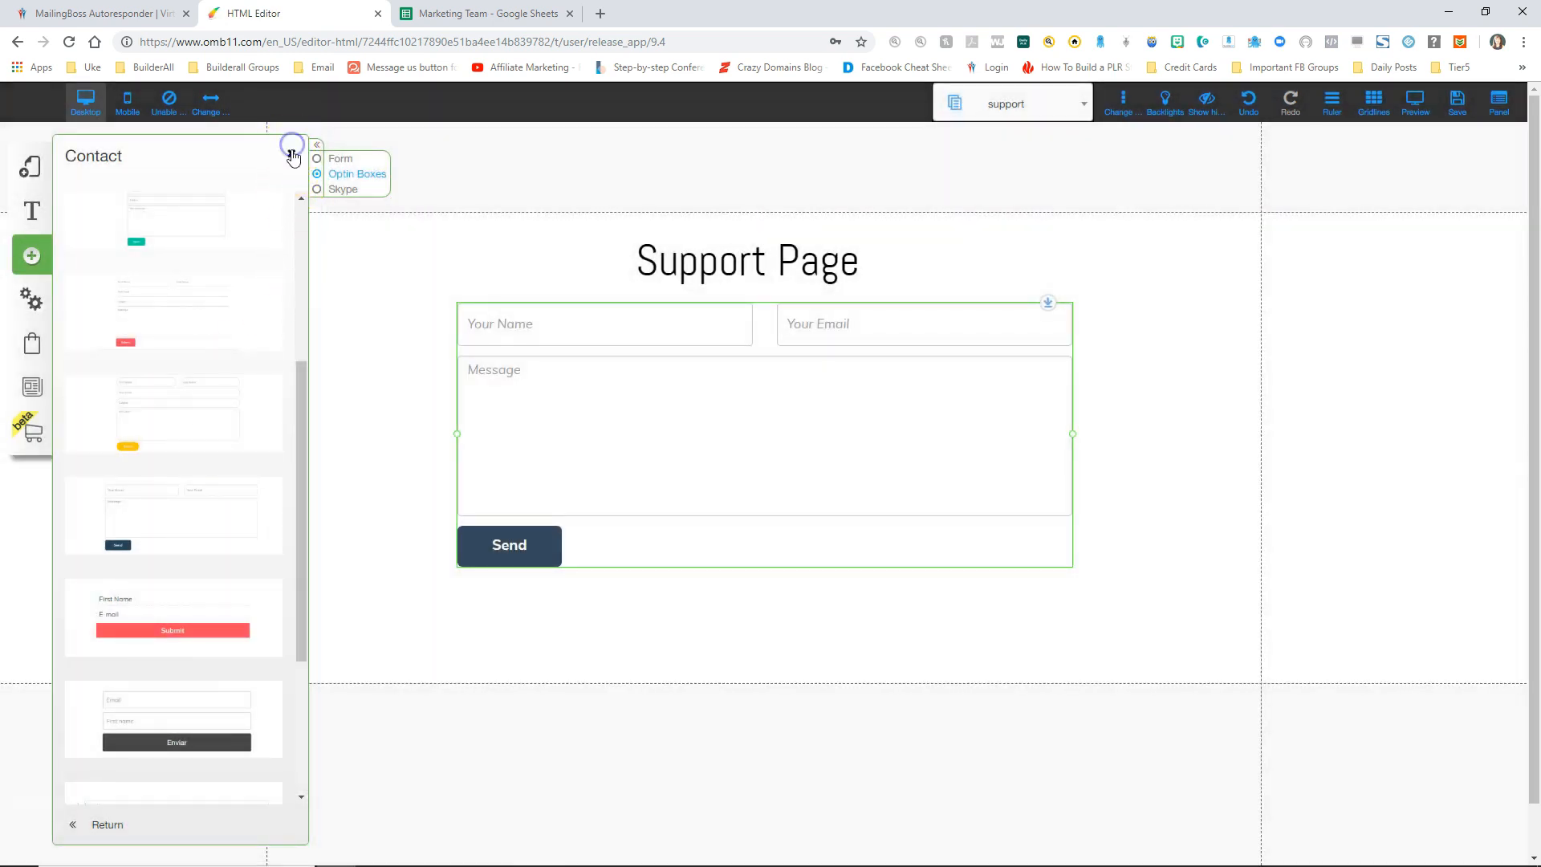
{"action": "left_click", "coordinate": [292, 153]}
{"action": "left_click_drag", "start_coordinate": [615, 402], "coordinate": [611, 406]}
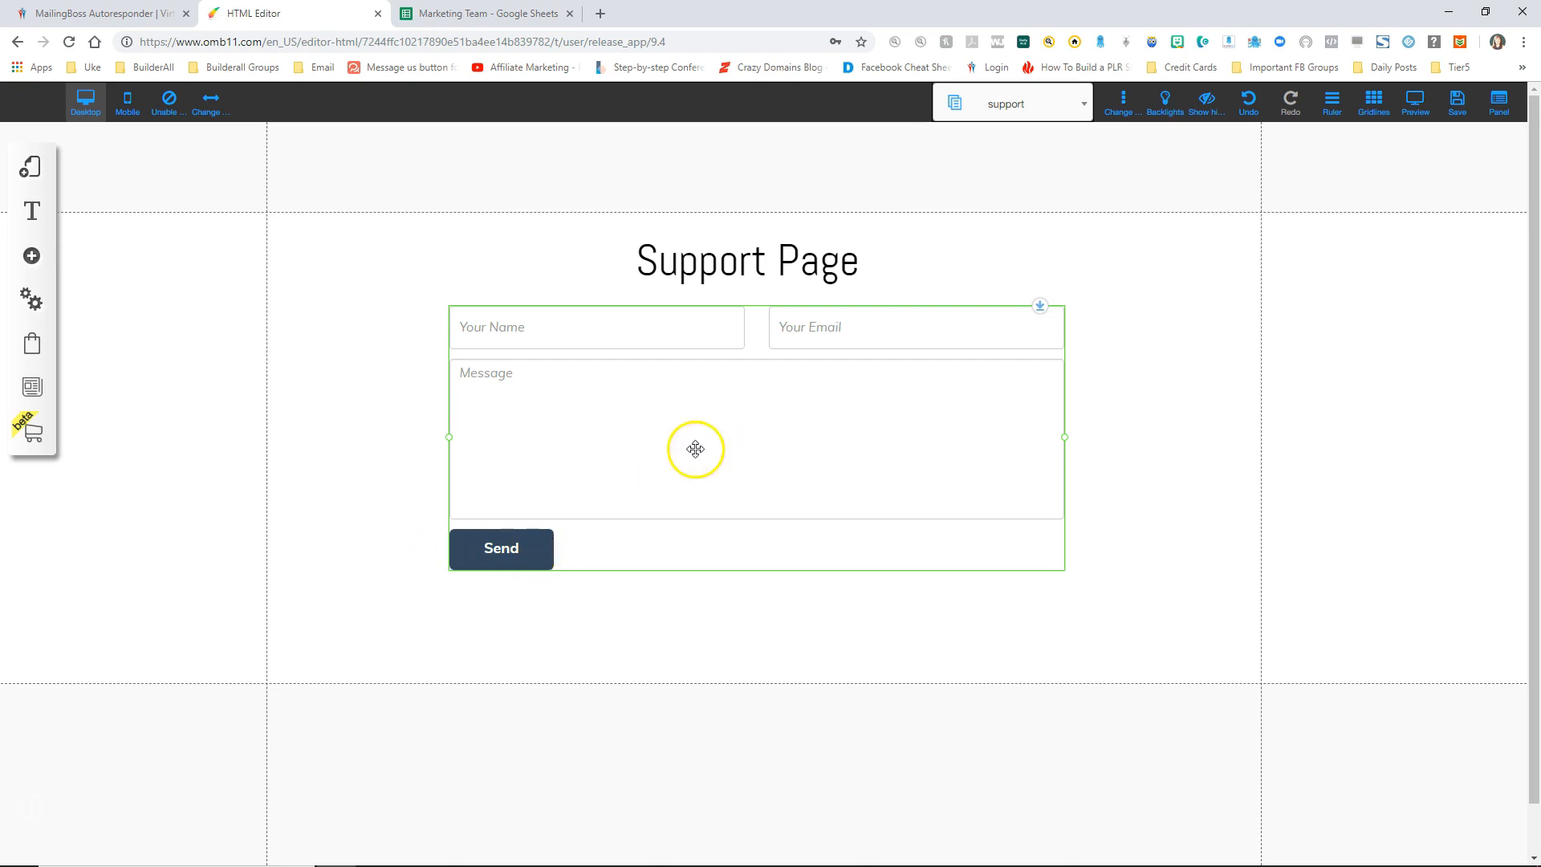
Step: Route form submissions to the owner's email address with subject 'Support Request for Sales Funnel'
{"action": "right_click", "coordinate": [704, 416]}
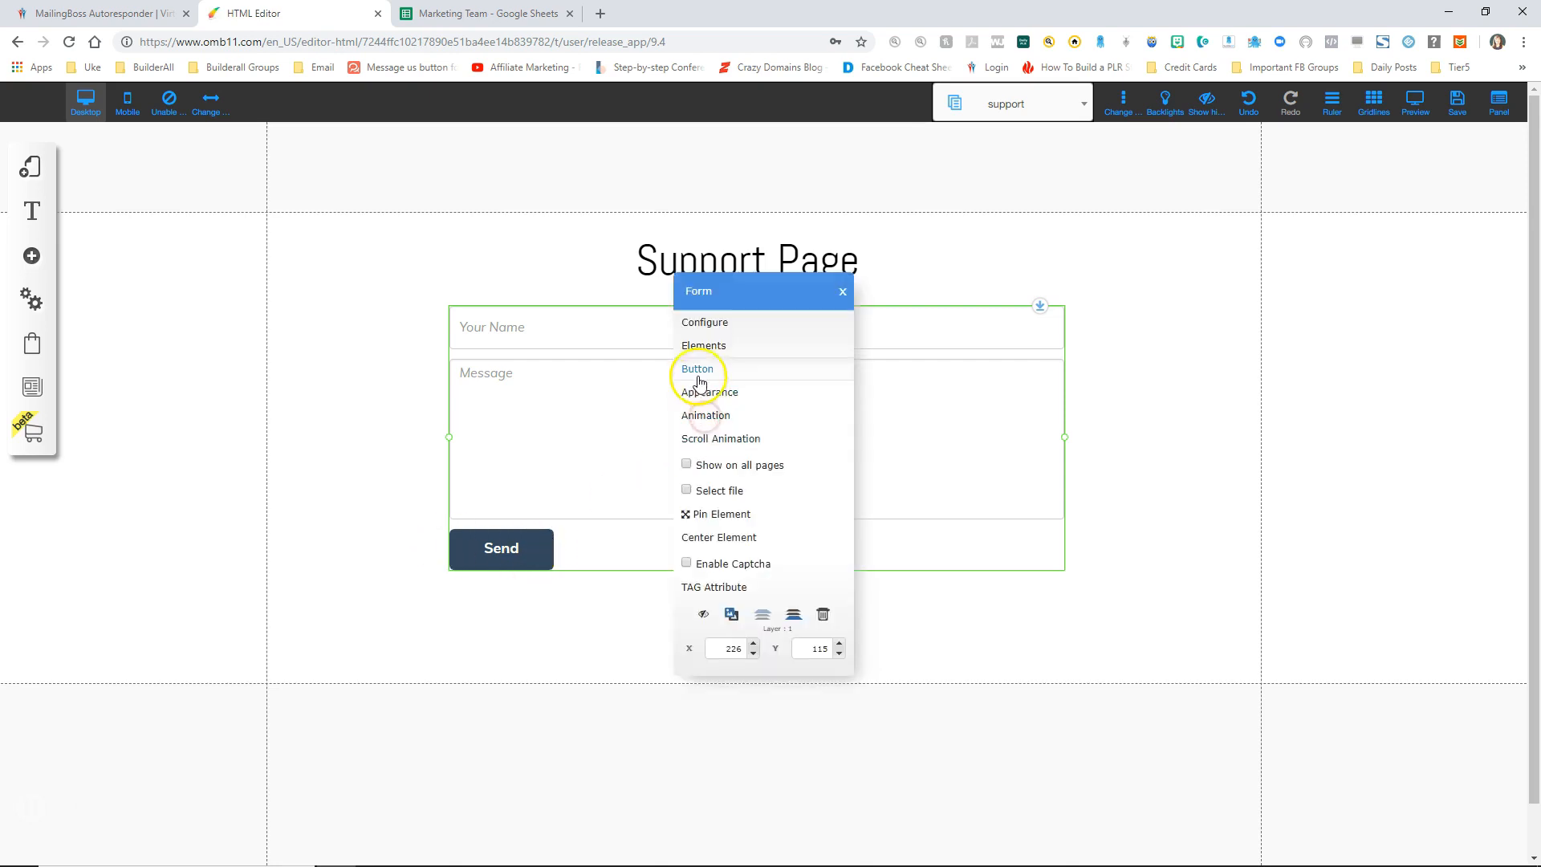
{"action": "left_click", "coordinate": [706, 323]}
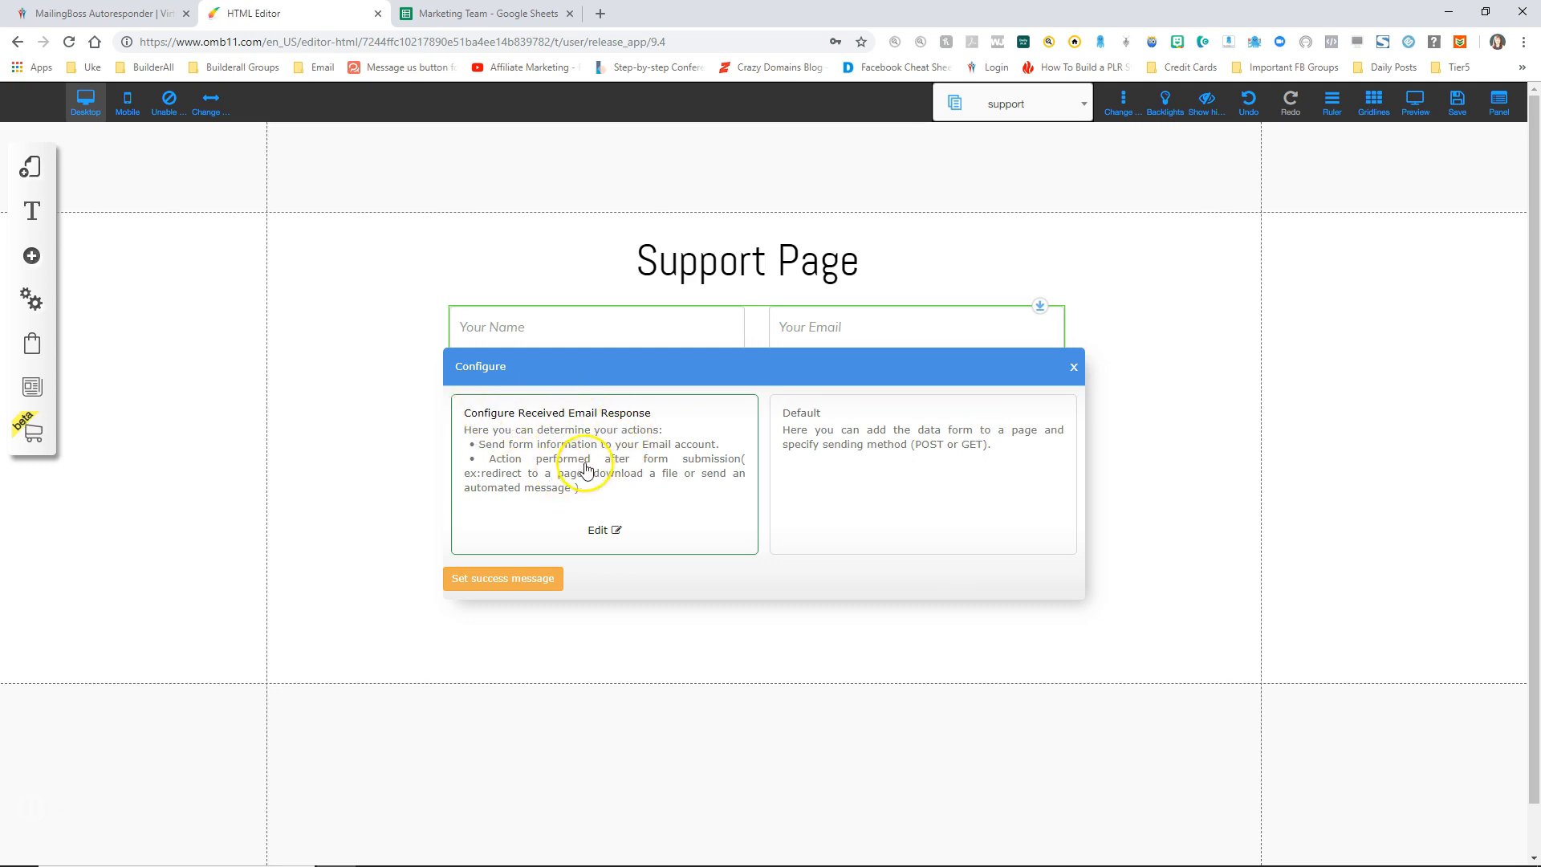
{"action": "left_click", "coordinate": [601, 531]}
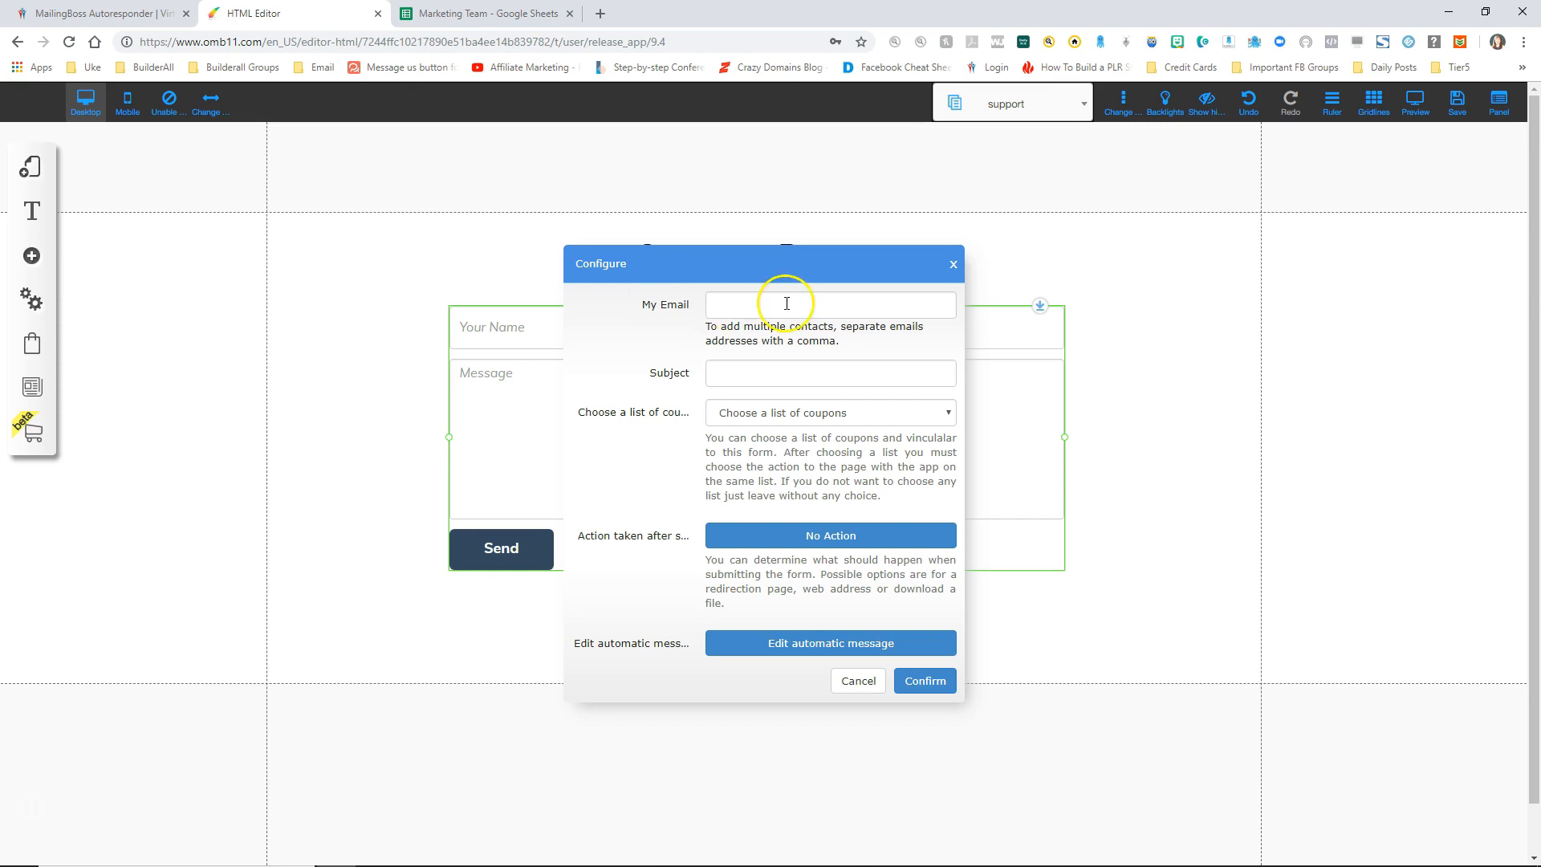
{"action": "left_click", "coordinate": [749, 305]}
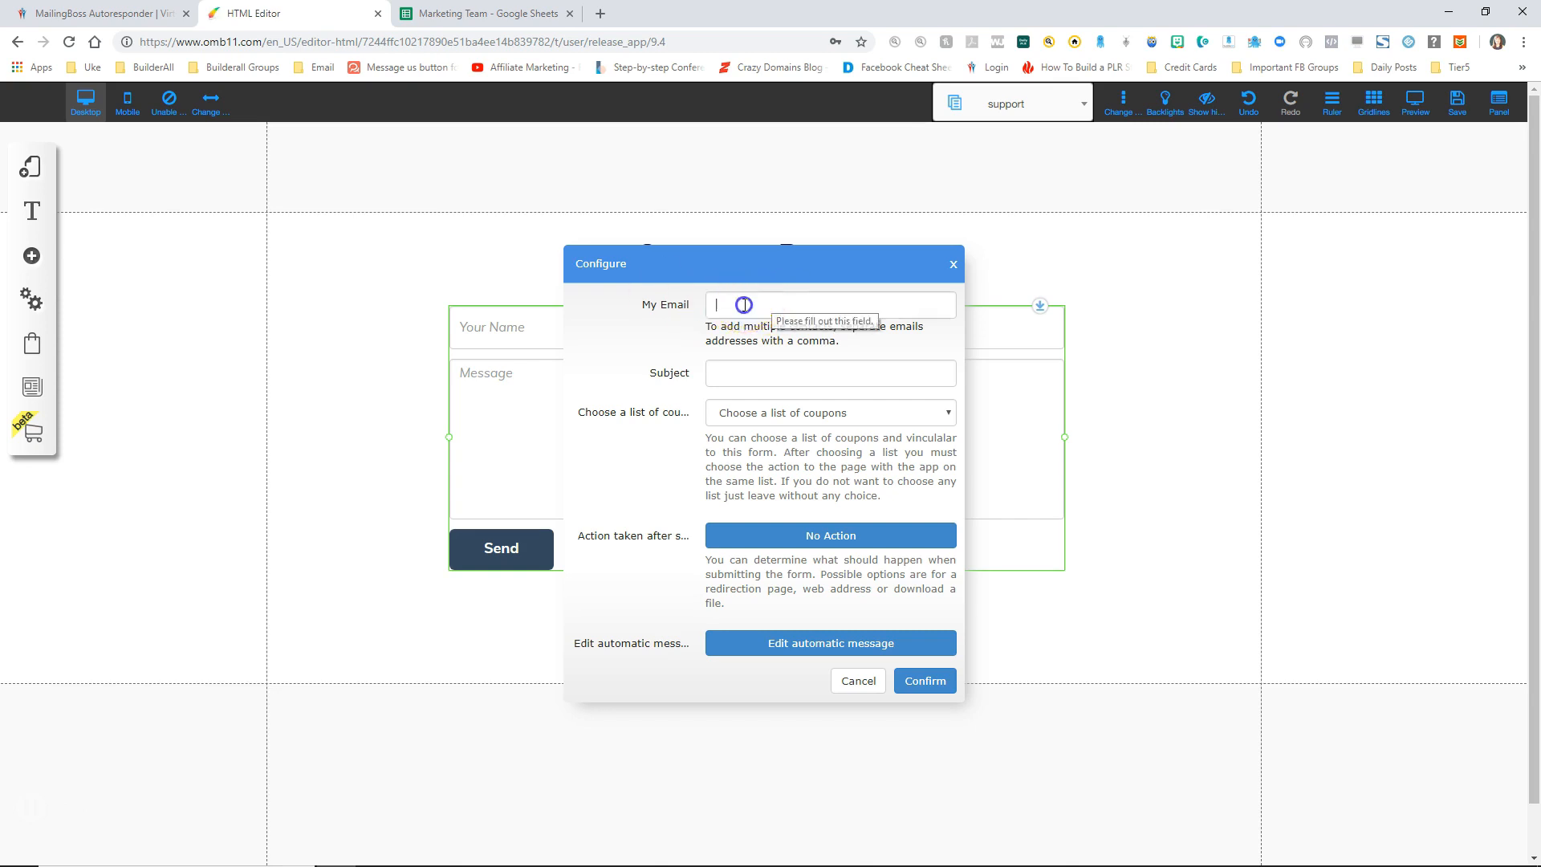
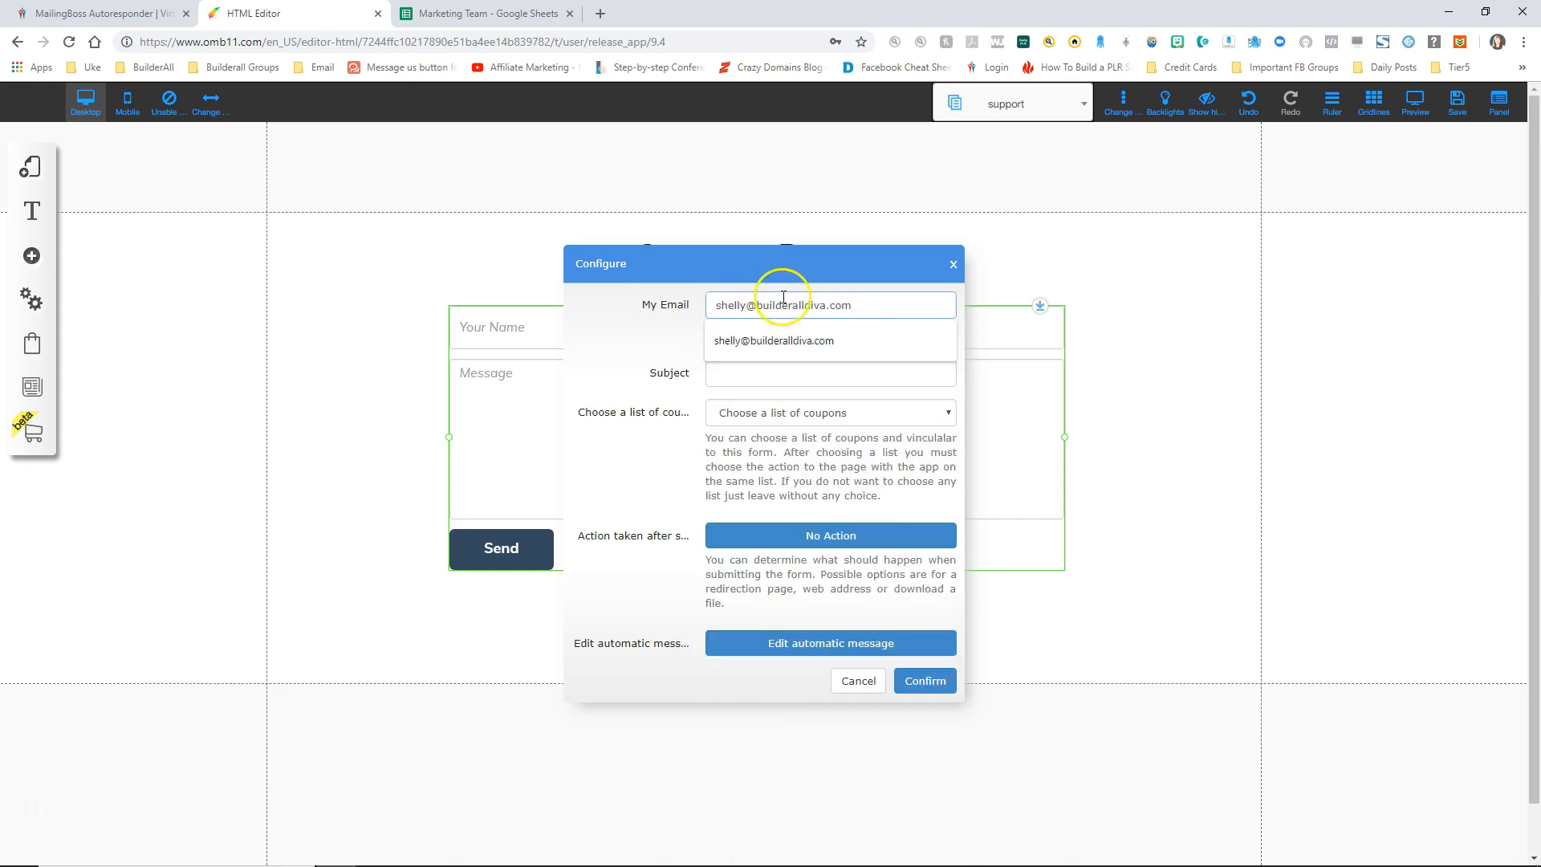
{"action": "key", "text": "Down"}
{"action": "key", "text": "Return"}
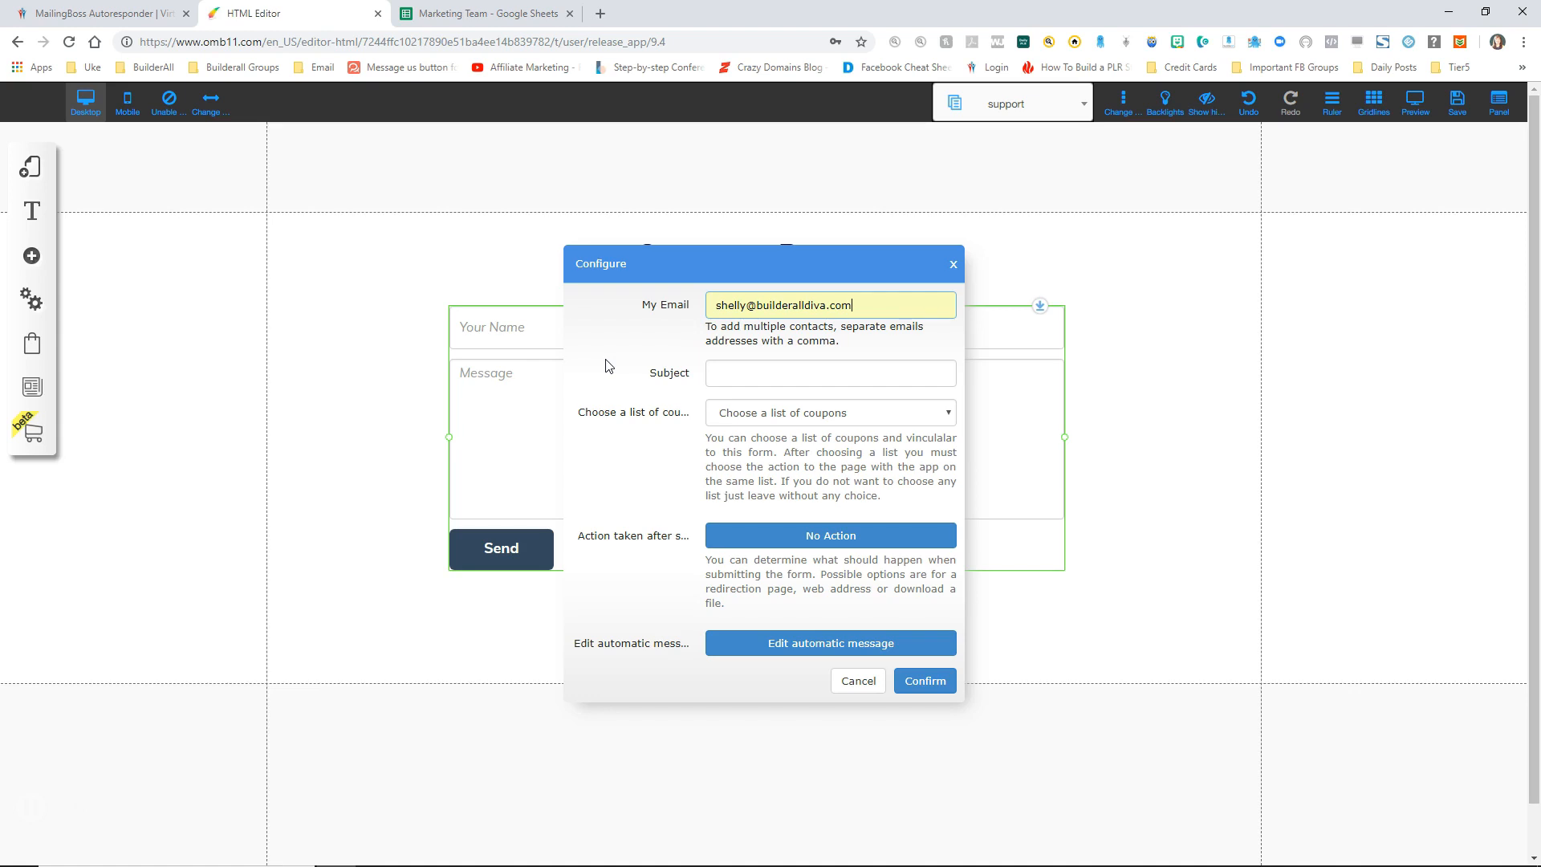
{"action": "left_click", "coordinate": [645, 367]}
{"action": "type", "text": "Support Request for Sales Funnel"}
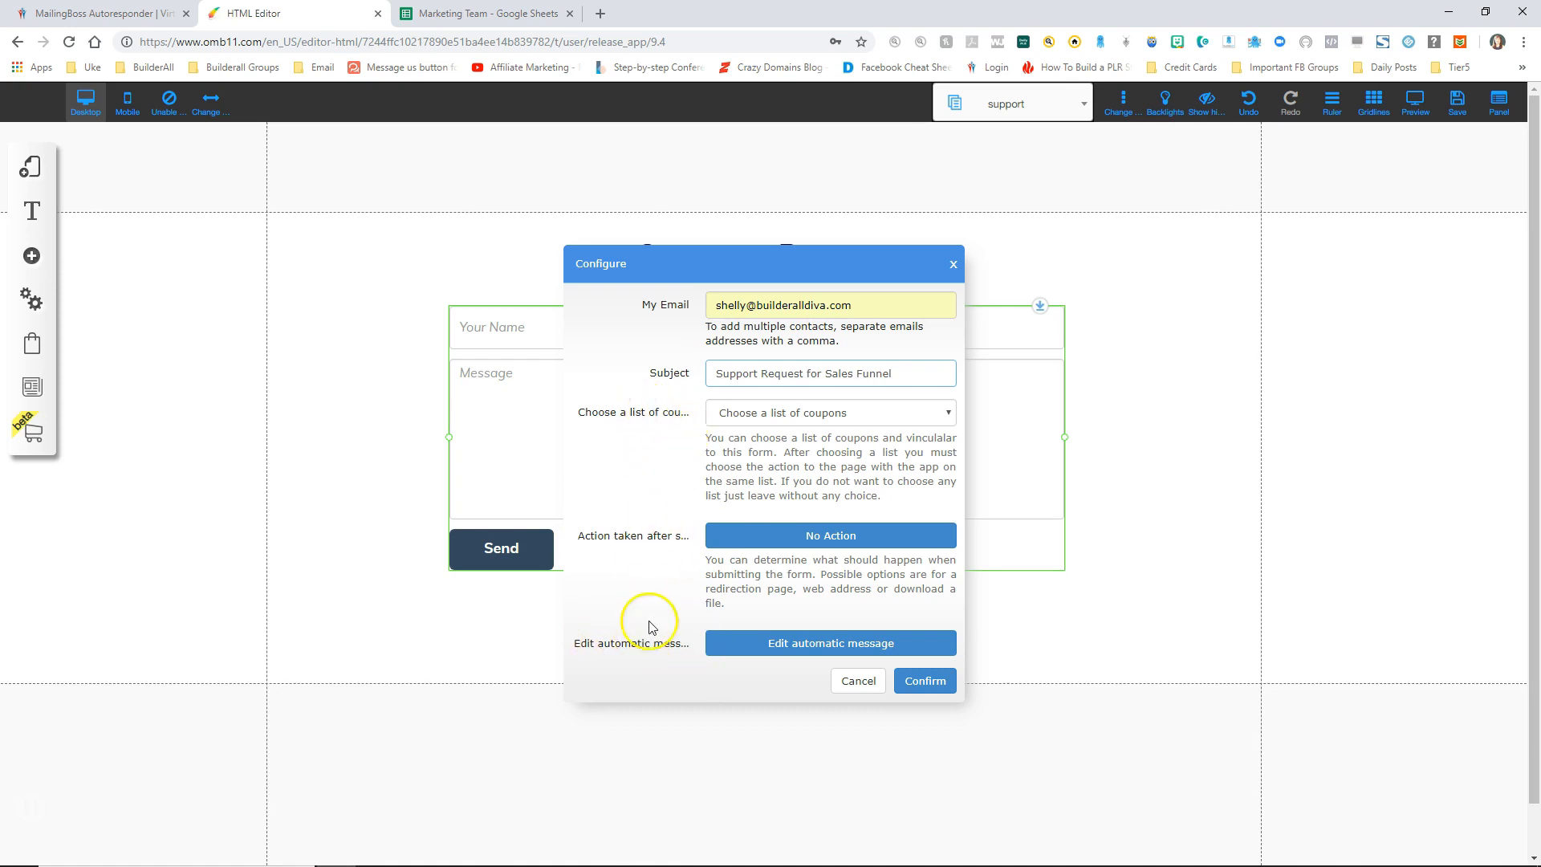
{"action": "left_click", "coordinate": [921, 687]}
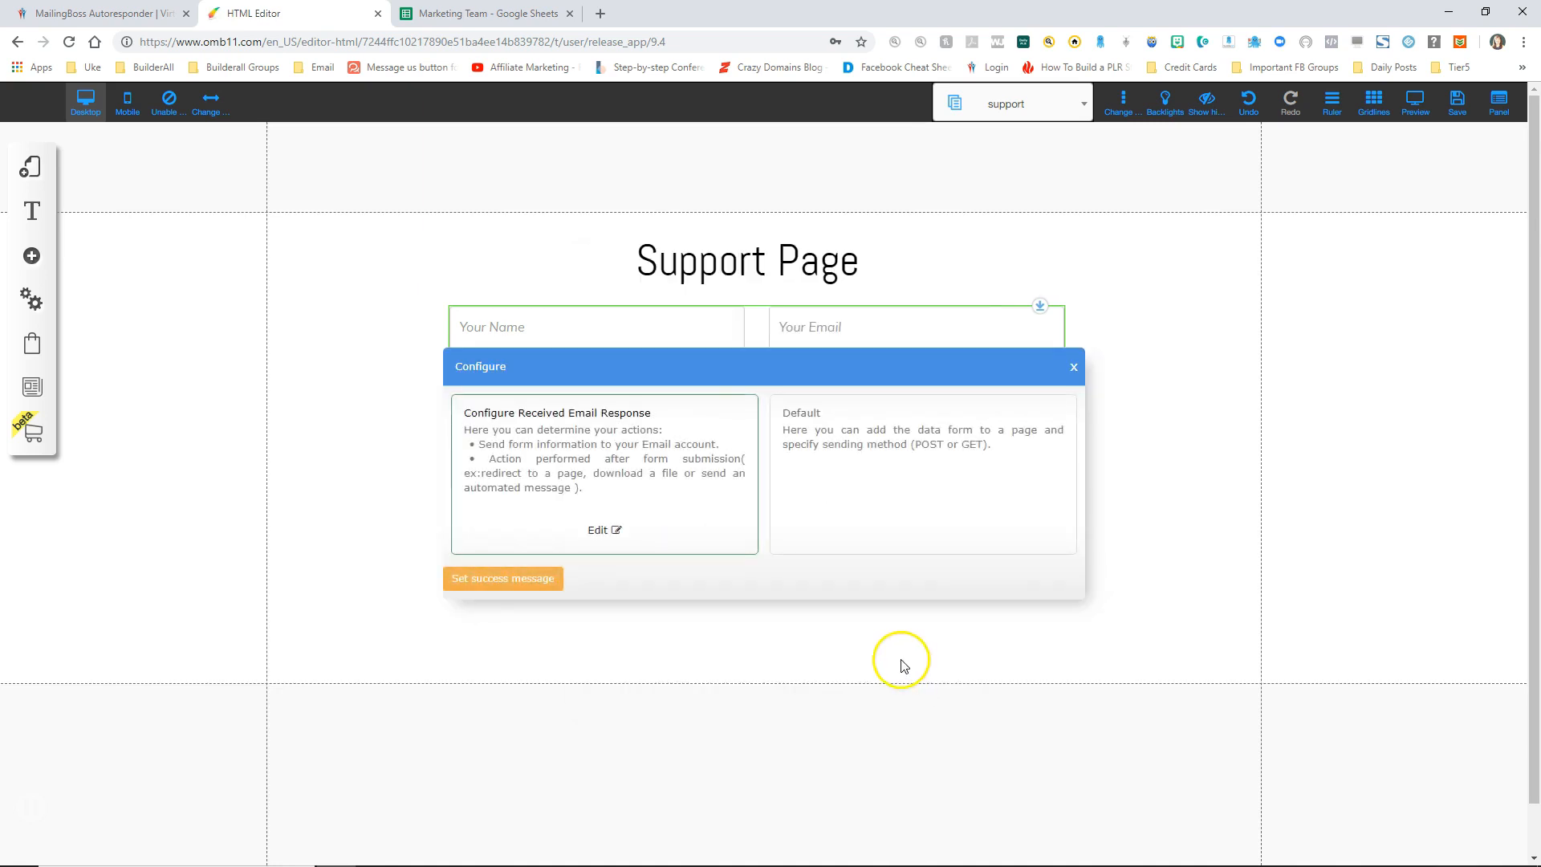
Step: Set a thank-you success message promising a reply within 24-48 hours, then start saving
{"action": "left_click", "coordinate": [498, 589]}
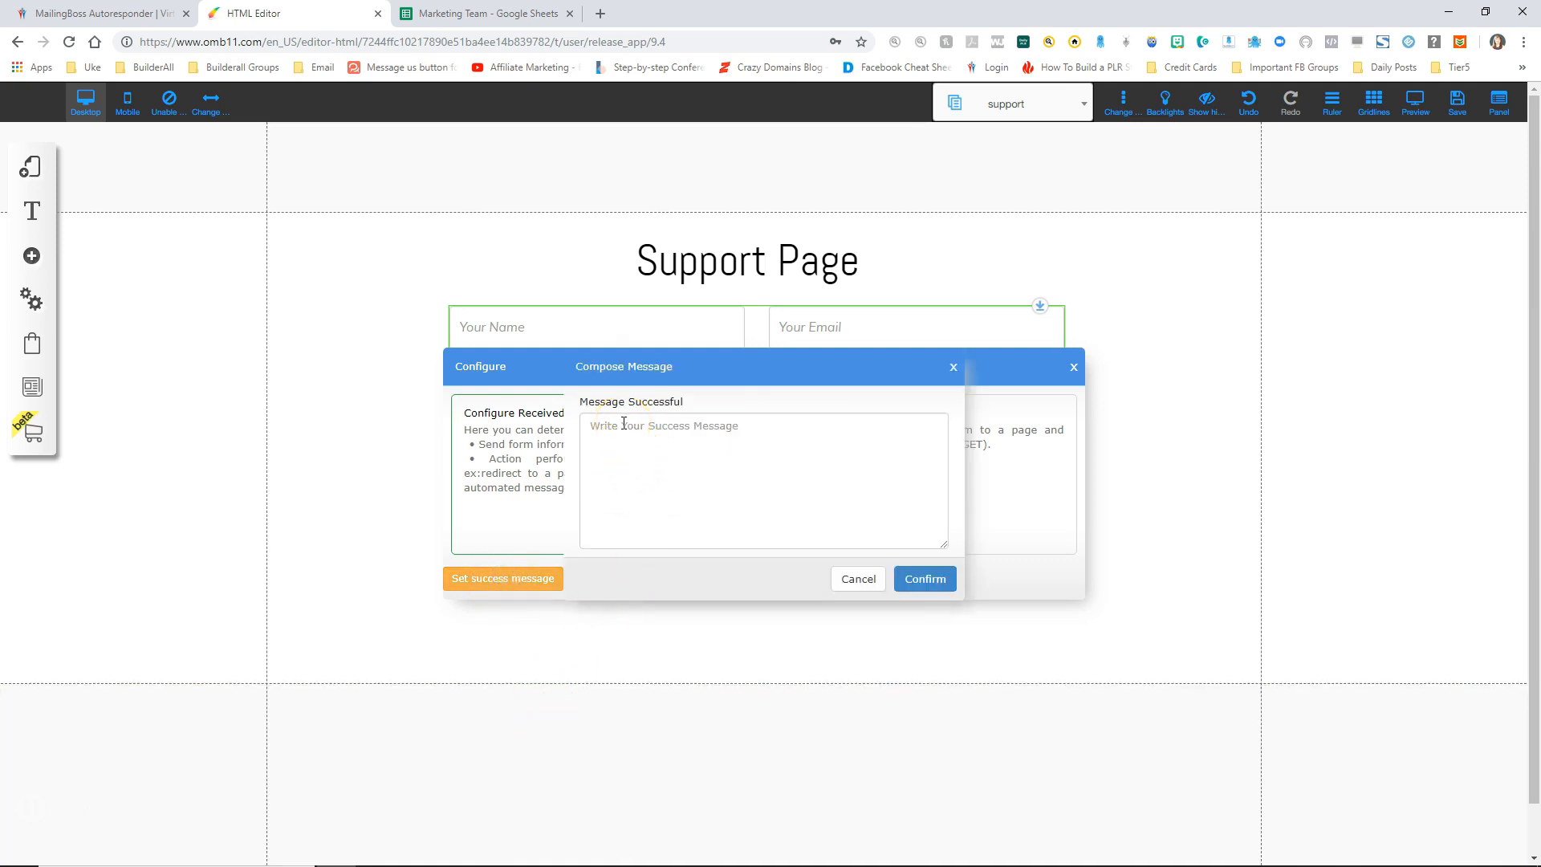
{"action": "left_click", "coordinate": [624, 425]}
{"action": "type", "text": "Thank you for your support request.  We will respond to you within 24-48 hours."}
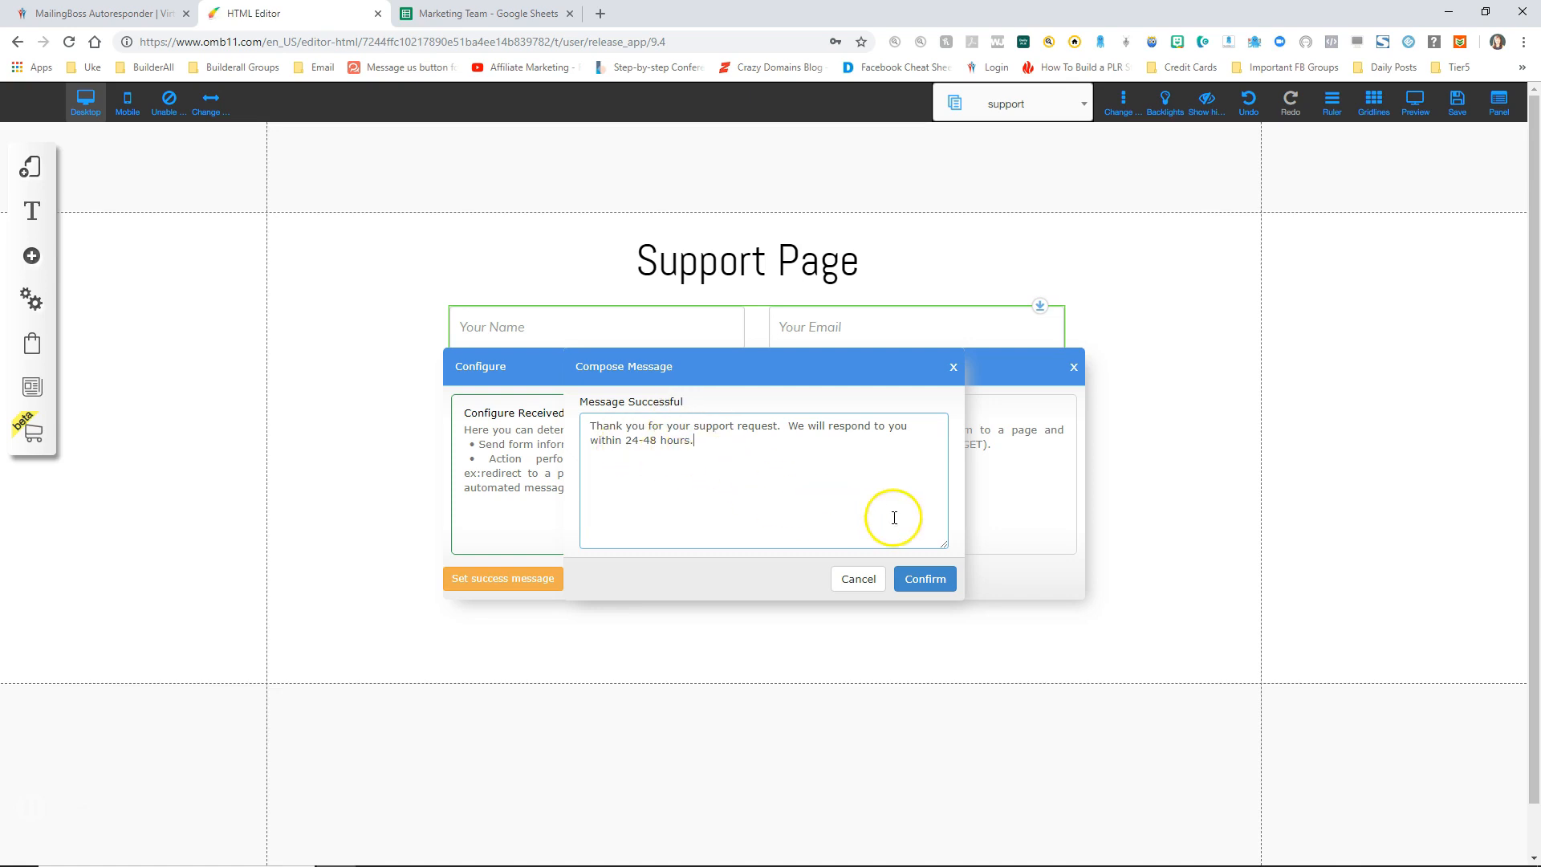
{"action": "left_click", "coordinate": [923, 578]}
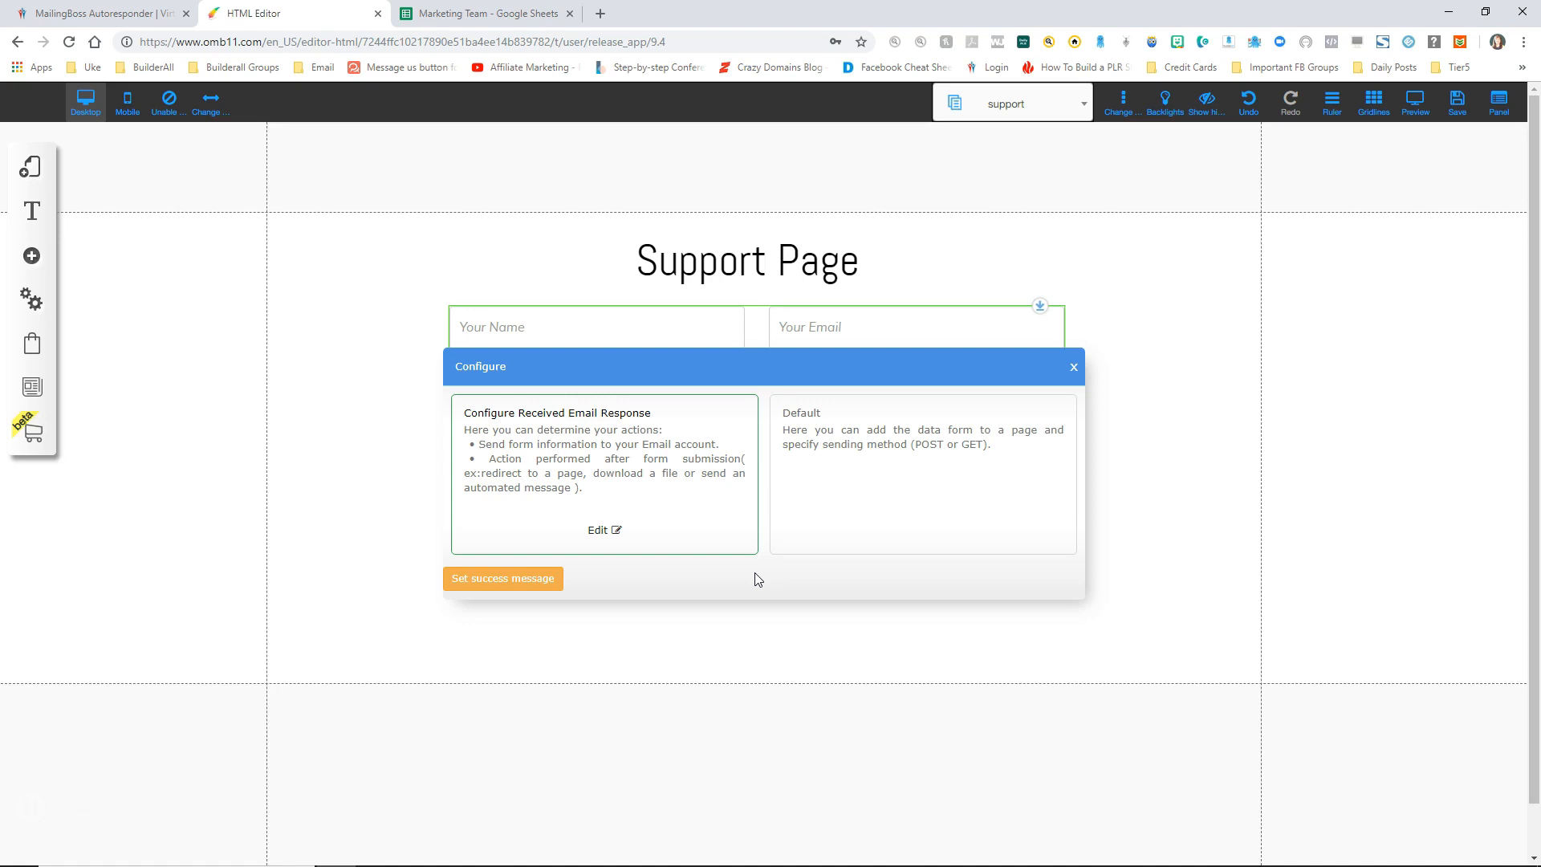
{"action": "left_click", "coordinate": [980, 559]}
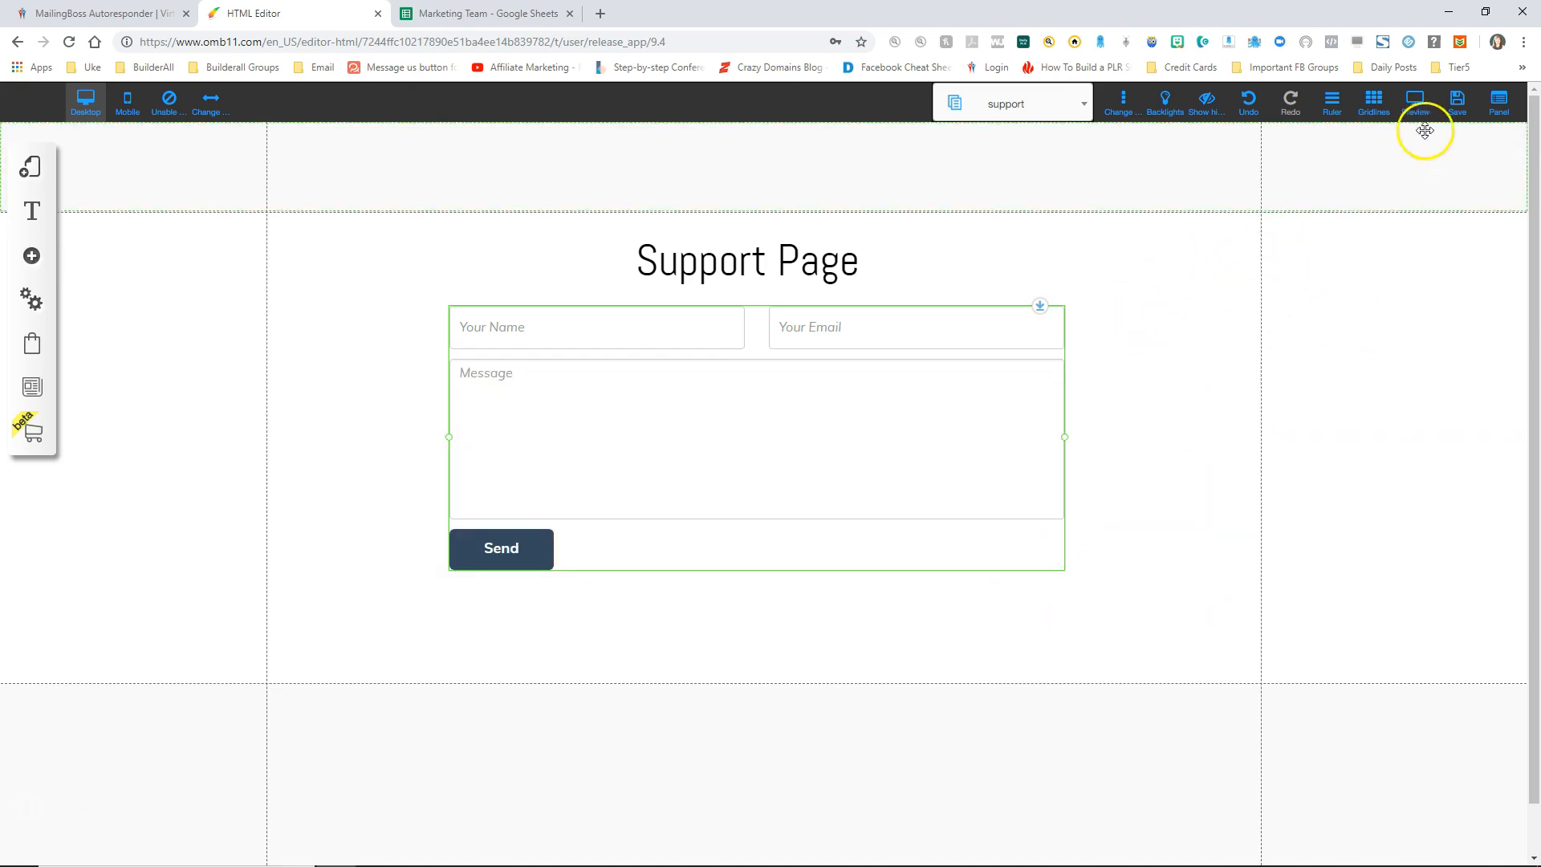
{"action": "left_click", "coordinate": [1457, 100]}
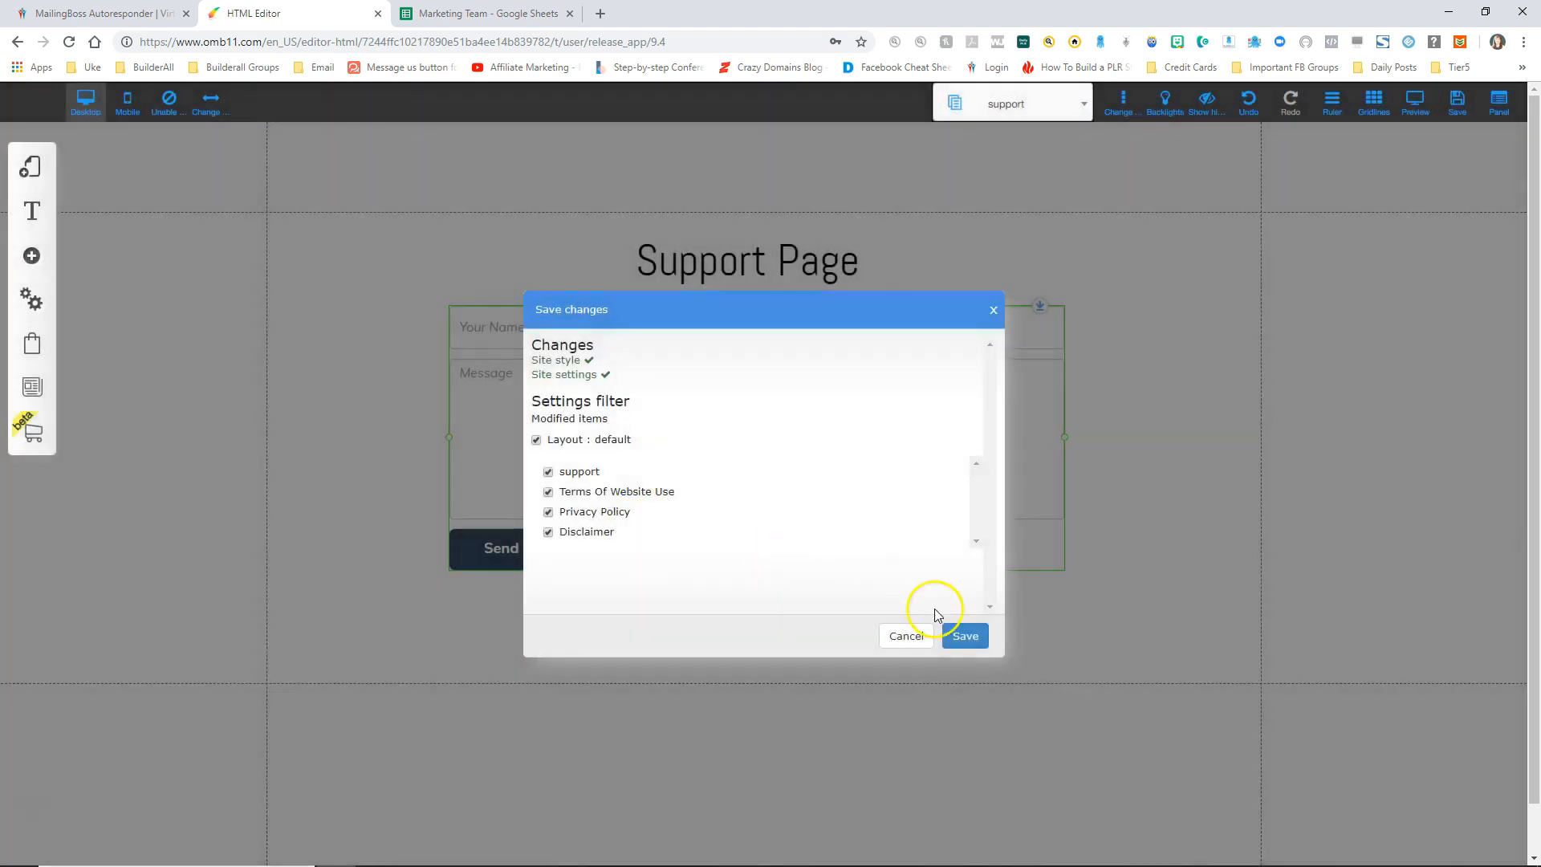
Step: Save all modified pages and switch the editor to the blueprint page
{"action": "left_click", "coordinate": [974, 634]}
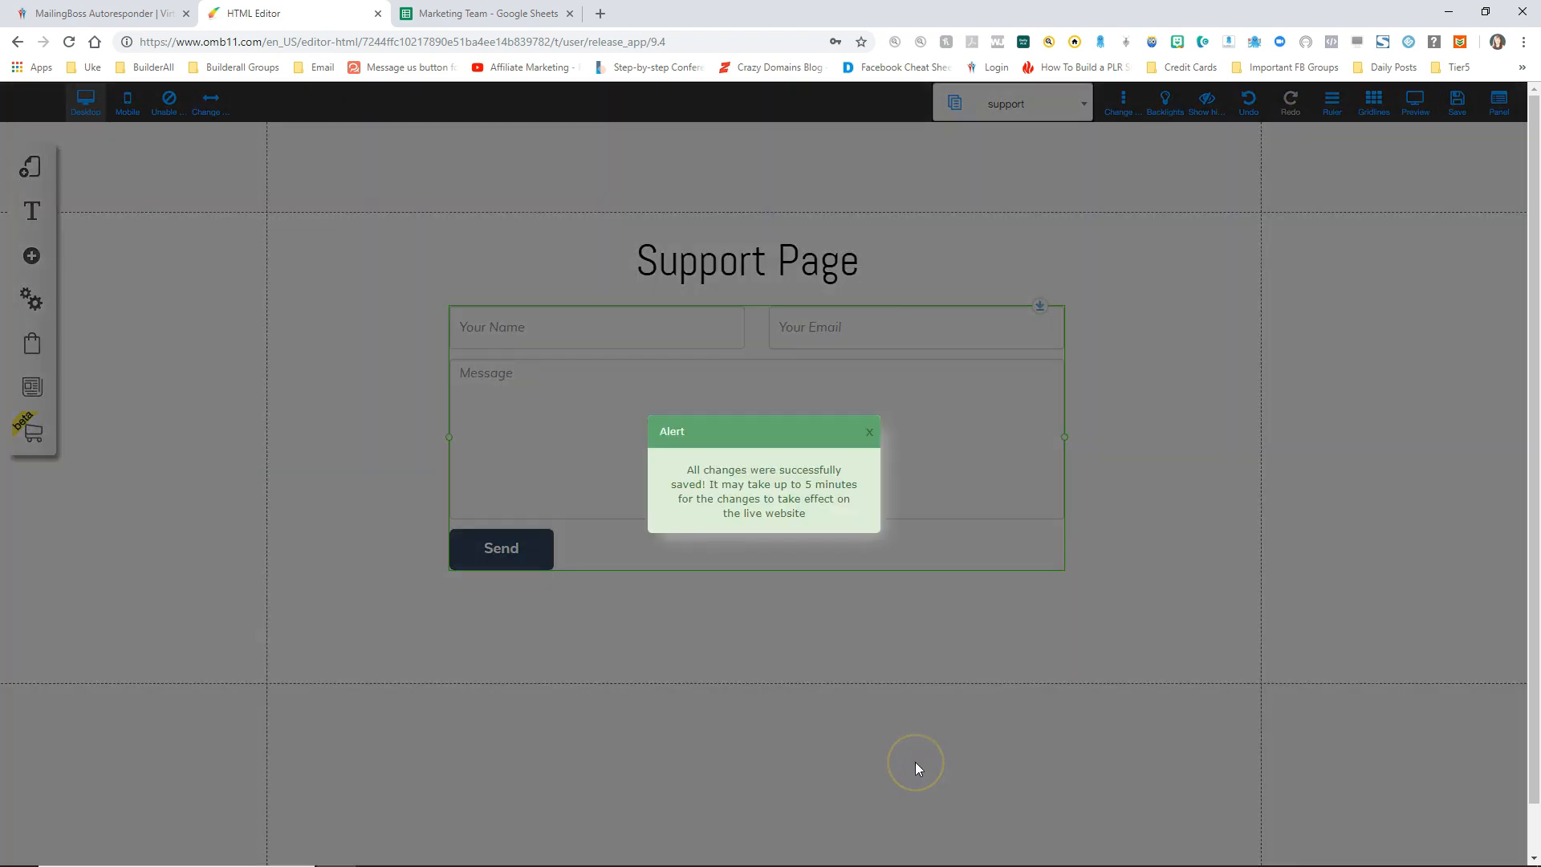
{"action": "left_click", "coordinate": [871, 432]}
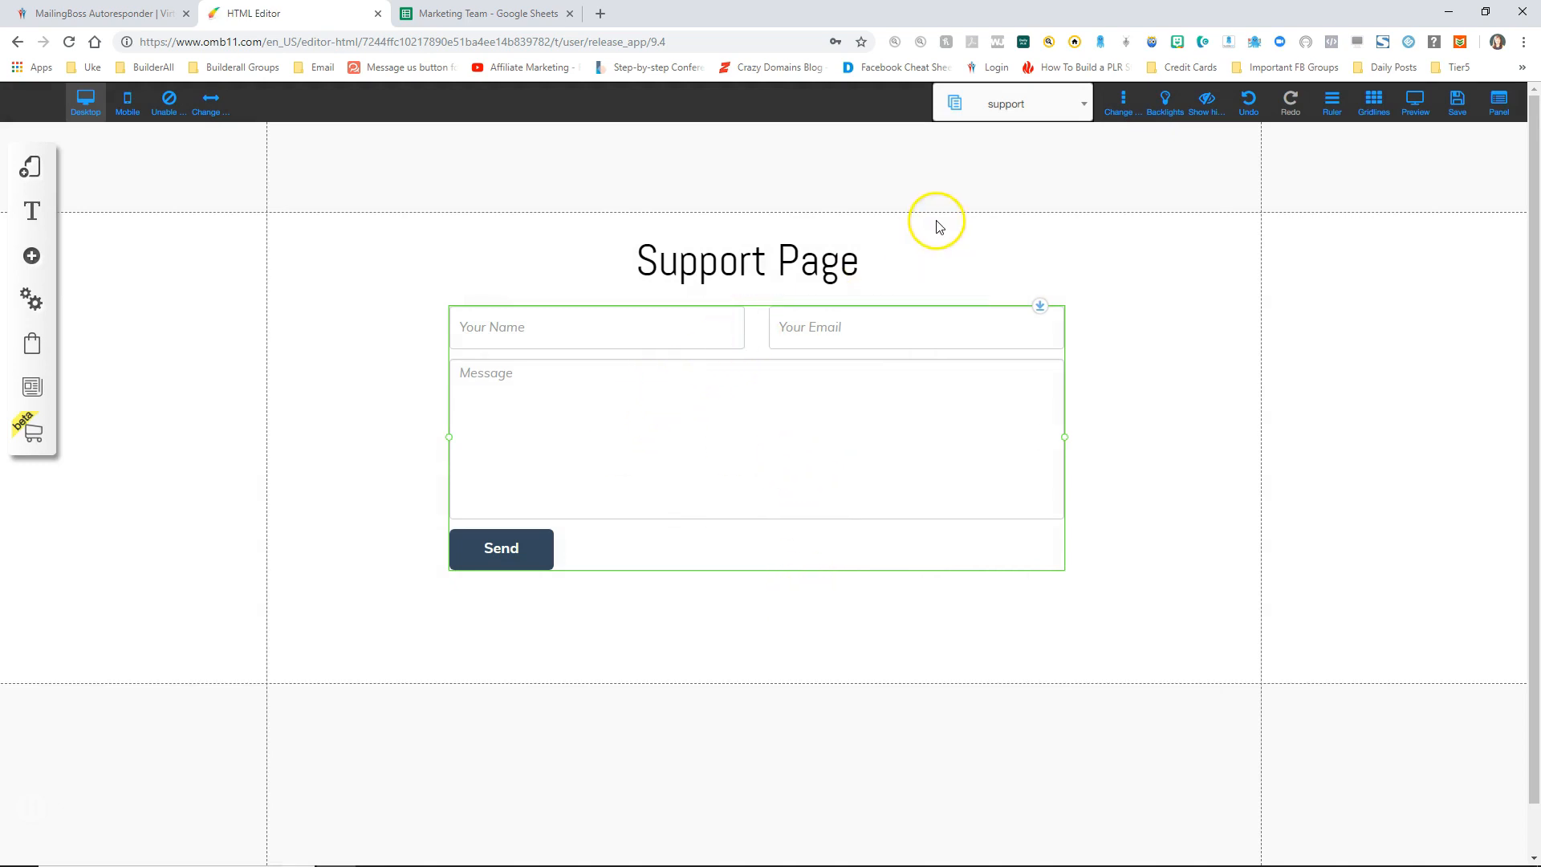
{"action": "left_click", "coordinate": [1067, 108]}
{"action": "left_click", "coordinate": [975, 299]}
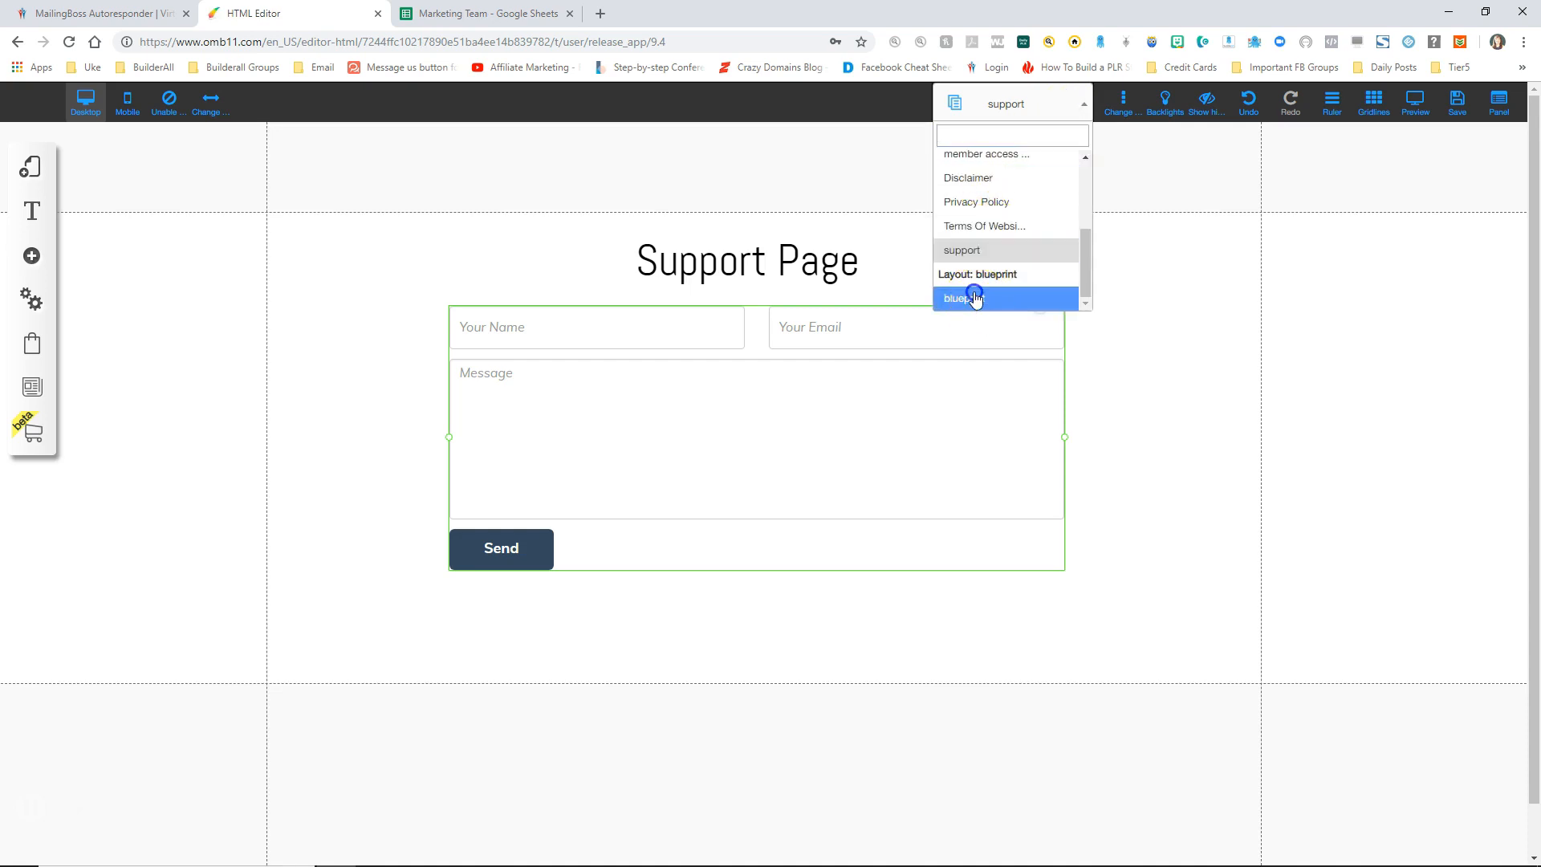